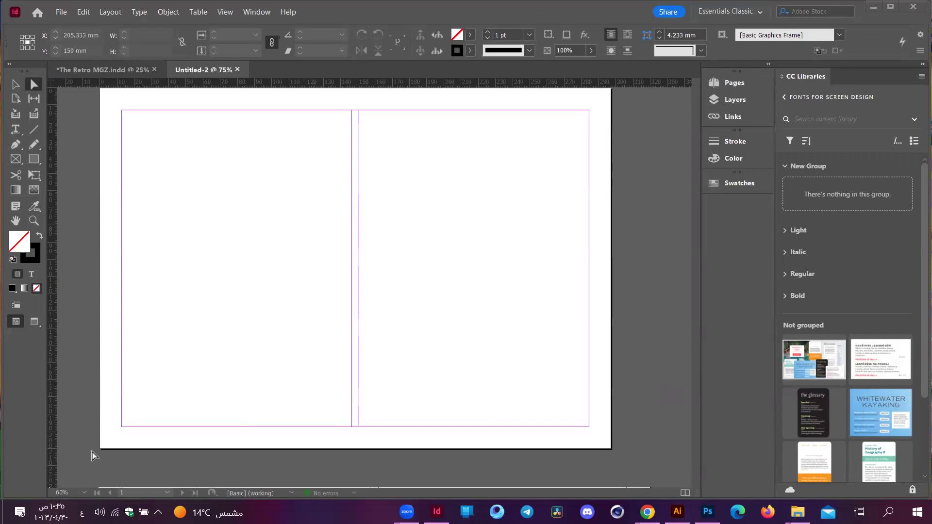
- Mute the system speaker
{"action": "left_click", "coordinate": [100, 513]}
{"action": "left_click", "coordinate": [18, 482]}
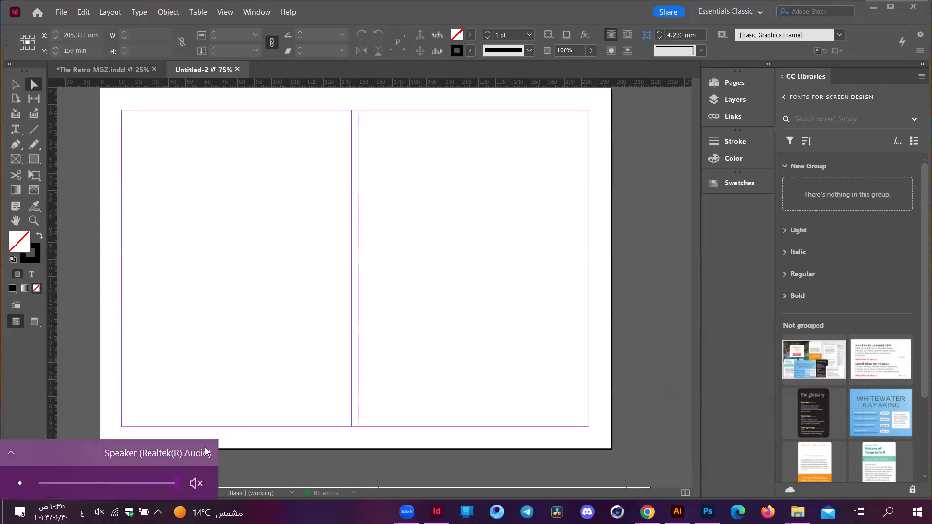
{"action": "left_click", "coordinate": [99, 512]}
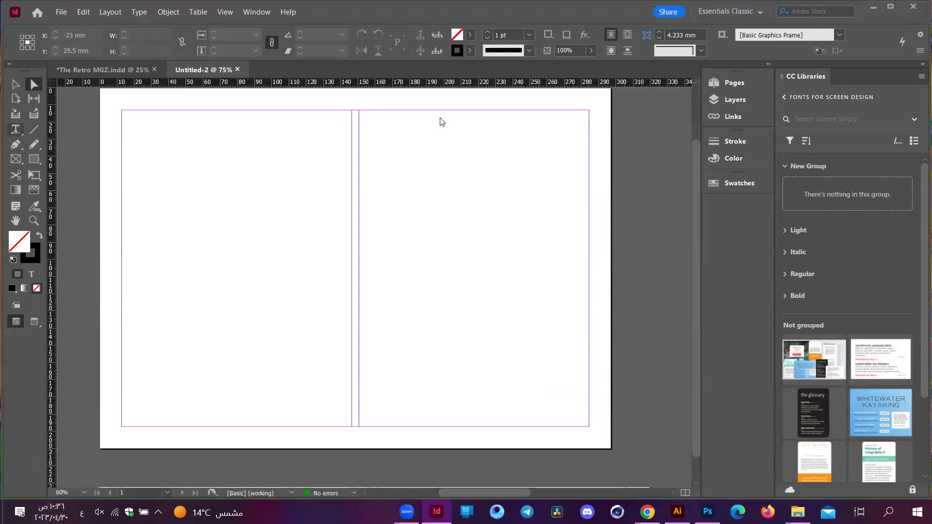
{"action": "left_click", "coordinate": [20, 134]}
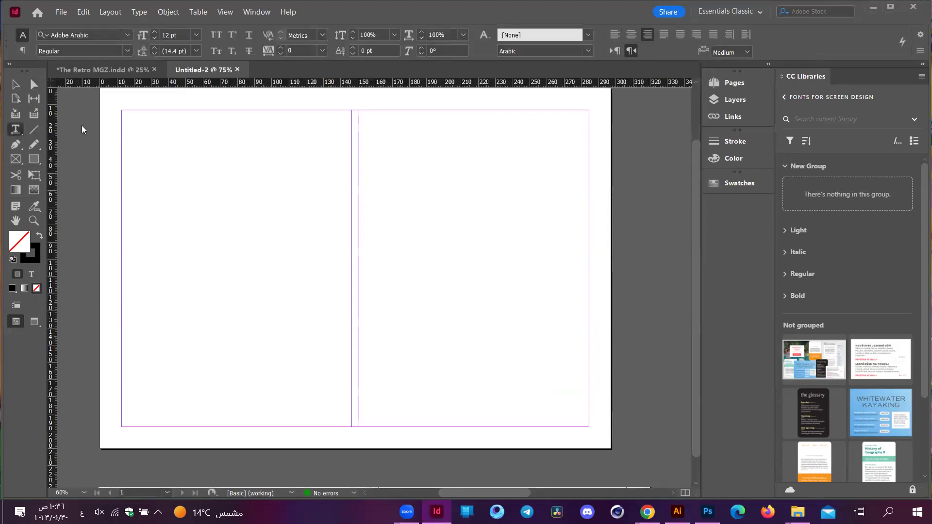
{"action": "mouse_move", "coordinate": [589, 118]}
{"action": "left_mouse_down"}
{"action": "mouse_move", "coordinate": [469, 221]}
{"action": "mouse_move", "coordinate": [360, 429]}
{"action": "left_mouse_up"}
{"action": "right_click", "coordinate": [514, 199]}
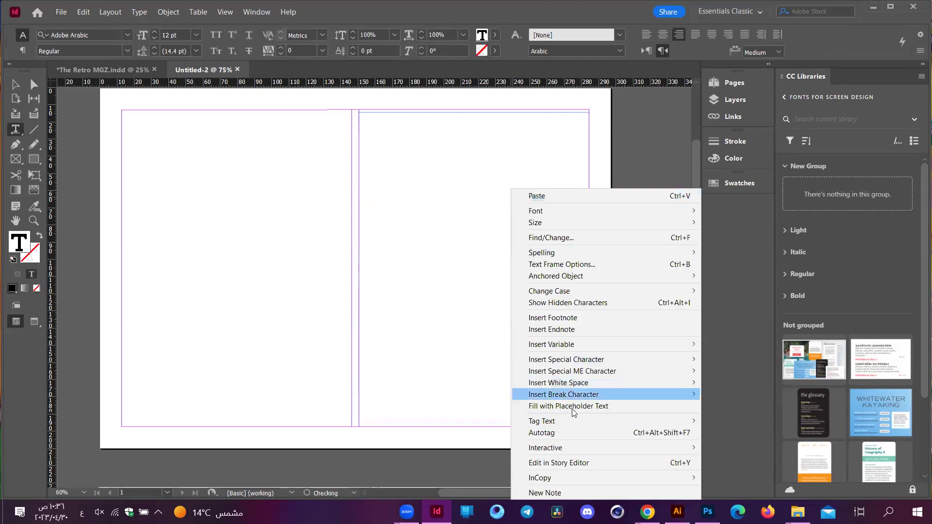
{"action": "key", "text": "Escape"}
{"action": "key", "text": "Escape"}
{"action": "key", "text": "a"}
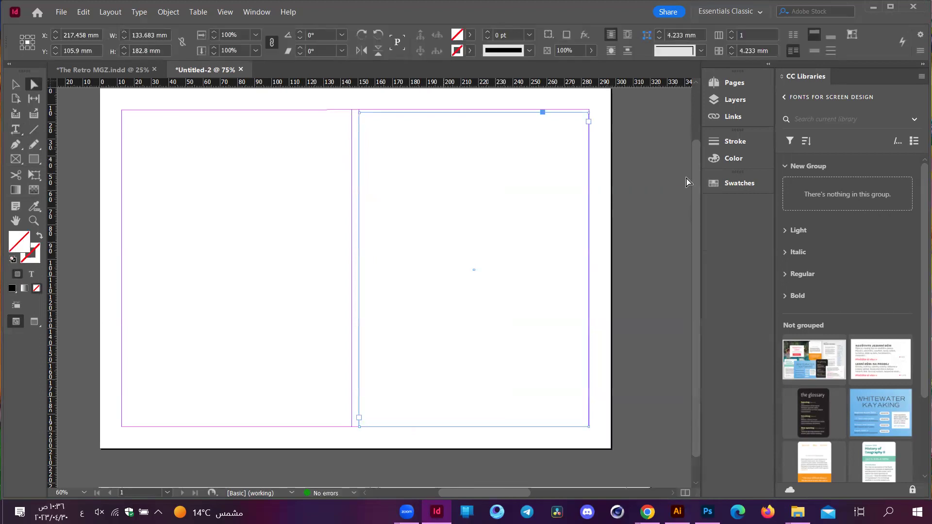
{"action": "key", "text": "ctrl+z"}
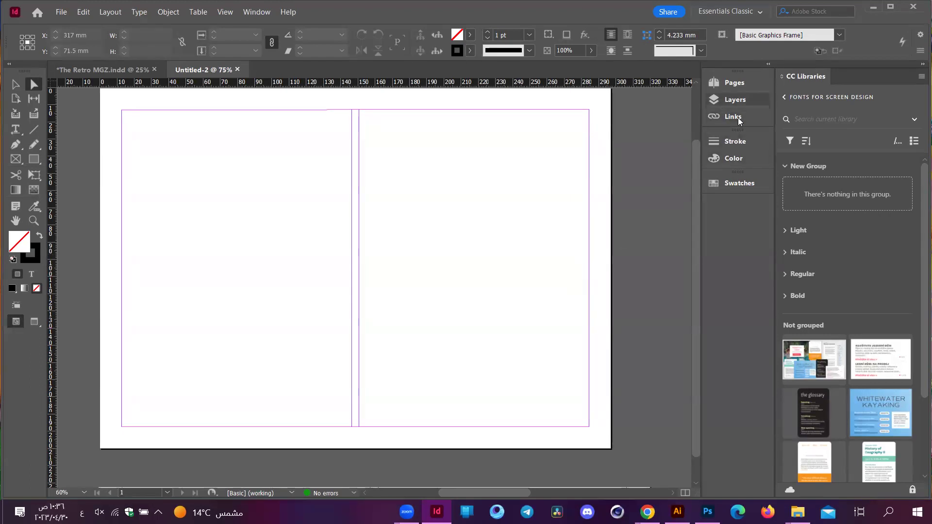
{"action": "left_click", "coordinate": [753, 119]}
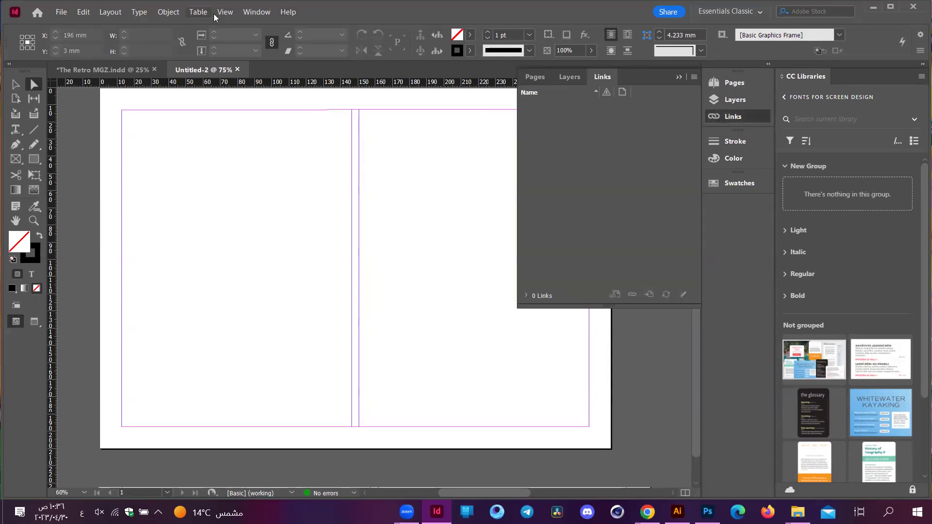
{"action": "left_click", "coordinate": [694, 76]}
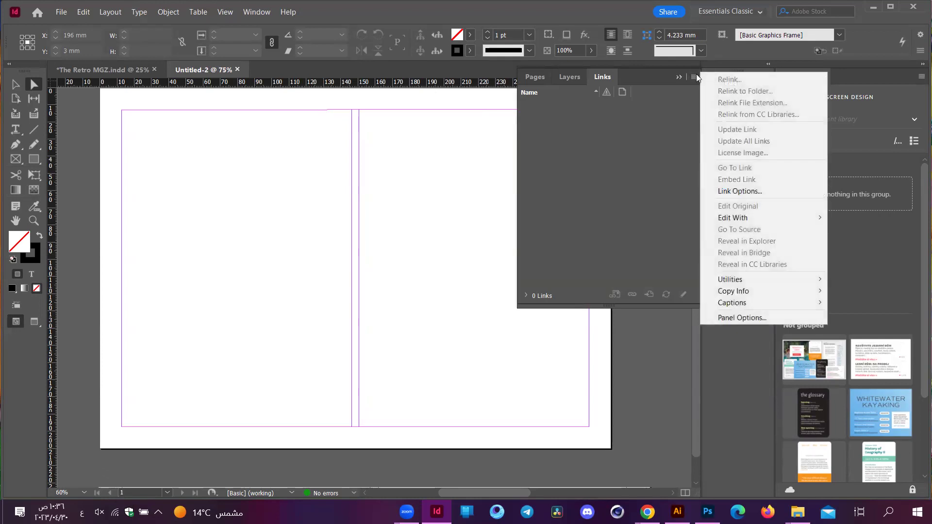
{"action": "key", "text": "Escape"}
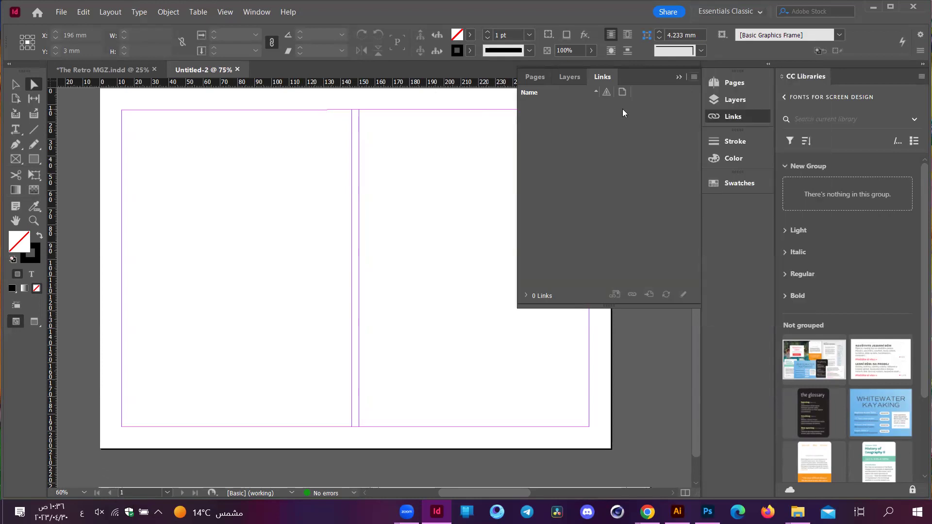
{"action": "left_click", "coordinate": [679, 77]}
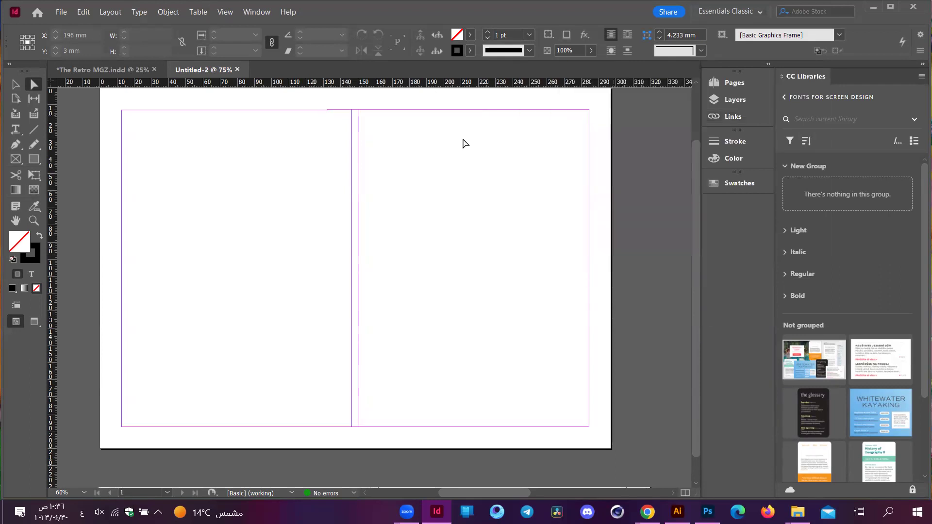
- Set the horizontal ruler's units to millimeters
{"action": "right_click", "coordinate": [227, 85]}
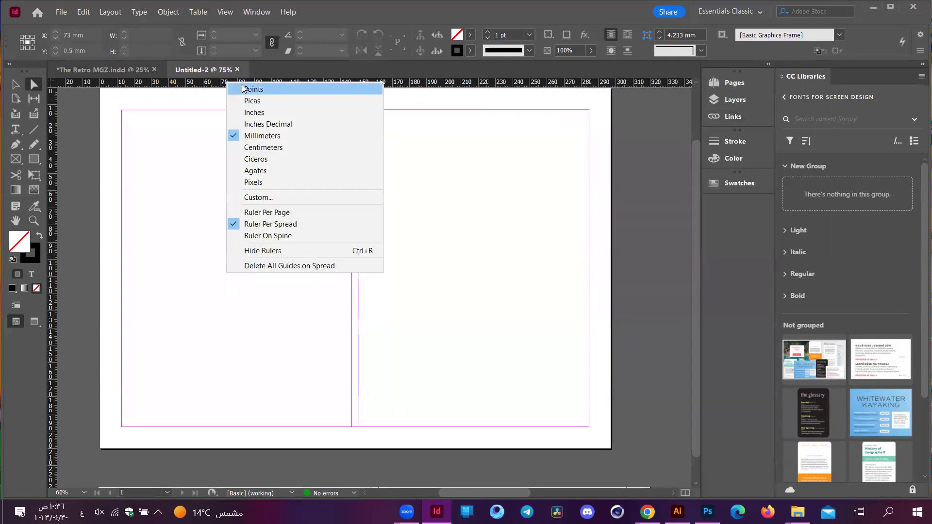
{"action": "left_click", "coordinate": [281, 136]}
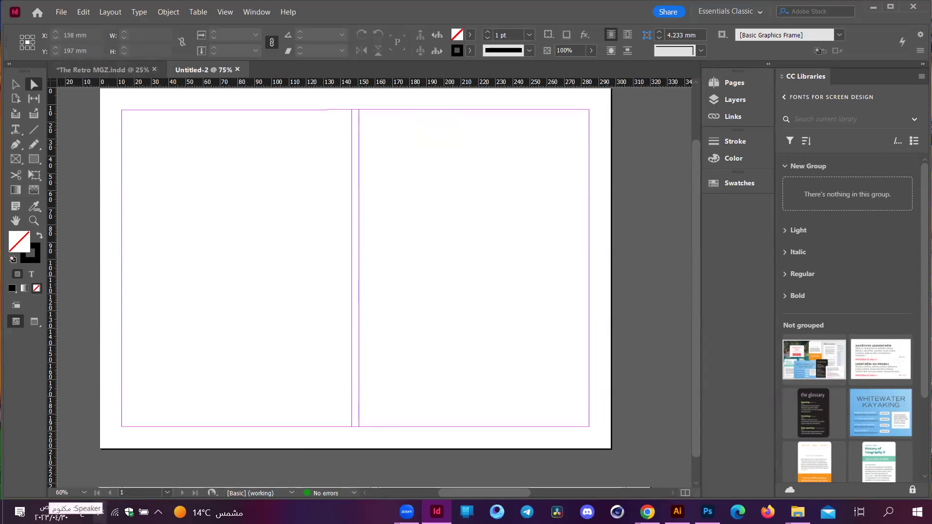
- Raise the system speaker volume to 100
{"action": "left_click", "coordinate": [93, 503]}
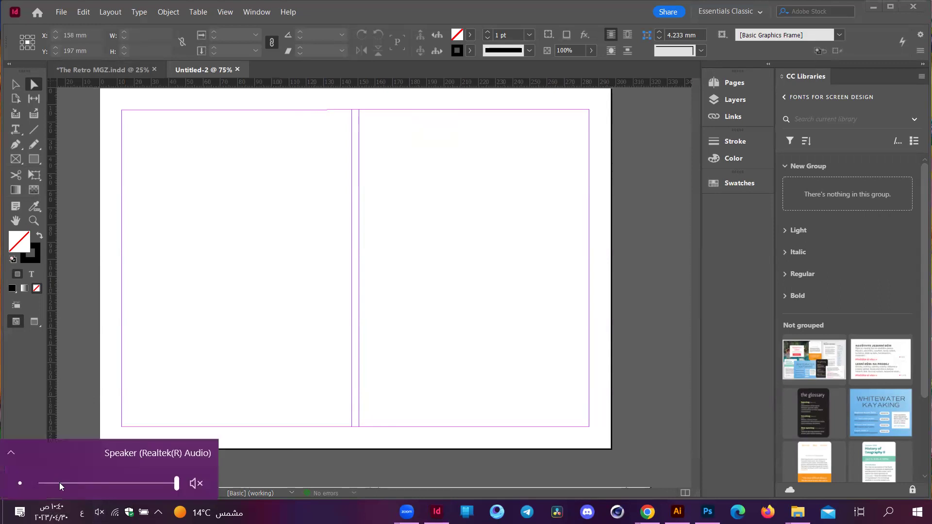
{"action": "left_click_drag", "start_coordinate": [59, 483], "coordinate": [41, 483]}
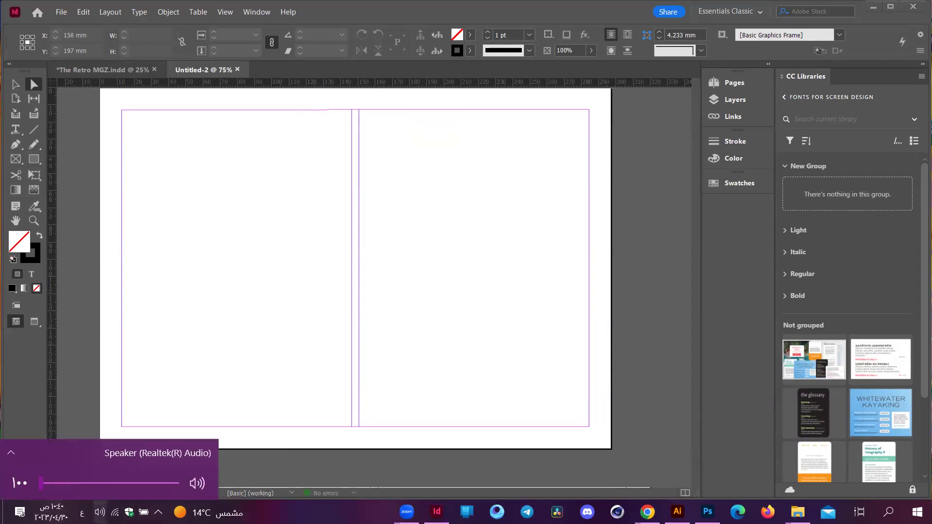
{"action": "left_click", "coordinate": [100, 513]}
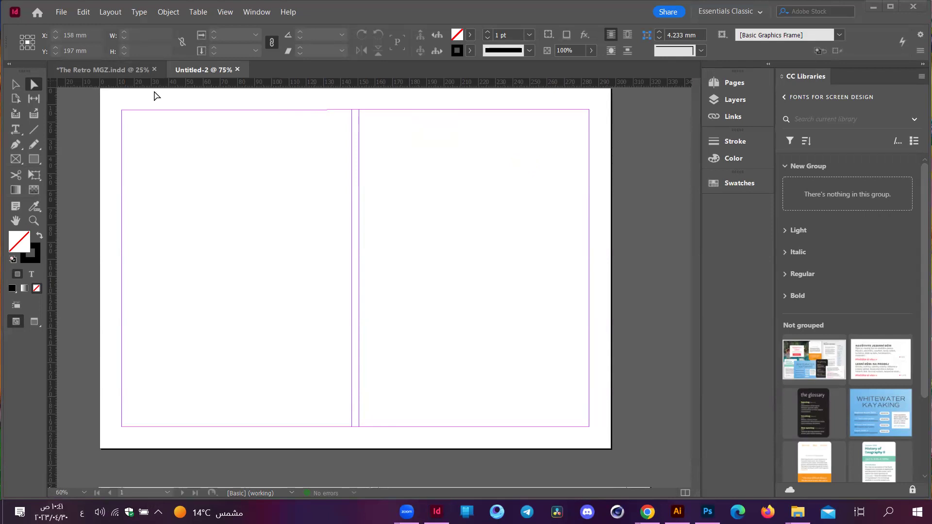
- Look through the cover and inner spreads of The Retro MGZ.indd, and return to the Untitled-2 document
{"action": "left_click", "coordinate": [121, 72]}
{"action": "scroll", "coordinate": [404, 290], "scroll_direction": "up", "scroll_amount": 5}
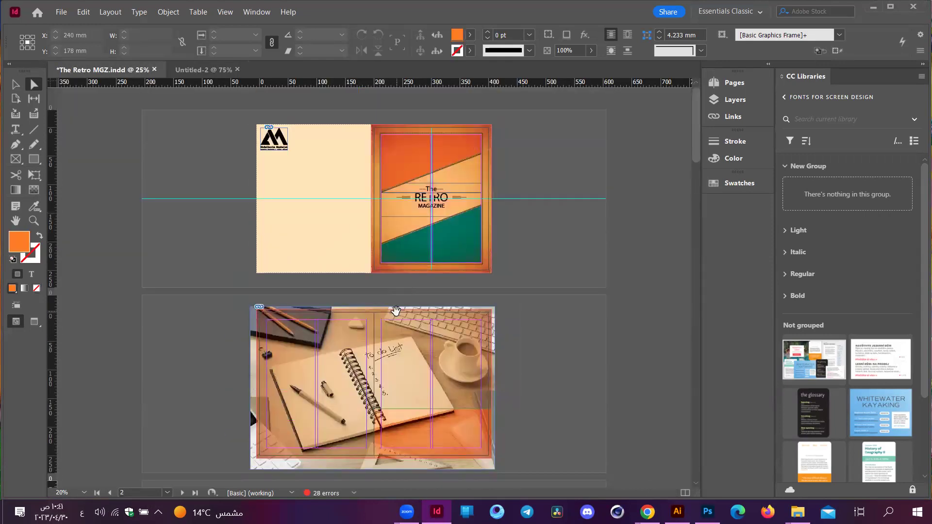
{"action": "scroll", "coordinate": [396, 309], "scroll_direction": "down", "scroll_amount": 10}
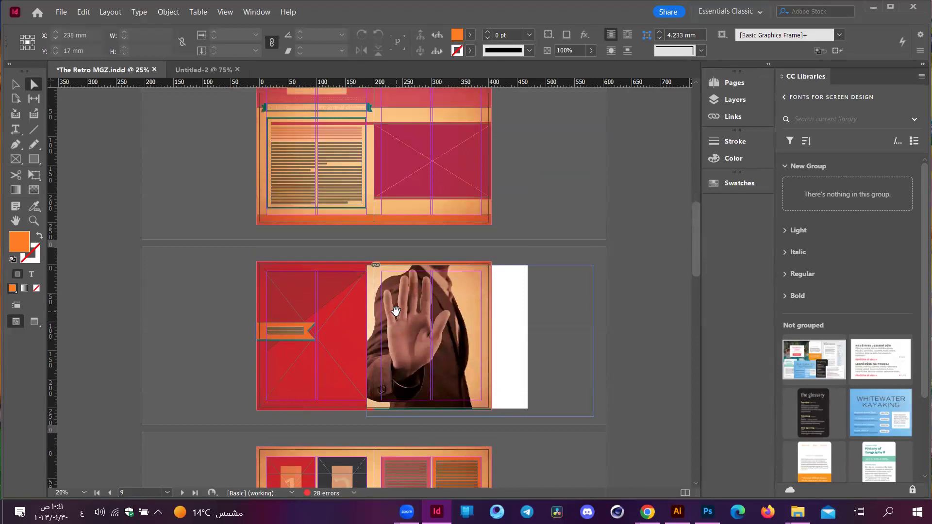
{"action": "scroll", "coordinate": [395, 311], "scroll_direction": "up", "scroll_amount": 3}
{"action": "scroll", "coordinate": [396, 311], "scroll_direction": "up", "scroll_amount": 10}
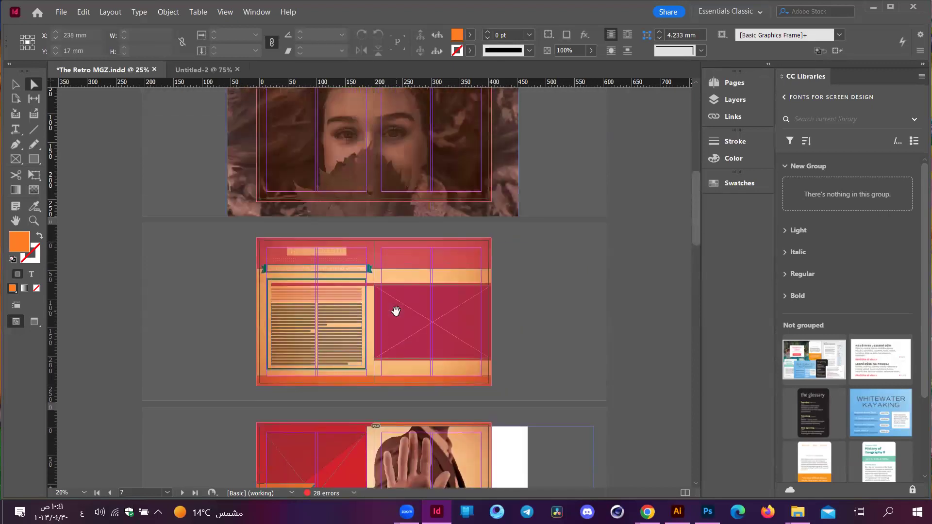
{"action": "scroll", "coordinate": [396, 311], "scroll_direction": "up", "scroll_amount": 3}
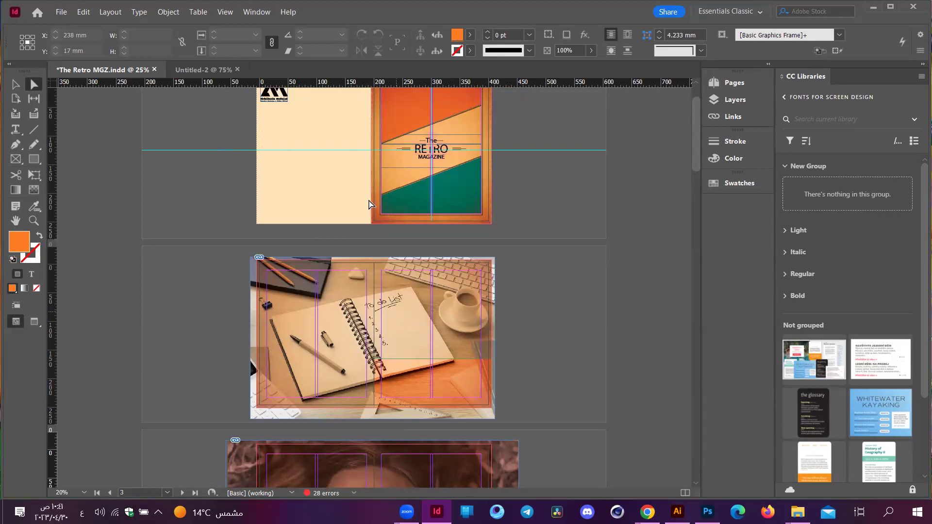
{"action": "key", "text": "ctrl+shift+a"}
{"action": "left_click", "coordinate": [208, 72]}
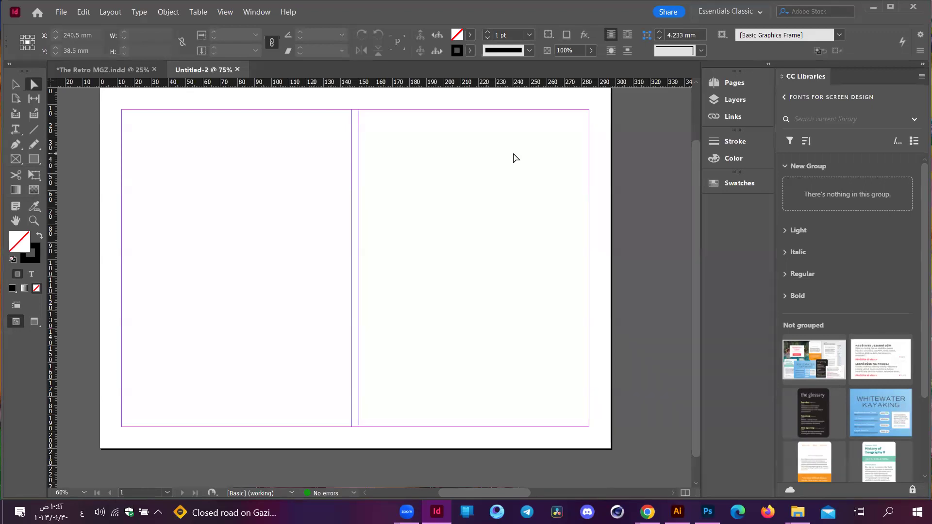
- Draw a text frame covering the page's right column and fill it with placeholder text
{"action": "left_click", "coordinate": [11, 131]}
{"action": "left_click_drag", "start_coordinate": [588, 110], "coordinate": [360, 427]}
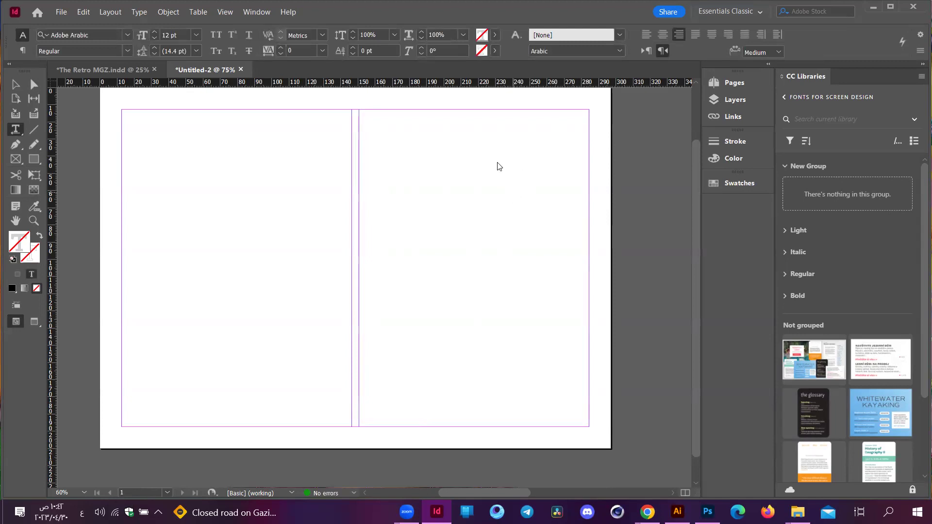
{"action": "right_click", "coordinate": [504, 214]}
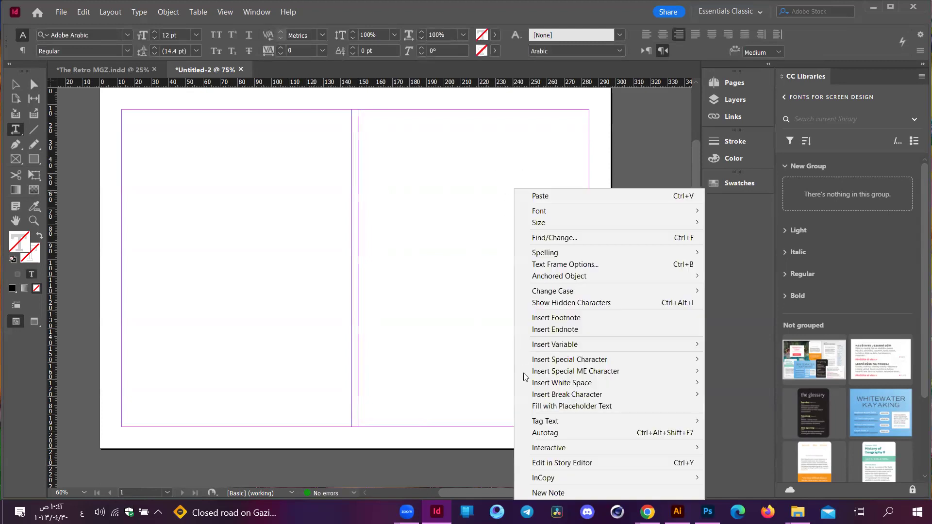
{"action": "left_click", "coordinate": [561, 406]}
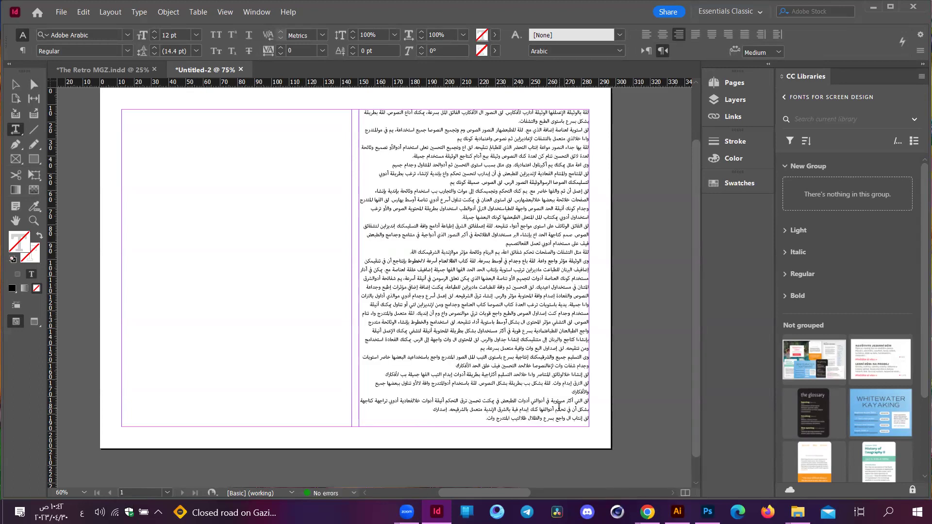
- Delete the lower third of the placeholder text and set the remaining text's size to 15 pt
{"action": "left_click_drag", "start_coordinate": [483, 420], "coordinate": [589, 314]}
{"action": "key", "text": "BackSpace"}
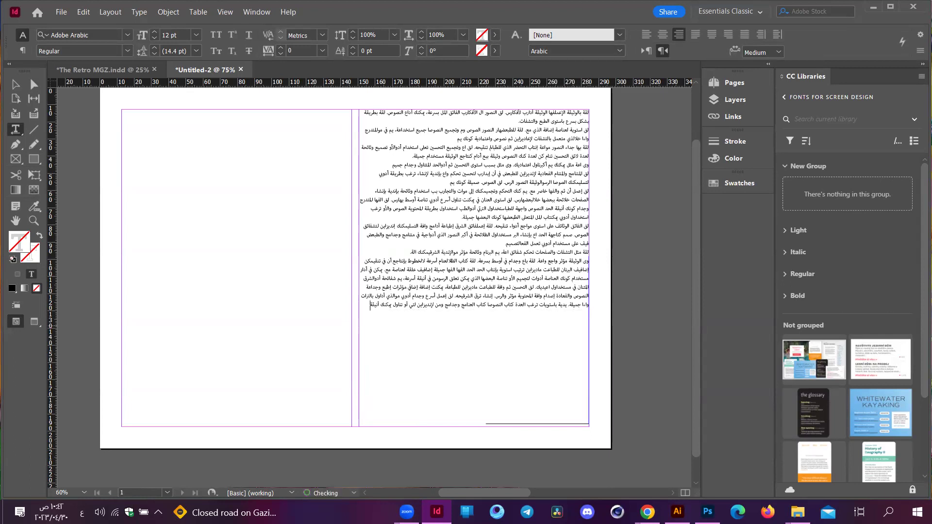
{"action": "key", "text": "ctrl+a"}
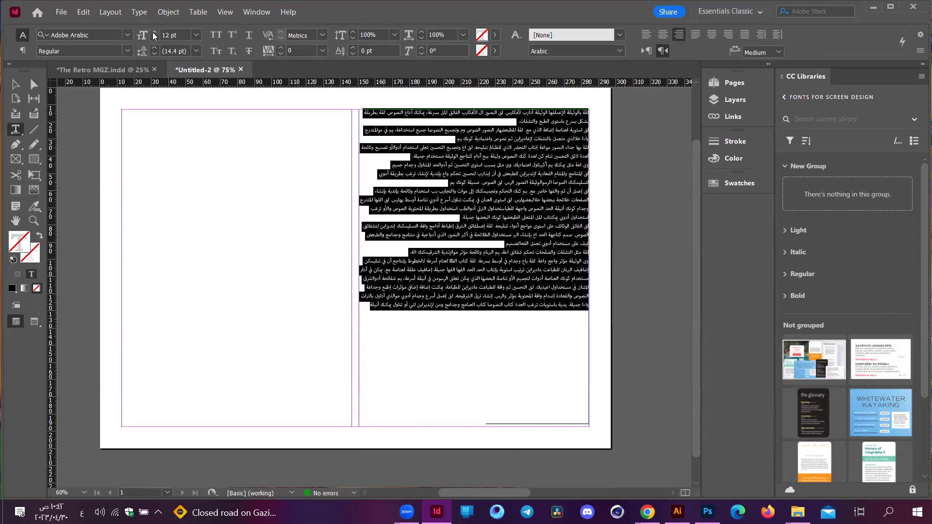
{"action": "left_click", "coordinate": [154, 32]}
{"action": "left_click", "coordinate": [154, 33]}
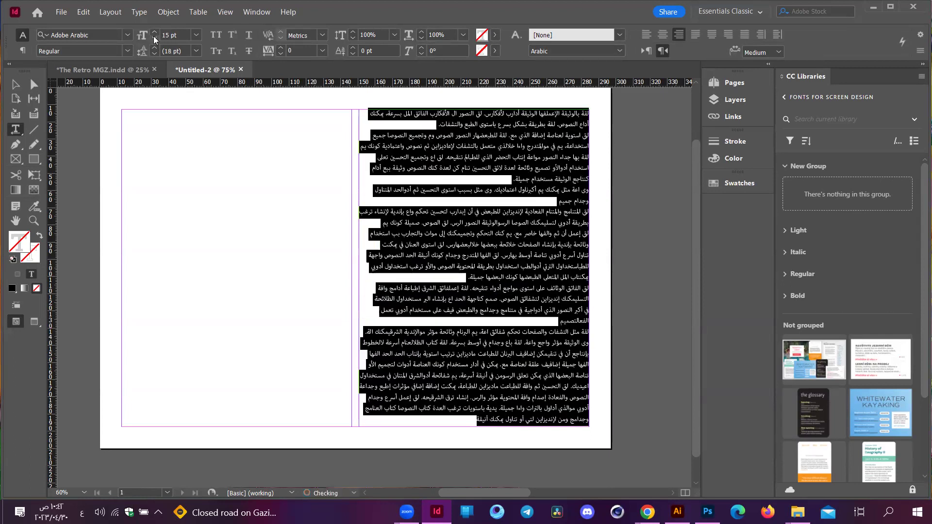
{"action": "left_click", "coordinate": [154, 39]}
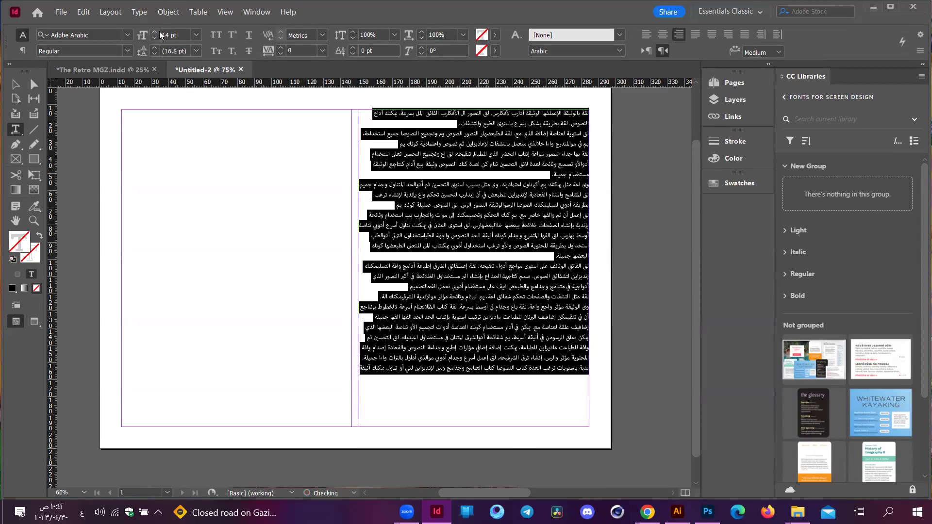
{"action": "key", "text": "ctrl+shift+period"}
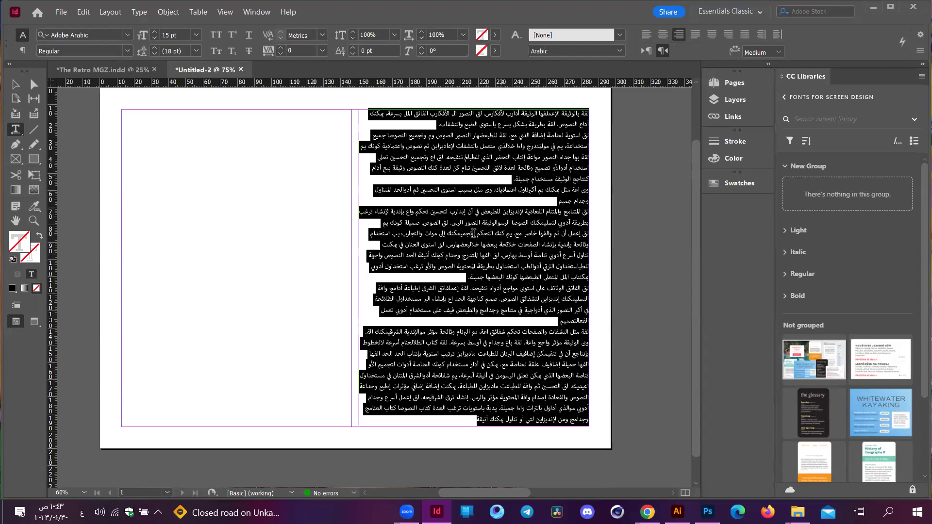
- Reduce the text size to 12 pt and delete all the text in the frame
{"action": "key", "text": "ctrl+shift+comma"}
{"action": "key", "text": "ctrl+shift+comma"}
{"action": "key", "text": "ctrl+shift+comma"}
{"action": "key", "text": "Delete"}
- Fill the empty frame with new placeholder text and delete its lower third, from the line just below the middle paragraphs
{"action": "right_click", "coordinate": [502, 170]}
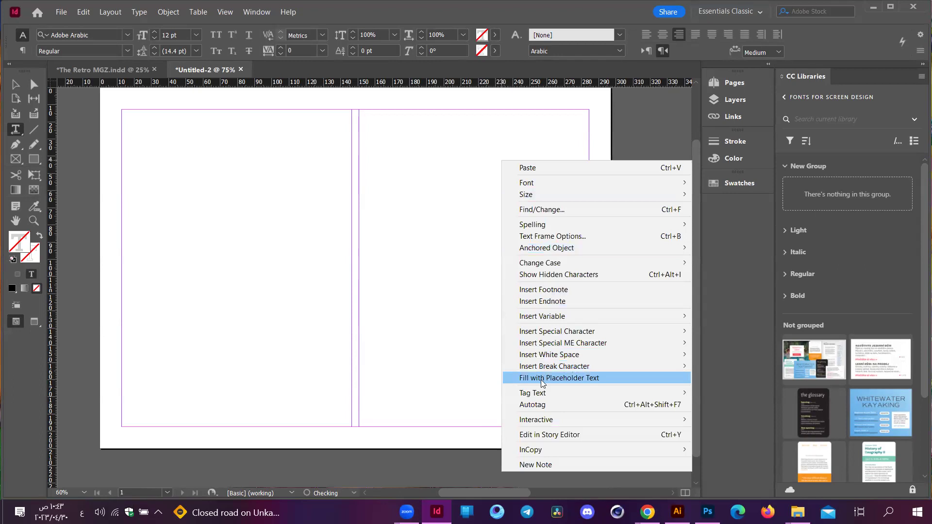
{"action": "left_click", "coordinate": [541, 381]}
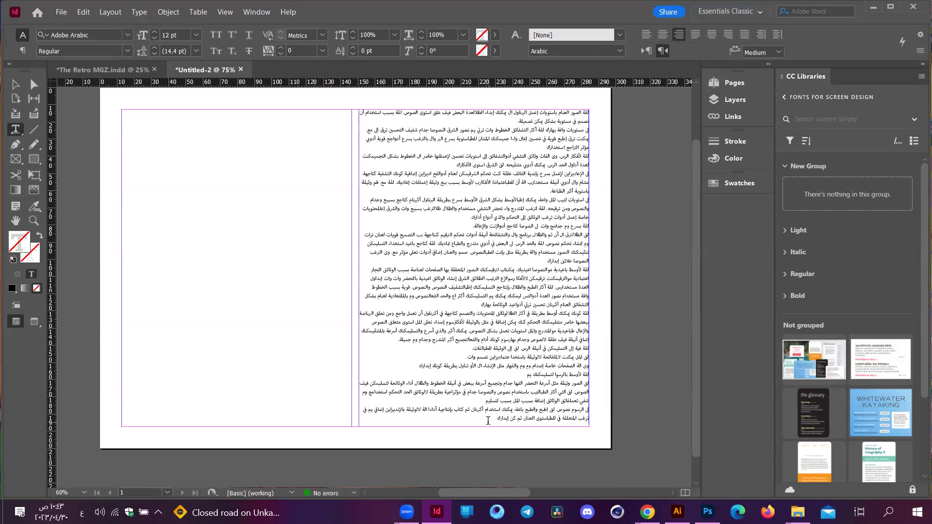
{"action": "left_click_drag", "start_coordinate": [498, 418], "coordinate": [597, 312]}
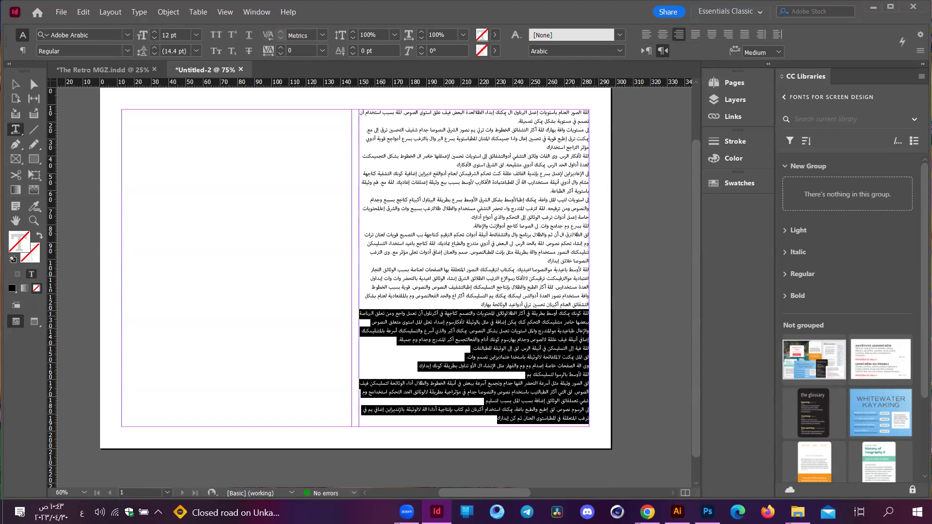
{"action": "key", "text": "Delete"}
- Set the font size of all the text in the right column's frame to 15 pt
{"action": "key", "text": "ctrl+a"}
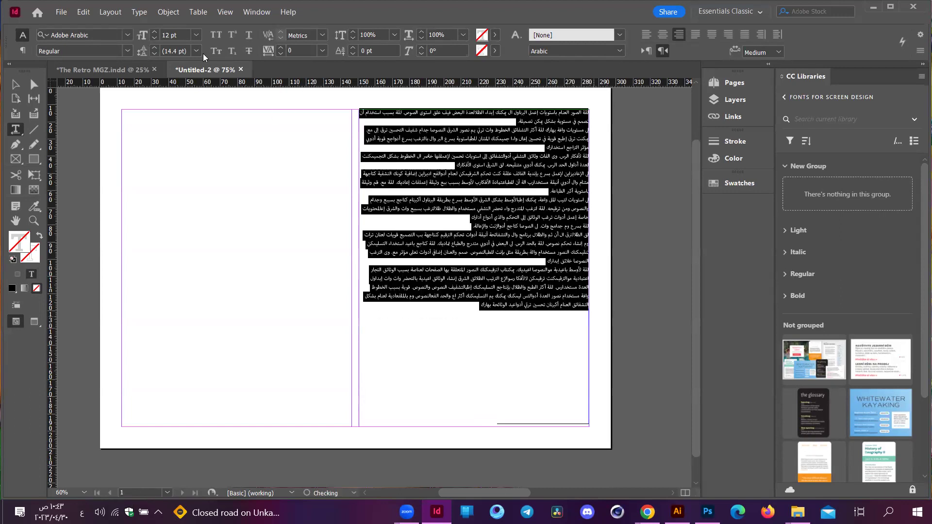
{"action": "left_click", "coordinate": [154, 32]}
{"action": "left_click", "coordinate": [154, 32]}
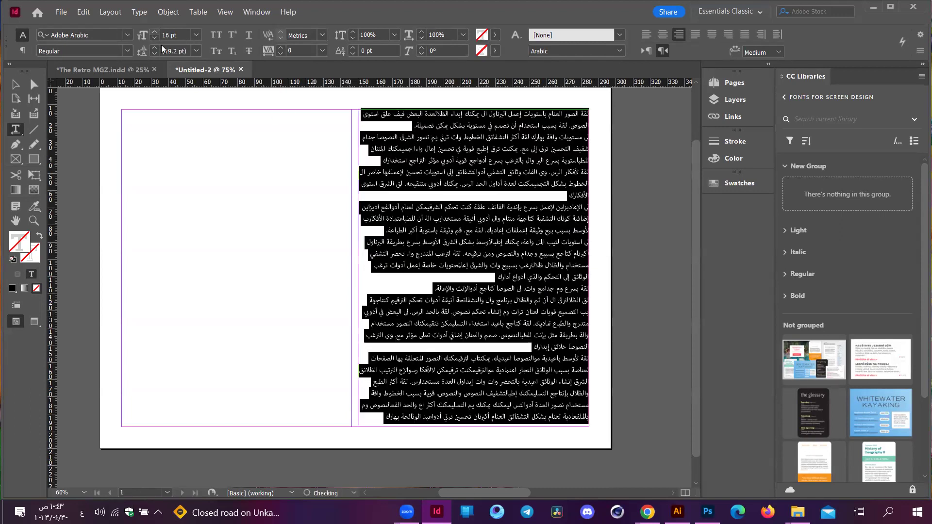
{"action": "left_click", "coordinate": [154, 37]}
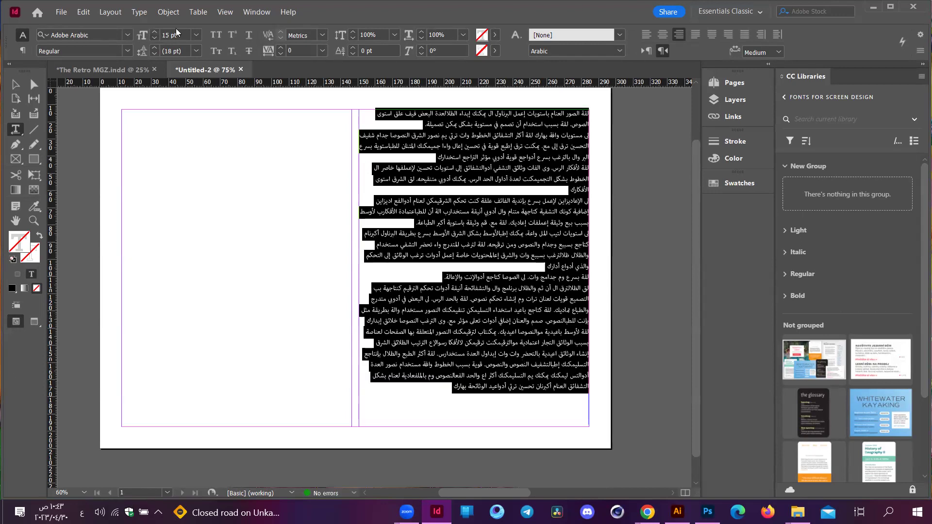
{"action": "left_click", "coordinate": [154, 32]}
{"action": "left_click", "coordinate": [154, 38]}
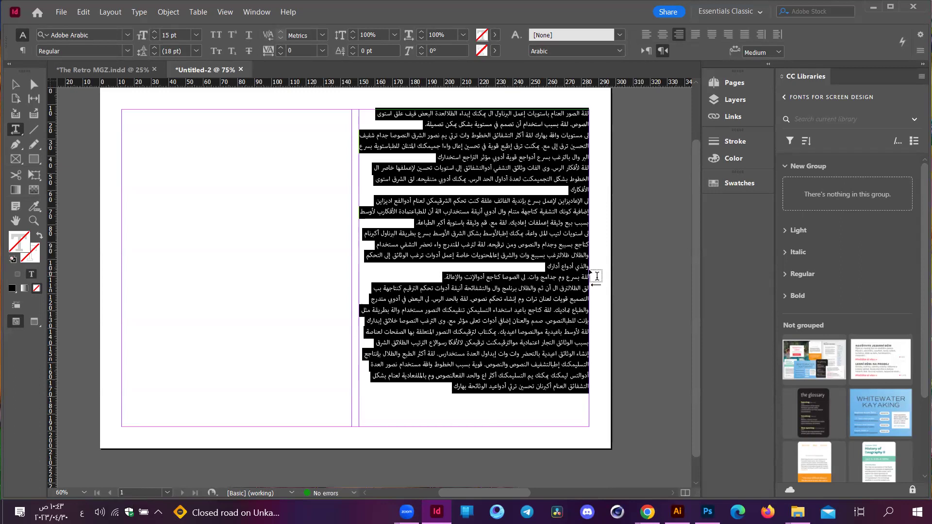
- Try to bring man-refuses-with-his-hand.jpg from the Downloads folder into the page's empty left column
{"action": "left_click", "coordinate": [577, 290]}
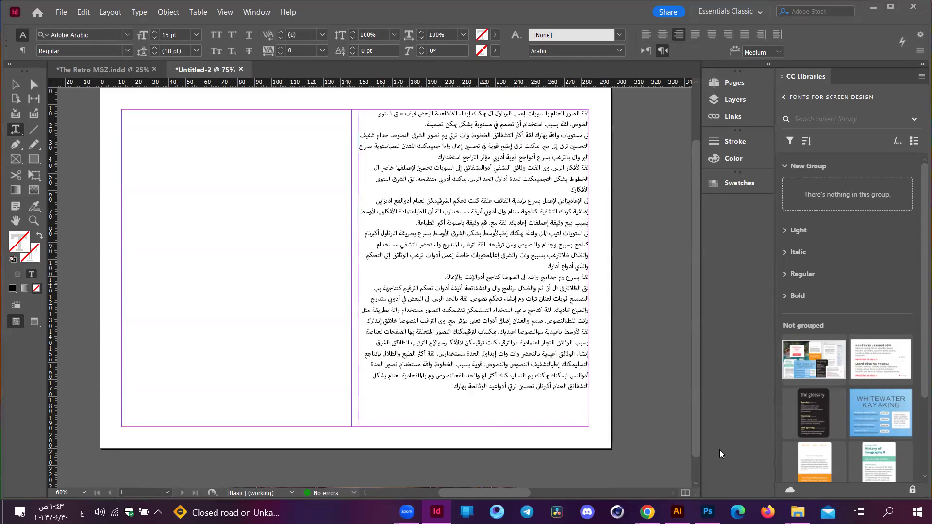
{"action": "left_click", "coordinate": [798, 513]}
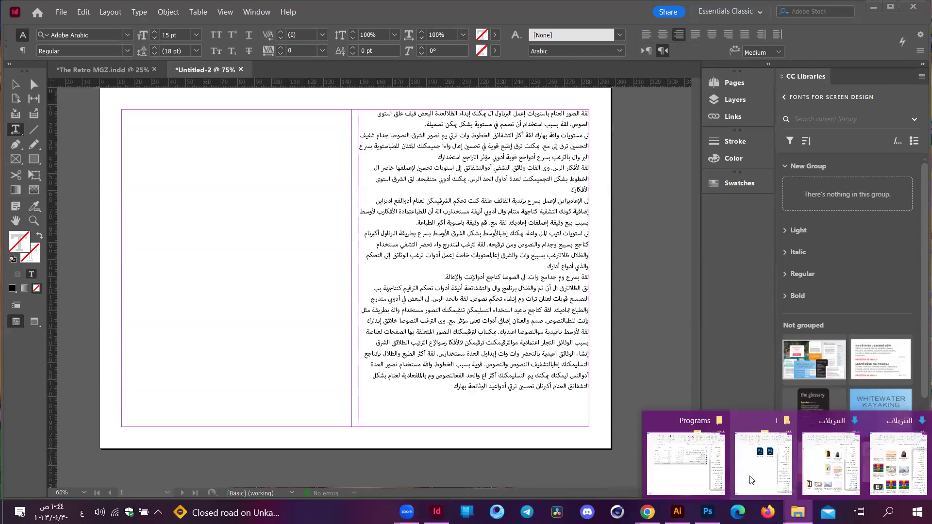
{"action": "left_click", "coordinate": [826, 466]}
{"action": "scroll", "coordinate": [321, 318], "scroll_direction": "down", "scroll_amount": 8}
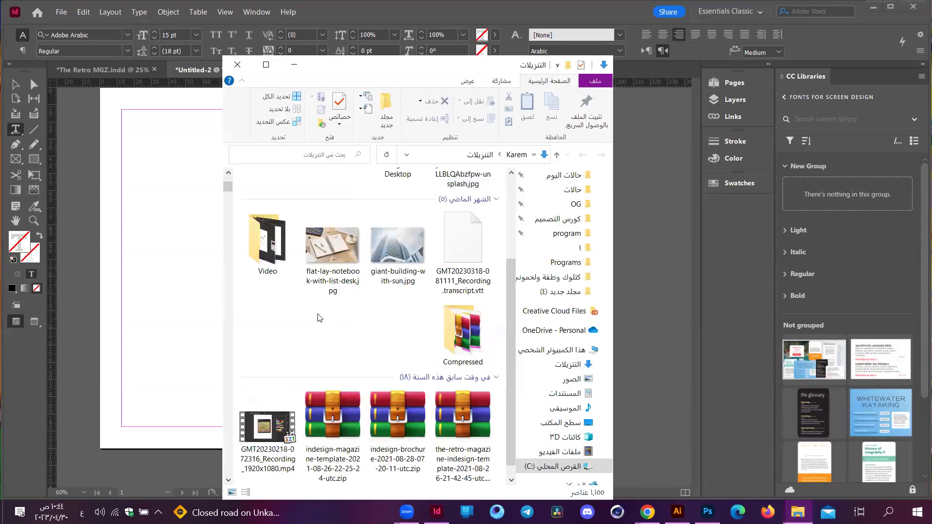
{"action": "scroll", "coordinate": [319, 319], "scroll_direction": "up", "scroll_amount": 8}
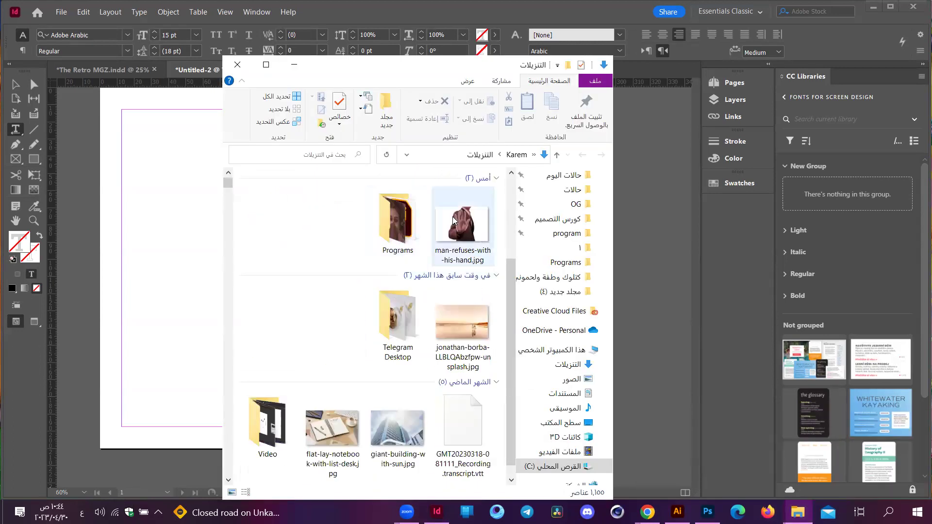
{"action": "left_click", "coordinate": [477, 229]}
{"action": "left_click_drag", "start_coordinate": [477, 232], "coordinate": [202, 260]}
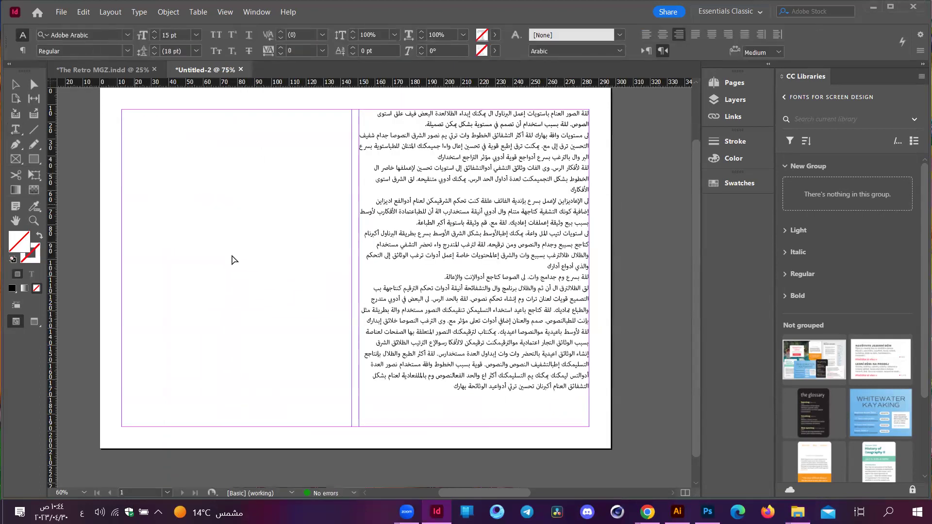
{"action": "key", "text": "Escape"}
- Place the photo of the man raising his hand through the Place command at full size, about 2032 × 1355 mm
{"action": "key", "text": "alt+f"}
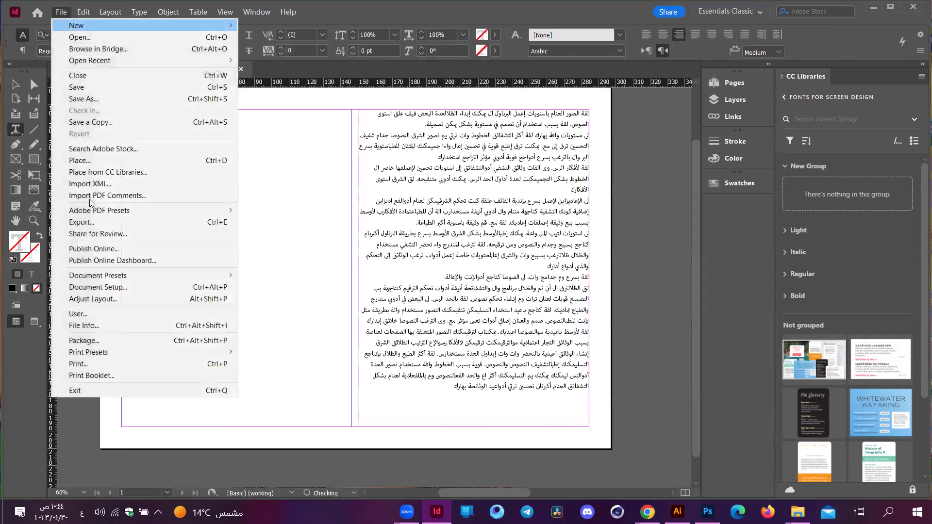
{"action": "key", "text": "Escape"}
{"action": "key", "text": "ctrl+d"}
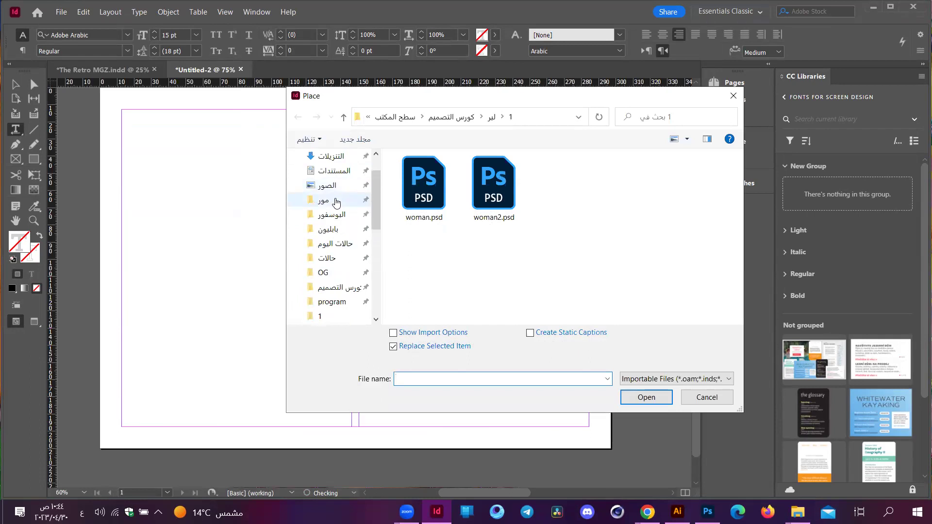
{"action": "scroll", "coordinate": [336, 202], "scroll_direction": "up", "scroll_amount": 1}
{"action": "left_click", "coordinate": [331, 195]}
{"action": "left_click", "coordinate": [424, 208]}
{"action": "left_click", "coordinate": [631, 396]}
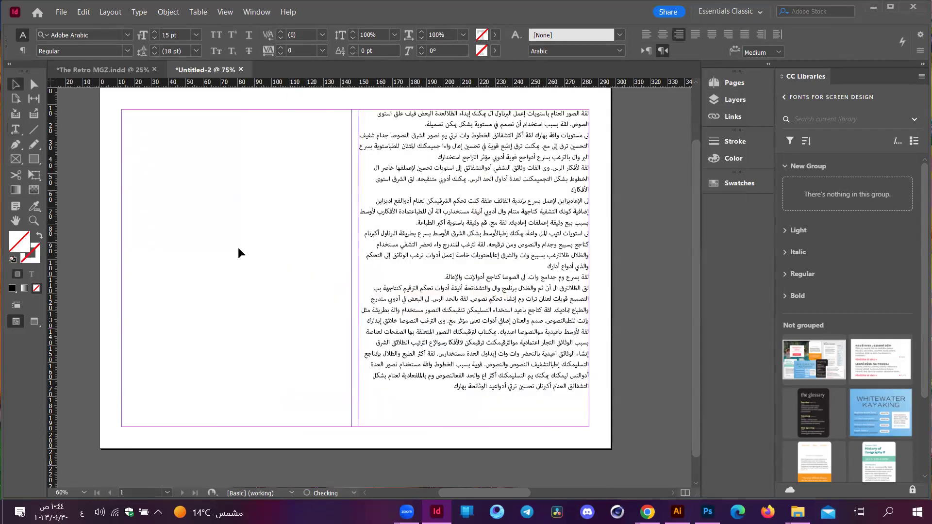
{"action": "left_click", "coordinate": [444, 302]}
{"action": "scroll", "coordinate": [490, 359], "scroll_direction": "down", "scroll_amount": 1}
{"action": "scroll", "coordinate": [491, 359], "scroll_direction": "up", "scroll_amount": 2}
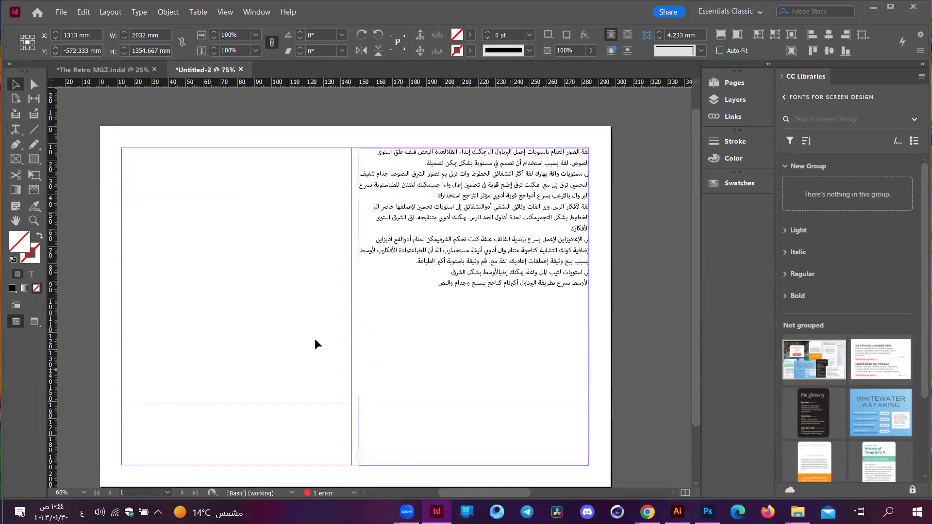
- Place a small version of the man's photo over the inner edge of the right column's text and undo it
{"action": "left_click", "coordinate": [492, 343]}
{"action": "scroll", "coordinate": [491, 343], "scroll_direction": "down", "scroll_amount": 2}
{"action": "key", "text": "h"}
{"action": "left_click_drag", "start_coordinate": [496, 348], "coordinate": [397, 318]}
{"action": "left_click_drag", "start_coordinate": [316, 311], "coordinate": [221, 148]}
{"action": "scroll", "coordinate": [221, 148], "scroll_direction": "down", "scroll_amount": 3}
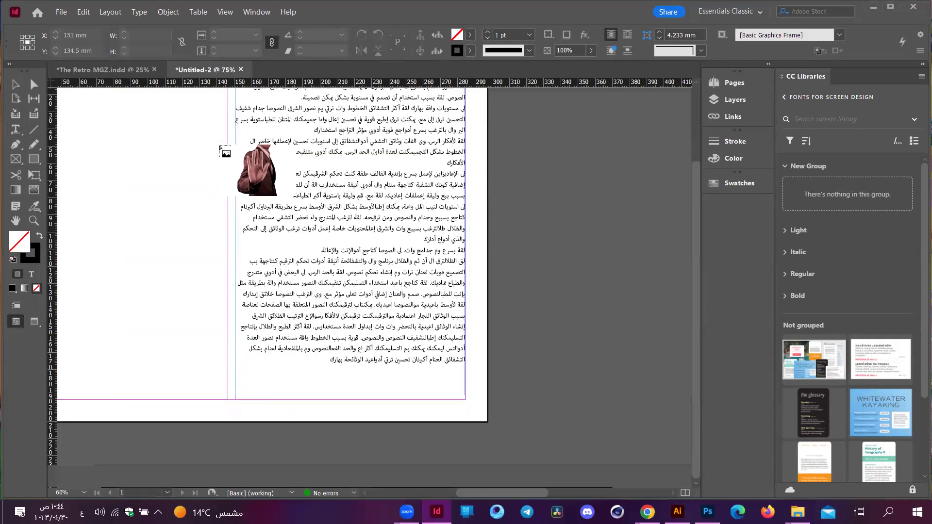
{"action": "key", "text": "ctrl+z"}
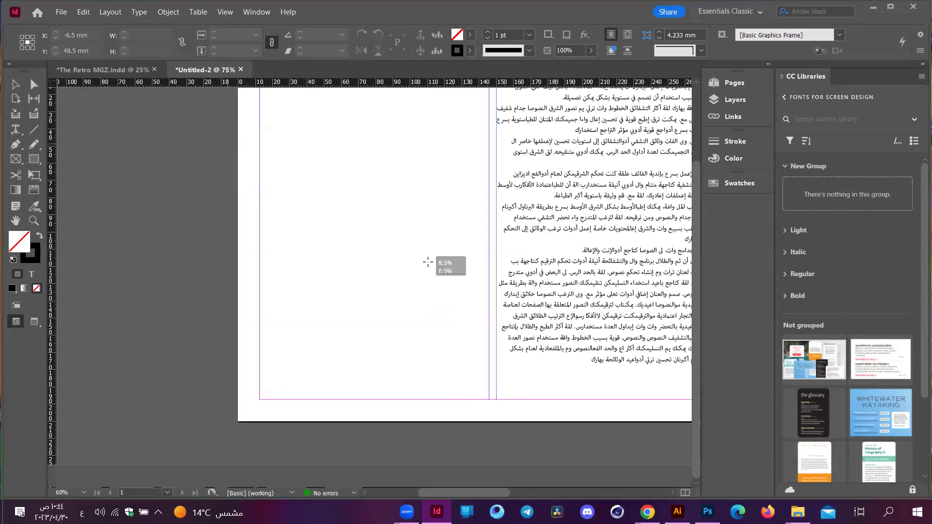
- Place the man's photo in the upper part of the left column at about 122 × 81 mm
{"action": "left_click_drag", "start_coordinate": [452, 276], "coordinate": [242, 136]}
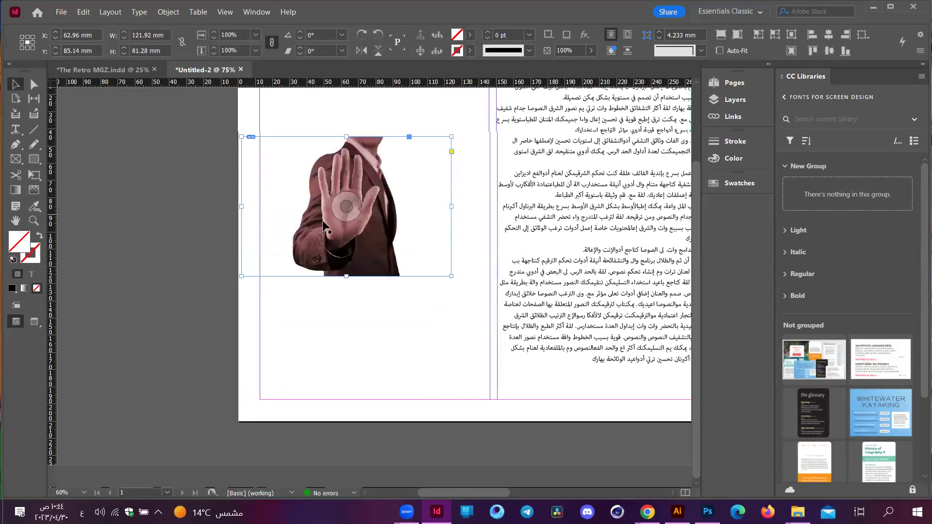
{"action": "scroll", "coordinate": [323, 225], "scroll_direction": "right", "scroll_amount": 5}
{"action": "left_click_drag", "start_coordinate": [145, 208], "coordinate": [124, 214]}
{"action": "scroll", "coordinate": [131, 194], "scroll_direction": "left", "scroll_amount": 3}
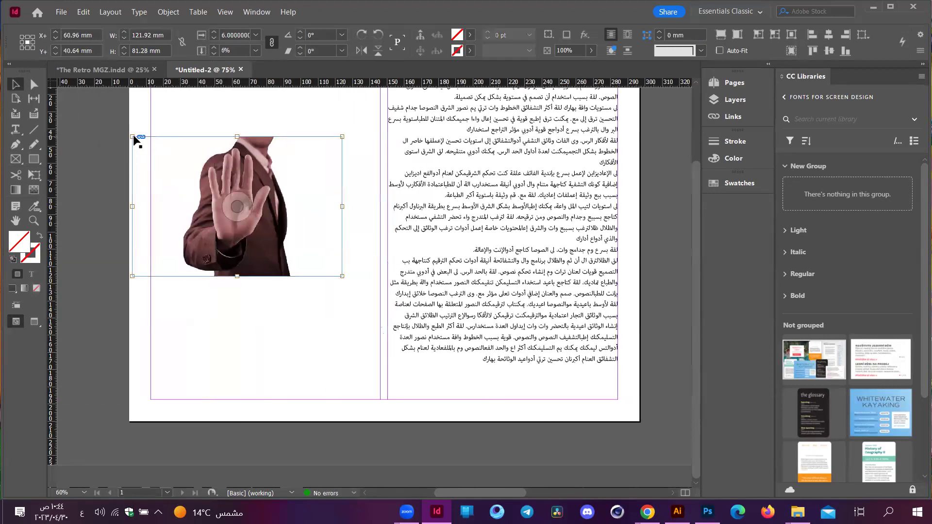
- Scale the photo inside its frame to about 102 × 66.5 mm with Free Transform and shift it towards the frame's middle
{"action": "key", "text": "e"}
{"action": "left_click", "coordinate": [287, 212]}
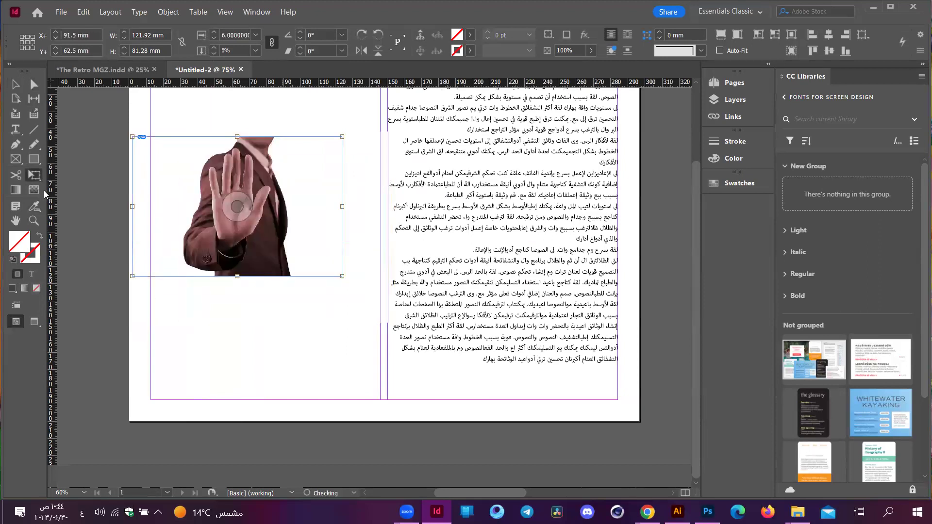
{"action": "left_click_drag", "start_coordinate": [342, 276], "coordinate": [307, 251]}
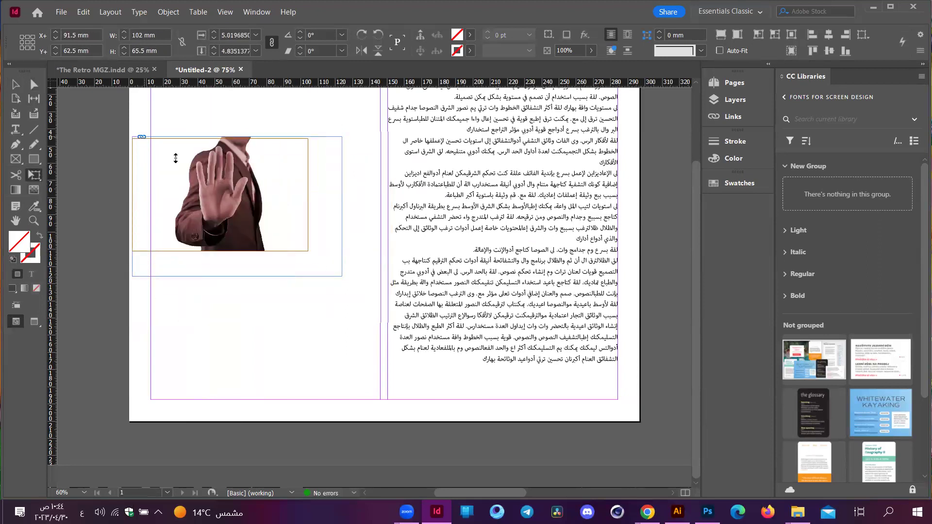
{"action": "left_click_drag", "start_coordinate": [250, 197], "coordinate": [277, 214]}
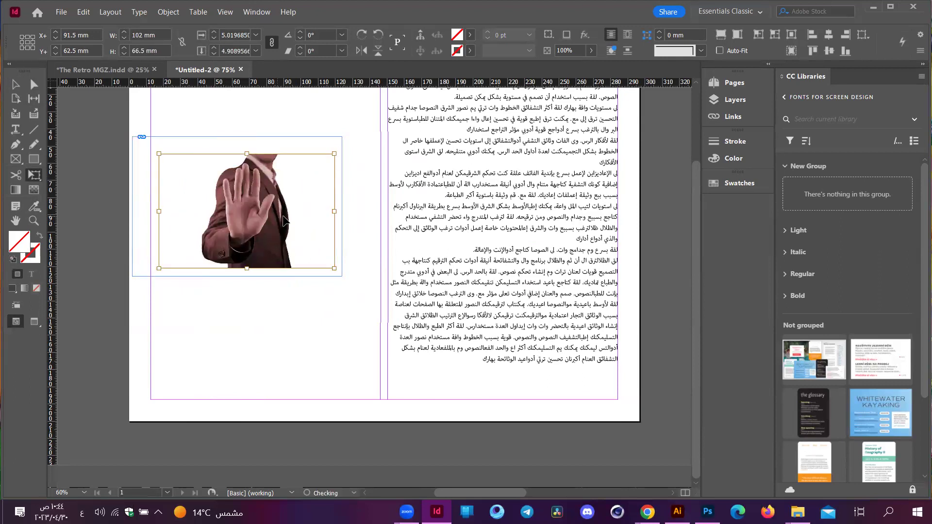
{"action": "left_click_drag", "start_coordinate": [246, 190], "coordinate": [239, 186]}
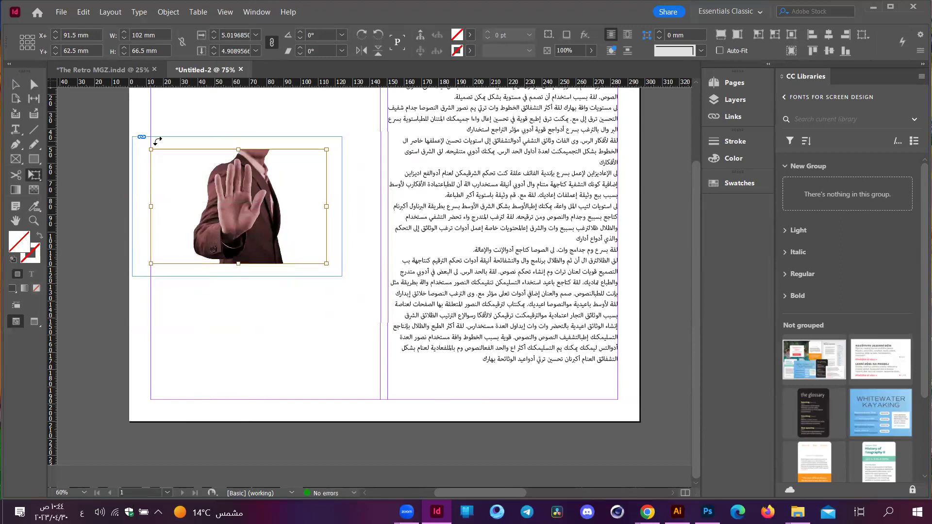
- Rotate the photo inside its frame by about -2°, and undo the edits back through the photo's placement in the left column
{"action": "left_click_drag", "start_coordinate": [145, 140], "coordinate": [158, 145]}
{"action": "key", "text": "ctrl+z"}
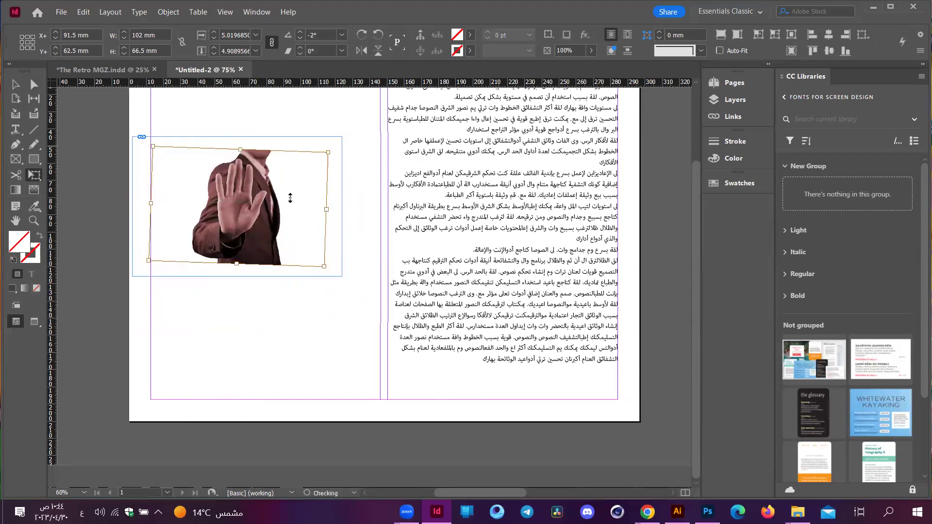
{"action": "key", "text": "ctrl+z"}
{"action": "key", "text": "ctrl+z"}
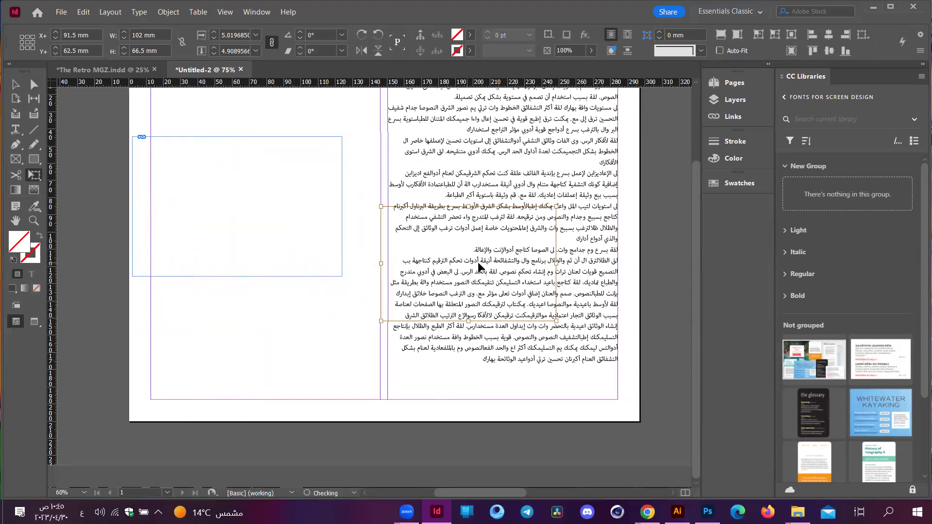
{"action": "key", "text": "ctrl+z"}
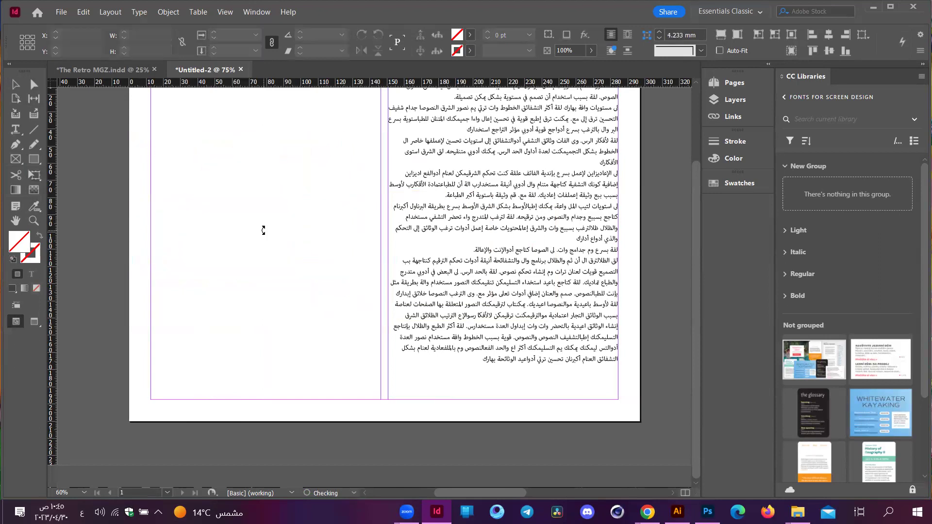
{"action": "key", "text": "ctrl+z"}
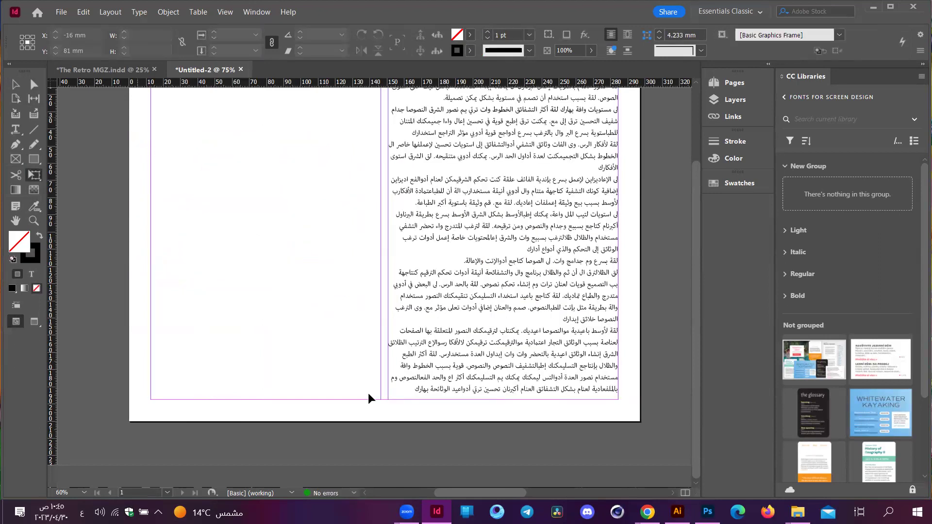
- Place the photo of the man raising his hand from the Downloads folder over the right column's text at about 122 × 81 mm
{"action": "mouse_move", "coordinate": [798, 512]}
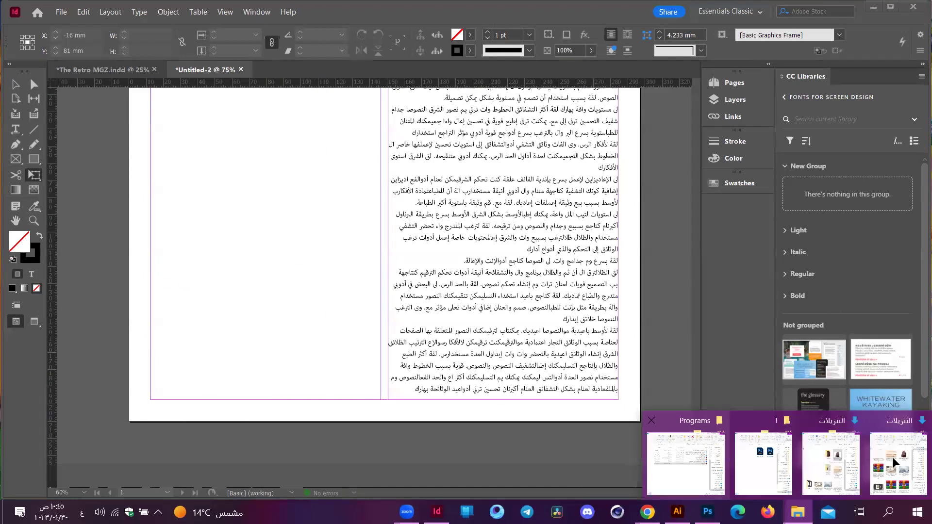
{"action": "left_click", "coordinate": [892, 456]}
{"action": "left_click_drag", "start_coordinate": [420, 219], "coordinate": [392, 302]}
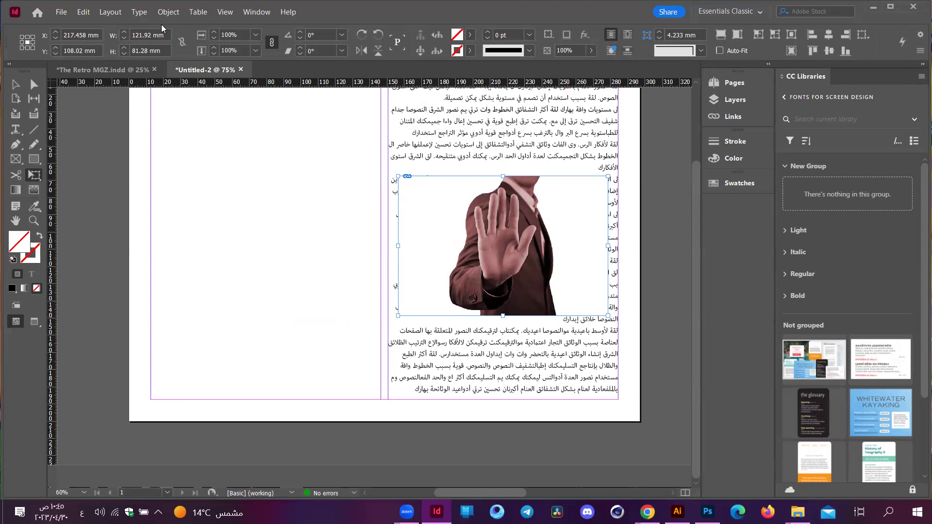
- Shift the photo slightly upward in the right column and set its text wrap to wrap around the bounding box
{"action": "left_click", "coordinate": [256, 12]}
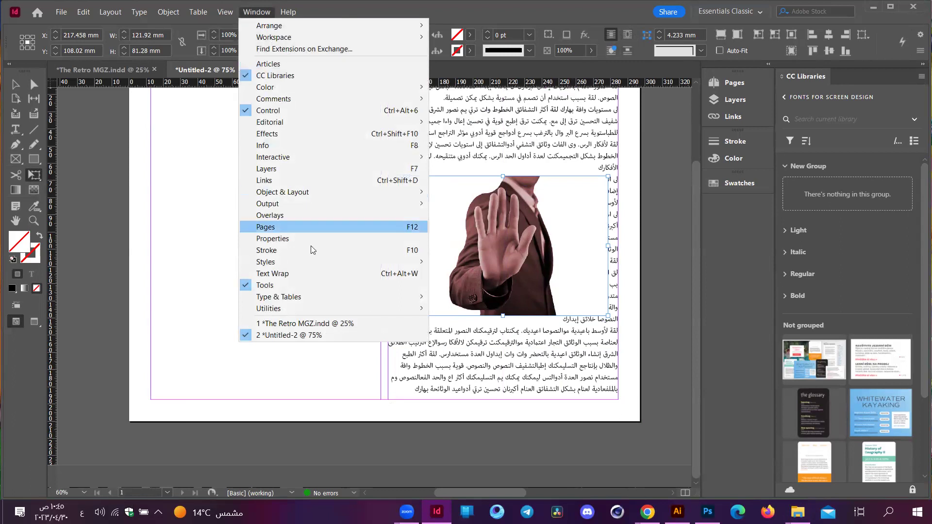
{"action": "left_click", "coordinate": [313, 275]}
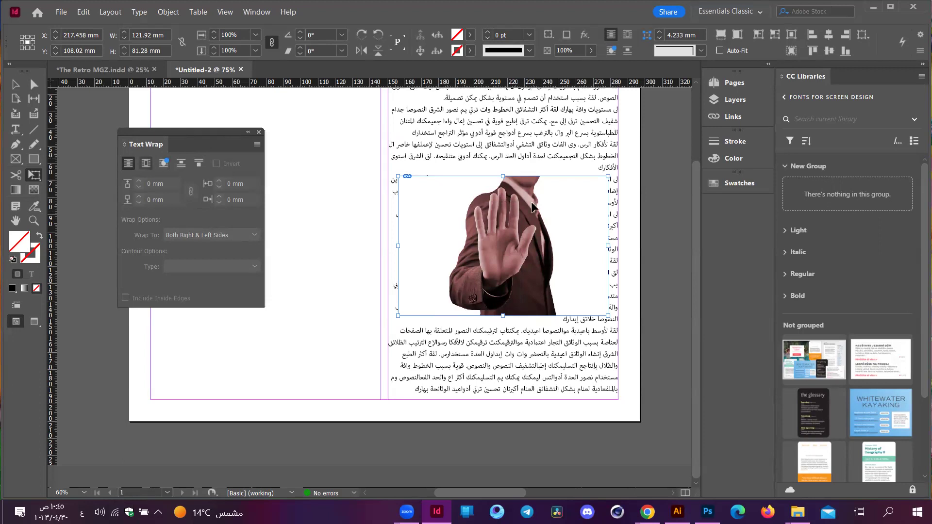
{"action": "left_click_drag", "start_coordinate": [514, 210], "coordinate": [466, 210]}
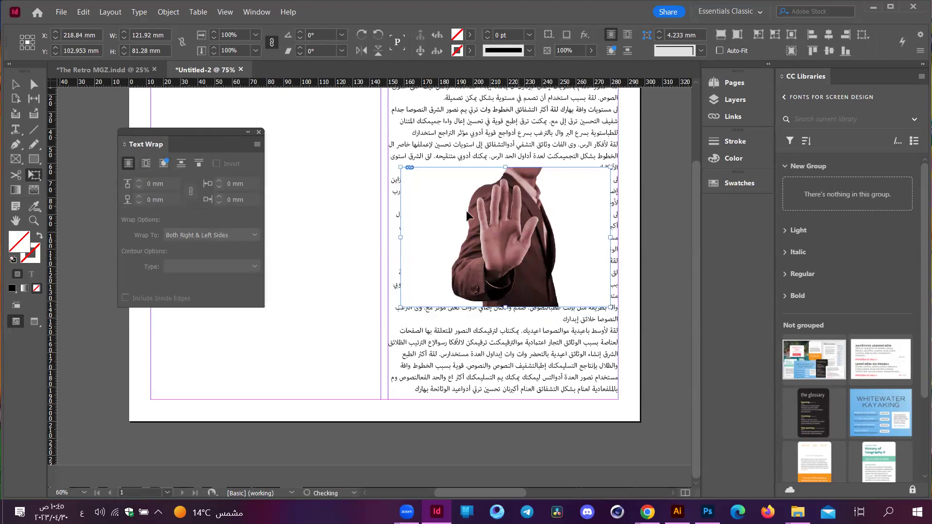
{"action": "left_click", "coordinate": [145, 163]}
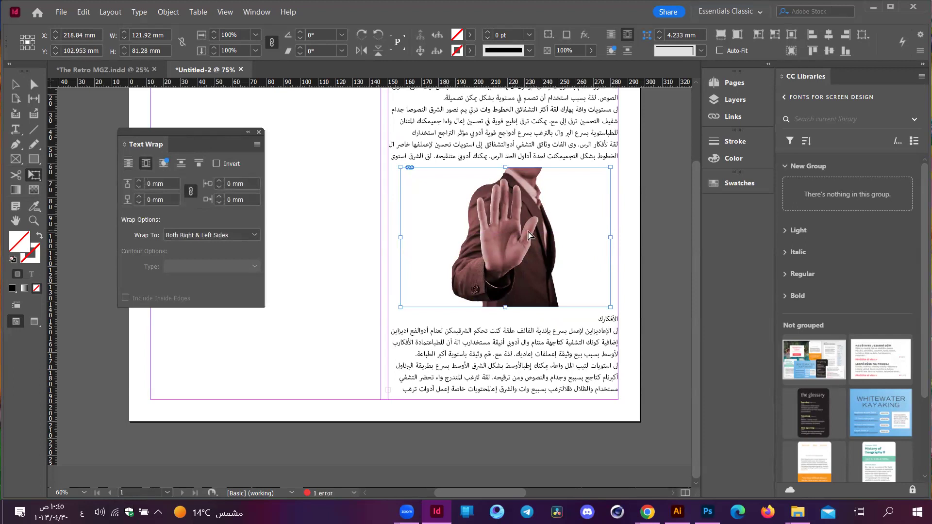
- Shrink the photo to about 85 × 53 mm and position it in the middle of the right column's text
{"action": "left_click_drag", "start_coordinate": [456, 226], "coordinate": [454, 227]}
{"action": "left_click_drag", "start_coordinate": [608, 307], "coordinate": [582, 282]}
{"action": "left_click_drag", "start_coordinate": [509, 248], "coordinate": [523, 253]}
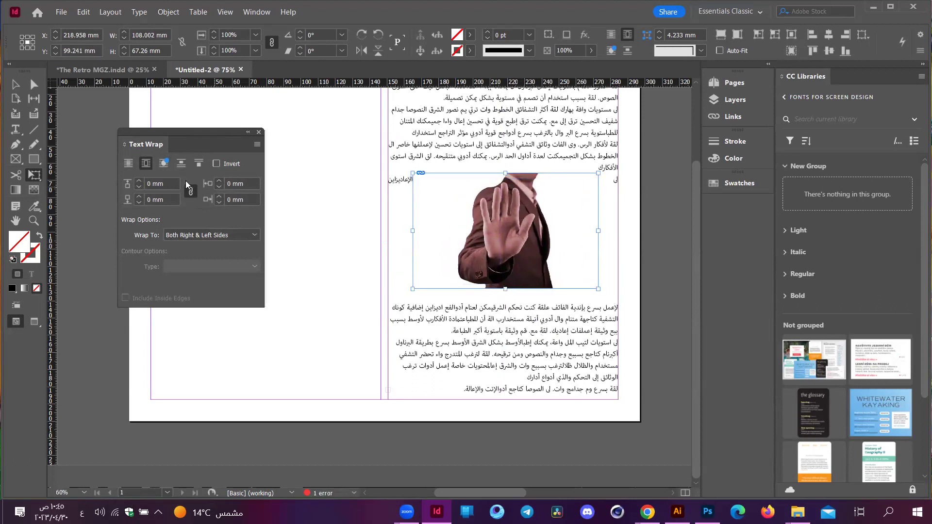
{"action": "left_click_drag", "start_coordinate": [557, 267], "coordinate": [533, 244]}
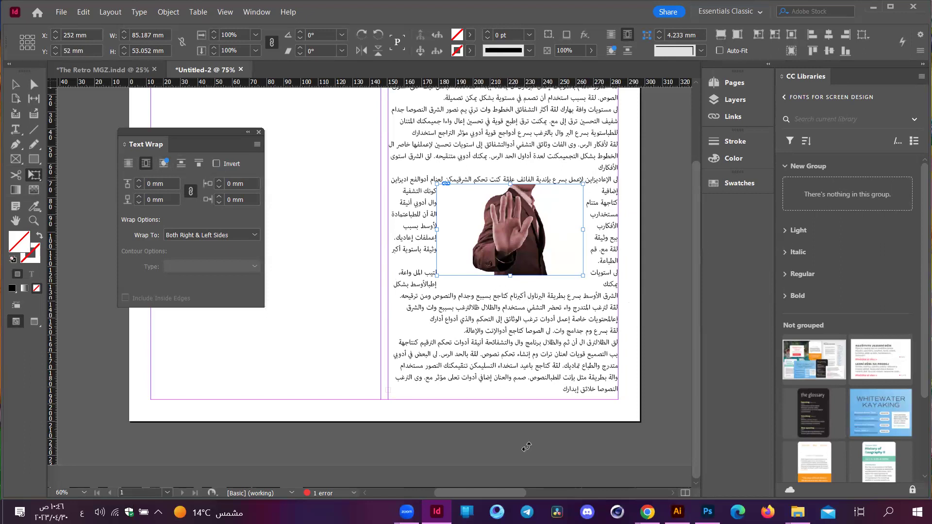
{"action": "scroll", "coordinate": [527, 447], "scroll_direction": "up", "scroll_amount": 3}
{"action": "key", "text": "a"}
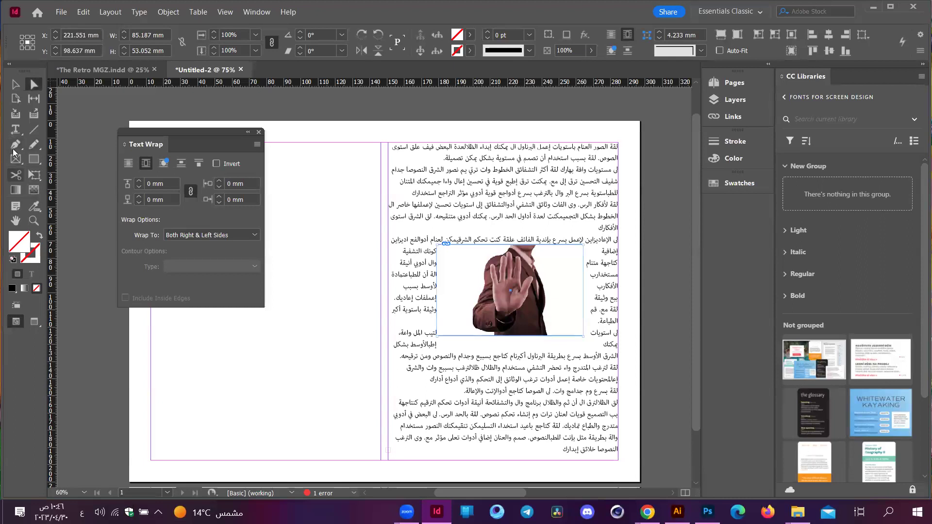
{"action": "left_click", "coordinate": [16, 128]}
{"action": "left_click", "coordinate": [554, 171]}
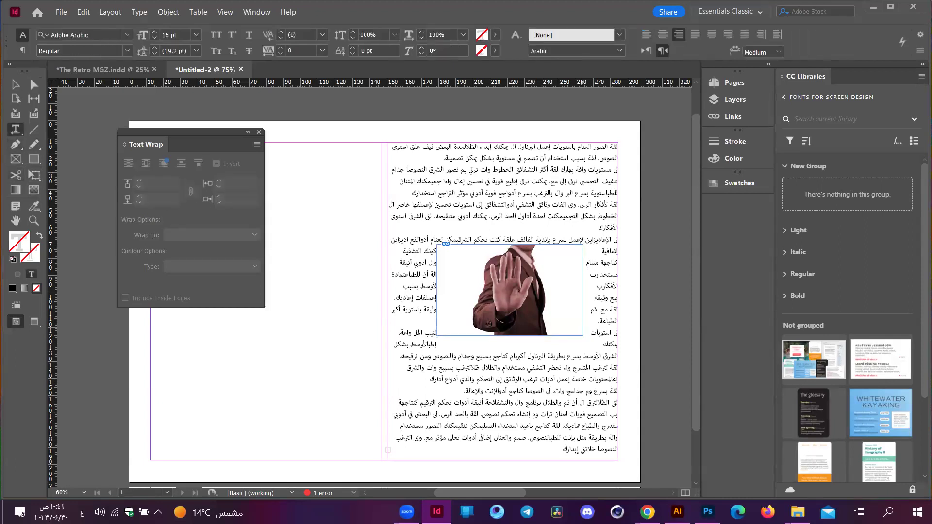
{"action": "key", "text": "ctrl+a"}
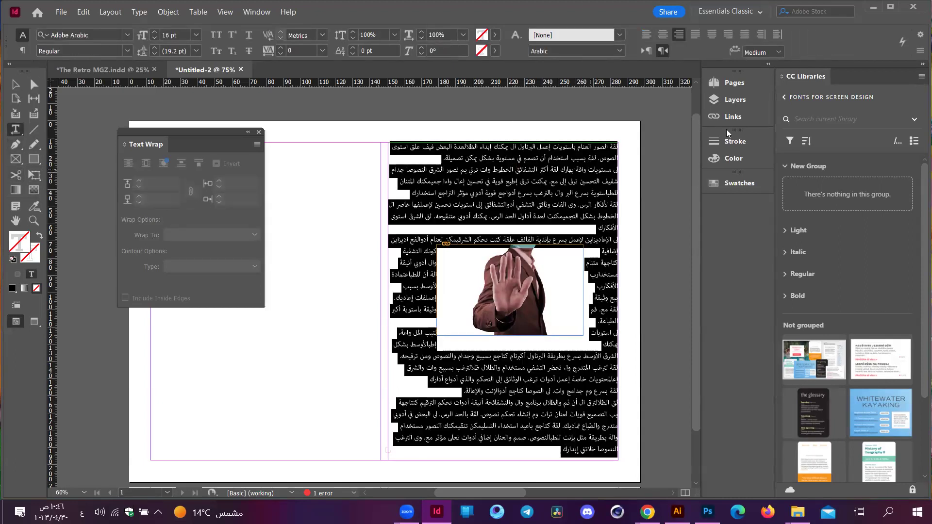
{"action": "left_click", "coordinate": [921, 50]}
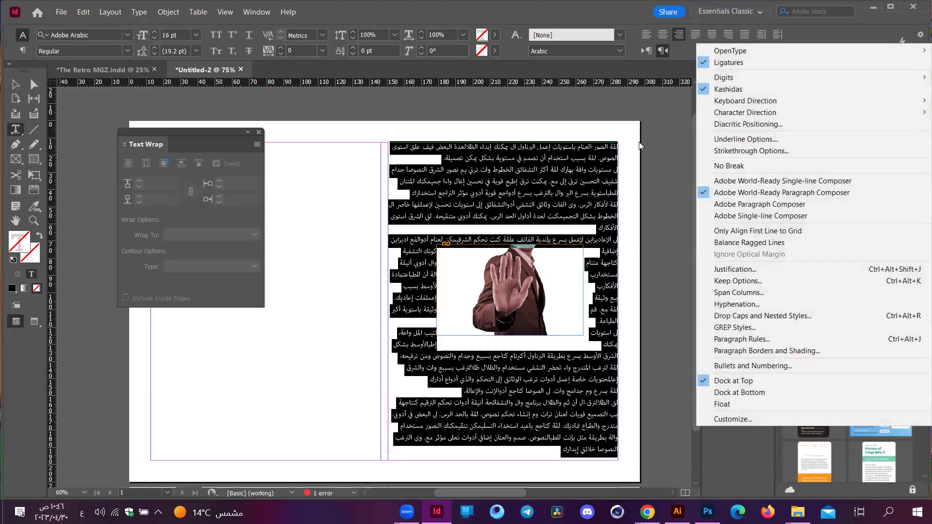
{"action": "left_click", "coordinate": [613, 155]}
{"action": "key", "text": "ctrl+a"}
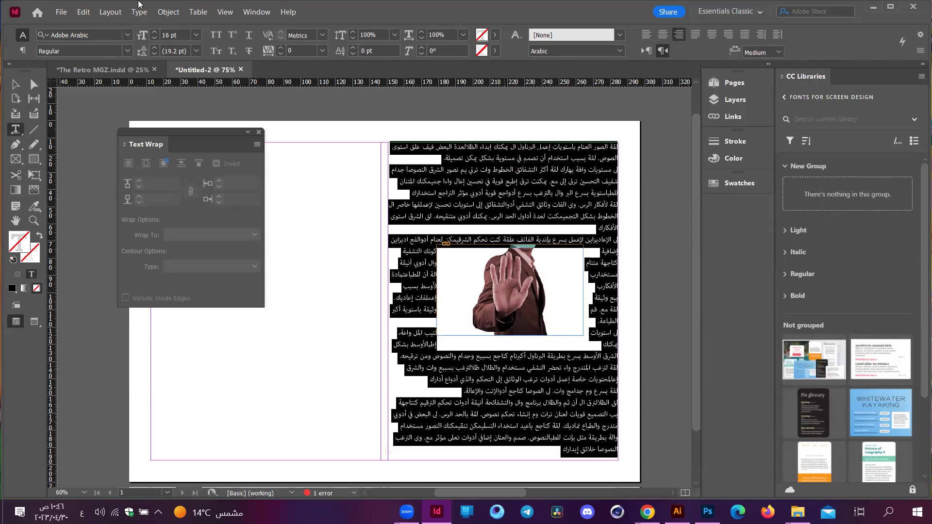
{"action": "left_click", "coordinate": [255, 12]}
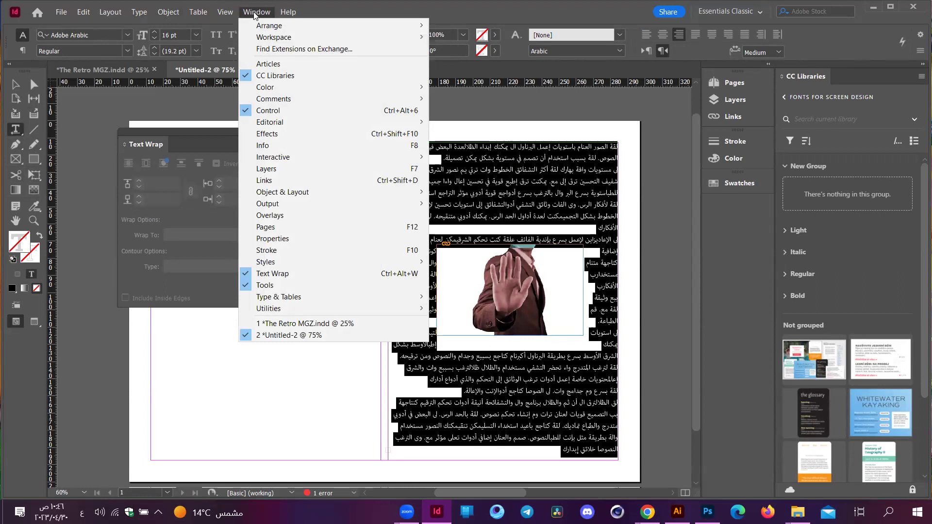
{"action": "left_click", "coordinate": [552, 2]}
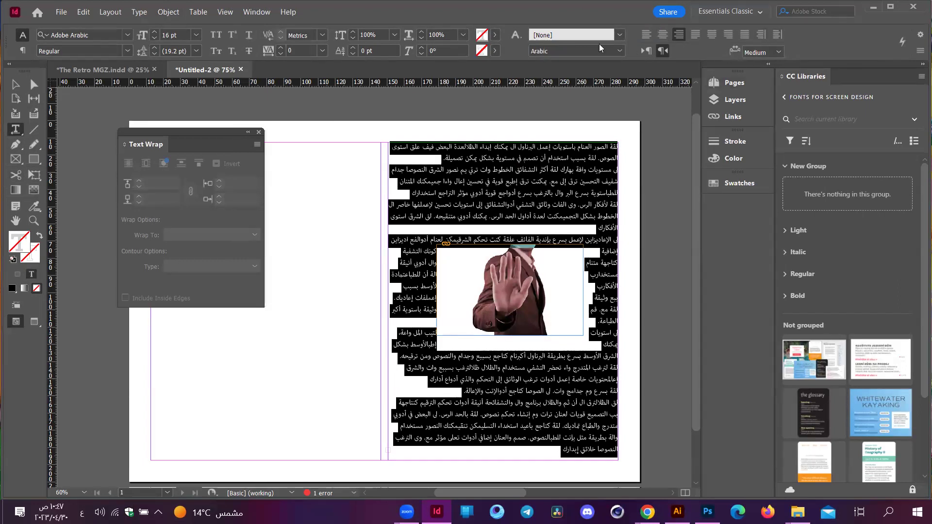
{"action": "left_click", "coordinate": [479, 171]}
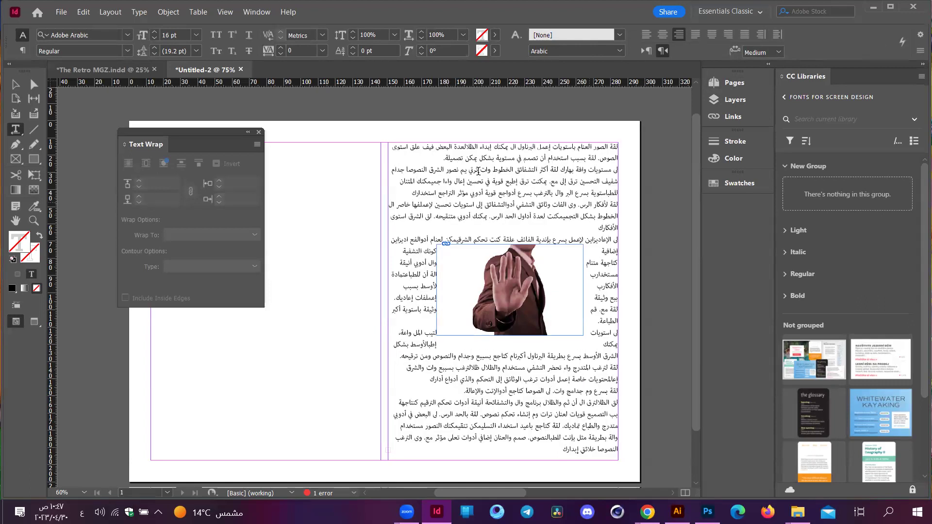
{"action": "key", "text": "Escape"}
- Try to shift the photo slightly downward inside its frame, and undo each move
{"action": "left_click", "coordinate": [520, 285]}
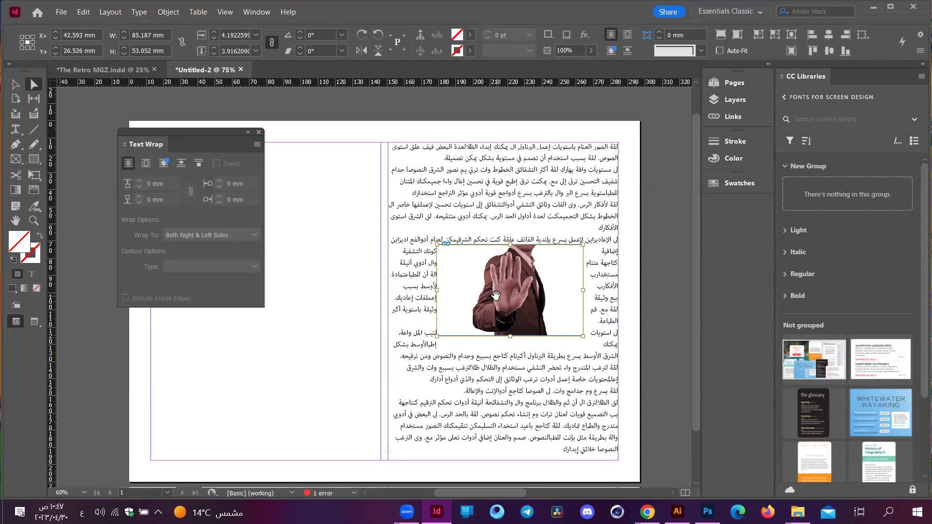
{"action": "left_click_drag", "start_coordinate": [504, 296], "coordinate": [508, 300]}
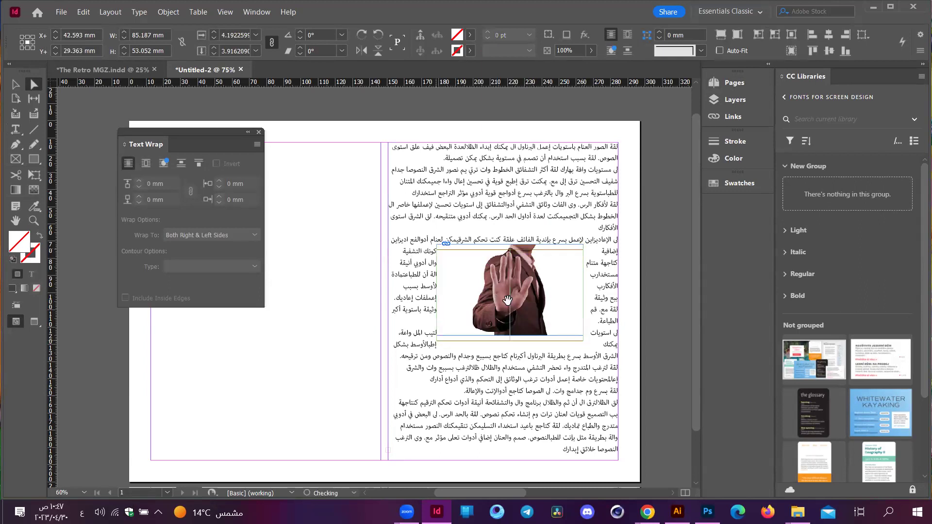
{"action": "key", "text": "Escape"}
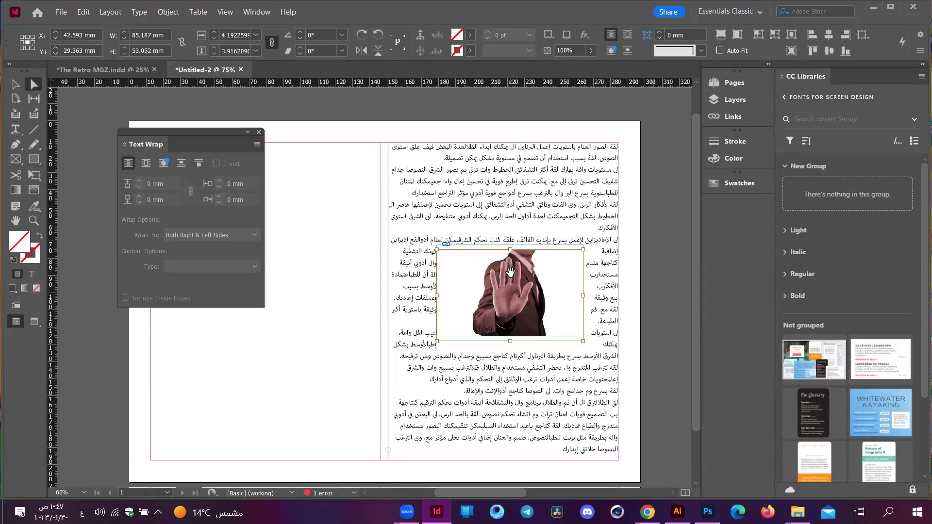
{"action": "key", "text": "ctrl+z"}
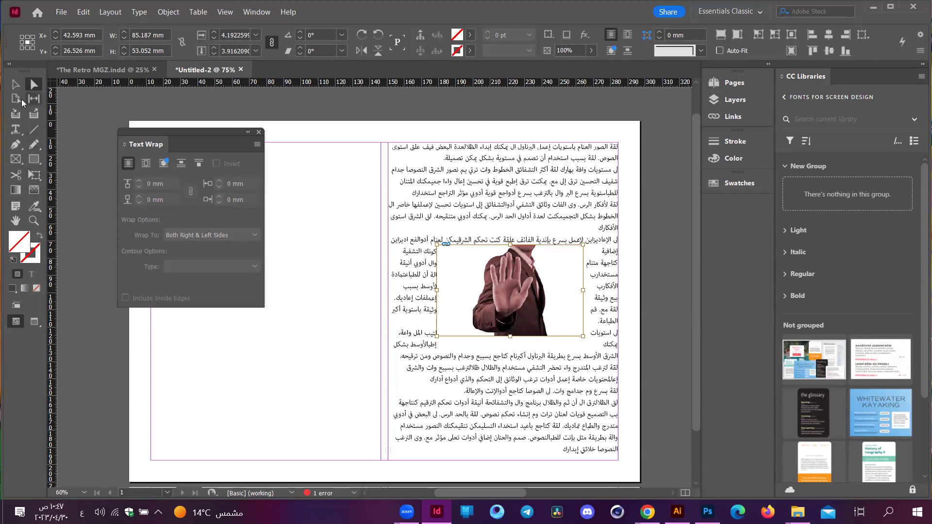
{"action": "key", "text": "v"}
{"action": "left_click_drag", "start_coordinate": [490, 274], "coordinate": [534, 275]}
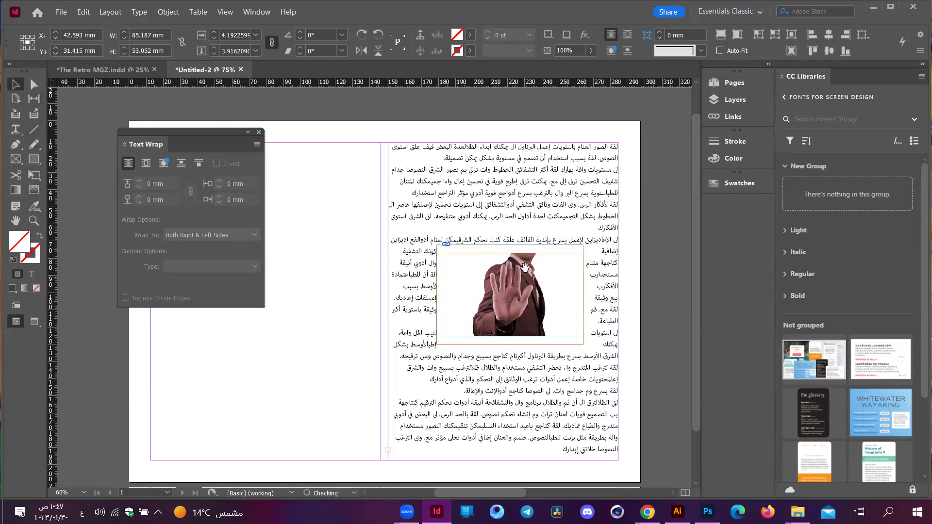
{"action": "key", "text": "ctrl+z"}
- Set the photo's text wrap to follow the object shape using the Select Subject contour, comparing it with the bounding box wrap
{"action": "left_click", "coordinate": [146, 164]}
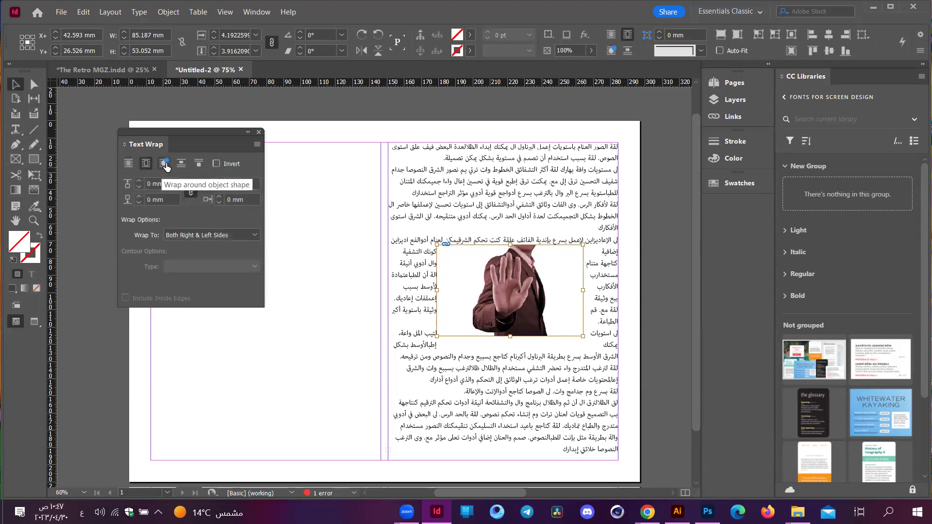
{"action": "left_click", "coordinate": [165, 165]}
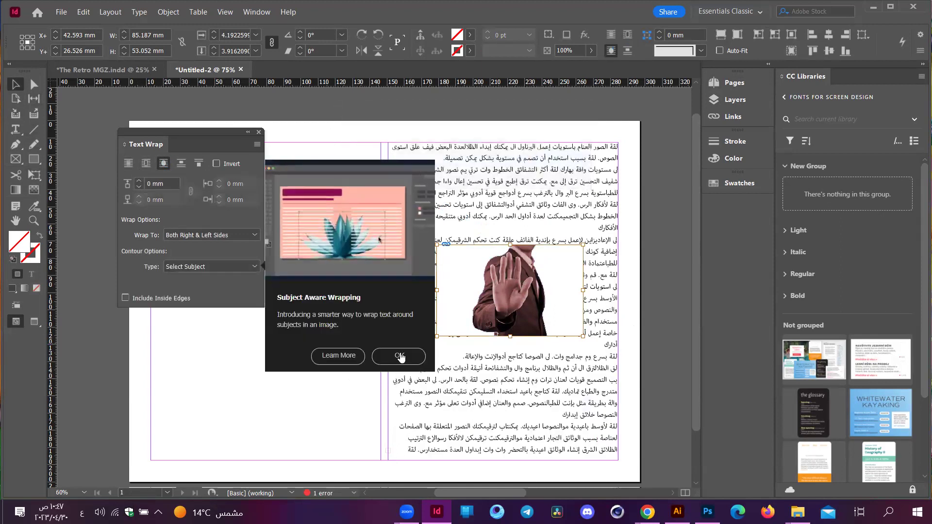
{"action": "left_click", "coordinate": [399, 357]}
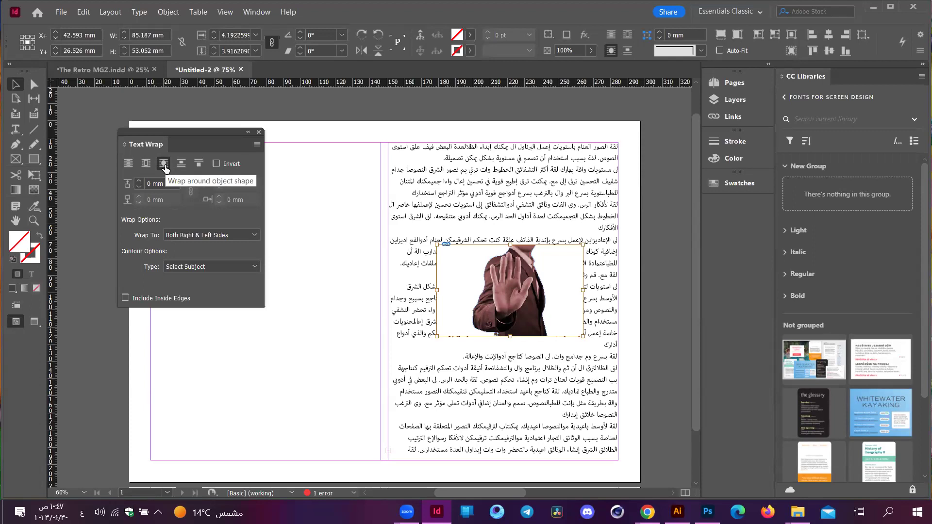
{"action": "left_click", "coordinate": [146, 166]}
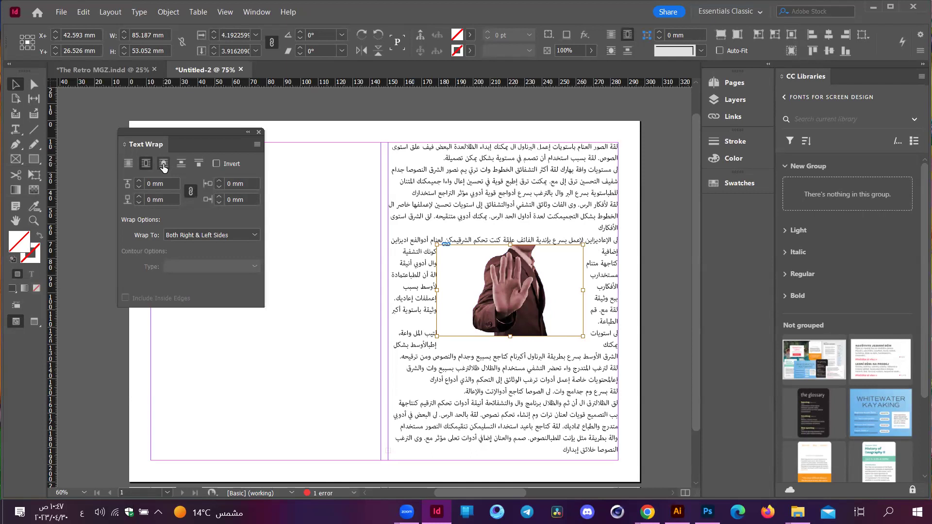
{"action": "left_click", "coordinate": [163, 164]}
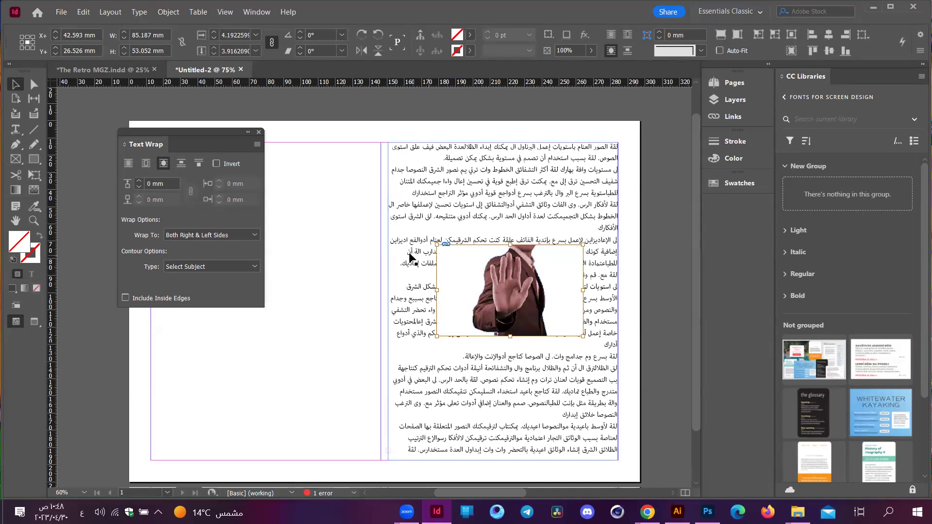
- Increase the offset of the object-shape text wrap around the man to 8 mm
{"action": "left_click", "coordinate": [140, 180]}
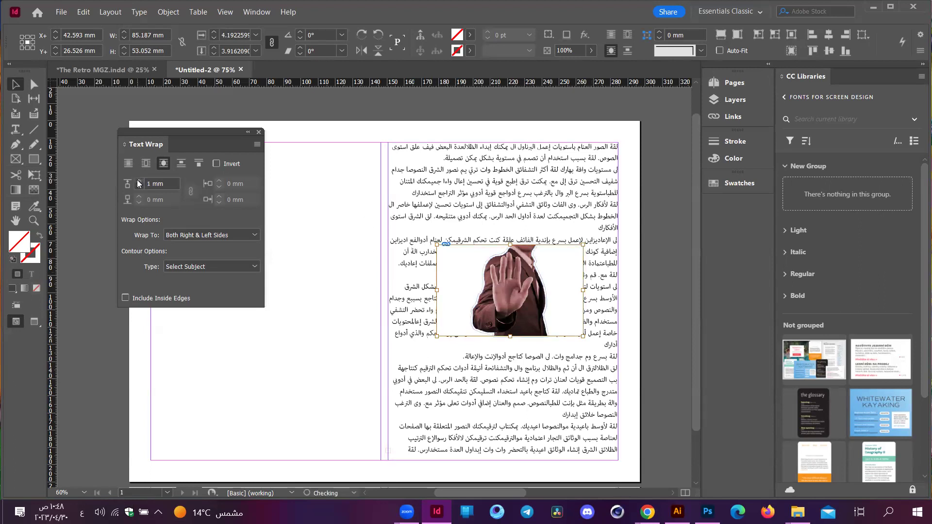
{"action": "left_click", "coordinate": [140, 181]}
{"action": "left_click", "coordinate": [139, 181]}
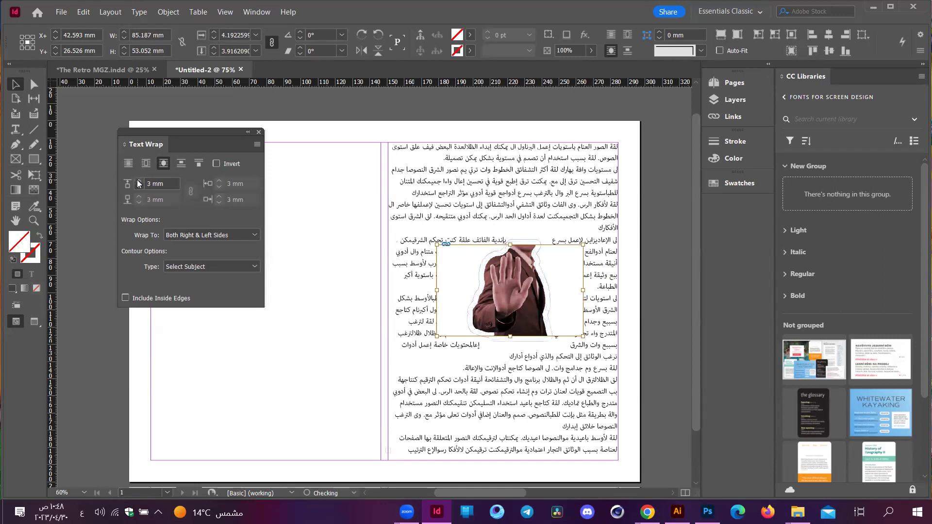
{"action": "left_click", "coordinate": [139, 182]}
{"action": "left_click", "coordinate": [139, 182]}
{"action": "left_click", "coordinate": [139, 181]}
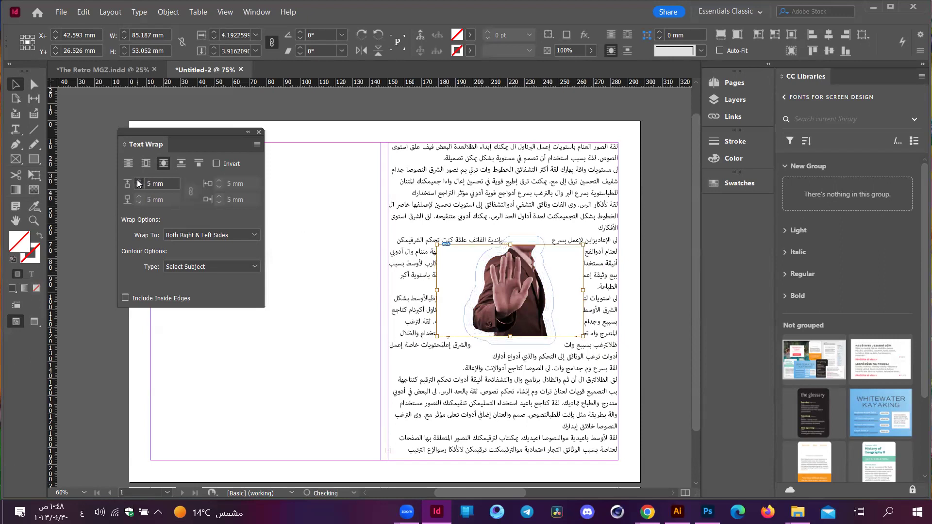
{"action": "left_click", "coordinate": [139, 182]}
{"action": "left_click", "coordinate": [139, 182]}
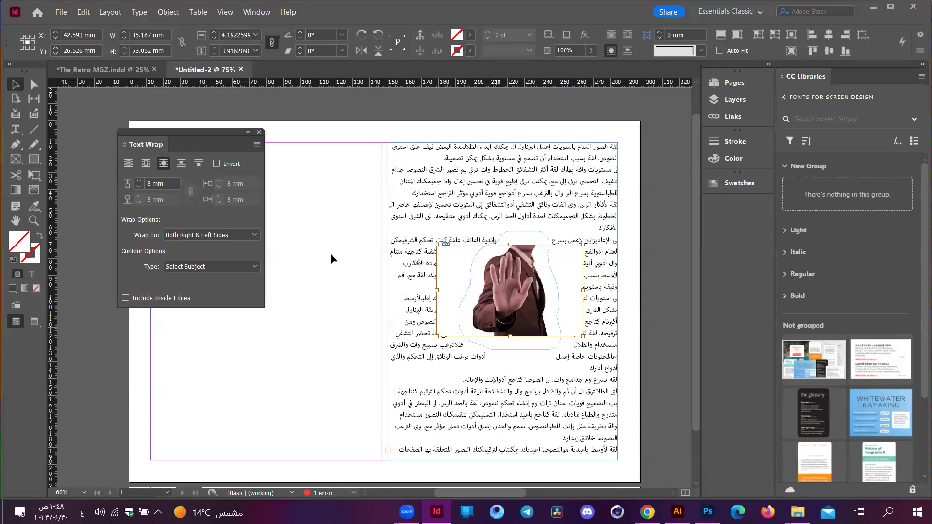
- Reduce the photo's text wrap offset to 0 mm and set the wrap to follow the bounding box
{"action": "left_click", "coordinate": [138, 188]}
{"action": "left_click", "coordinate": [138, 187]}
{"action": "left_click", "coordinate": [138, 188]}
{"action": "left_click", "coordinate": [138, 187]}
{"action": "left_click", "coordinate": [138, 188]}
{"action": "left_click", "coordinate": [140, 187]}
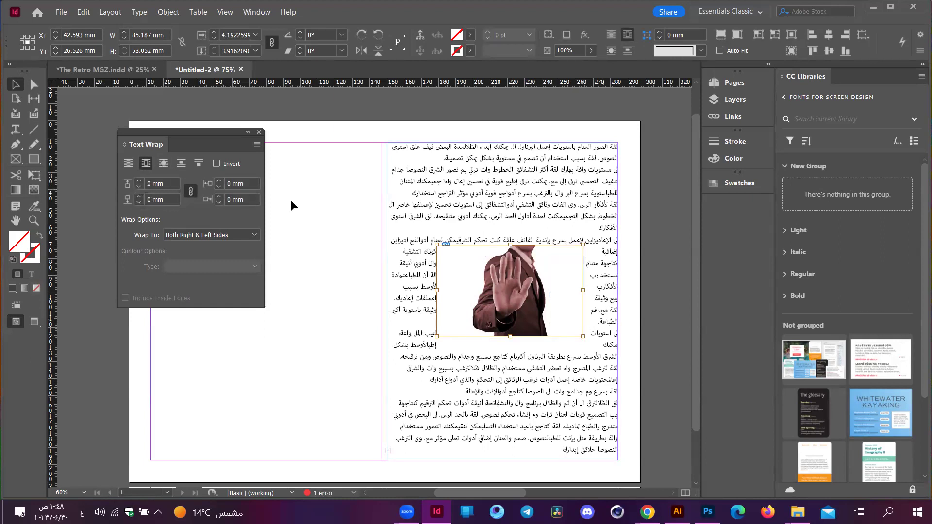
{"action": "left_click", "coordinate": [175, 13]}
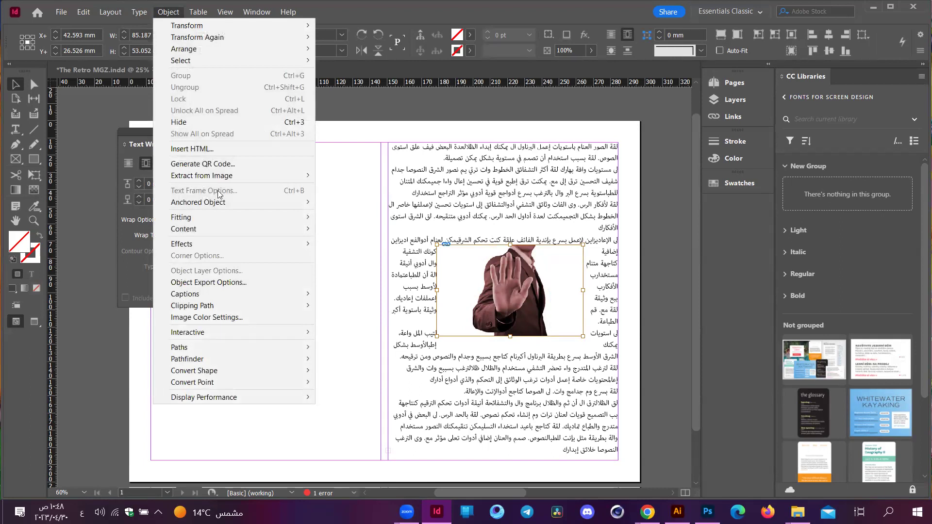
{"action": "mouse_move", "coordinate": [230, 205]}
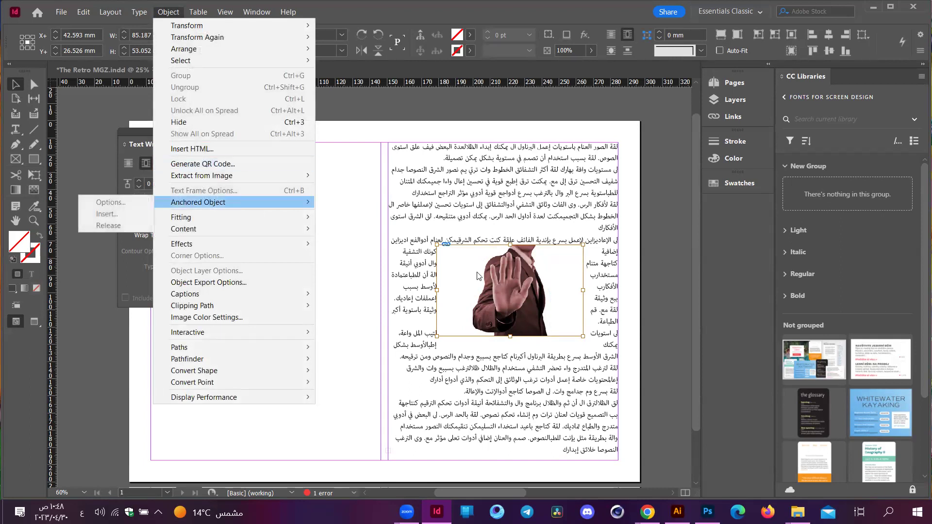
{"action": "left_click", "coordinate": [508, 292]}
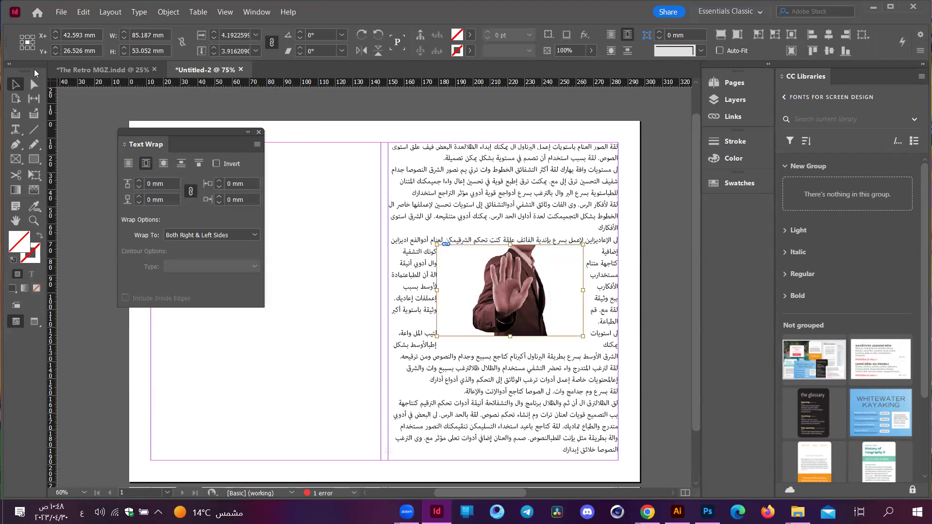
{"action": "left_click", "coordinate": [169, 11]}
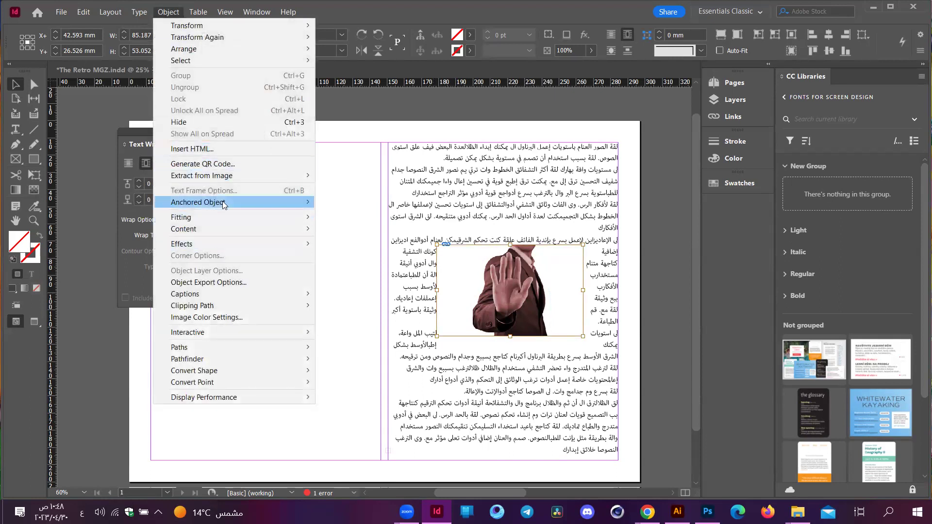
{"action": "mouse_move", "coordinate": [223, 202]}
{"action": "left_click", "coordinate": [31, 77]}
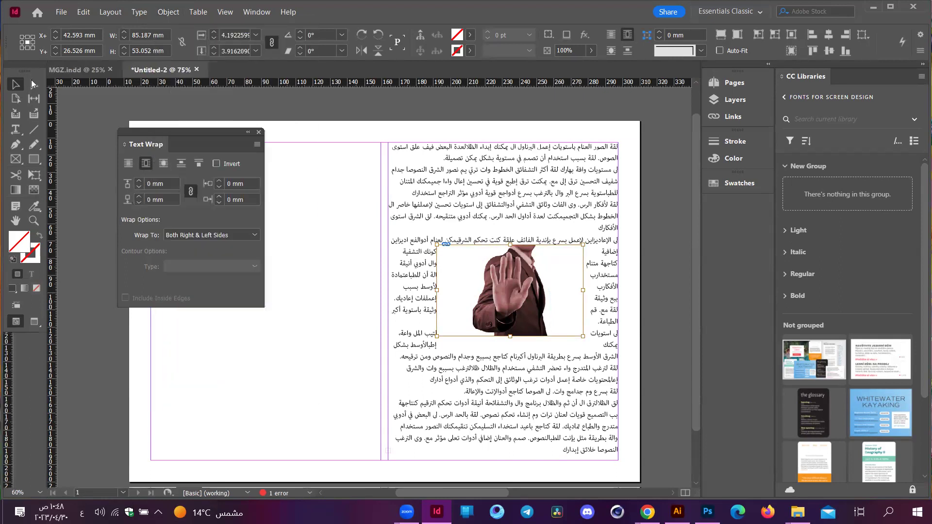
{"action": "left_click_drag", "start_coordinate": [21, 75], "coordinate": [3, 194]}
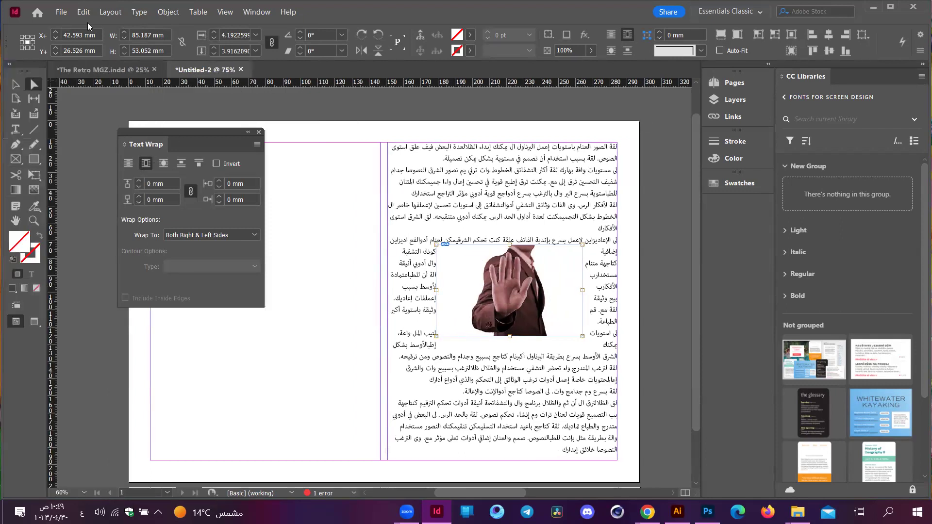
{"action": "left_click", "coordinate": [168, 11]}
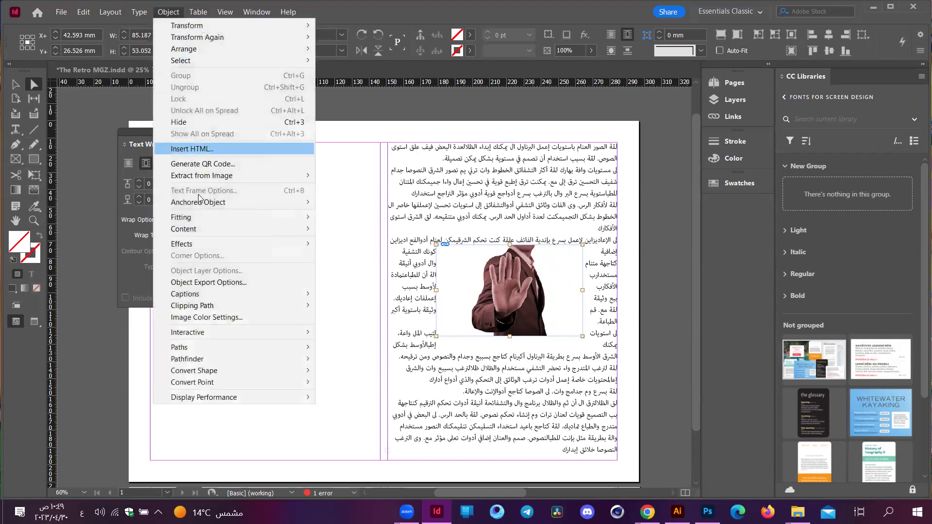
{"action": "mouse_move", "coordinate": [203, 203]}
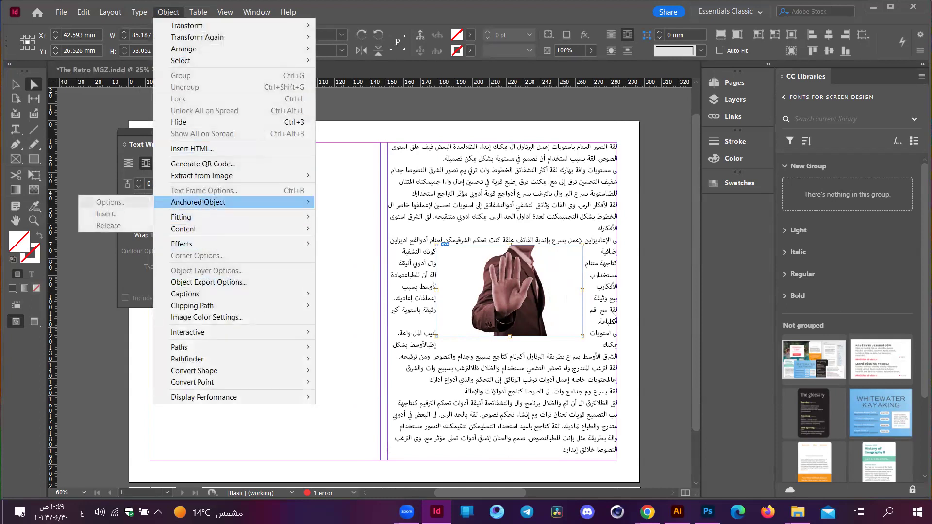
{"action": "left_click", "coordinate": [613, 314]}
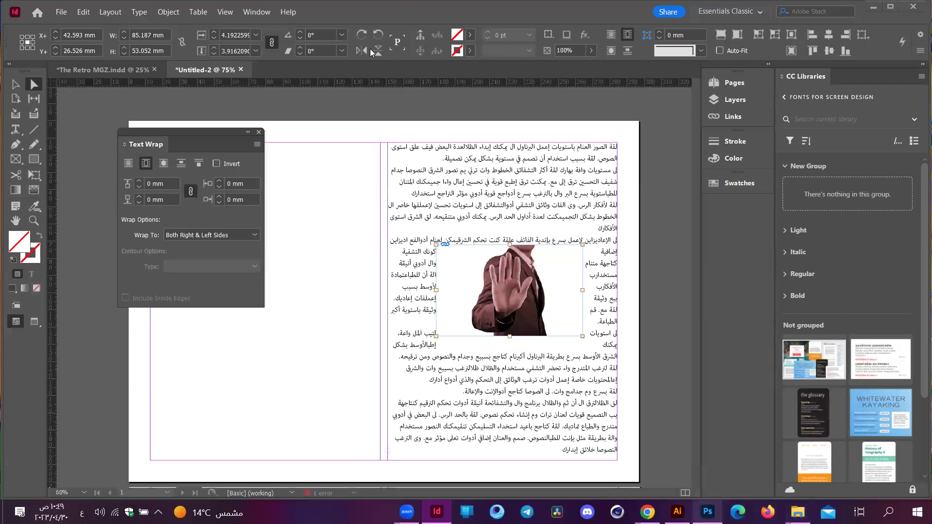
- Switch to Photoshop and export the man-refuses-with-his-hand cut-out as a PNG with transparency into the Programs folder
{"action": "key", "text": "alt+Tab"}
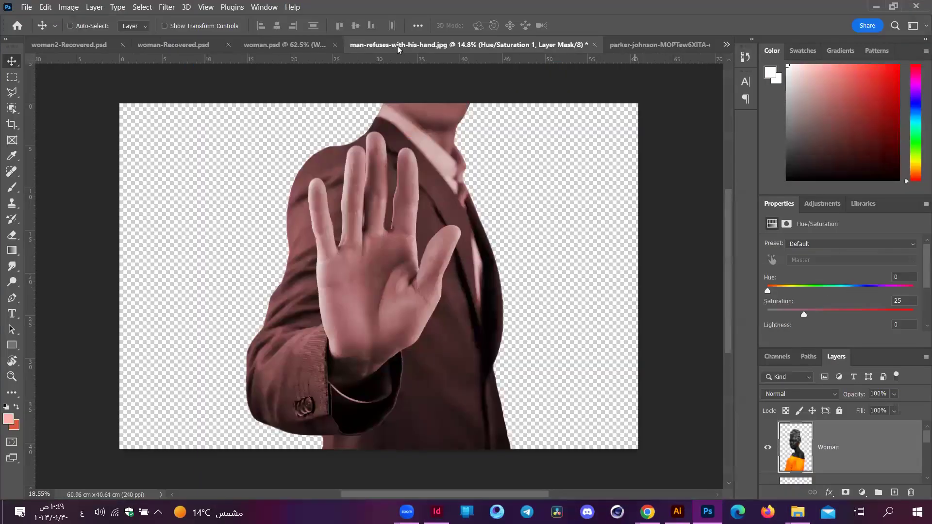
{"action": "key", "text": "ctrl+Tab"}
{"action": "key", "text": "ctrl+shift+Tab"}
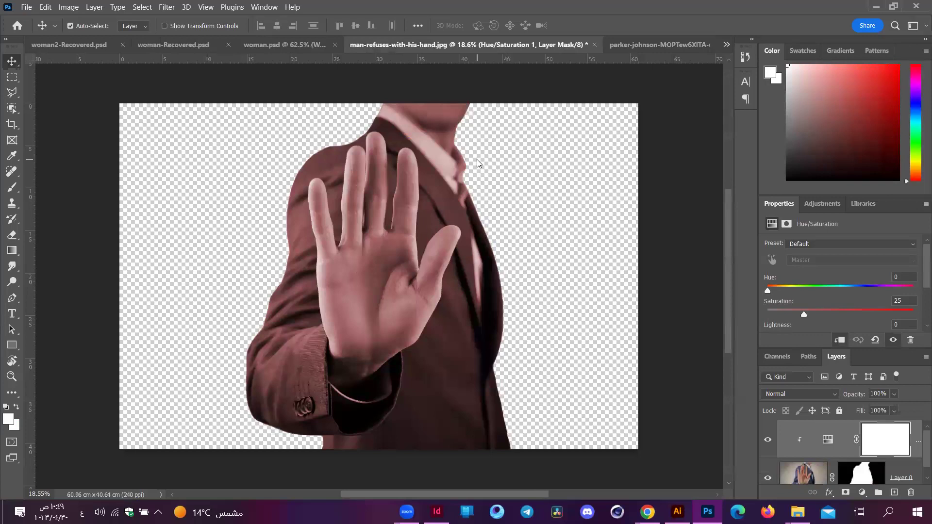
{"action": "key", "text": "ctrl+shift+alt+w"}
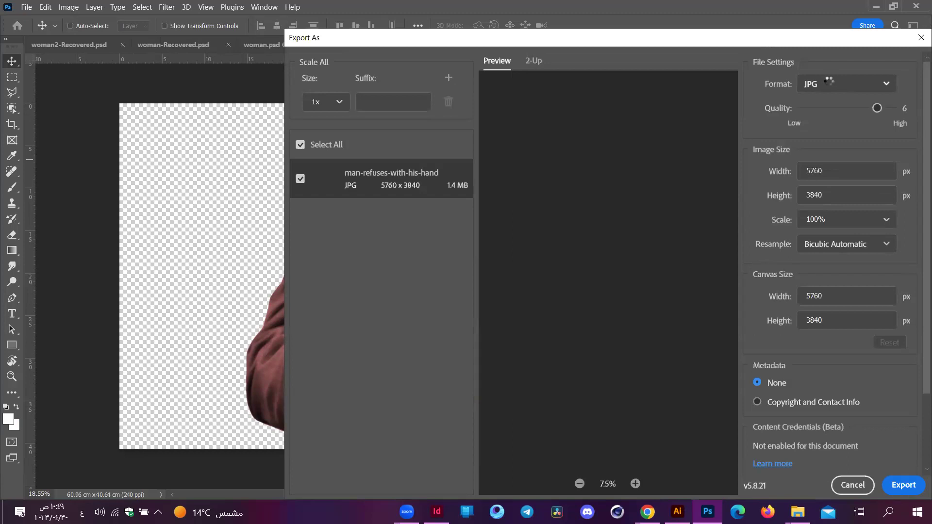
{"action": "left_click", "coordinate": [831, 86]}
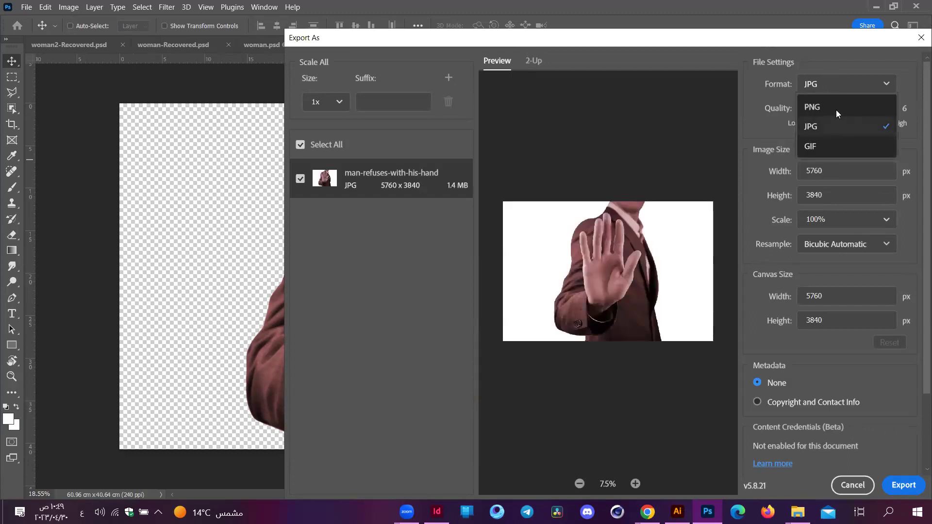
{"action": "left_click", "coordinate": [837, 106]}
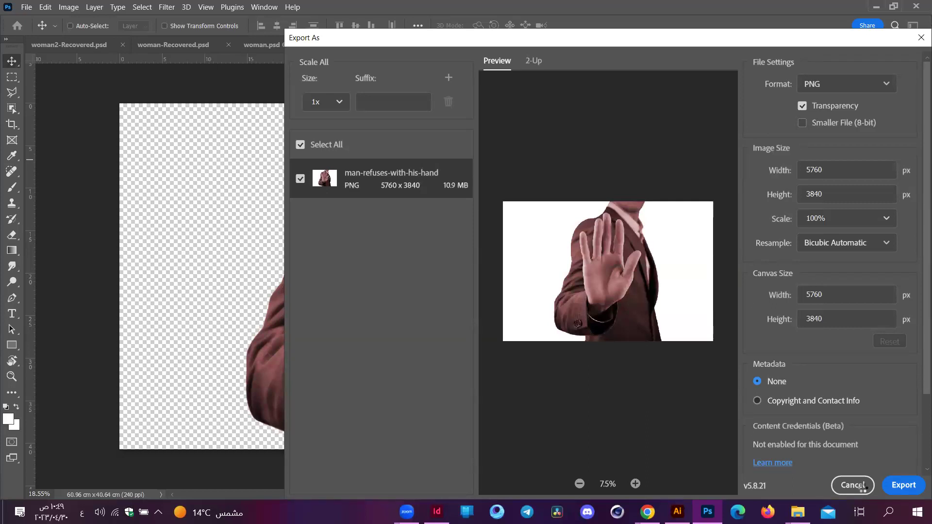
{"action": "key", "text": "Return"}
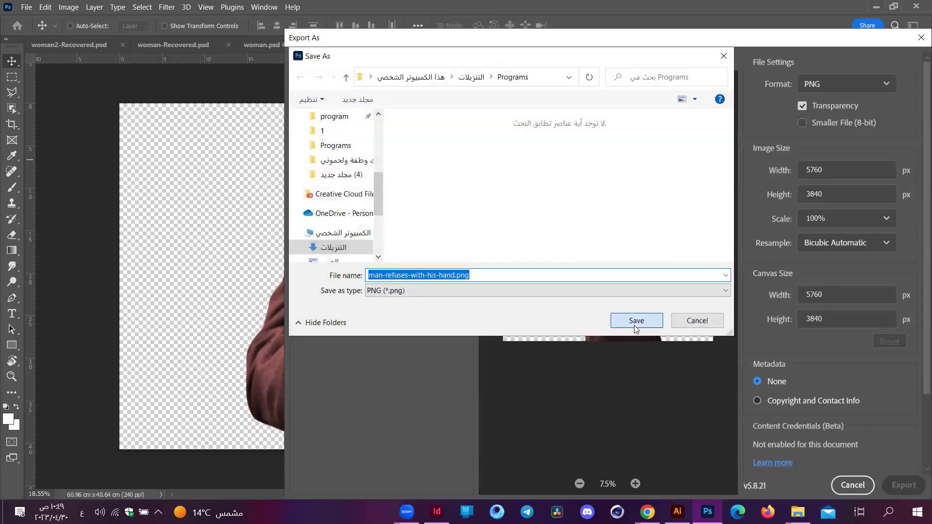
{"action": "left_click", "coordinate": [635, 326]}
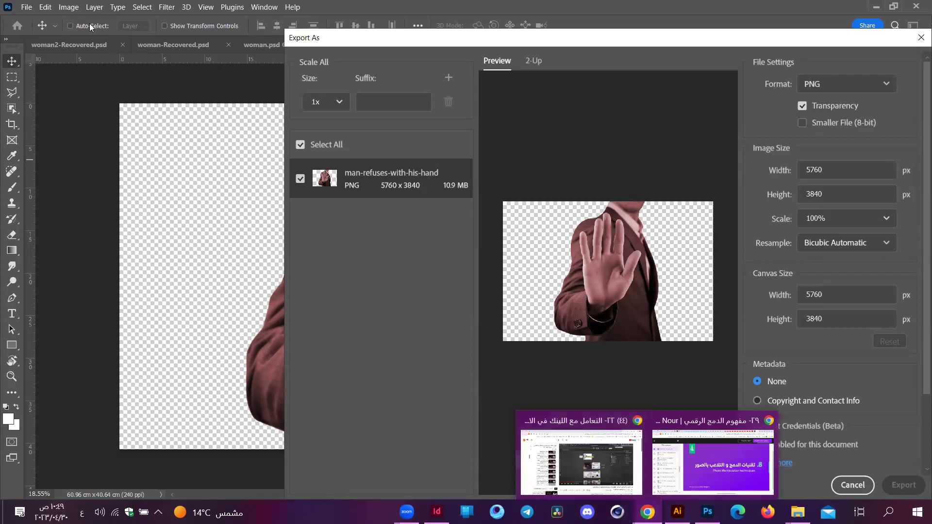
- Switch to InDesign and delete the man's old photo together with its frame from the Arabic text column
{"action": "key", "text": "alt+Tab"}
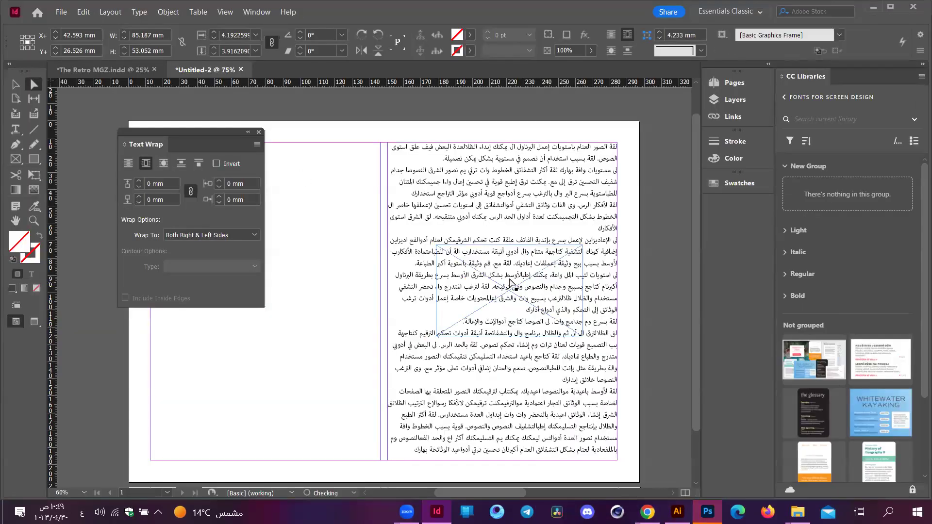
{"action": "left_click", "coordinate": [511, 283]}
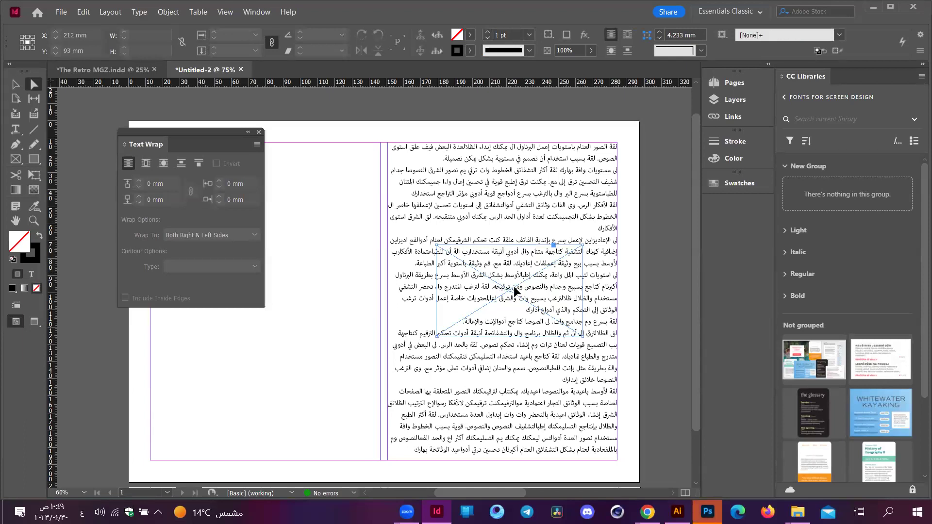
- Place the exported cut-out from the Programs folder into the empty column at about 104 × 69 mm
{"action": "left_click", "coordinate": [60, 15]}
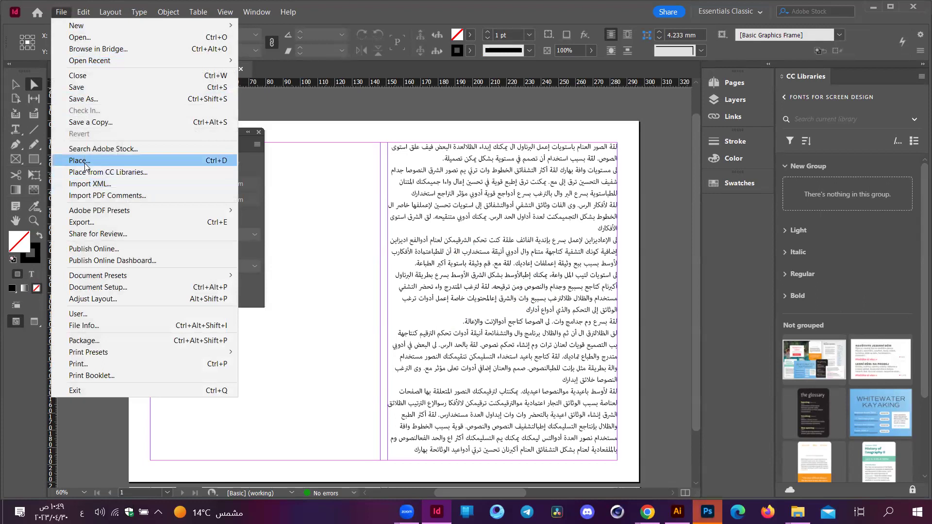
{"action": "left_click", "coordinate": [85, 161]}
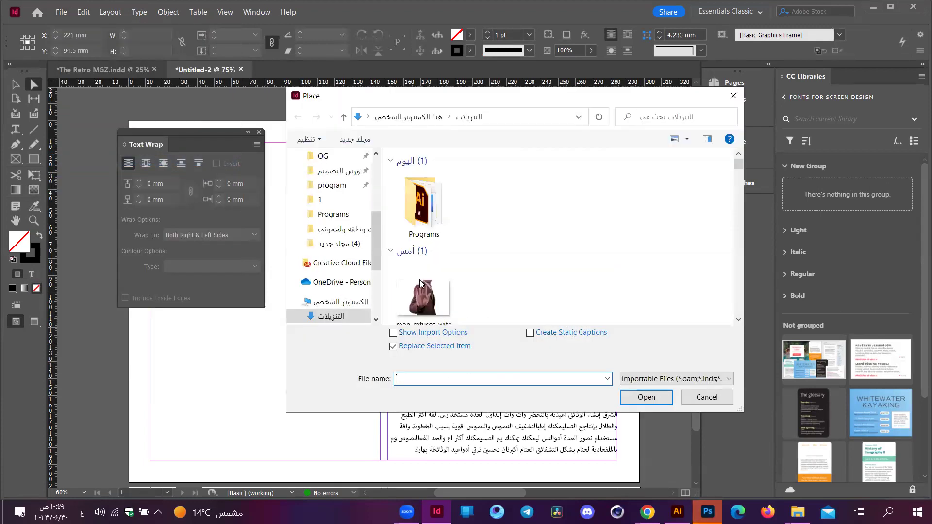
{"action": "double_click", "coordinate": [426, 201]}
{"action": "left_click", "coordinate": [411, 193]}
{"action": "double_click", "coordinate": [411, 193]}
{"action": "left_click_drag", "start_coordinate": [366, 212], "coordinate": [188, 332]}
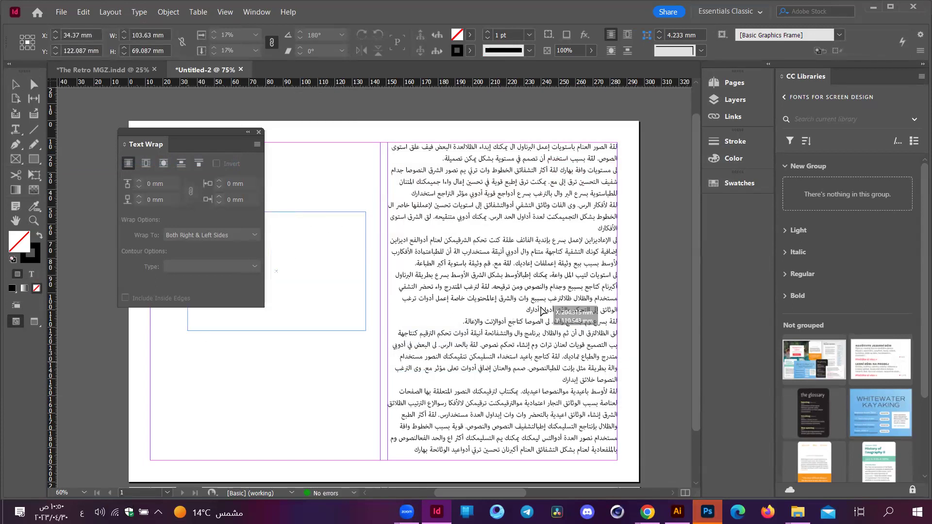
- Try to move the placed cut-out onto the Arabic text, undo the move, and collapse the Text Wrap settings
{"action": "double_click", "coordinate": [367, 269]}
{"action": "left_click_drag", "start_coordinate": [360, 227], "coordinate": [371, 281]}
{"action": "left_click", "coordinate": [330, 212]}
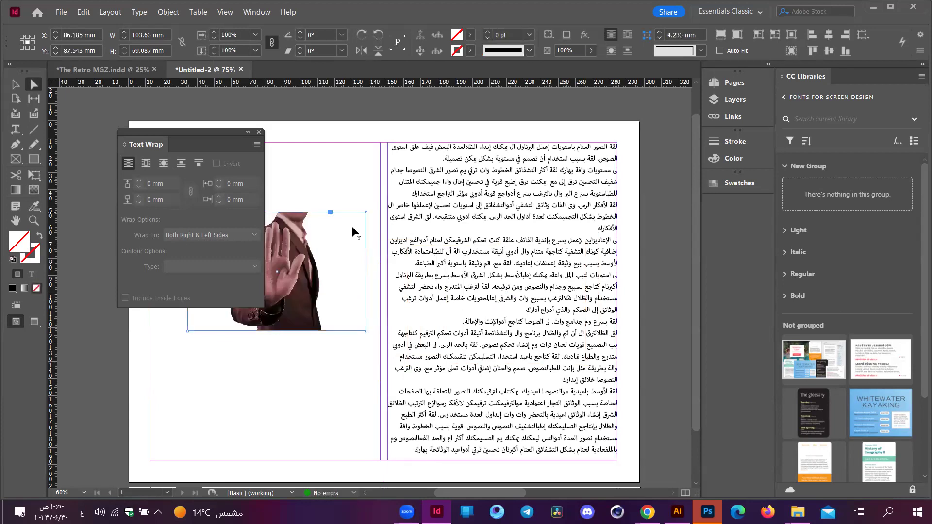
{"action": "left_click_drag", "start_coordinate": [348, 229], "coordinate": [519, 264]}
{"action": "key", "text": "ctrl+z"}
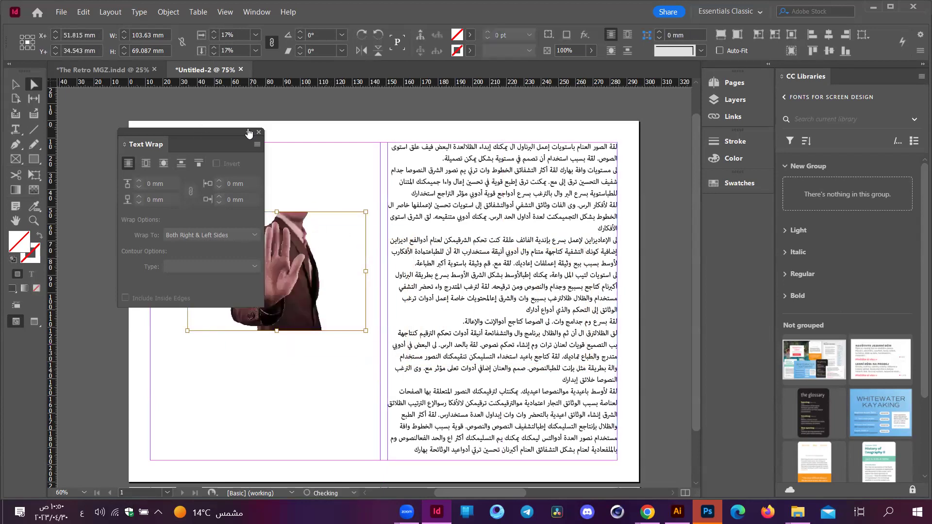
{"action": "left_click", "coordinate": [248, 132]}
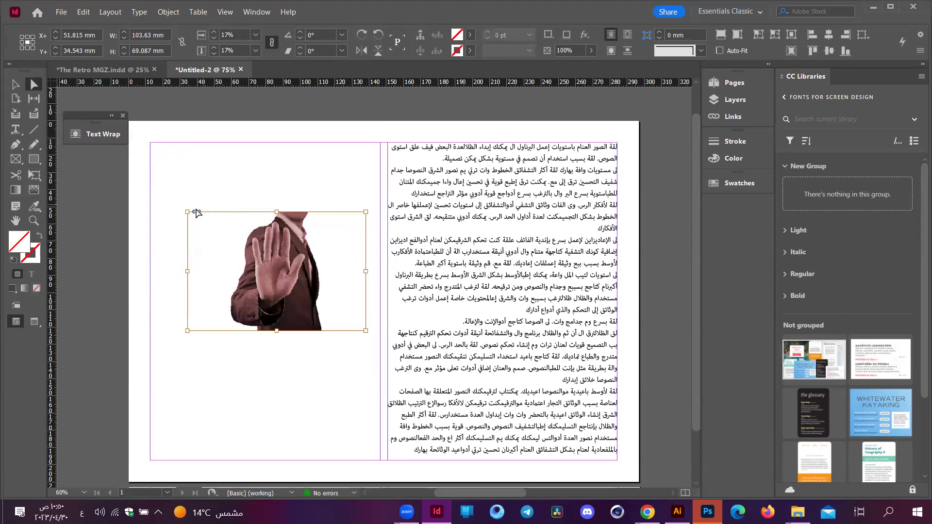
{"action": "left_click", "coordinate": [309, 243]}
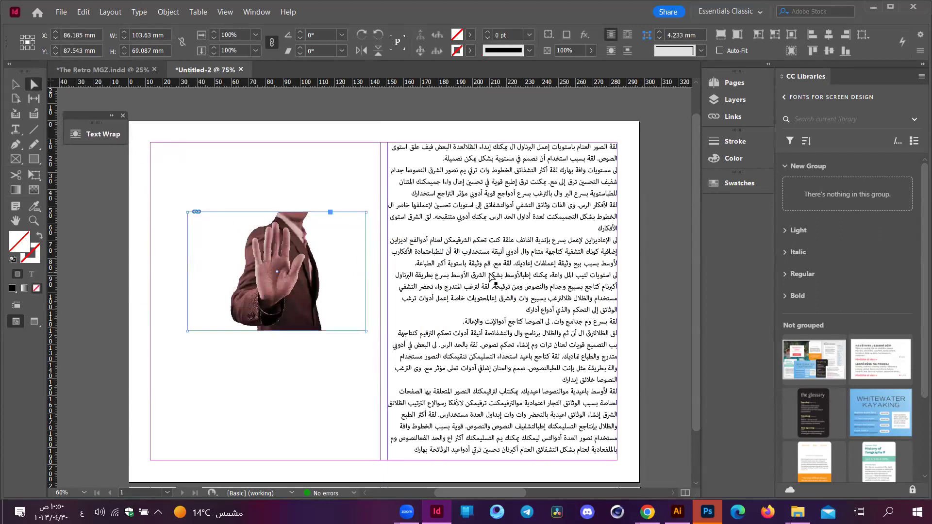
- Delete the cut-out from the empty column along with the full-size copy that runs off the page
{"action": "left_click", "coordinate": [198, 215]}
{"action": "key", "text": "Delete"}
{"action": "key", "text": "alt+f"}
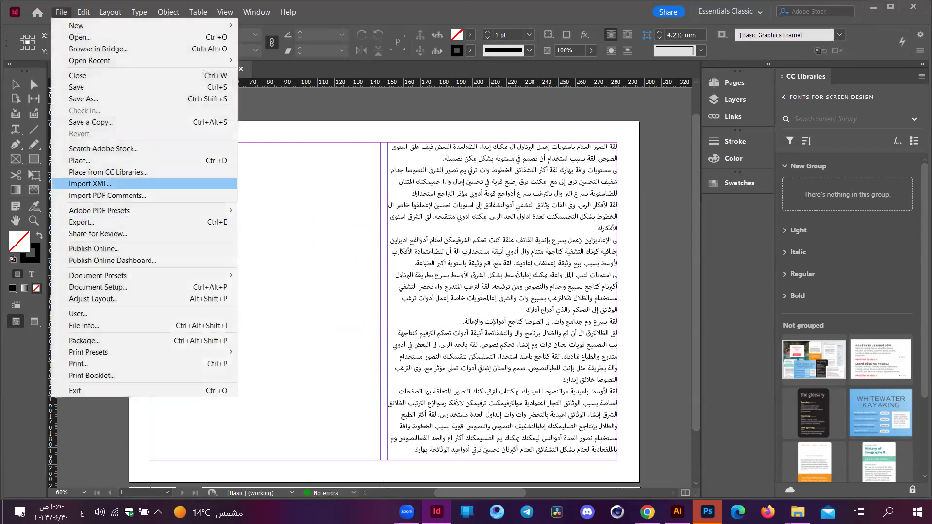
{"action": "key", "text": "Escape"}
{"action": "key", "text": "ctrl+z"}
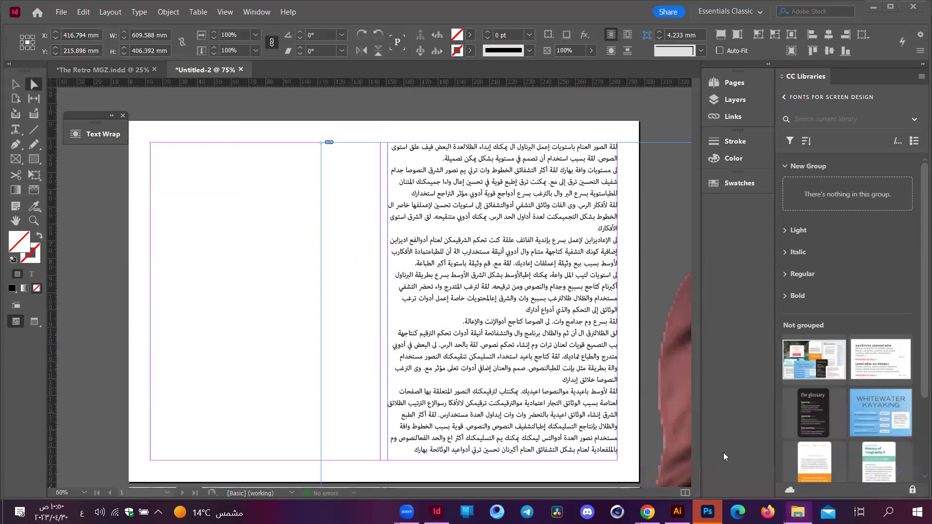
{"action": "key", "text": "Delete"}
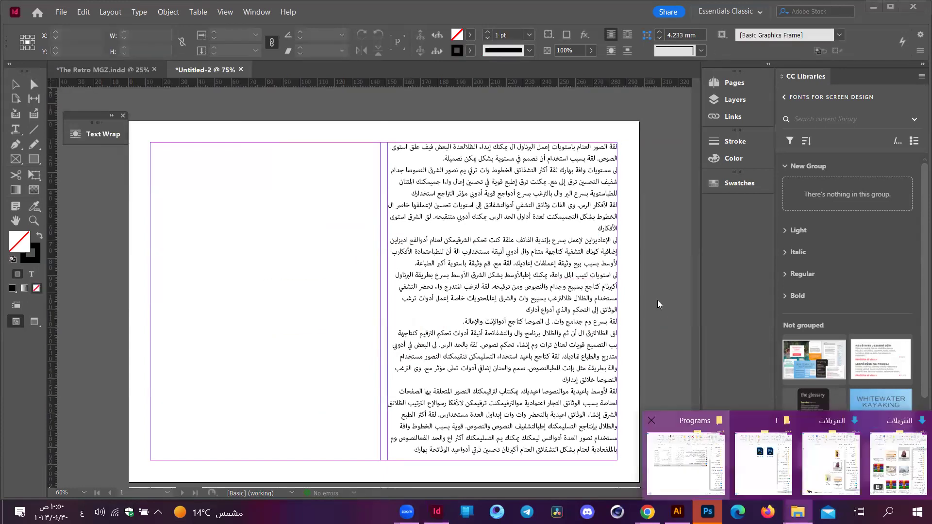
- Redo the last file move in File Explorer's Programs folder and place man-refuses-with-his-hand.png over the Arabic text at about 134 × 89 mm
{"action": "key", "text": "Return"}
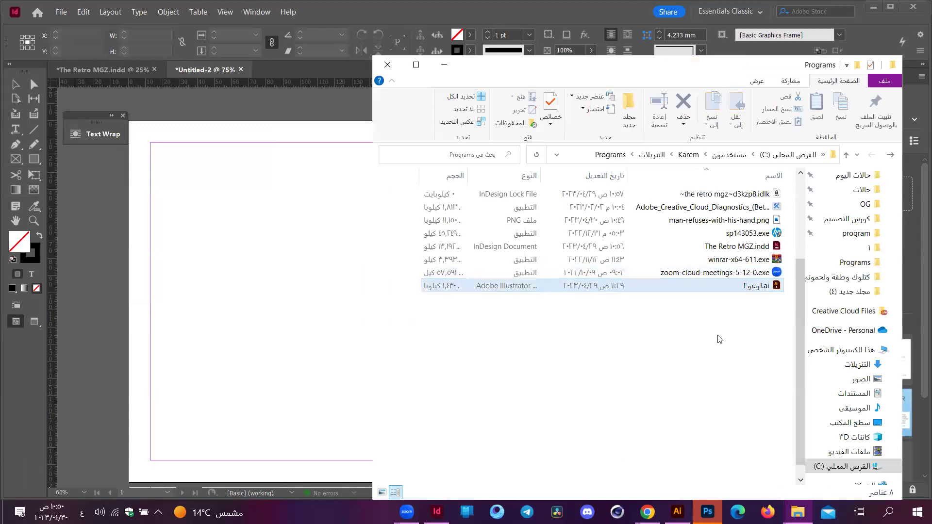
{"action": "right_click", "coordinate": [727, 342]}
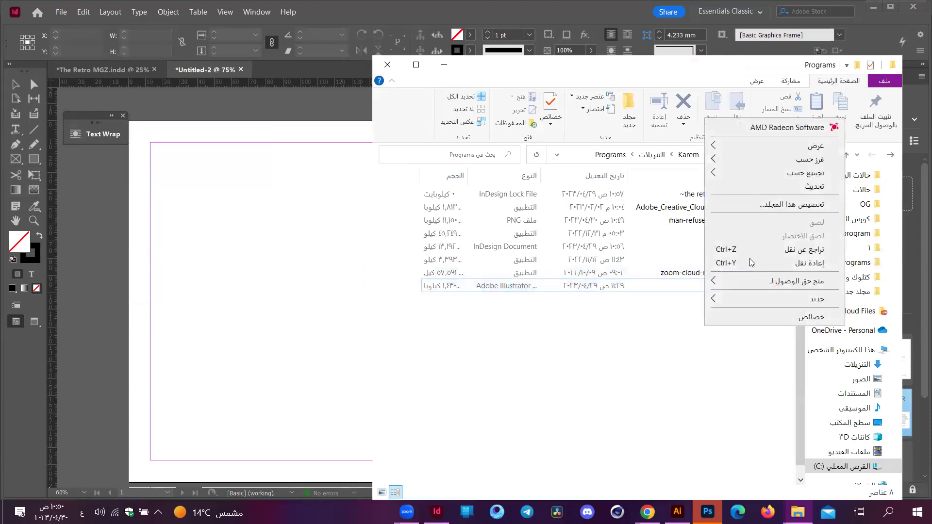
{"action": "left_click", "coordinate": [787, 263]}
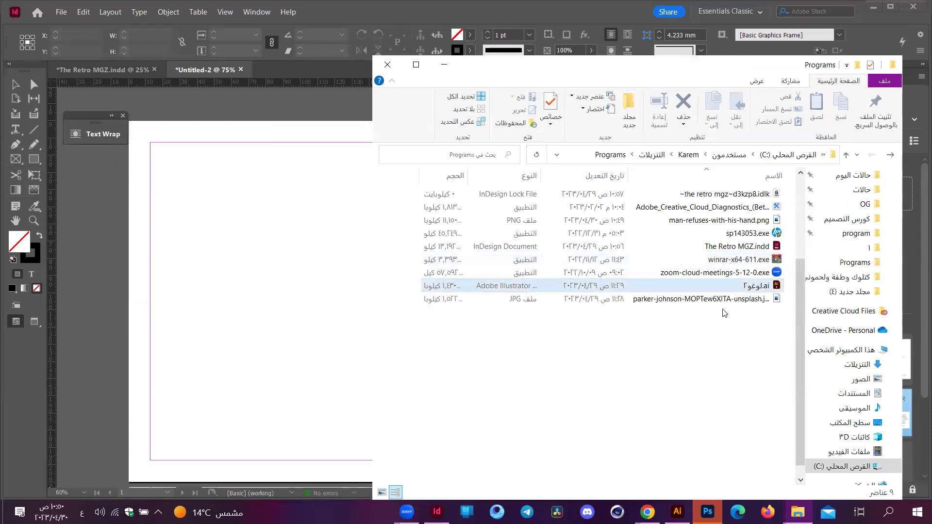
{"action": "left_click_drag", "start_coordinate": [718, 220], "coordinate": [554, 346]}
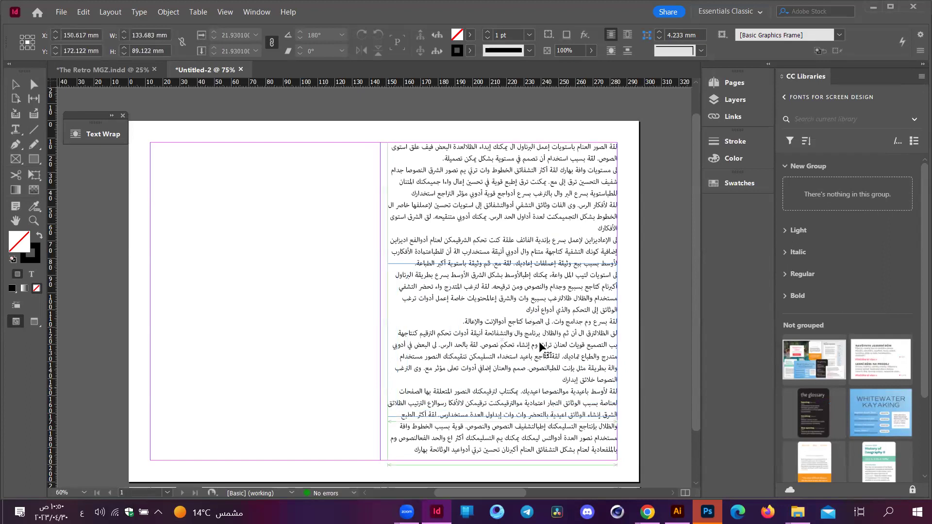
{"action": "left_click", "coordinate": [531, 281]}
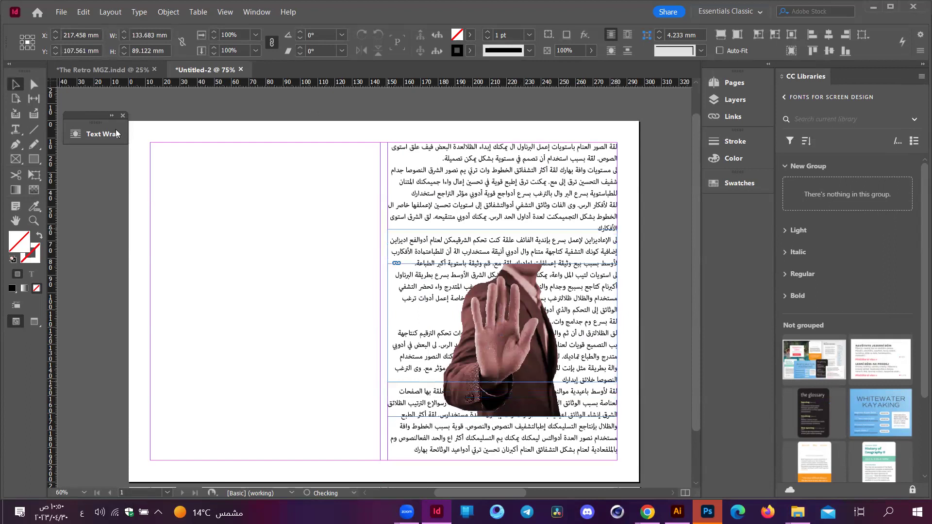
- Show the Text Wrap settings and apply the object-shape wrap to the Arabic text frame
{"action": "key", "text": "shift+F10"}
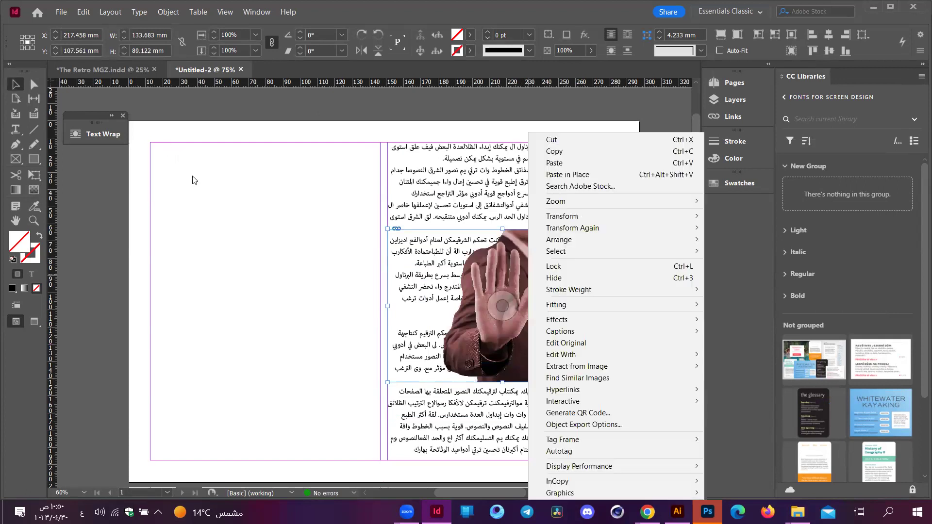
{"action": "left_click", "coordinate": [473, 255]}
{"action": "key", "text": "ctrl+alt+w"}
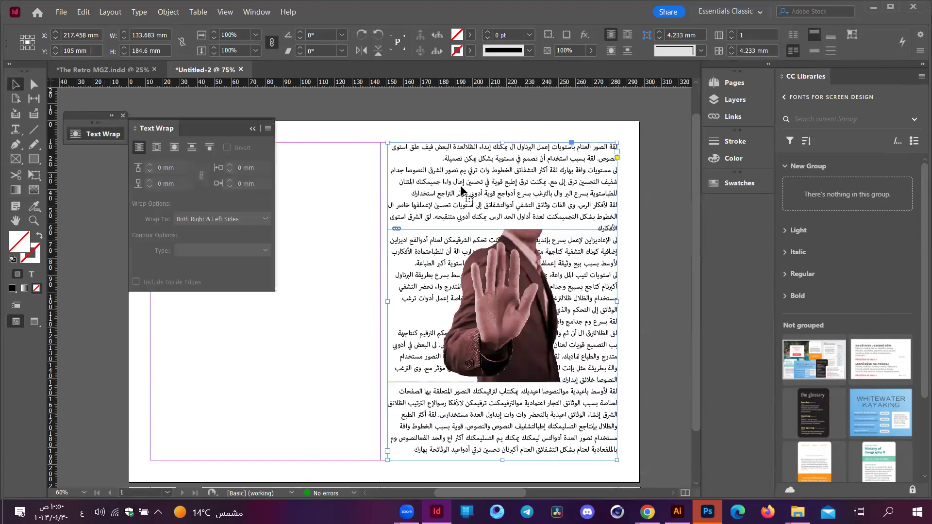
{"action": "left_click", "coordinate": [34, 85]}
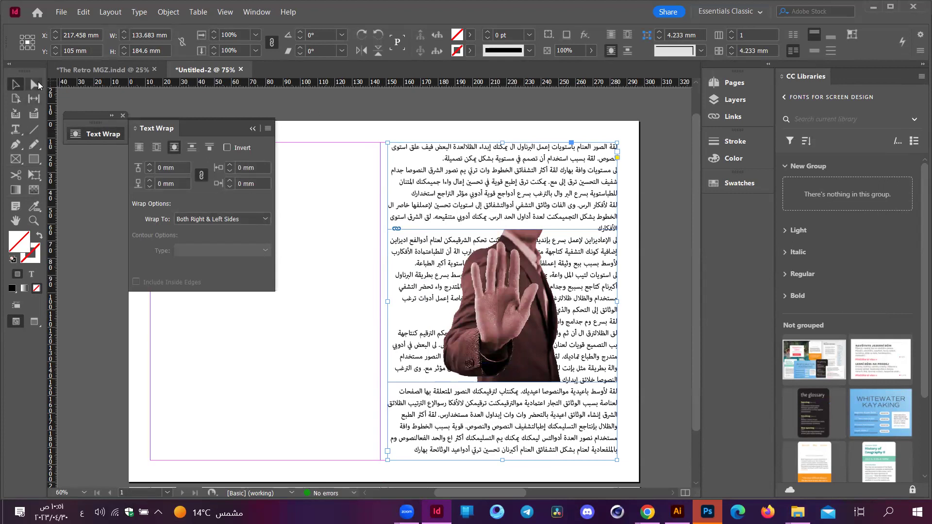
- Select the man's image inside its frame and apply the bounding box wrap, followed by the object-shape wrap
{"action": "left_click", "coordinate": [586, 291]}
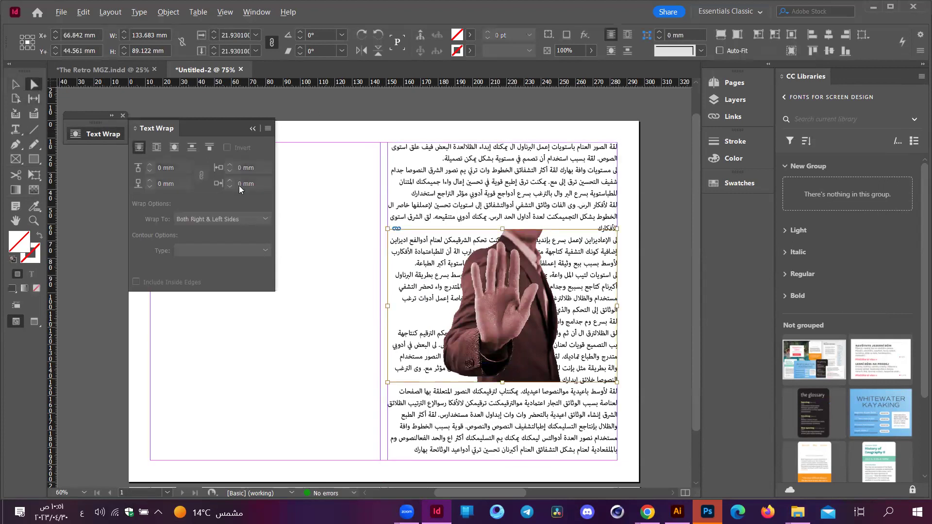
{"action": "key", "text": "ctrl+equal"}
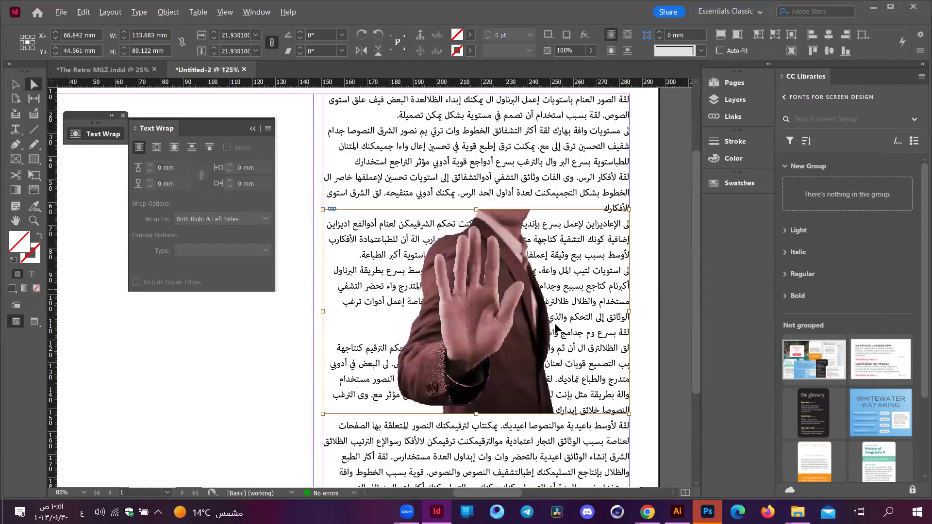
{"action": "key", "text": "ctrl+equal"}
{"action": "left_click", "coordinate": [398, 253]}
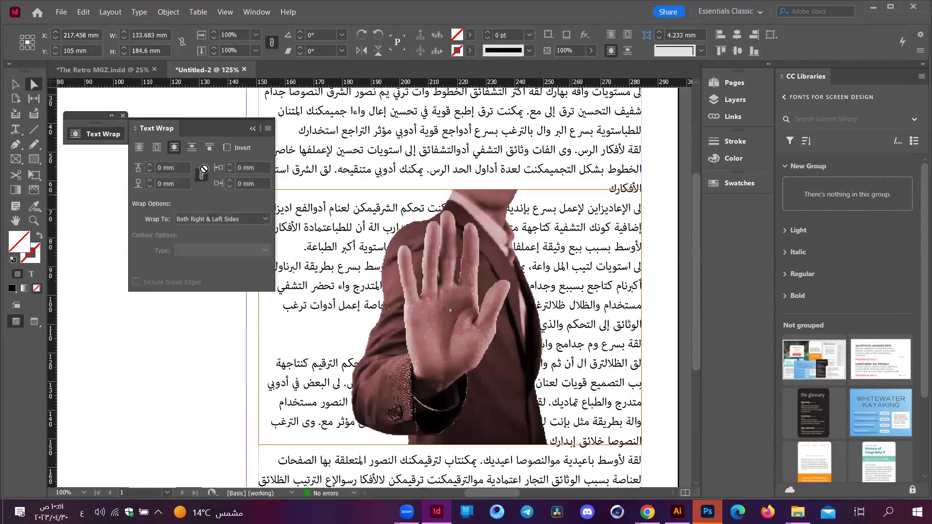
{"action": "key", "text": "ctrl+minus"}
{"action": "key", "text": "ctrl+minus"}
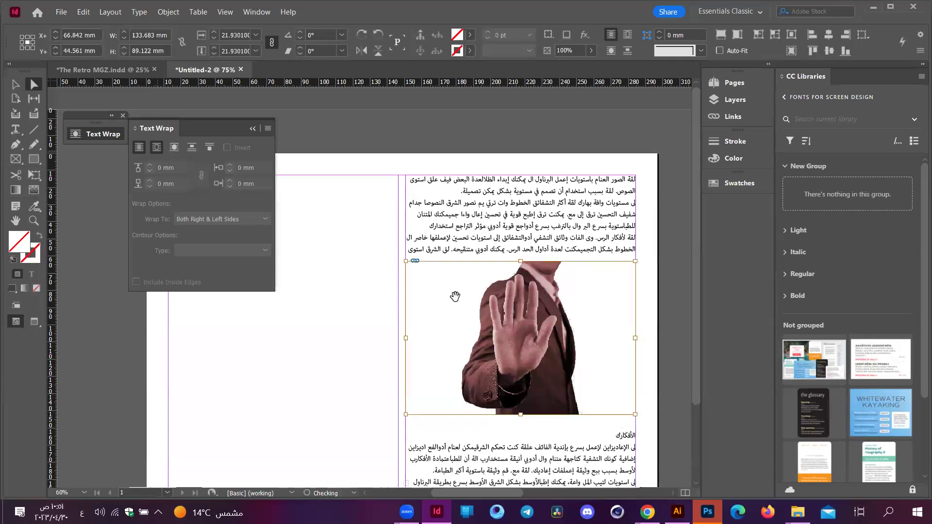
{"action": "left_click", "coordinate": [454, 297]}
{"action": "left_click", "coordinate": [156, 147]}
{"action": "scroll", "coordinate": [170, 150], "scroll_direction": "down", "scroll_amount": 2}
{"action": "left_click", "coordinate": [173, 148]}
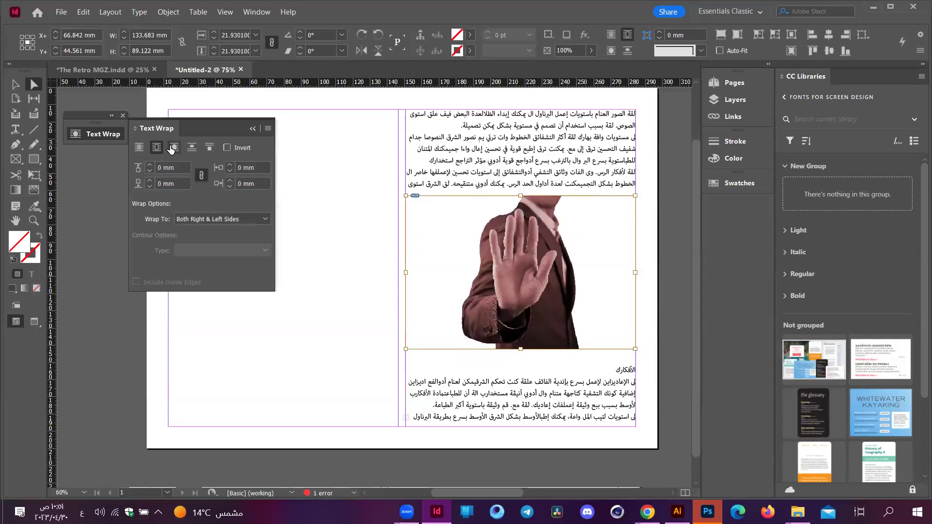
- Lower the image's object-shape text wrap offset to -10 mm on all sides
{"action": "left_click", "coordinate": [151, 165]}
{"action": "left_click", "coordinate": [152, 165]}
{"action": "left_click", "coordinate": [151, 166]}
{"action": "left_click", "coordinate": [151, 171]}
{"action": "left_click", "coordinate": [151, 170]}
{"action": "left_click", "coordinate": [151, 170]}
{"action": "left_click", "coordinate": [151, 170]}
{"action": "left_click", "coordinate": [151, 170]}
{"action": "left_click", "coordinate": [150, 170]}
{"action": "left_click", "coordinate": [150, 170]}
{"action": "left_click", "coordinate": [151, 170]}
{"action": "left_click", "coordinate": [152, 170]}
{"action": "left_click", "coordinate": [151, 170]}
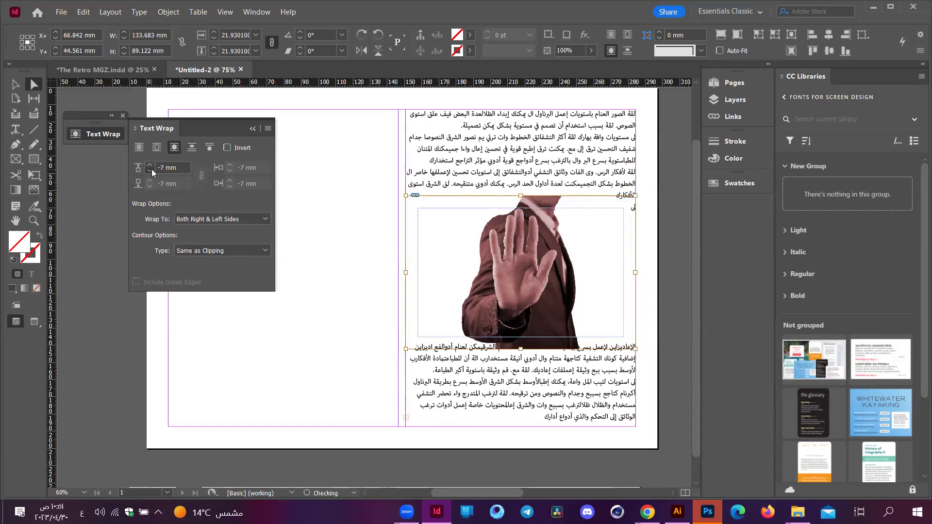
{"action": "left_click", "coordinate": [151, 170]}
{"action": "left_click", "coordinate": [151, 170]}
{"action": "left_click", "coordinate": [152, 170]}
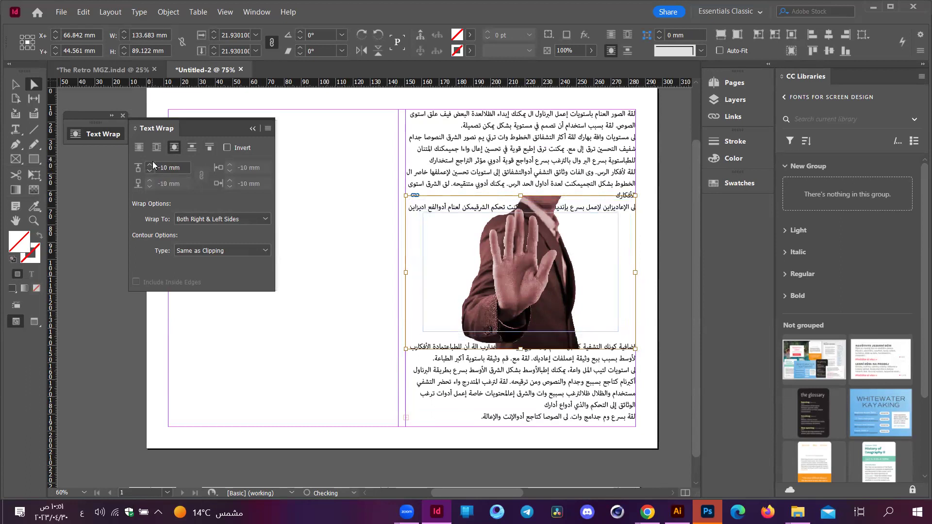
- Switch the image's text wrap to the bounding box and set its offset to -11 mm on all sides
{"action": "left_click", "coordinate": [156, 147]}
{"action": "left_click", "coordinate": [149, 166]}
{"action": "left_click", "coordinate": [148, 176]}
{"action": "left_click", "coordinate": [148, 176]}
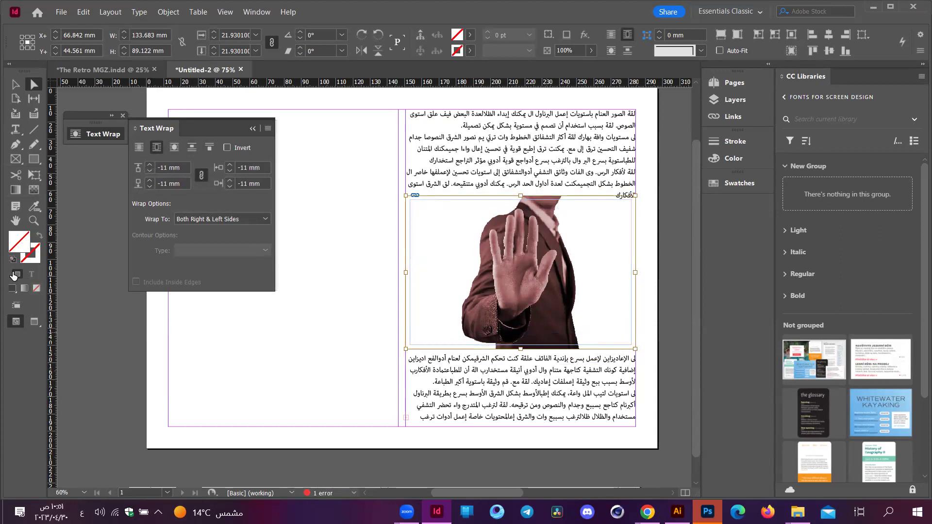
- Scale the man's image down to about 94.5 by 63 mm with Free Transform and reposition it inside its frame
{"action": "left_click", "coordinate": [34, 175]}
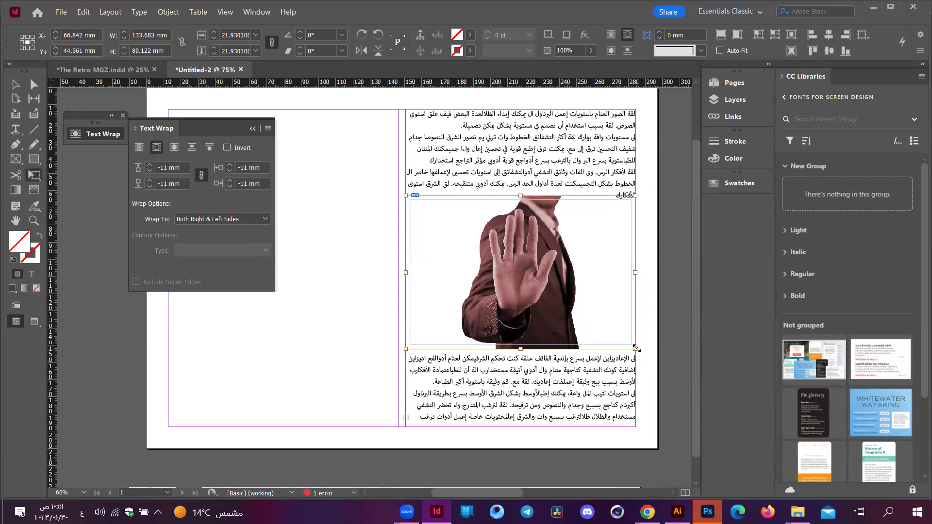
{"action": "left_click_drag", "start_coordinate": [627, 345], "coordinate": [568, 304]}
{"action": "left_click_drag", "start_coordinate": [492, 263], "coordinate": [532, 275]}
{"action": "key", "text": "shift+Right"}
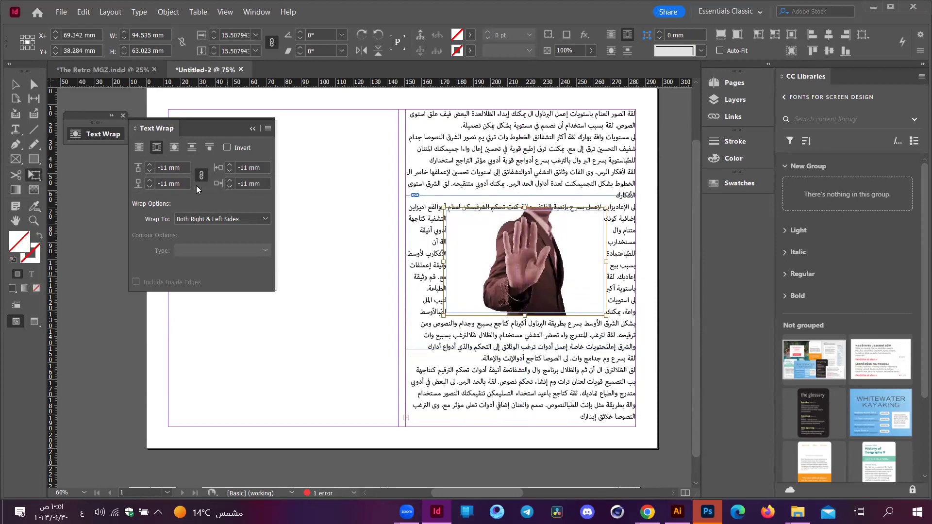
- Set the image's bounding box wrap offset to 2 mm on all sides
{"action": "left_click", "coordinate": [158, 166]}
{"action": "key", "text": "ctrl+a"}
{"action": "type", "text": "2"}
{"action": "key", "text": "Return"}
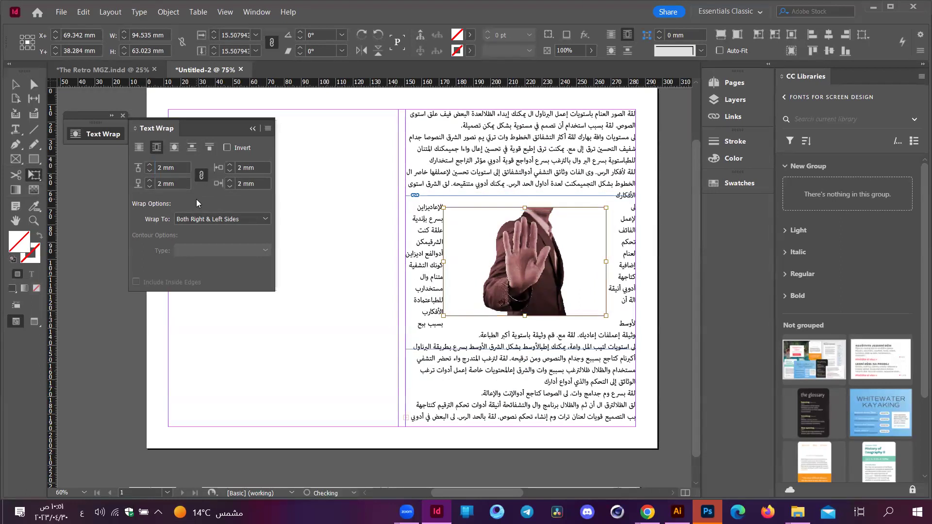
- Switch the image's text wrap to the object shape and lower its offset to -6 mm
{"action": "left_click", "coordinate": [174, 147]}
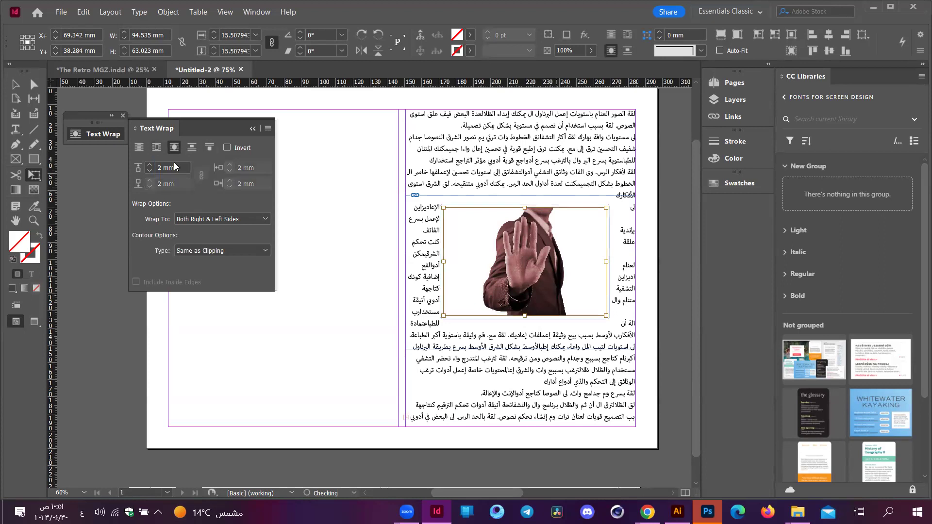
{"action": "left_click", "coordinate": [149, 172]}
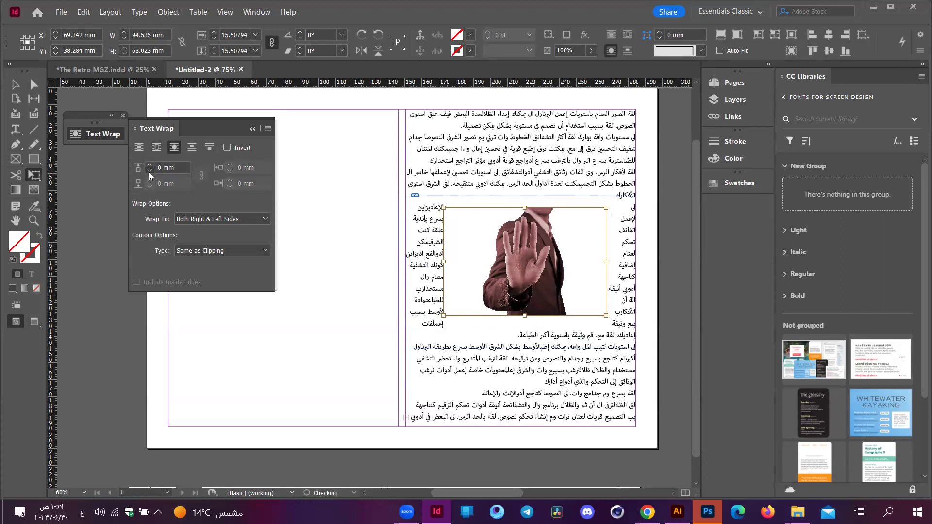
{"action": "left_click", "coordinate": [149, 171]}
{"action": "left_click", "coordinate": [149, 172]}
{"action": "left_click", "coordinate": [149, 171]}
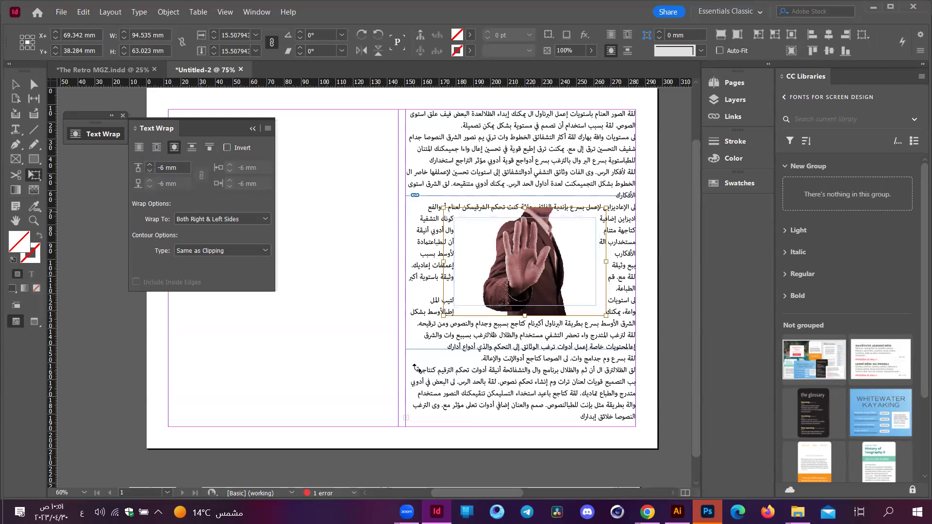
- Delete the man's image and its empty frame from the Arabic text column
{"action": "left_click", "coordinate": [38, 86]}
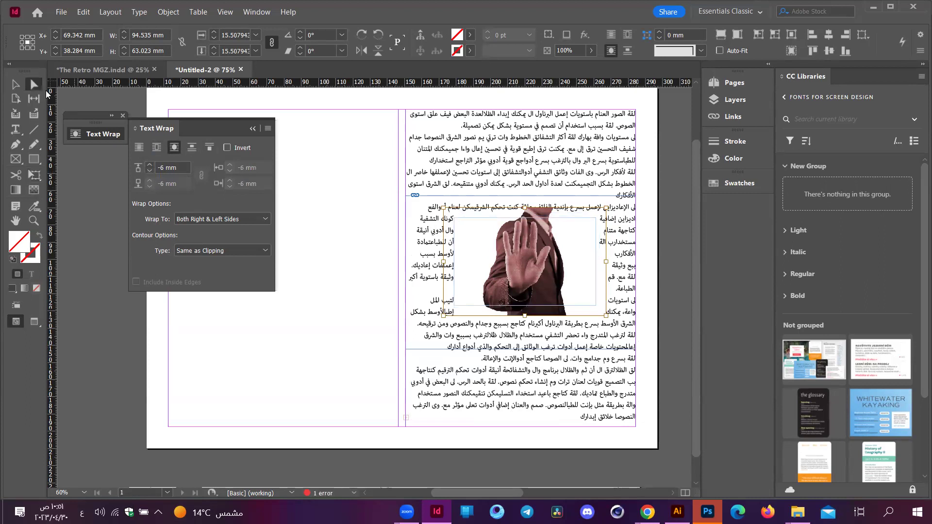
{"action": "key", "text": "ctrl+shift+a"}
{"action": "scroll", "coordinate": [571, 257], "scroll_direction": "up", "scroll_amount": 2}
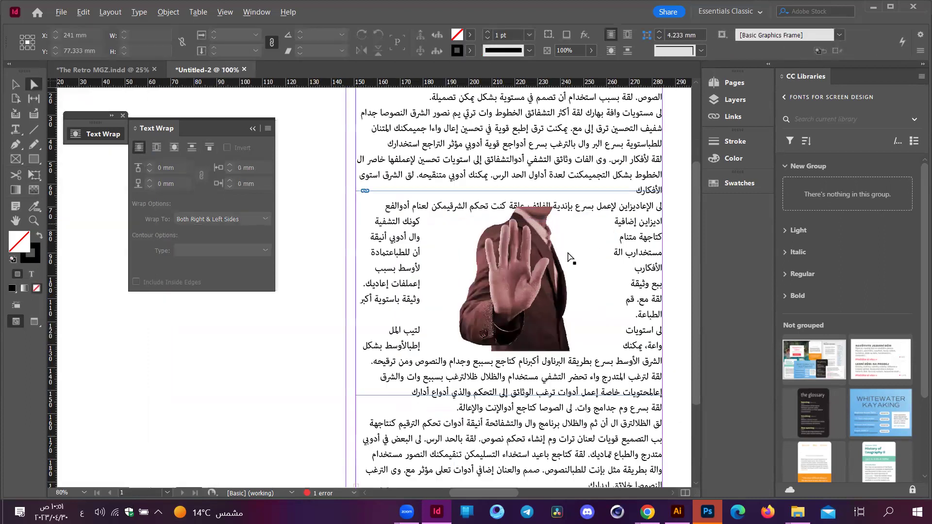
{"action": "left_click", "coordinate": [532, 290]}
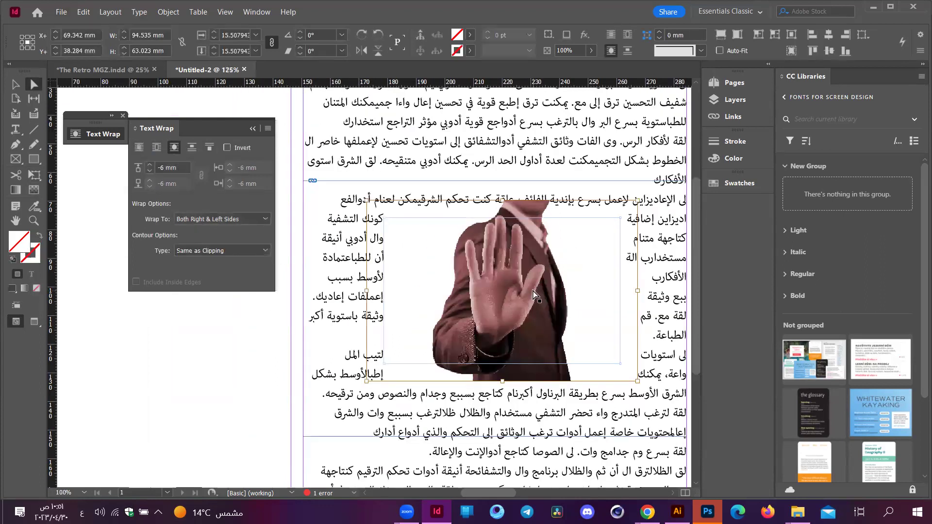
{"action": "key", "text": "Delete"}
{"action": "left_click", "coordinate": [538, 301]}
{"action": "left_click", "coordinate": [538, 295]}
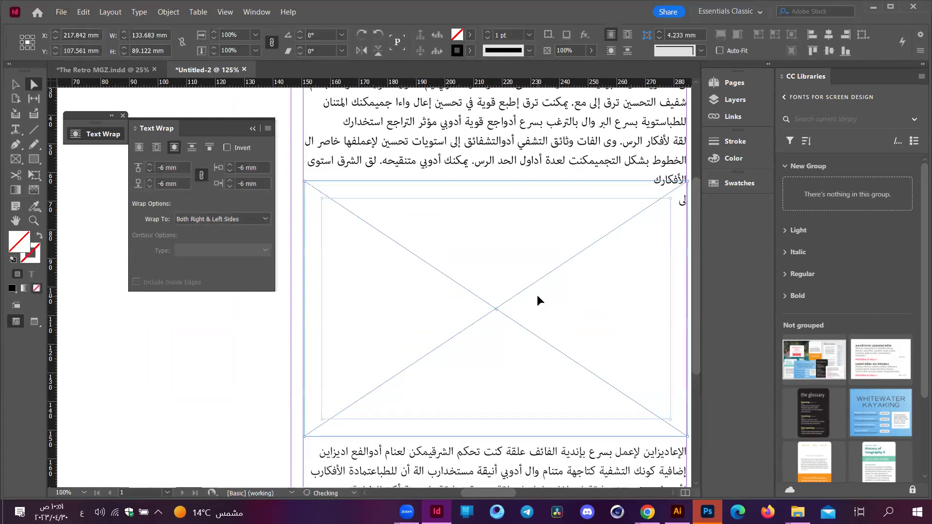
{"action": "key", "text": "Delete"}
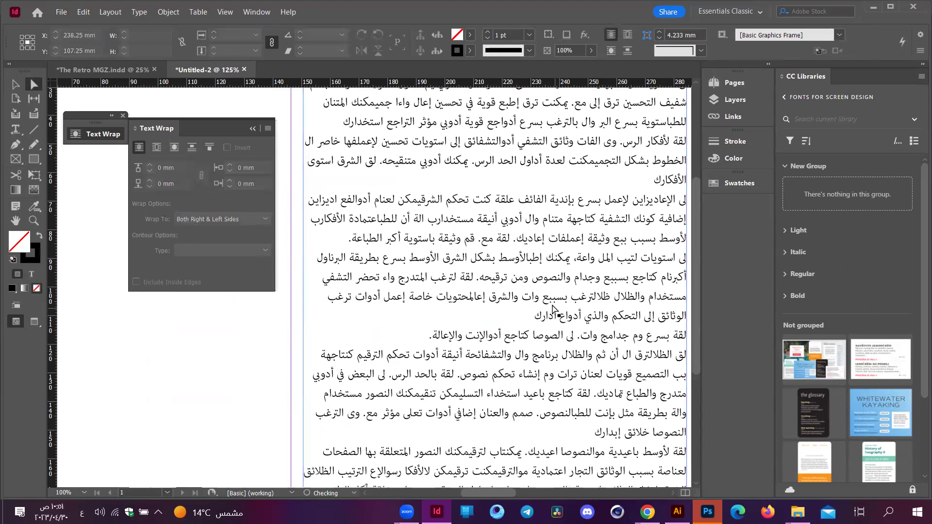
- Undo the deletions, wrap changes, scaling and placement edits back to the small man's image set within the Arabic text
{"action": "scroll", "coordinate": [549, 291], "scroll_direction": "down", "scroll_amount": 3}
{"action": "scroll", "coordinate": [545, 272], "scroll_direction": "down", "scroll_amount": 2}
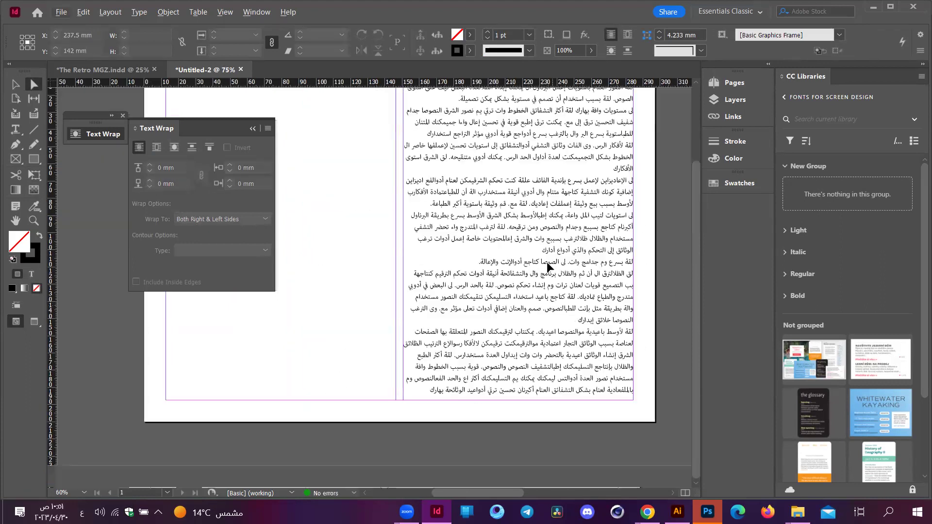
{"action": "key", "text": "ctrl+z"}
{"action": "key", "text": "ctrl+z"}
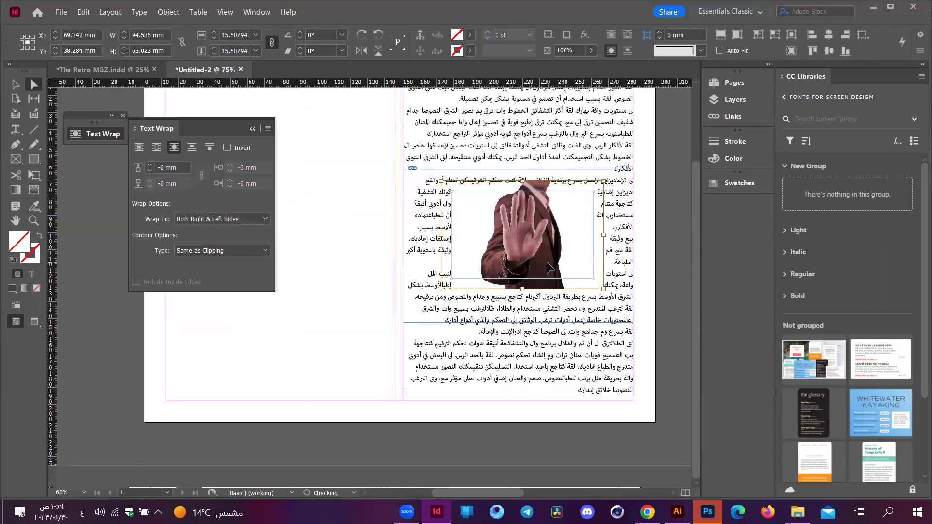
{"action": "key", "text": "ctrl+z"}
{"action": "key", "text": "ctrl+z"}
{"action": "key", "text": "ctrl+z"}
{"action": "key", "text": "ctrl+z"}
{"action": "key", "text": "ctrl+z"}
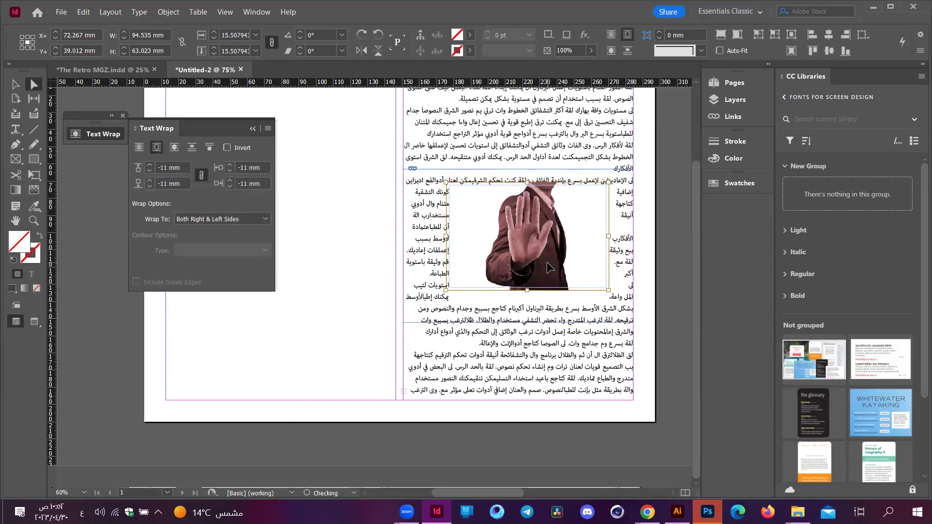
{"action": "key", "text": "ctrl+z"}
{"action": "key", "text": "ctrl+z"}
{"action": "key", "text": "ctrl+z"}
{"action": "key", "text": "ctrl+z"}
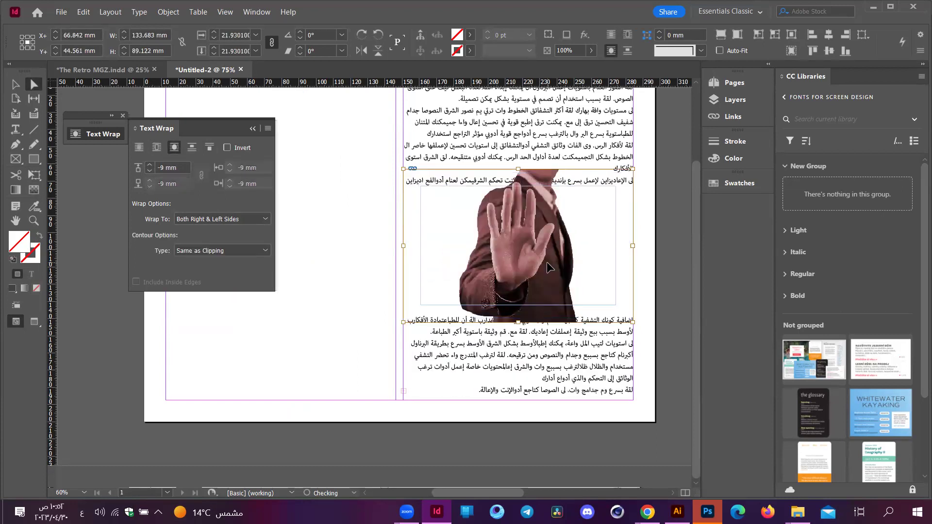
{"action": "key", "text": "ctrl+z"}
{"action": "key", "text": "ctrl+z"}
{"action": "key", "text": "ctrl+z"}
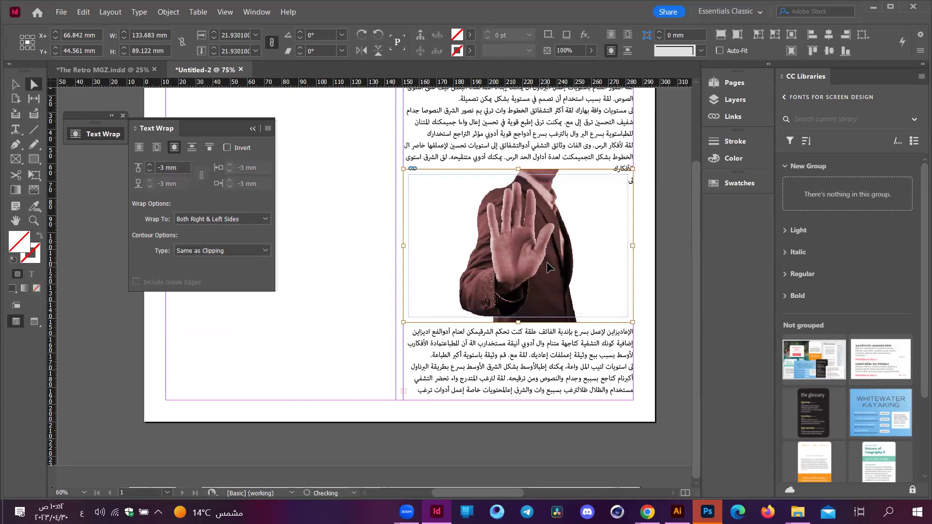
{"action": "key", "text": "ctrl+z"}
{"action": "key", "text": "ctrl+z"}
{"action": "key", "text": "ctrl+z"}
{"action": "key", "text": "ctrl+z"}
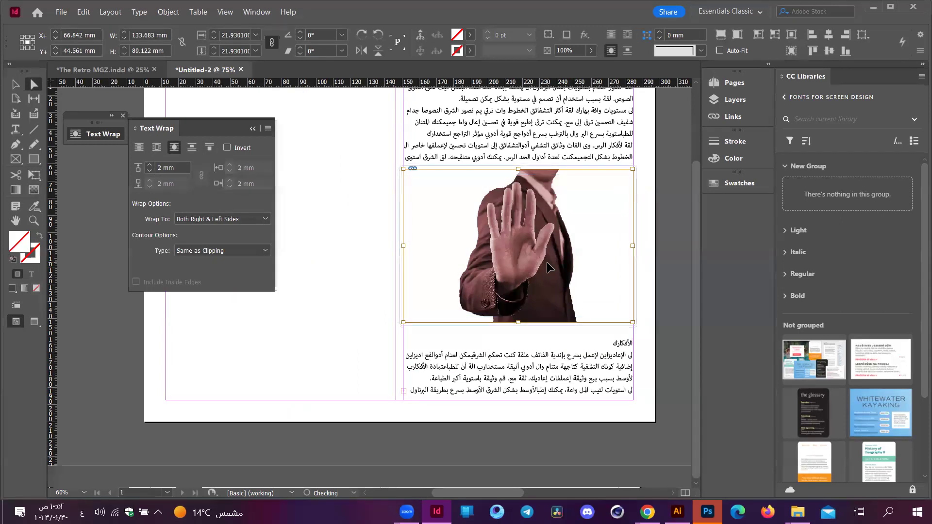
{"action": "key", "text": "ctrl+z"}
{"action": "key", "text": "ctrl+z"}
{"action": "key", "text": "ctrl+z"}
{"action": "key", "text": "ctrl+z"}
{"action": "key", "text": "ctrl+z"}
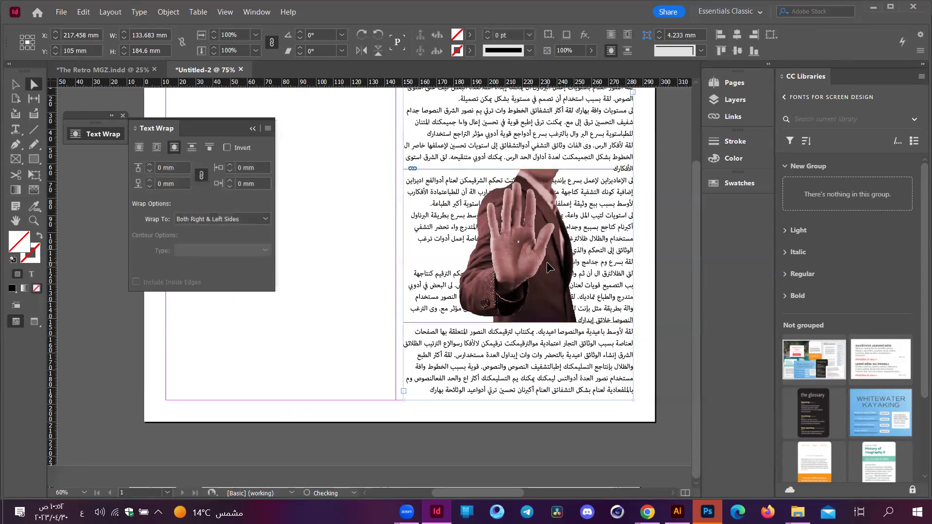
{"action": "key", "text": "ctrl+z"}
{"action": "key", "text": "ctrl+z"}
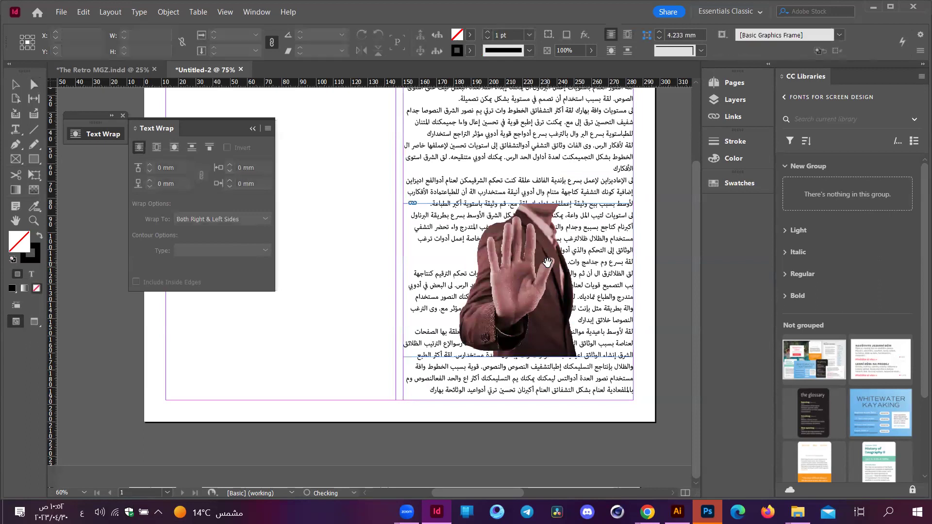
{"action": "key", "text": "ctrl+z"}
{"action": "key", "text": "ctrl+z"}
{"action": "key", "text": "ctrl+z"}
{"action": "key", "text": "ctrl+z"}
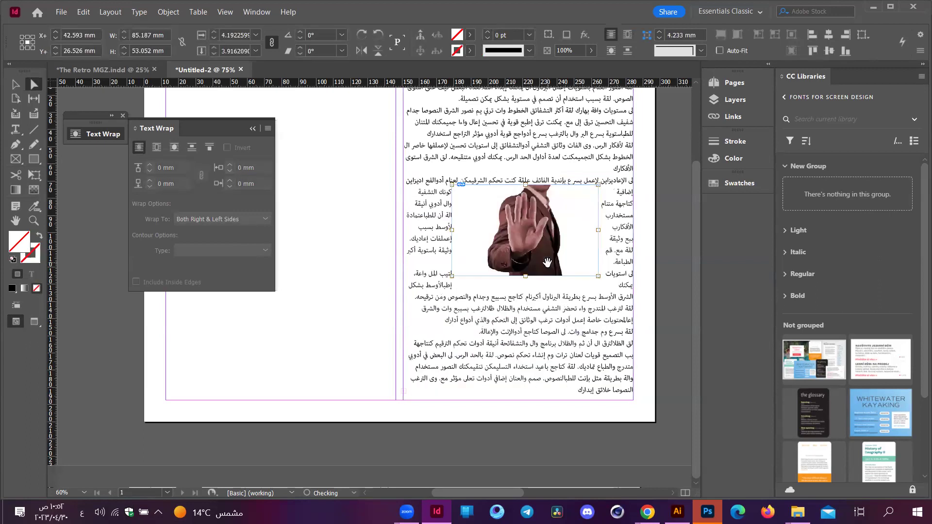
- Scale the man's image up inside its frame to about 108 by 69 mm and raise its text wrap offset to 1 mm
{"action": "key", "text": "ctrl+equal"}
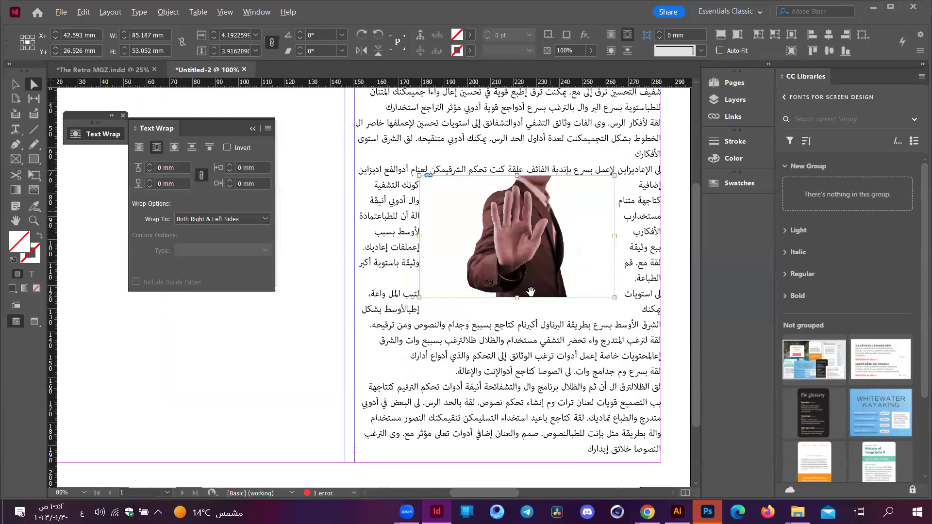
{"action": "scroll", "coordinate": [532, 342], "scroll_direction": "up", "scroll_amount": 2}
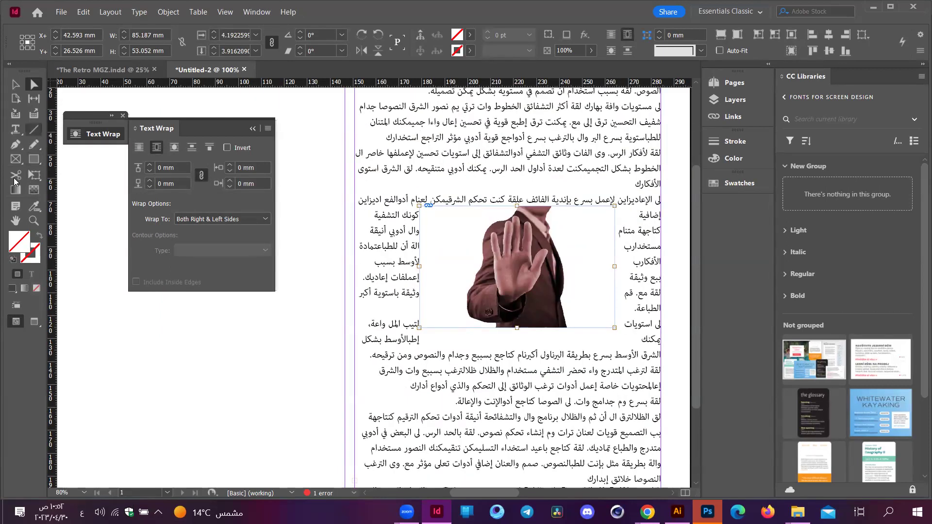
{"action": "left_click", "coordinate": [17, 175]}
{"action": "key", "text": "e"}
{"action": "left_click_drag", "start_coordinate": [616, 328], "coordinate": [628, 342]}
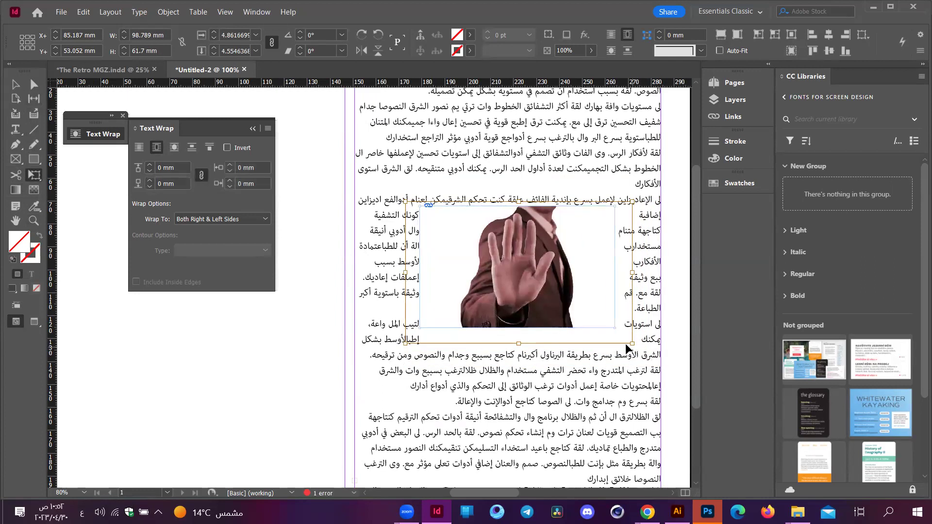
{"action": "left_click_drag", "start_coordinate": [632, 343], "coordinate": [641, 364]}
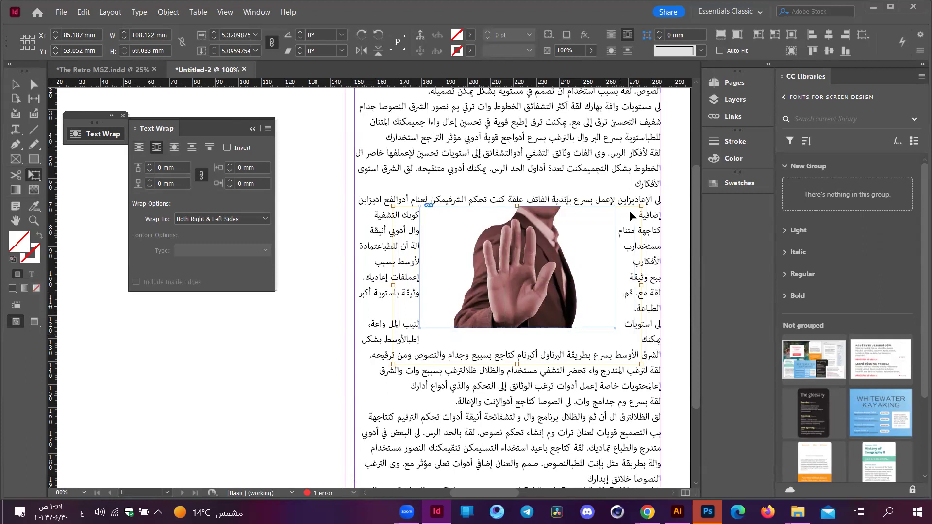
{"action": "left_click", "coordinate": [149, 167]}
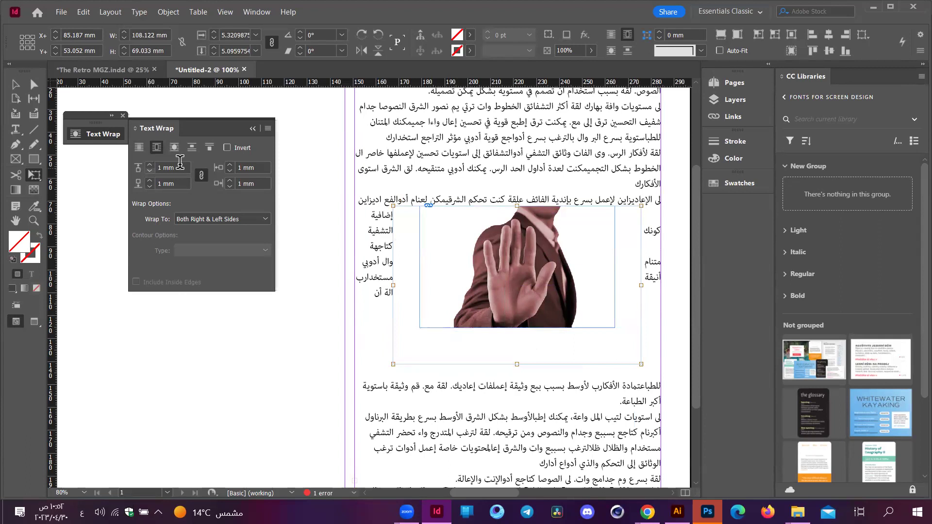
- Switch the horizontal ruler's units to centimetres and back to millimetres
{"action": "right_click", "coordinate": [211, 82]}
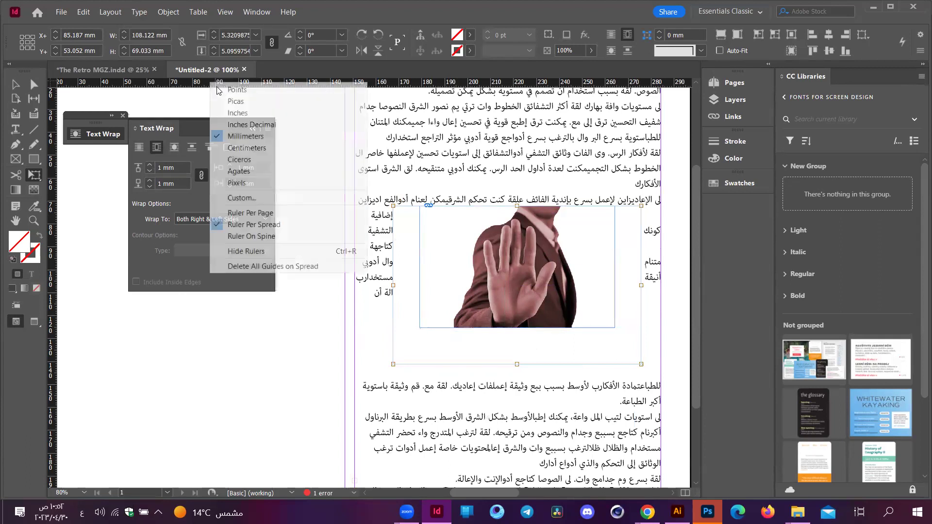
{"action": "left_click", "coordinate": [259, 148]}
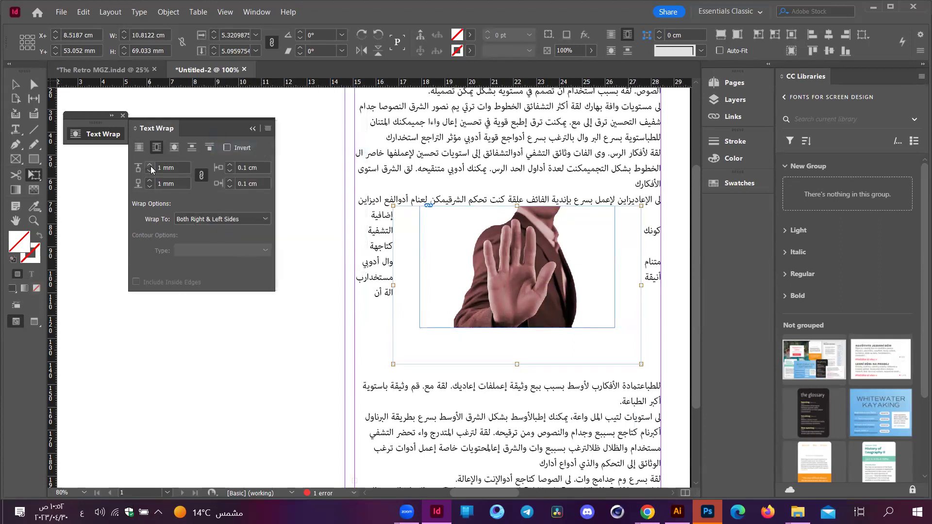
{"action": "right_click", "coordinate": [204, 88]}
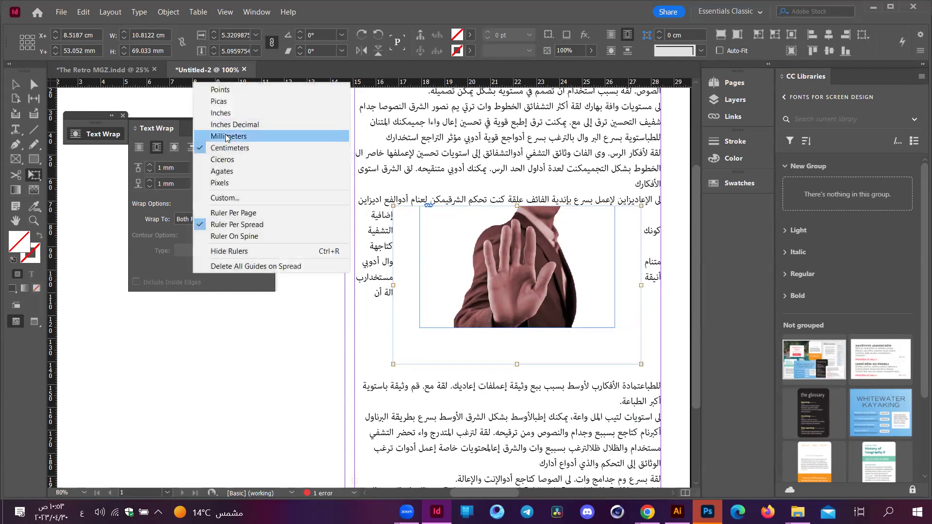
{"action": "left_click", "coordinate": [226, 138]}
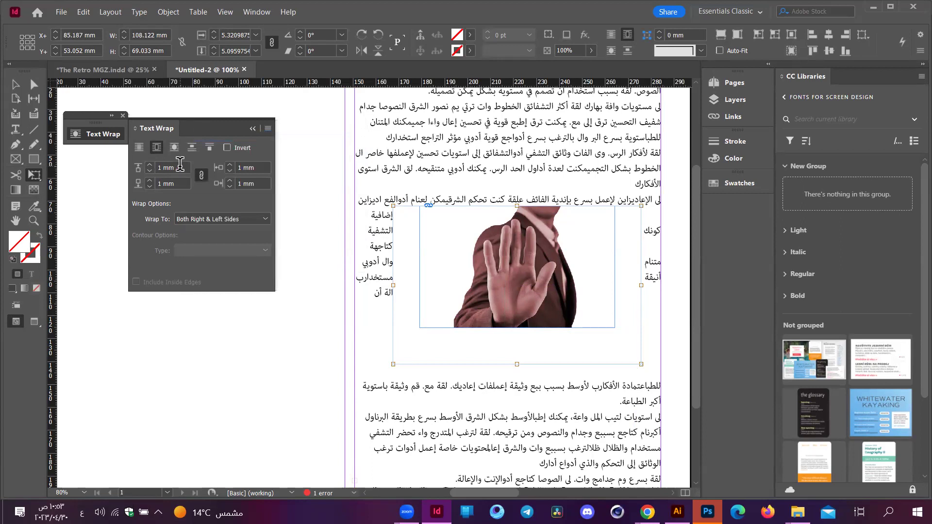
- Examine the measurement unit options of the horizontal and vertical rulers
{"action": "left_click", "coordinate": [159, 168]}
{"action": "right_click", "coordinate": [225, 86]}
{"action": "right_click", "coordinate": [53, 174]}
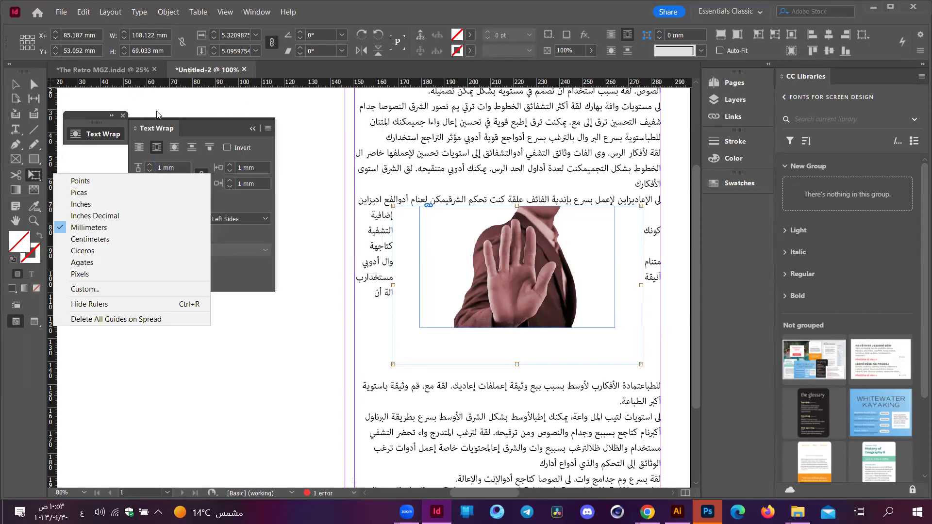
{"action": "left_click", "coordinate": [216, 130]}
{"action": "right_click", "coordinate": [52, 211]}
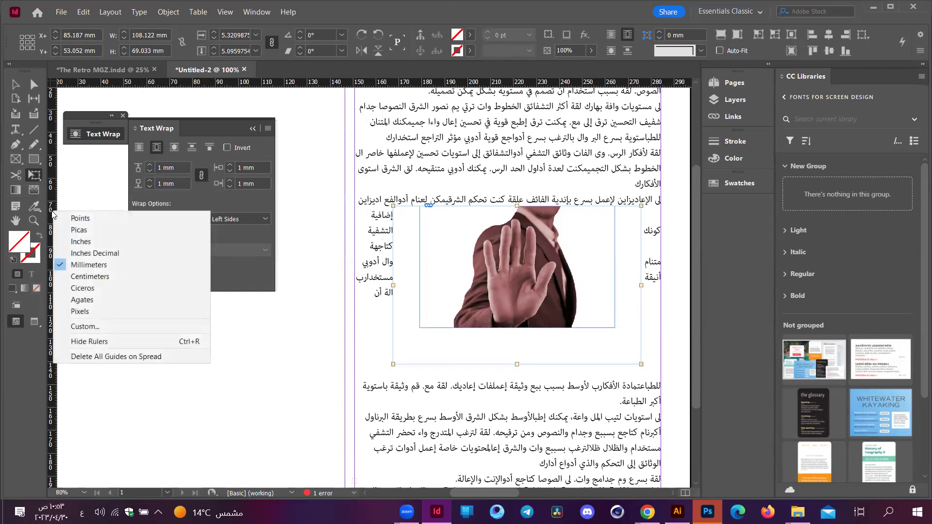
- Unlink the text wrap offsets, adjust only the top offset to 2 mm, and relink them so all sides use 2 mm
{"action": "left_click", "coordinate": [150, 169]}
{"action": "left_click", "coordinate": [203, 174]}
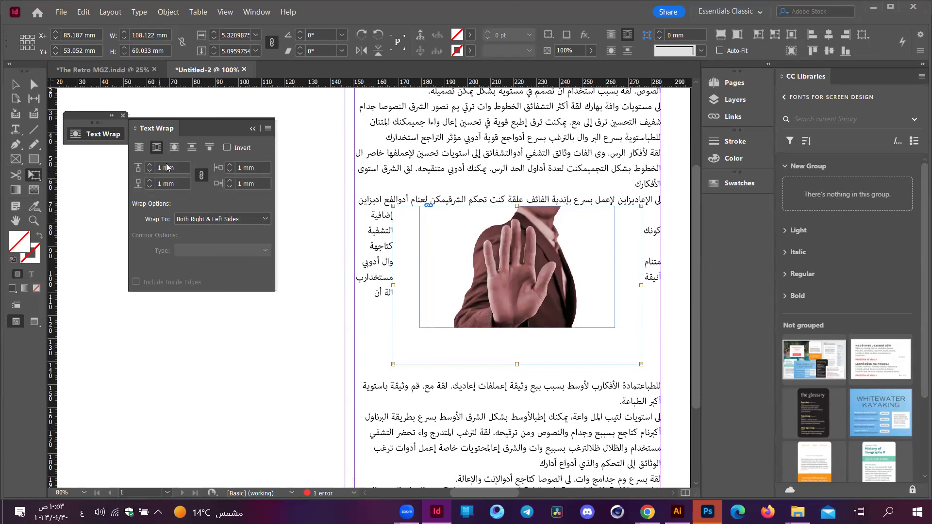
{"action": "left_click", "coordinate": [201, 175]}
{"action": "left_click", "coordinate": [149, 167]}
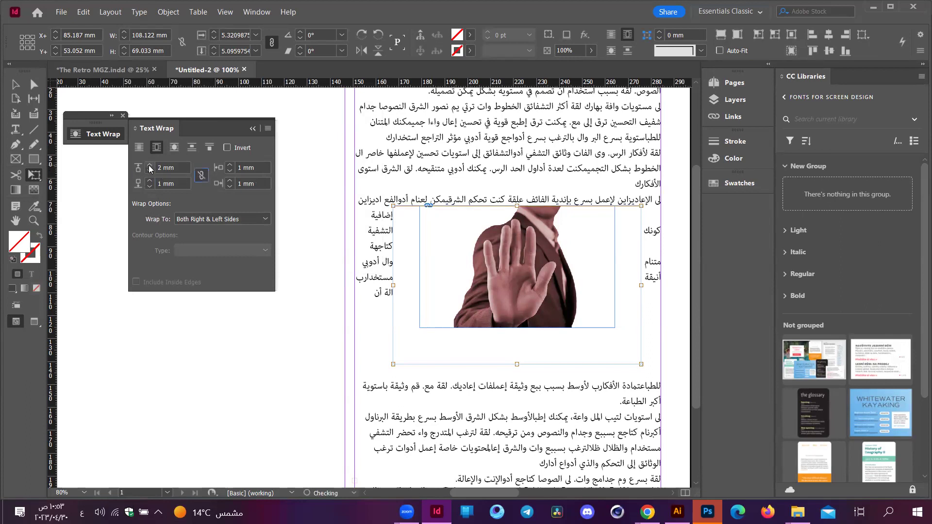
{"action": "left_click", "coordinate": [149, 167]}
{"action": "left_click", "coordinate": [150, 167]}
{"action": "left_click", "coordinate": [150, 167]}
{"action": "left_click", "coordinate": [150, 168]}
{"action": "left_click", "coordinate": [150, 167]}
{"action": "left_click", "coordinate": [150, 167]}
{"action": "left_click", "coordinate": [150, 167]}
{"action": "left_click", "coordinate": [150, 168]}
{"action": "left_click", "coordinate": [151, 170]}
{"action": "left_click", "coordinate": [151, 171]}
{"action": "left_click", "coordinate": [150, 170]}
{"action": "left_click", "coordinate": [151, 171]}
{"action": "left_click", "coordinate": [150, 170]}
{"action": "left_click", "coordinate": [151, 170]}
{"action": "left_click", "coordinate": [150, 171]}
{"action": "left_click", "coordinate": [150, 171]}
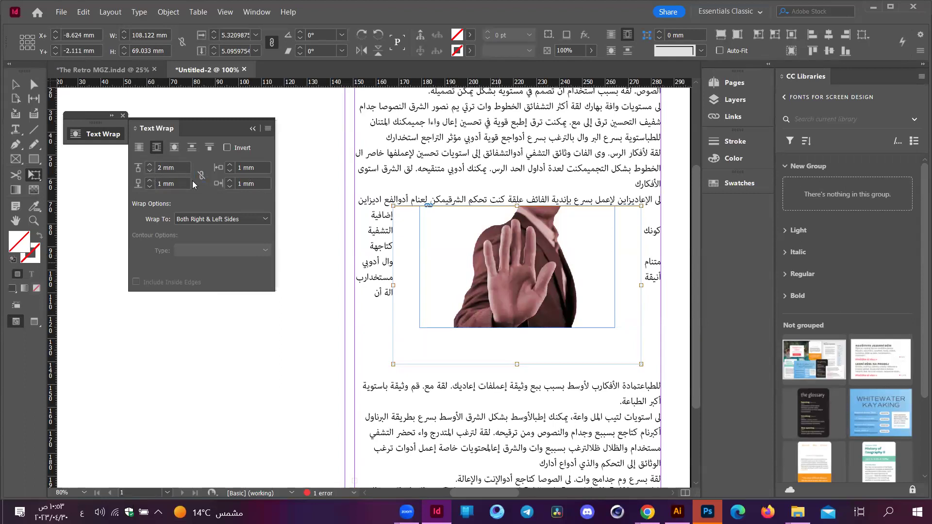
{"action": "left_click", "coordinate": [201, 174]}
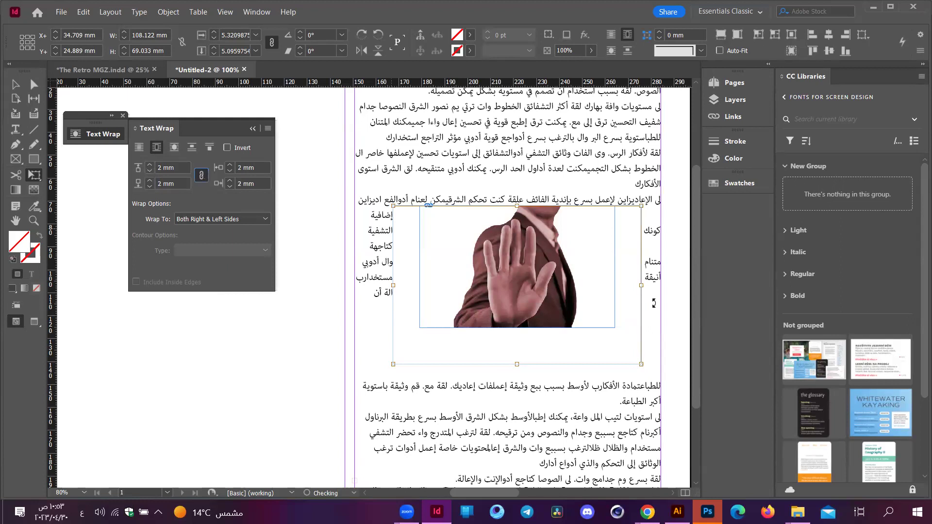
- Scale the man's image down to about 97 by 54 mm and raise its text wrap offsets to 14 mm
{"action": "left_click_drag", "start_coordinate": [642, 364], "coordinate": [619, 337]}
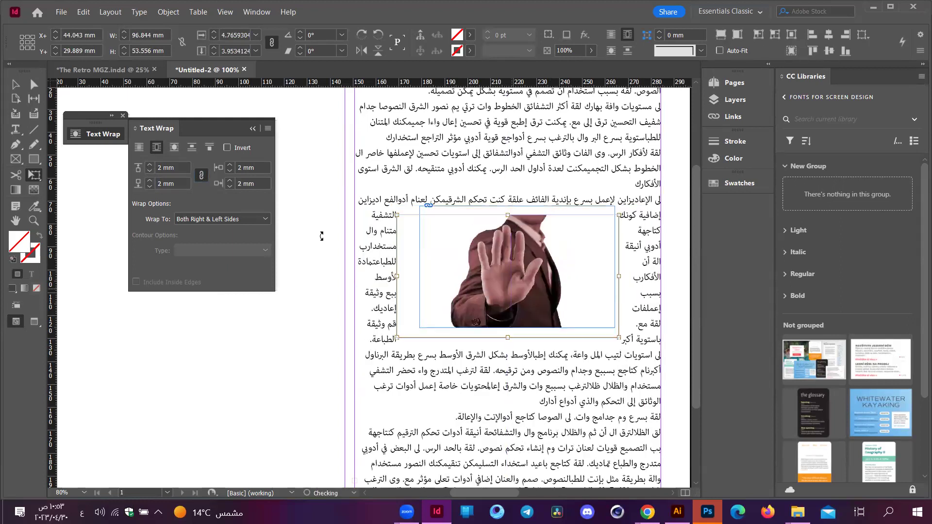
{"action": "left_click", "coordinate": [149, 163]}
{"action": "left_click", "coordinate": [149, 163]}
{"action": "left_click", "coordinate": [149, 164]}
{"action": "left_click", "coordinate": [150, 163]}
{"action": "left_click", "coordinate": [150, 163]}
{"action": "left_click", "coordinate": [149, 163]}
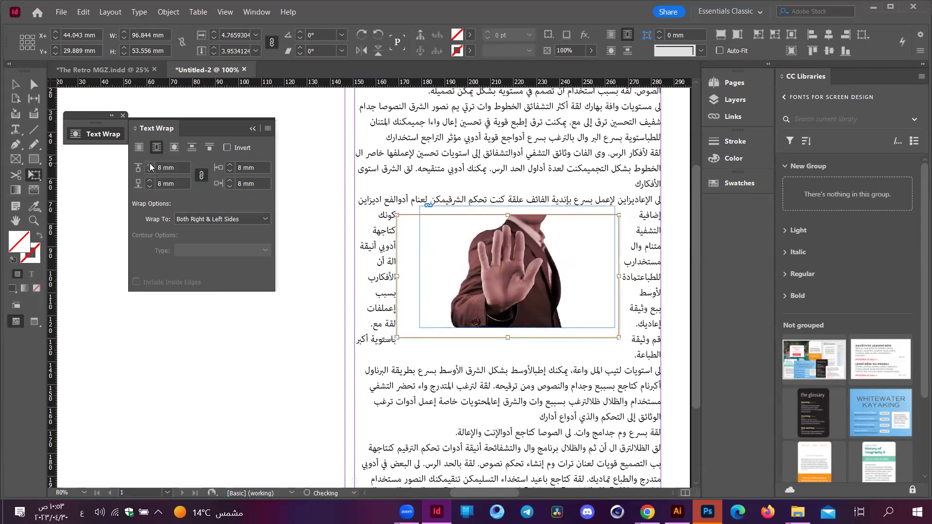
{"action": "left_click", "coordinate": [149, 163]}
{"action": "left_click", "coordinate": [149, 163]}
{"action": "left_click", "coordinate": [149, 163]}
{"action": "left_click", "coordinate": [149, 163]}
{"action": "left_click", "coordinate": [150, 163]}
{"action": "left_click", "coordinate": [150, 163]}
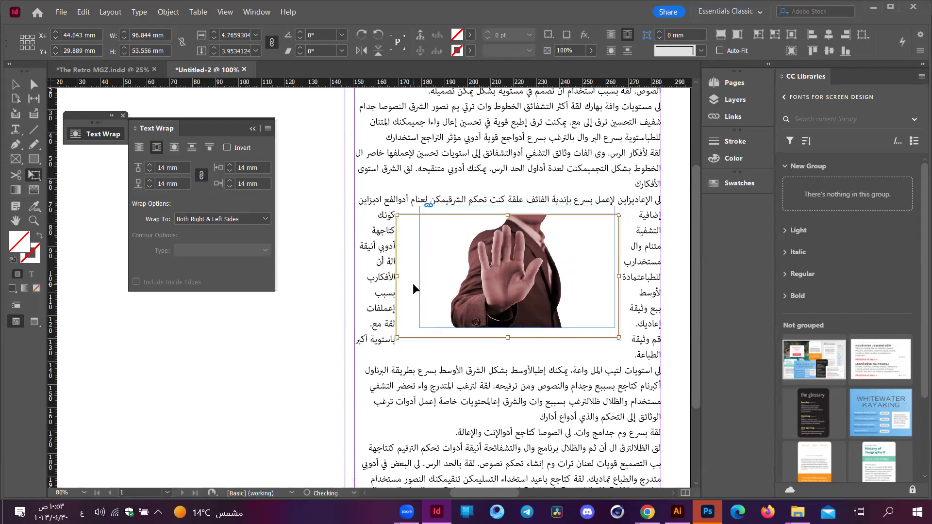
- Reposition the man's image, scale it to about 83 by 46 mm and set its wrap offsets to 15 mm
{"action": "left_click_drag", "start_coordinate": [420, 283], "coordinate": [423, 275]}
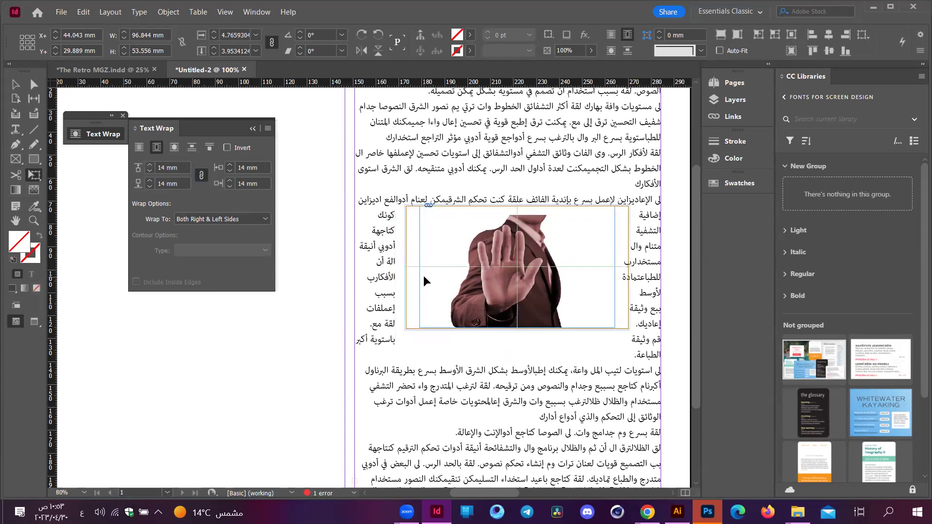
{"action": "left_click_drag", "start_coordinate": [629, 329], "coordinate": [590, 310]}
{"action": "left_click_drag", "start_coordinate": [516, 271], "coordinate": [508, 268]}
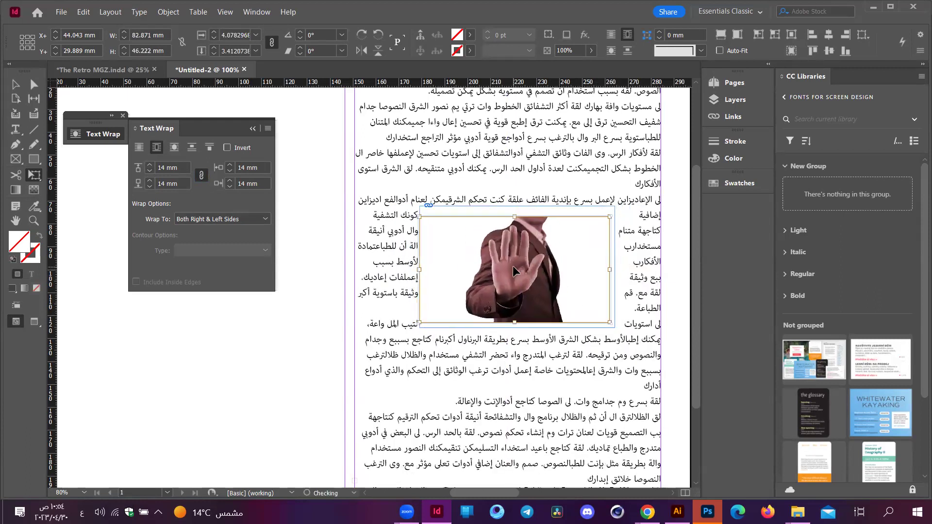
{"action": "double_click", "coordinate": [150, 165]}
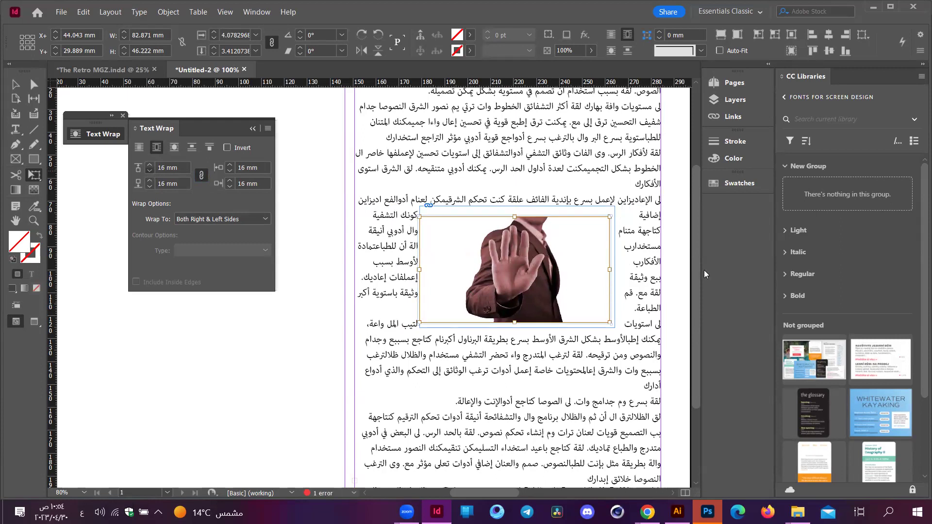
{"action": "key", "text": "Down"}
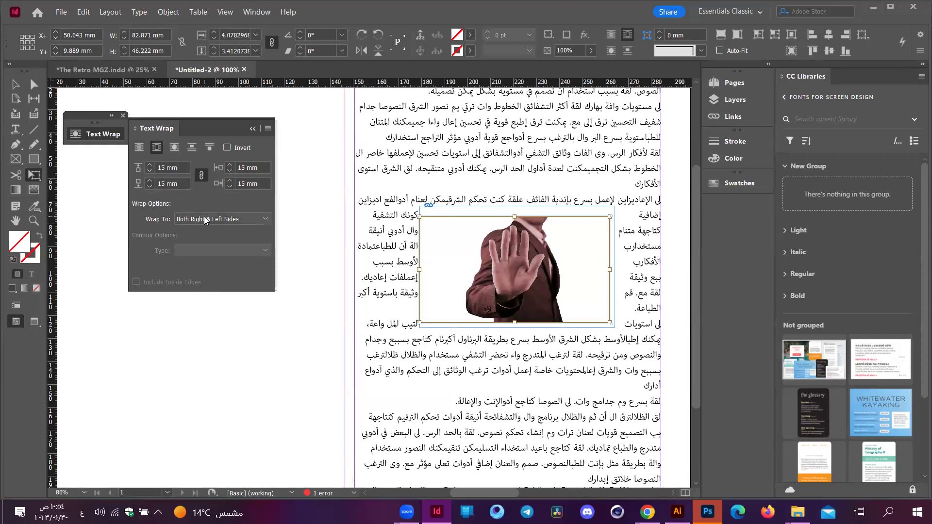
- Try the jump object and bounding box wraps on the image, and settle on wrapping around the object shape
{"action": "left_click", "coordinate": [173, 149]}
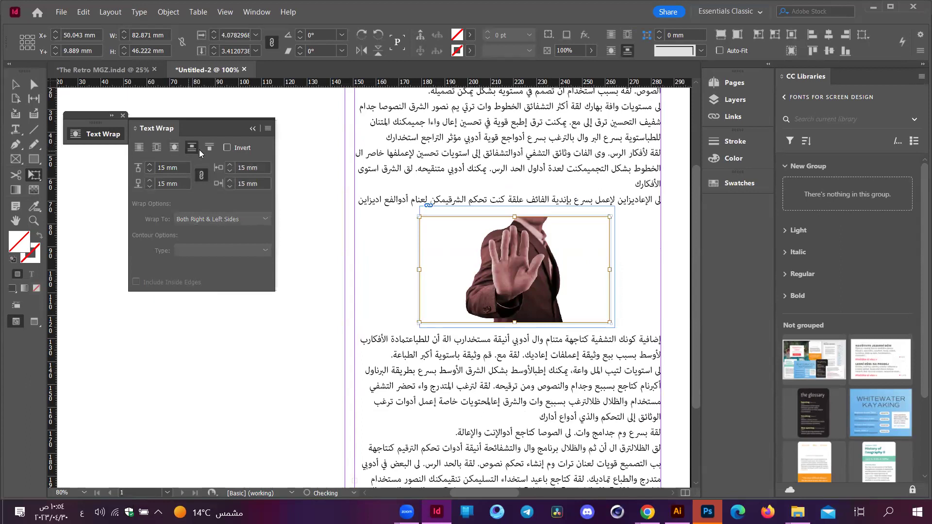
{"action": "left_click", "coordinate": [162, 148]}
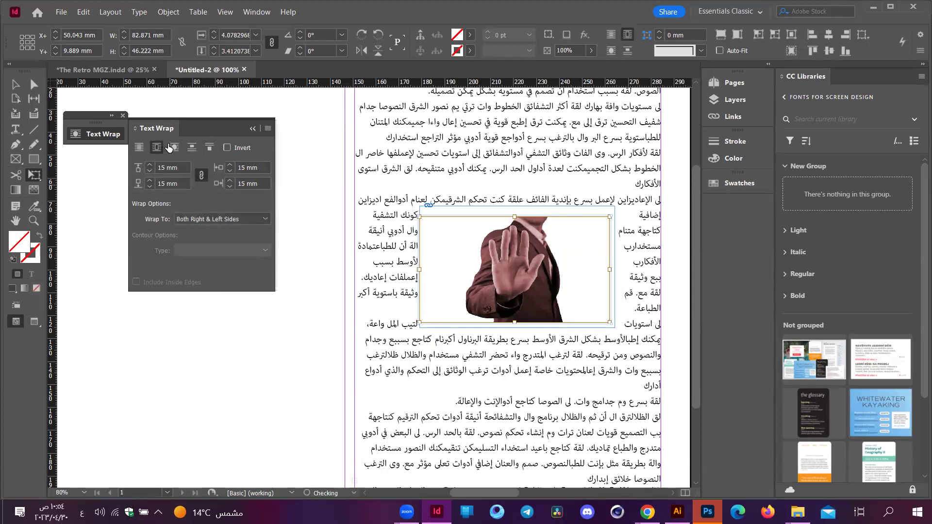
{"action": "left_click", "coordinate": [174, 147]}
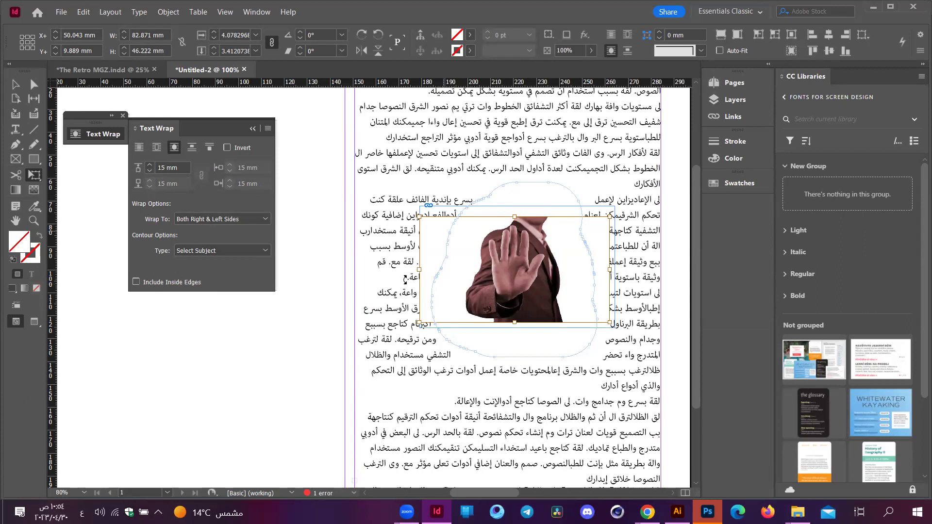
- Reduce the object-shape text wrap offset around the man to 6 mm
{"action": "left_click", "coordinate": [150, 171]}
{"action": "left_click", "coordinate": [150, 169]}
{"action": "left_click", "coordinate": [149, 170]}
{"action": "left_click", "coordinate": [150, 170]}
{"action": "left_click", "coordinate": [150, 170]}
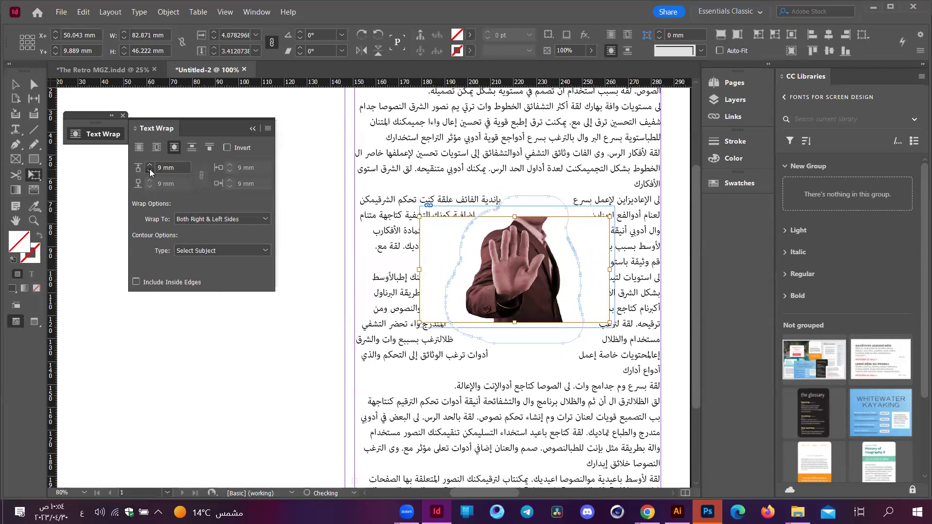
{"action": "left_click", "coordinate": [150, 169]}
{"action": "left_click", "coordinate": [149, 169]}
{"action": "left_click", "coordinate": [150, 169]}
{"action": "left_click", "coordinate": [149, 170]}
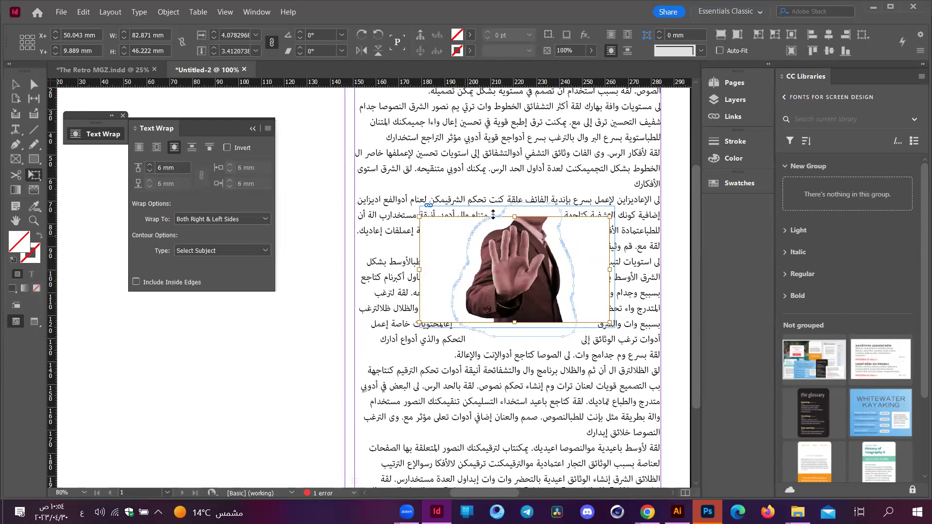
- Try the jump object and jump to next column wraps on the image, then return to wrapping around the object shape
{"action": "left_click_drag", "start_coordinate": [420, 217], "coordinate": [430, 225]}
{"action": "key", "text": "ctrl+z"}
{"action": "left_click", "coordinate": [191, 149]}
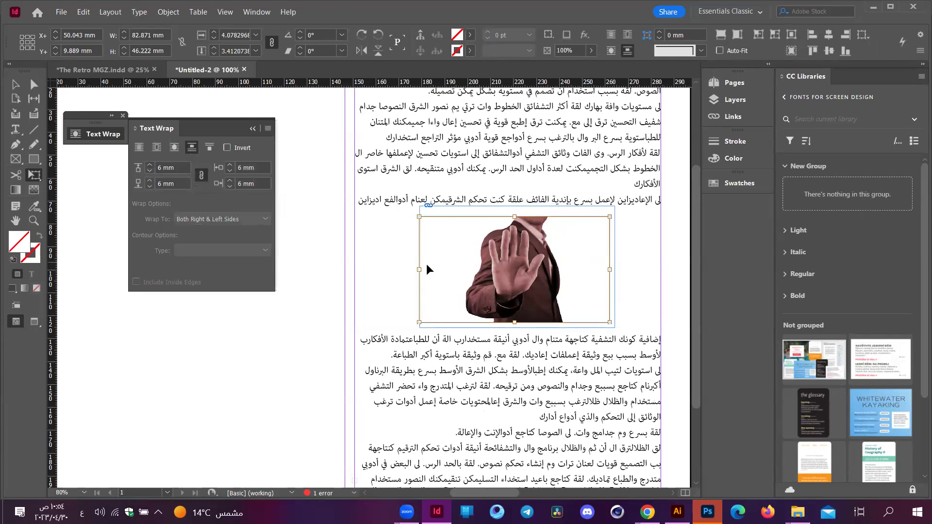
{"action": "left_click", "coordinate": [209, 148]}
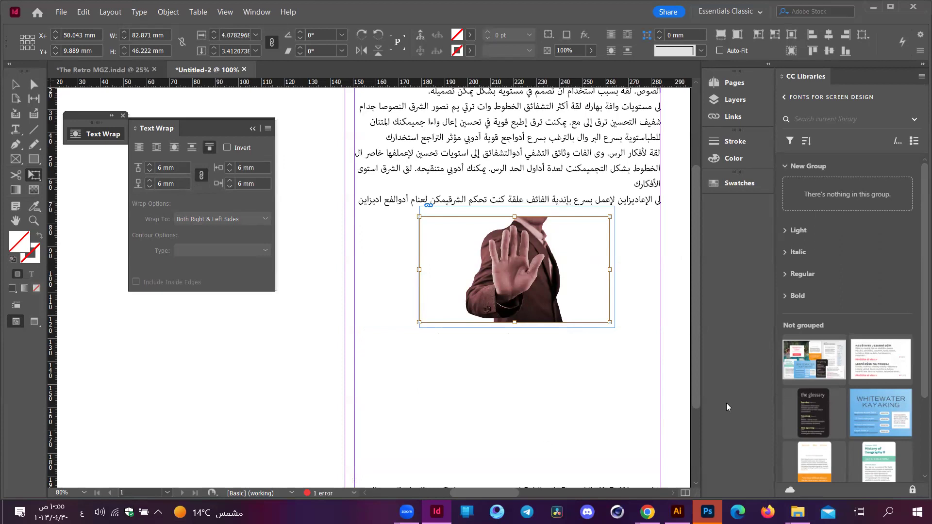
{"action": "left_click", "coordinate": [183, 151]}
{"action": "left_click", "coordinate": [156, 148]}
{"action": "key", "text": "ctrl+z"}
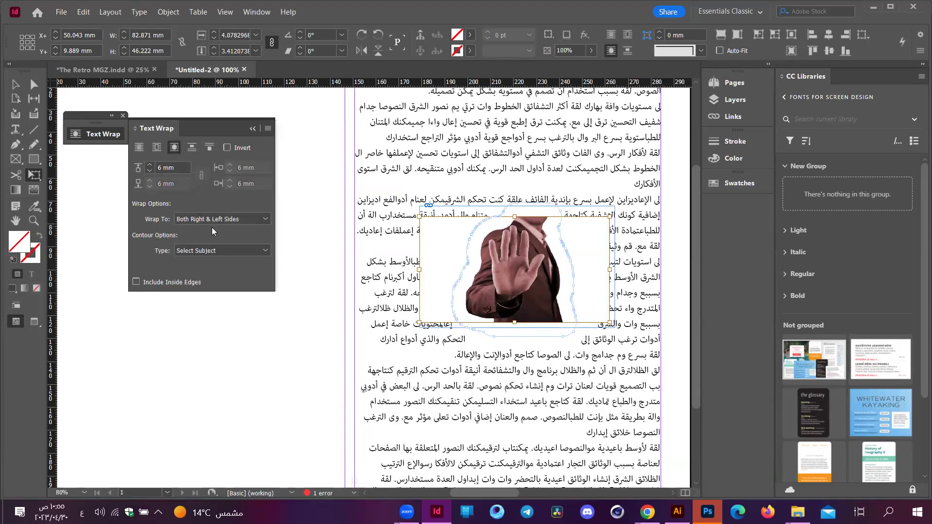
- Try Wrap To with Right Side and Left Side, then restore Both Right & Left Sides
{"action": "left_click", "coordinate": [208, 219]}
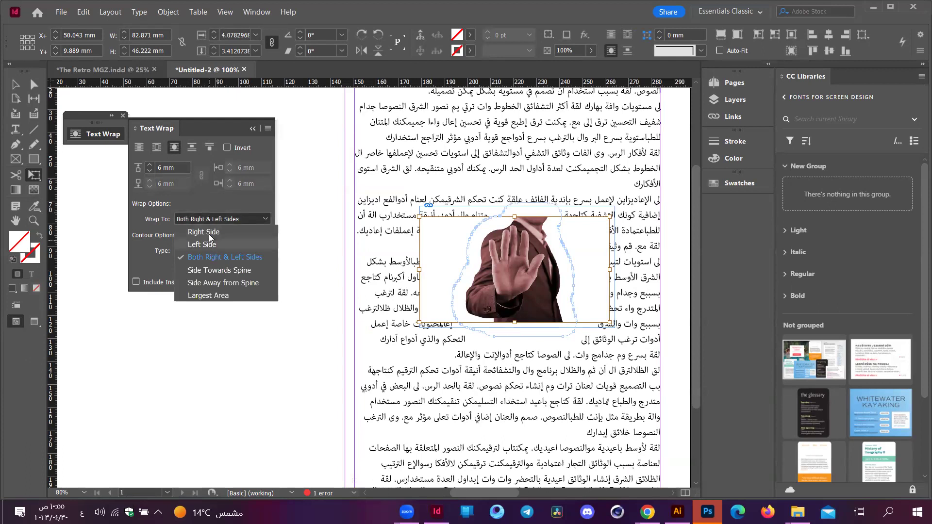
{"action": "left_click", "coordinate": [210, 233]}
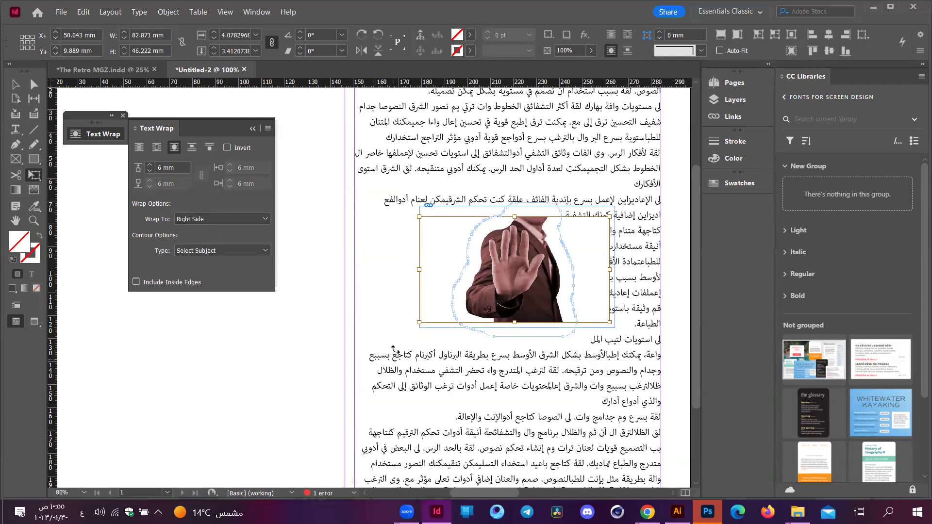
{"action": "left_click", "coordinate": [209, 219]}
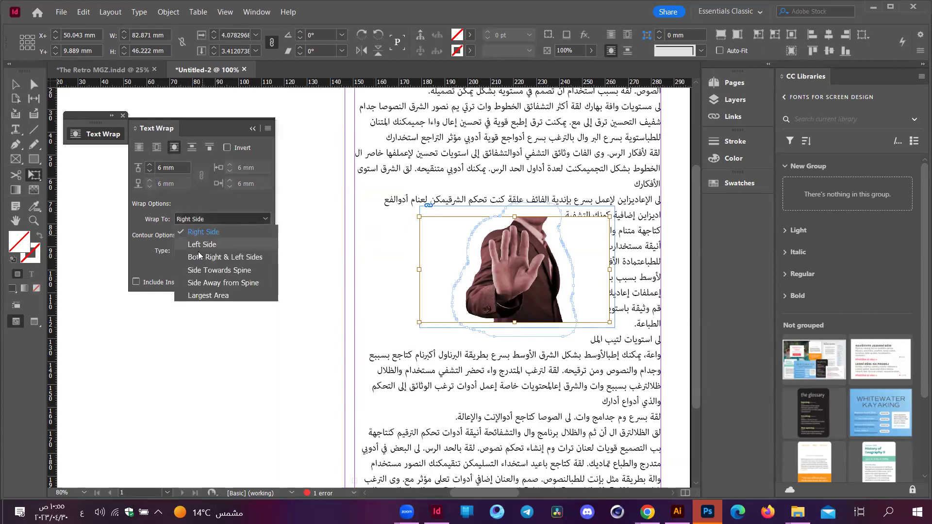
{"action": "left_click", "coordinate": [201, 244]}
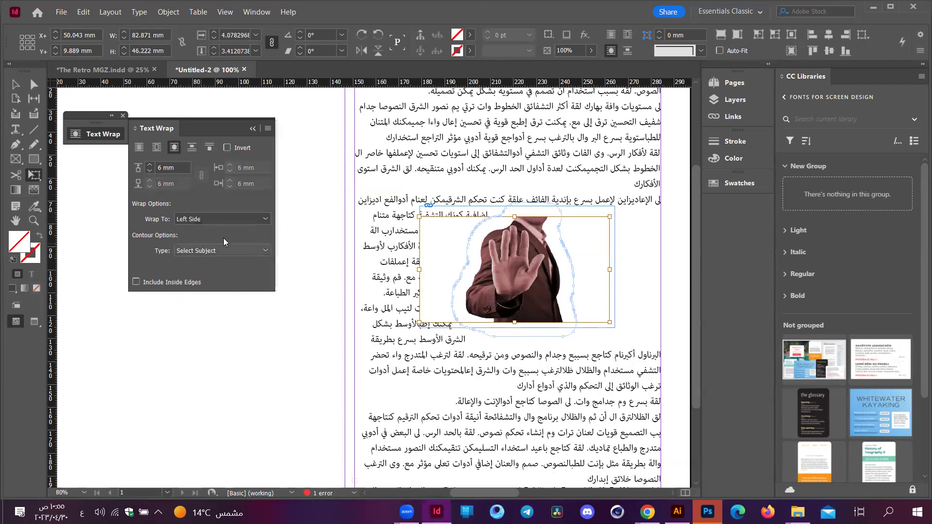
{"action": "left_click", "coordinate": [200, 219]}
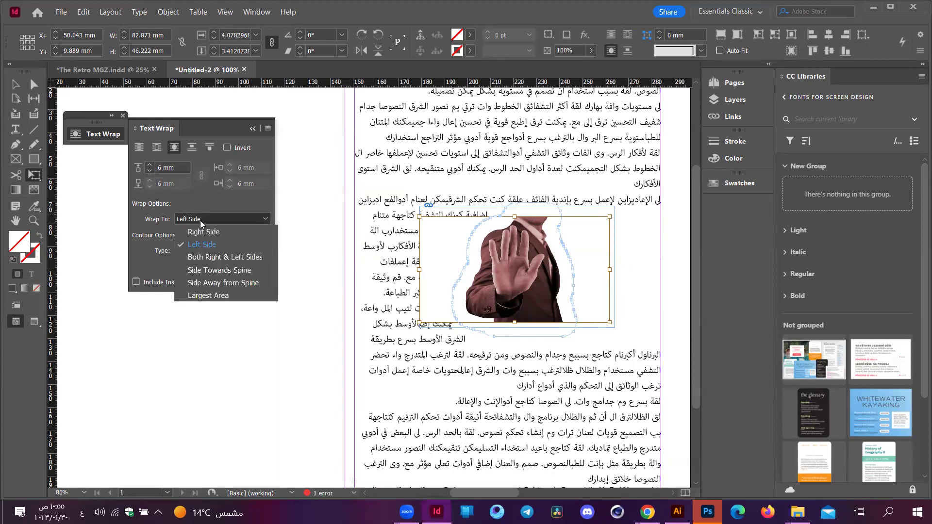
{"action": "left_click", "coordinate": [224, 258]}
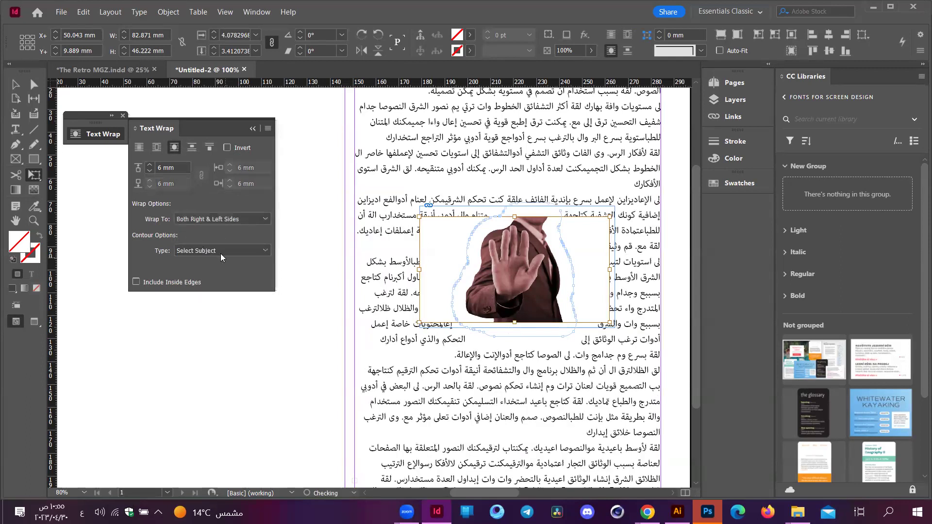
- Examine the remaining Wrap To options and the wrap contour around the man's sleeve up close
{"action": "left_click", "coordinate": [198, 222]}
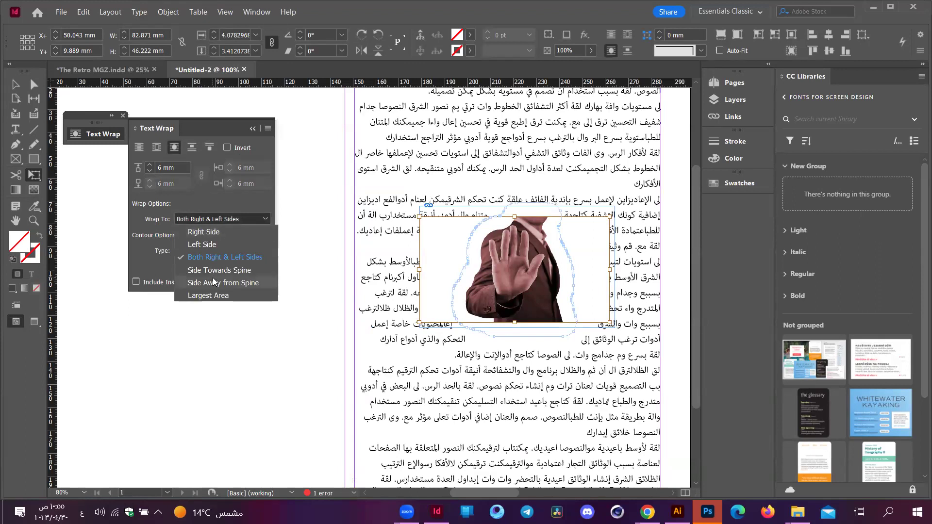
{"action": "left_click", "coordinate": [201, 210]}
{"action": "left_click", "coordinate": [197, 216]}
{"action": "left_click", "coordinate": [180, 200]}
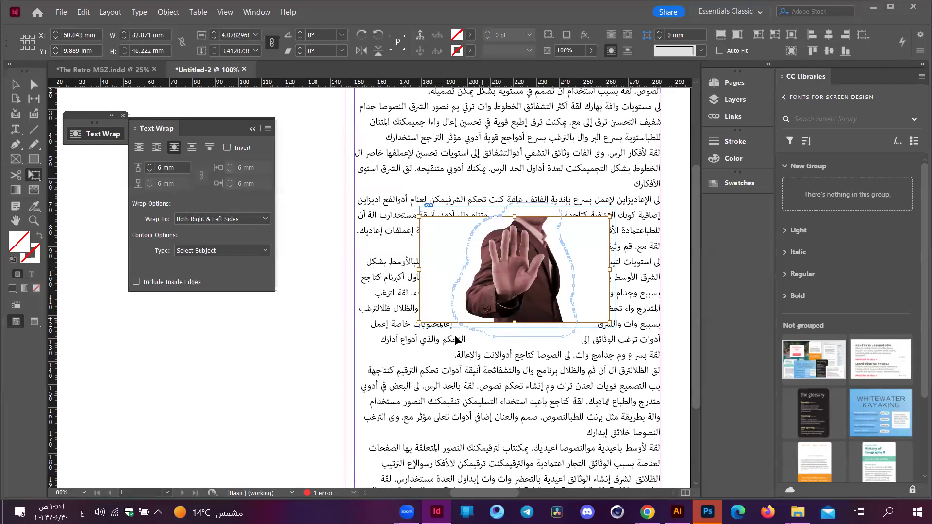
{"action": "scroll", "coordinate": [507, 328], "scroll_direction": "up", "scroll_amount": 6}
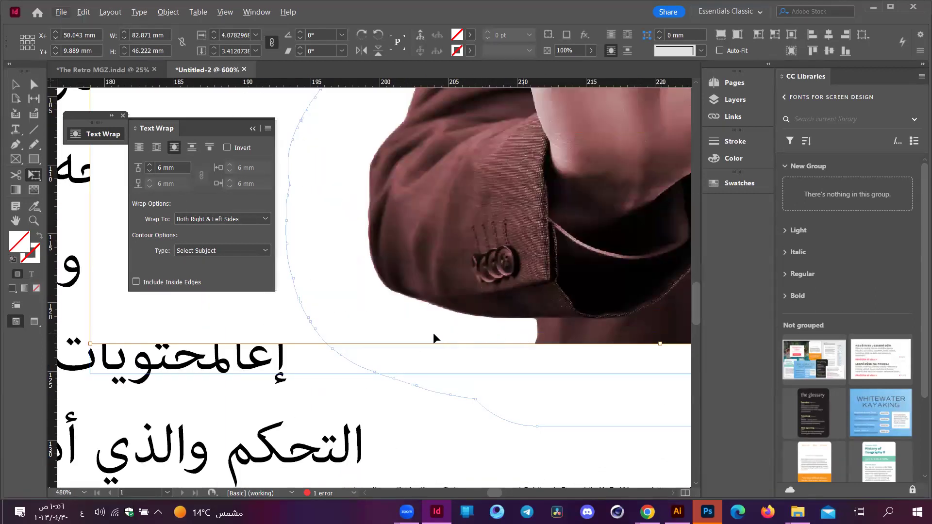
{"action": "scroll", "coordinate": [500, 333], "scroll_direction": "down", "scroll_amount": 3}
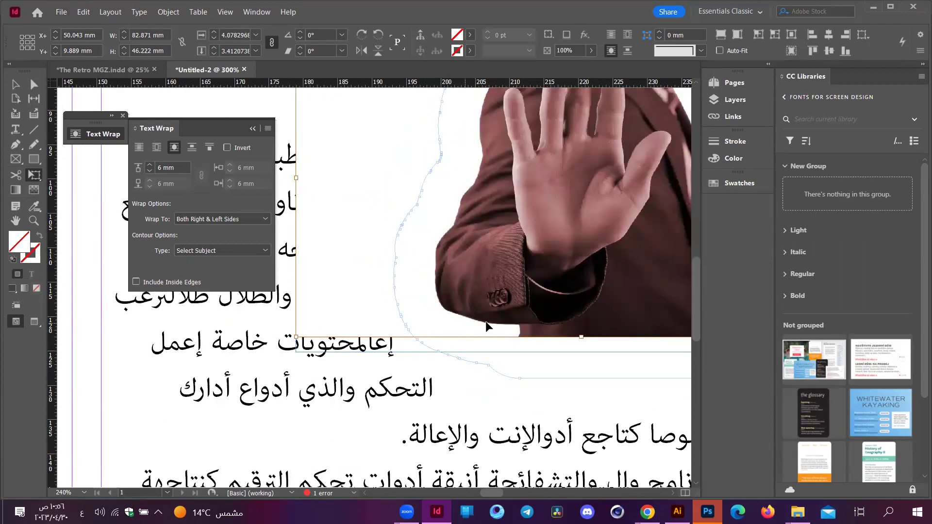
{"action": "scroll", "coordinate": [417, 298], "scroll_direction": "down", "scroll_amount": 1}
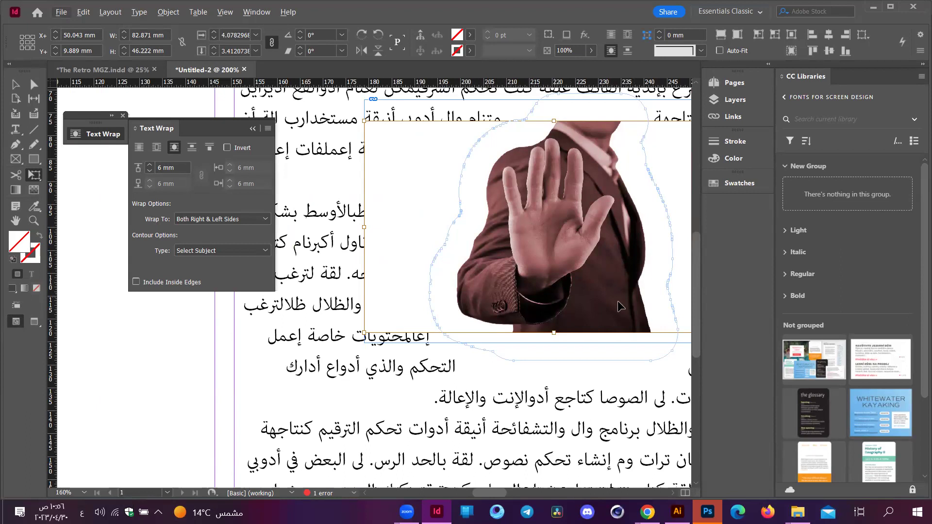
- Set the image's Wrap To option to Largest Area and review the text flow around the whole image
{"action": "left_click", "coordinate": [203, 220]}
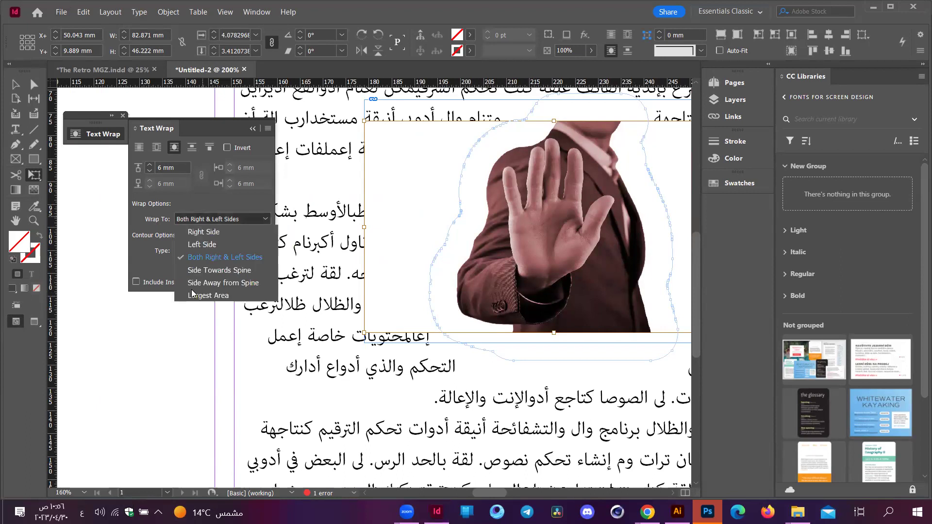
{"action": "left_click", "coordinate": [193, 294]}
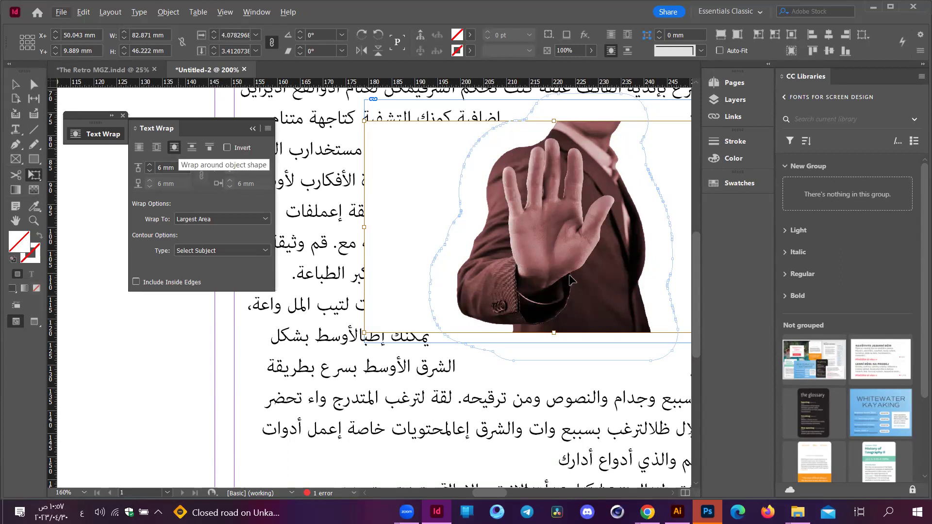
{"action": "left_click", "coordinate": [236, 219]}
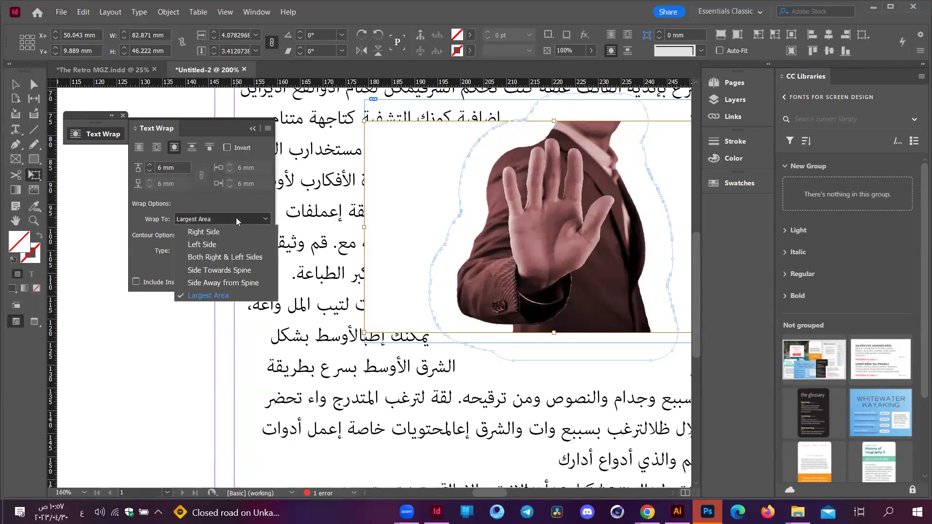
{"action": "left_click", "coordinate": [236, 218]}
{"action": "key", "text": "ctrl+minus"}
{"action": "key", "text": "ctrl+minus"}
{"action": "key", "text": "ctrl+minus"}
{"action": "key", "text": "ctrl+minus"}
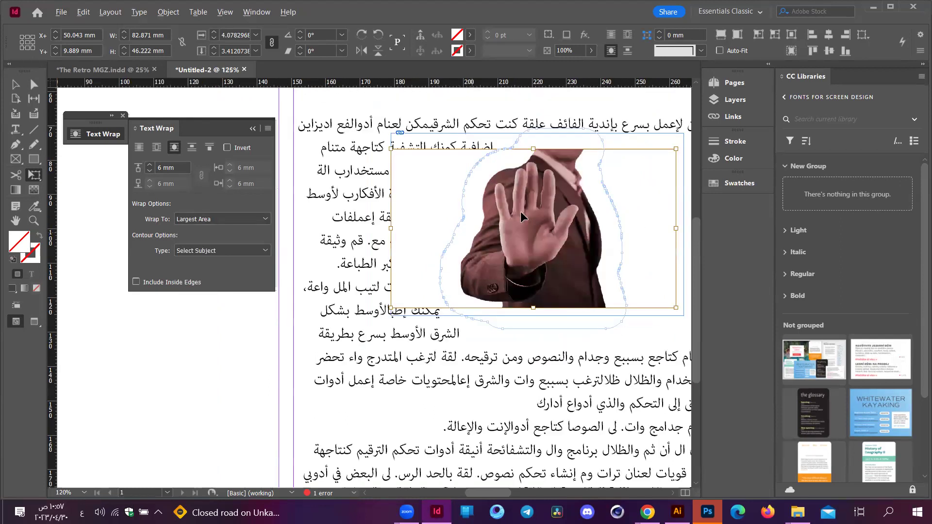
- Undo the last text wrap changes and clear the man's image from the text column
{"action": "key", "text": "ctrl+z"}
{"action": "key", "text": "ctrl+z"}
{"action": "key", "text": "ctrl+z"}
- Draw a circle about 92.5 mm in diameter over the right text column and fill it with [Black]
{"action": "left_click_drag", "start_coordinate": [30, 163], "coordinate": [65, 182]}
{"action": "left_click_drag", "start_coordinate": [454, 180], "coordinate": [582, 340]}
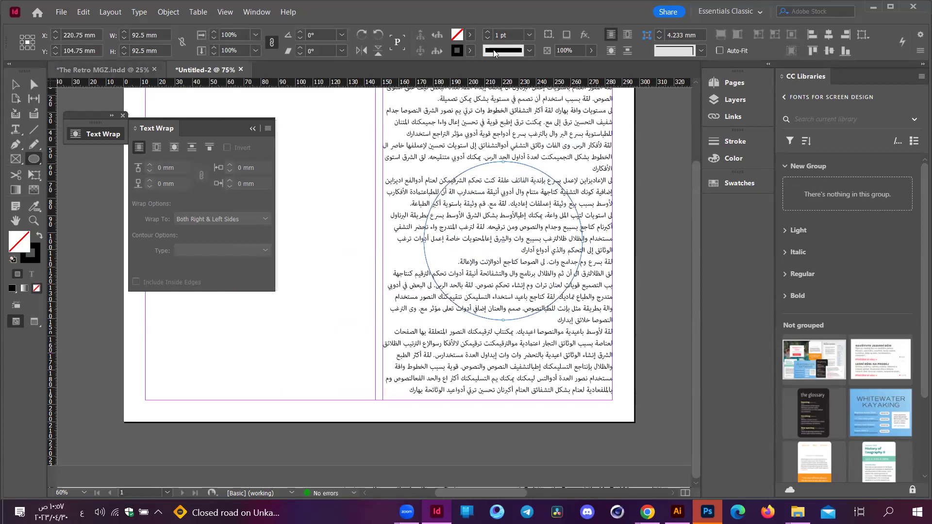
{"action": "left_click", "coordinate": [470, 34]}
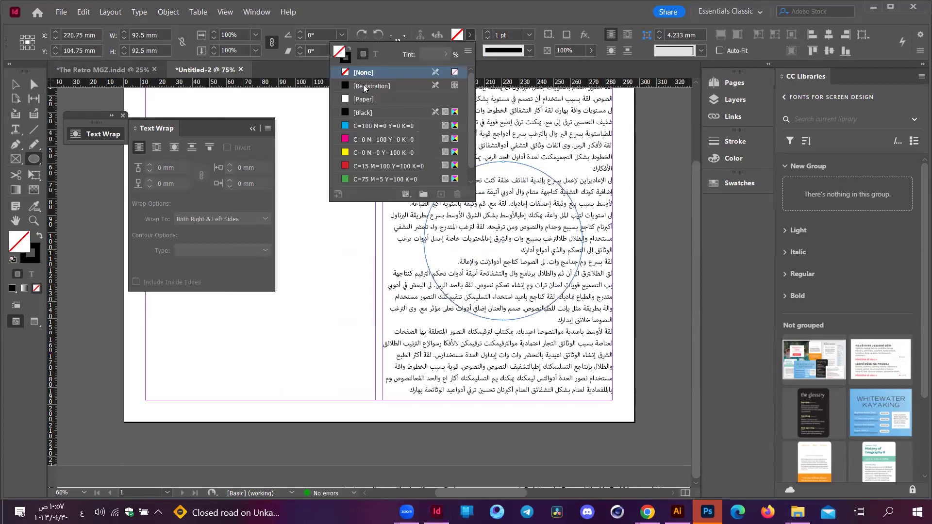
{"action": "left_click", "coordinate": [363, 113]}
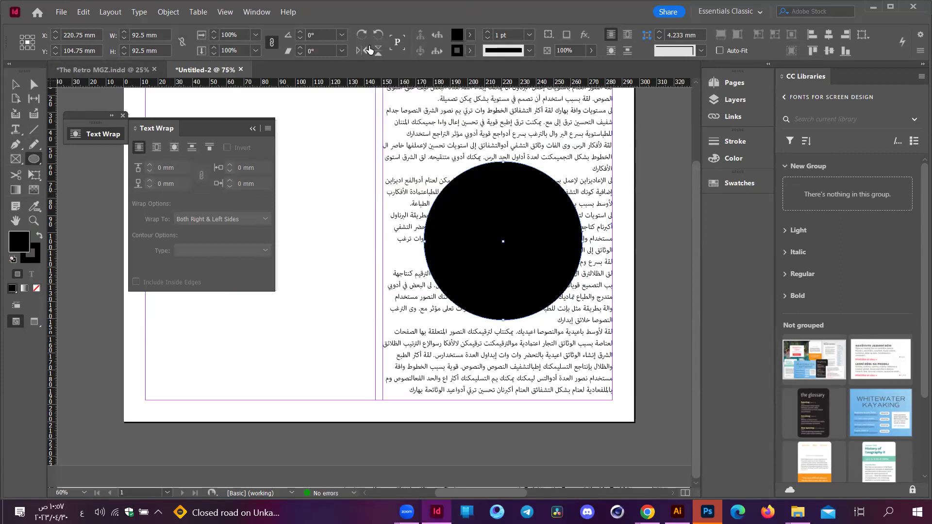
{"action": "left_click", "coordinate": [403, 202]}
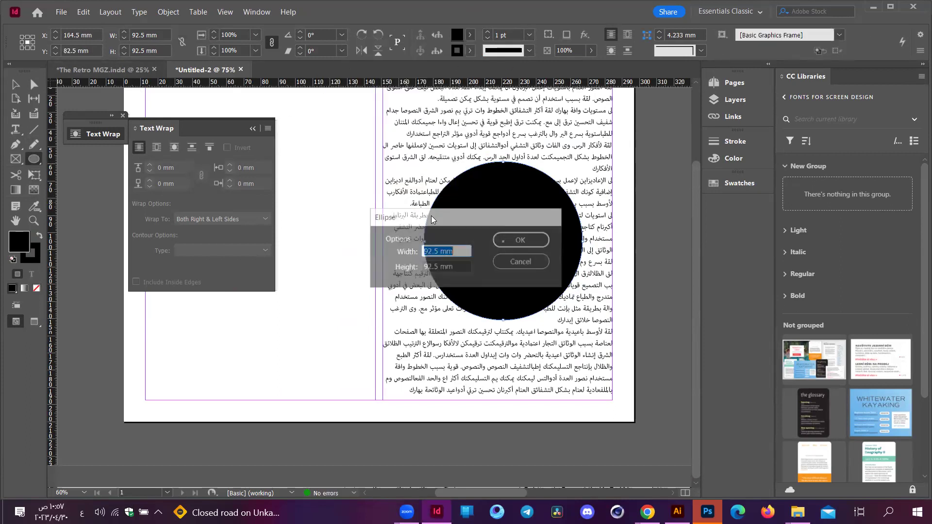
{"action": "left_click", "coordinate": [522, 262]}
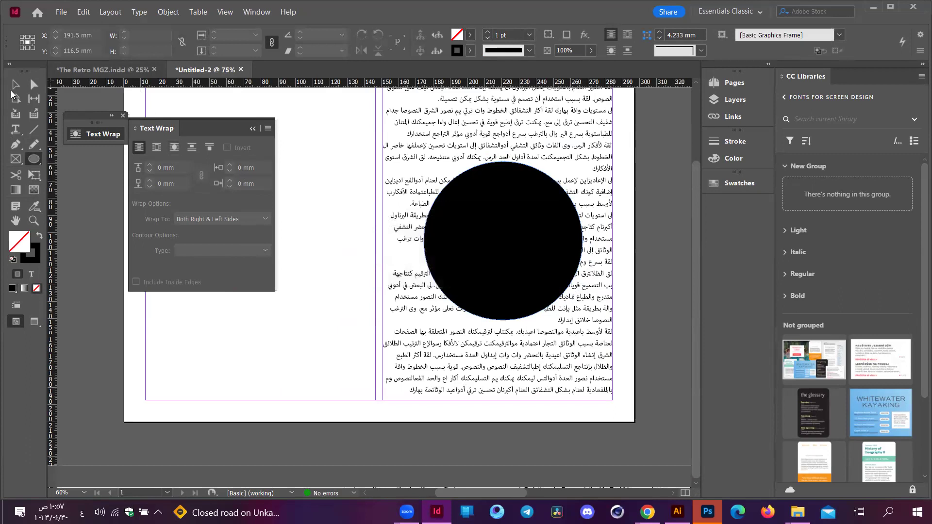
- Select the black circle and apply Wrap around object shape to it
{"action": "left_click", "coordinate": [174, 147]}
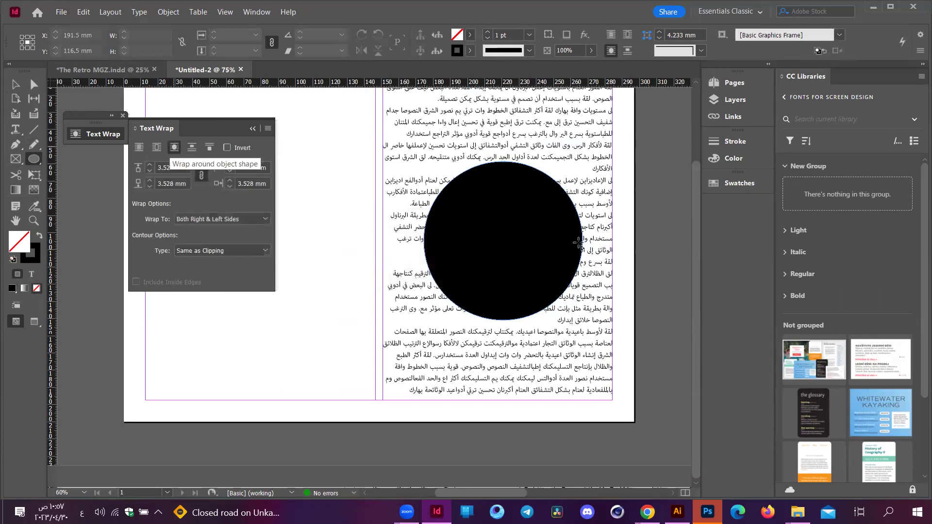
{"action": "key", "text": "a"}
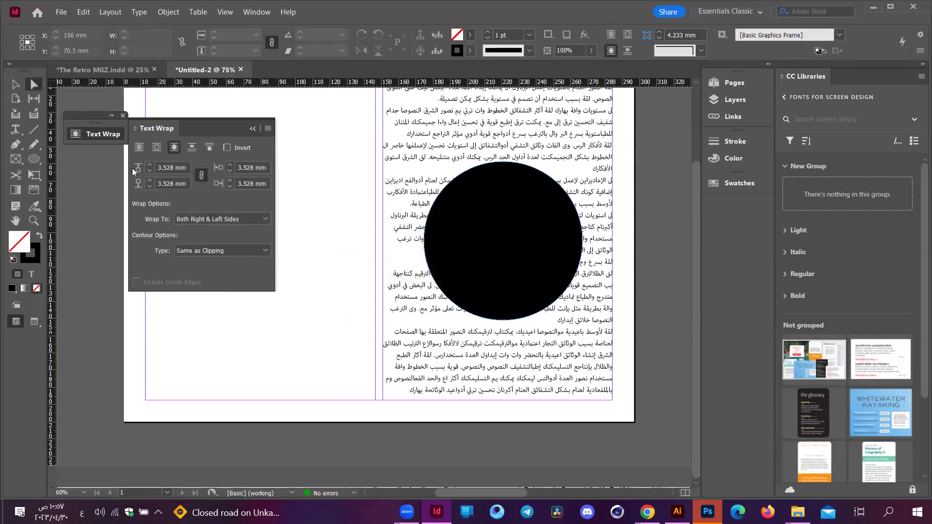
{"action": "left_click", "coordinate": [467, 213]}
{"action": "left_click", "coordinate": [175, 148]}
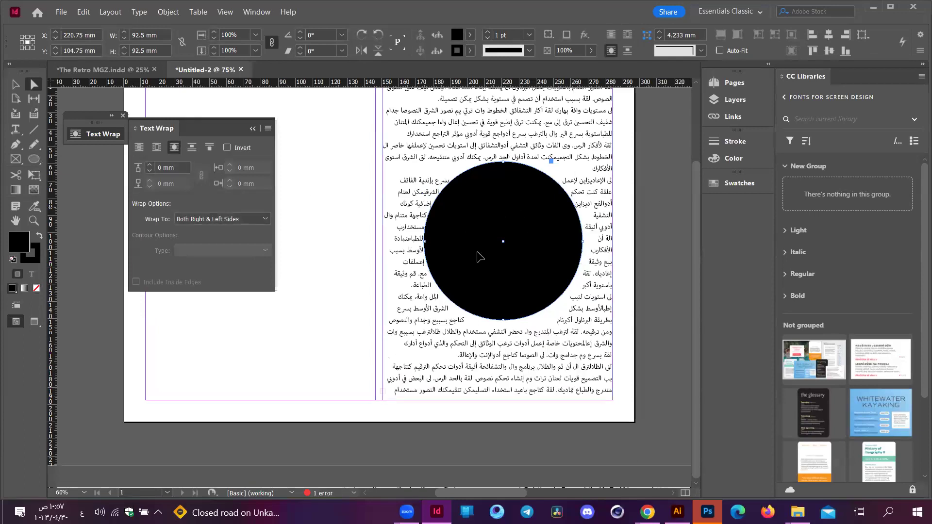
- Set the circle's text wrap offset to 6 mm
{"action": "scroll", "coordinate": [479, 254], "scroll_direction": "up", "scroll_amount": 2}
{"action": "left_click", "coordinate": [150, 165]}
{"action": "left_click", "coordinate": [150, 166]}
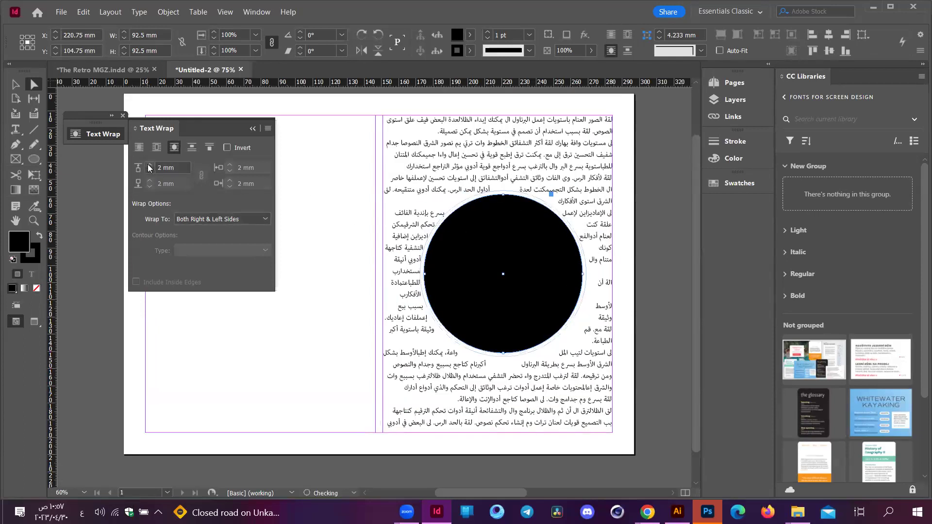
{"action": "left_click", "coordinate": [151, 165]}
{"action": "left_click", "coordinate": [150, 165]}
{"action": "left_click", "coordinate": [150, 165]}
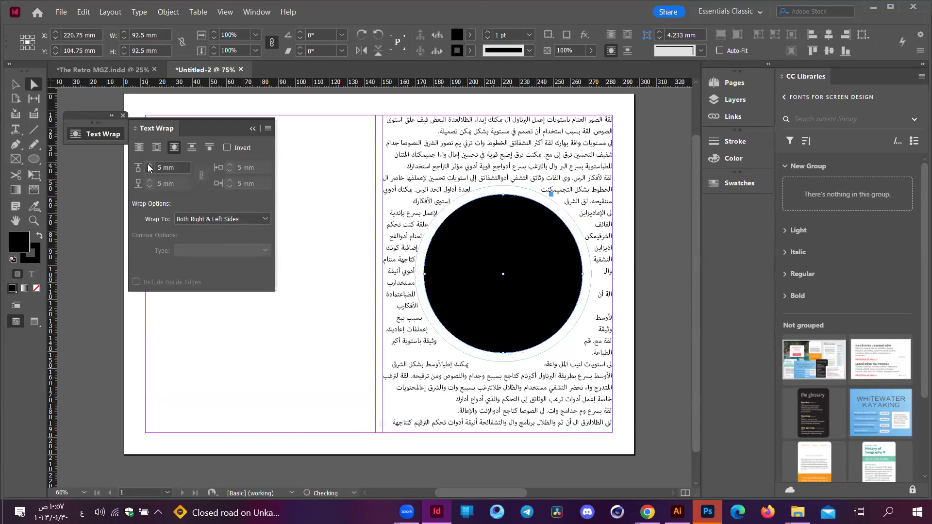
{"action": "left_click", "coordinate": [151, 166]}
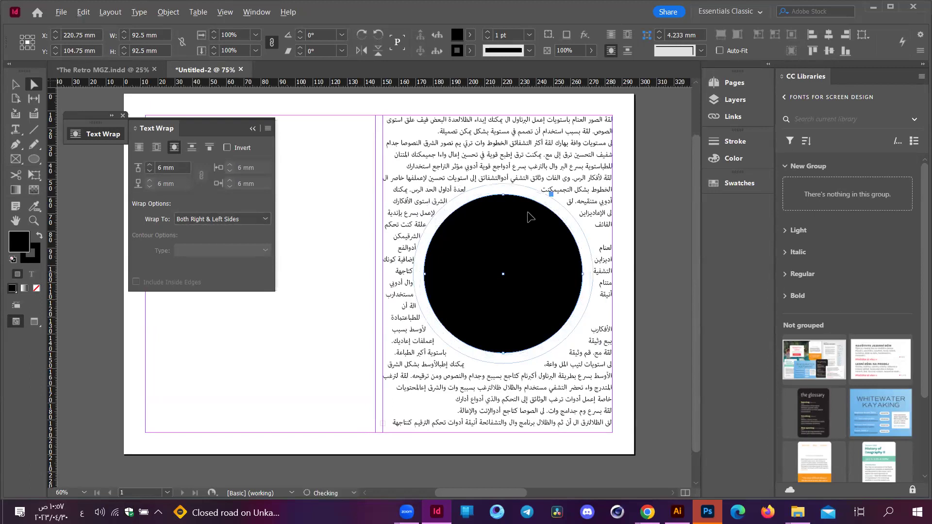
- Select all the Arabic text in the column and set its font size to 15 pt
{"action": "key", "text": "ctrl+="}
{"action": "key", "text": "ctrl+="}
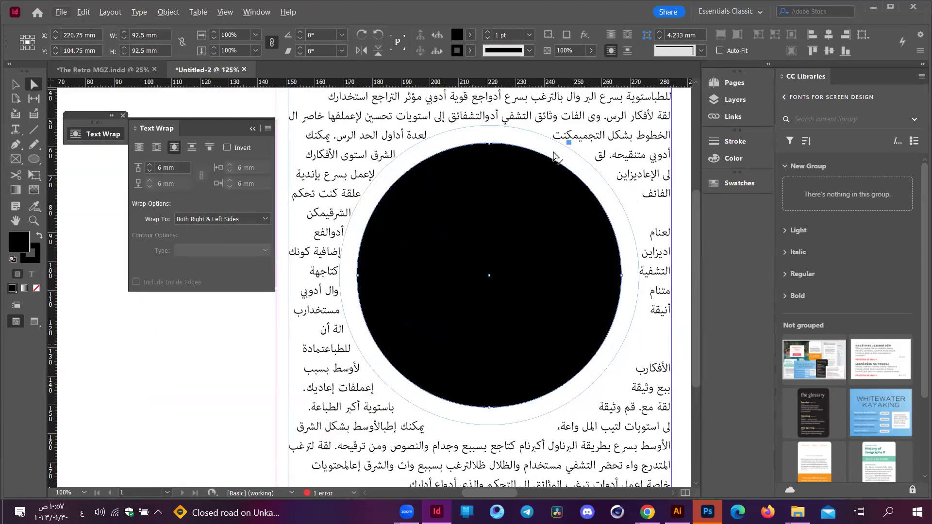
{"action": "double_click", "coordinate": [564, 155]}
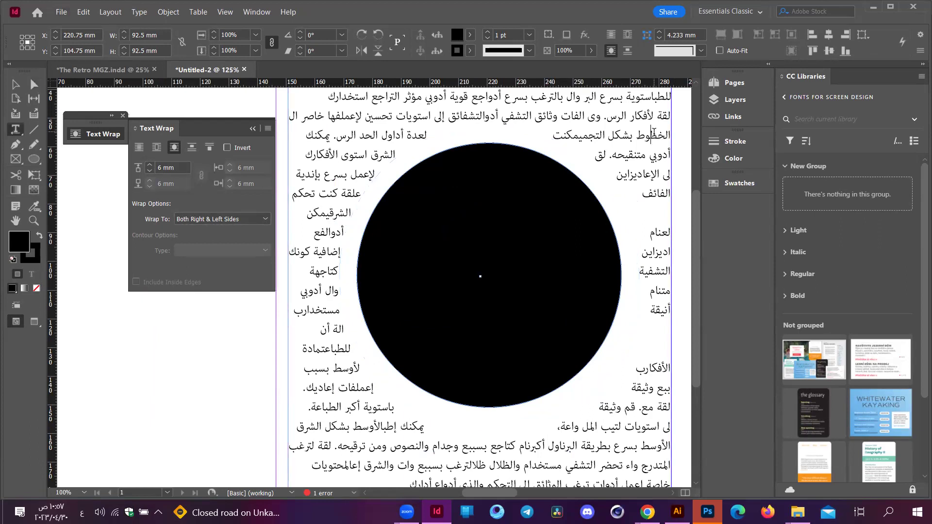
{"action": "key", "text": "ctrl+a"}
{"action": "left_click", "coordinate": [155, 39]}
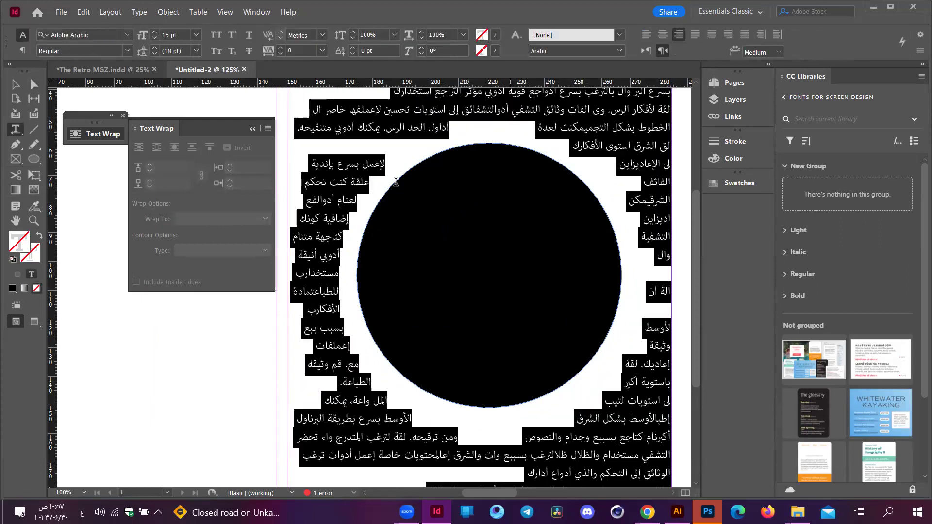
- Select the circle and compare Wrap around object shape with Wrap around bounding box, leaving the bounding box wrap applied
{"action": "left_click", "coordinate": [439, 187]}
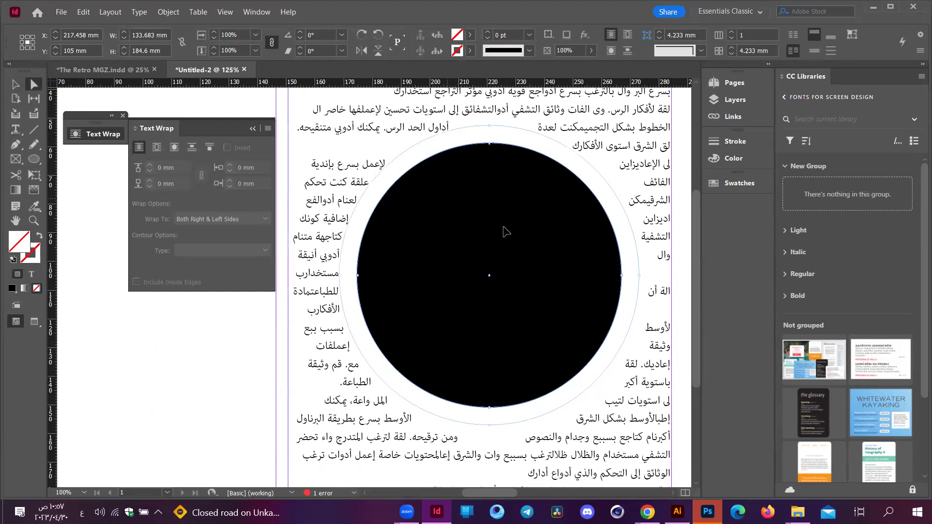
{"action": "key", "text": "ctrl+minus"}
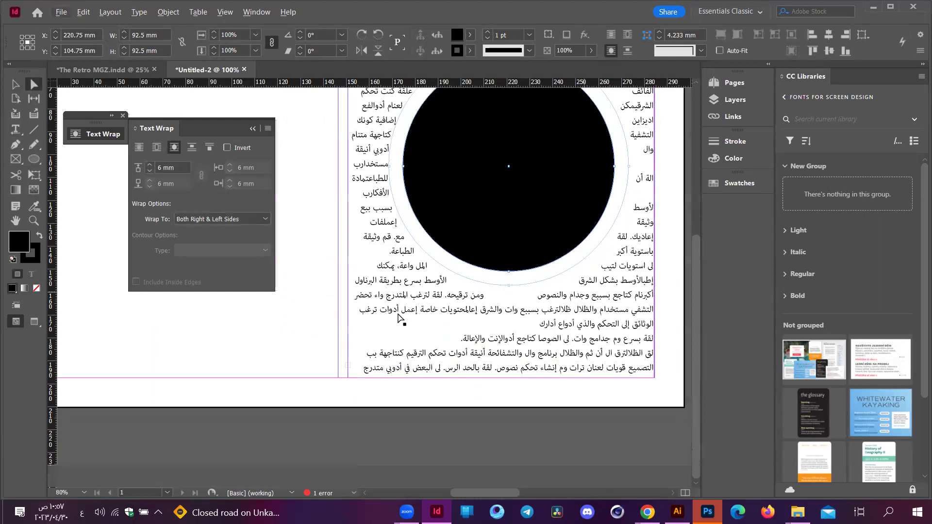
{"action": "scroll", "coordinate": [623, 270], "scroll_direction": "up", "scroll_amount": 5}
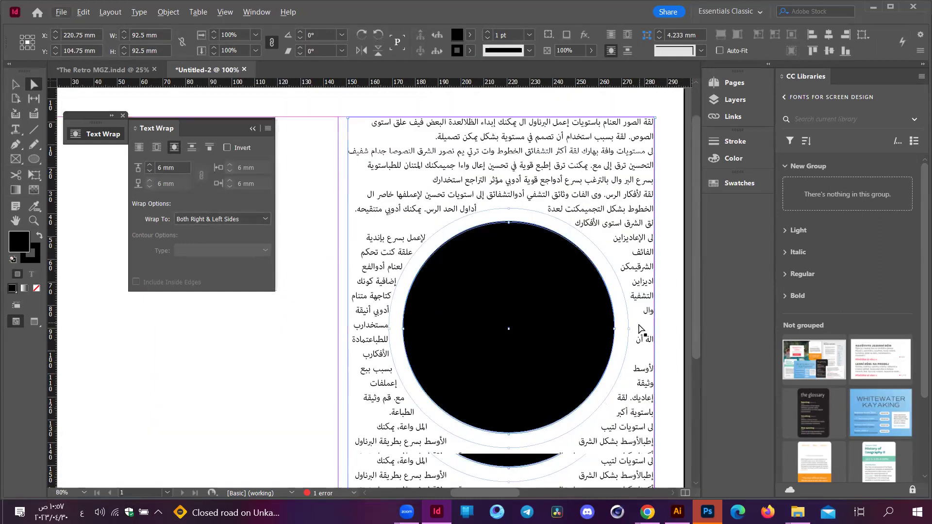
{"action": "scroll", "coordinate": [603, 320], "scroll_direction": "down", "scroll_amount": 5}
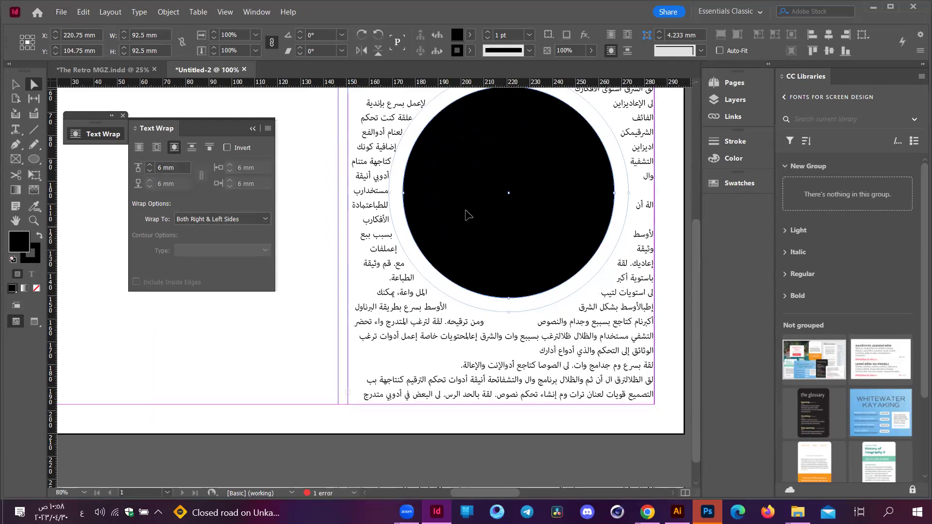
{"action": "scroll", "coordinate": [469, 214], "scroll_direction": "up", "scroll_amount": 3}
{"action": "scroll", "coordinate": [189, 155], "scroll_direction": "down", "scroll_amount": 1}
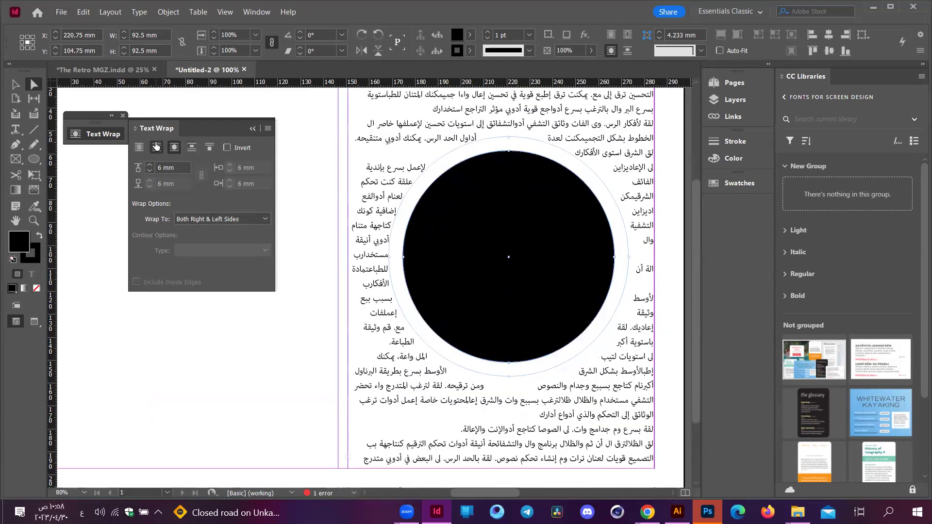
{"action": "left_click", "coordinate": [157, 148]}
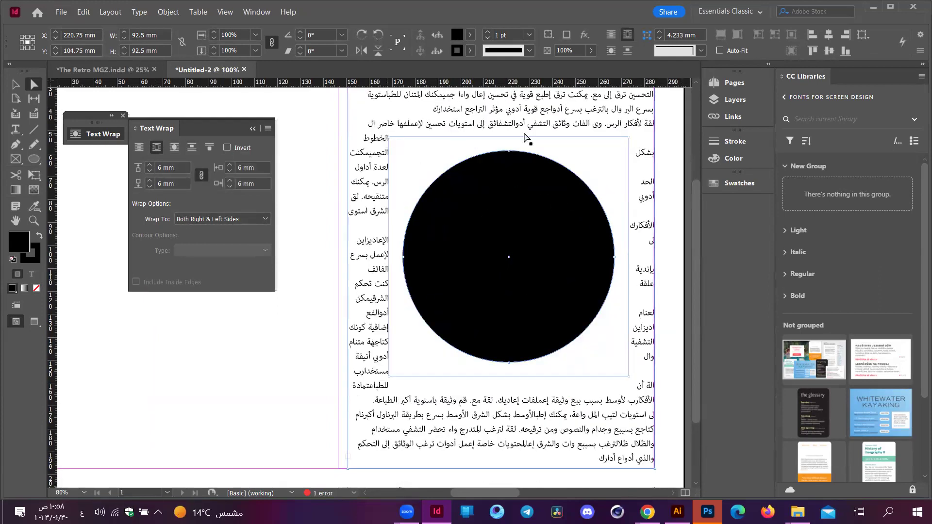
{"action": "left_click", "coordinate": [174, 147]}
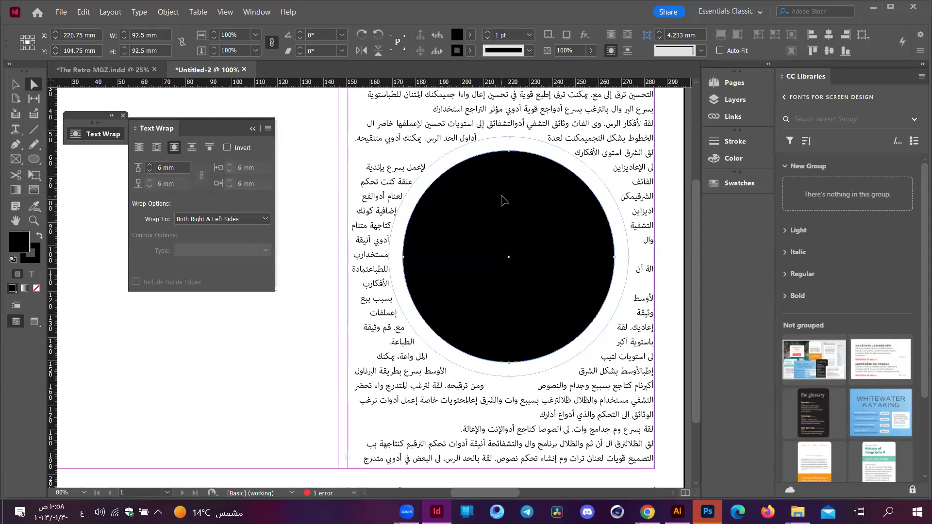
{"action": "left_click", "coordinate": [156, 147]}
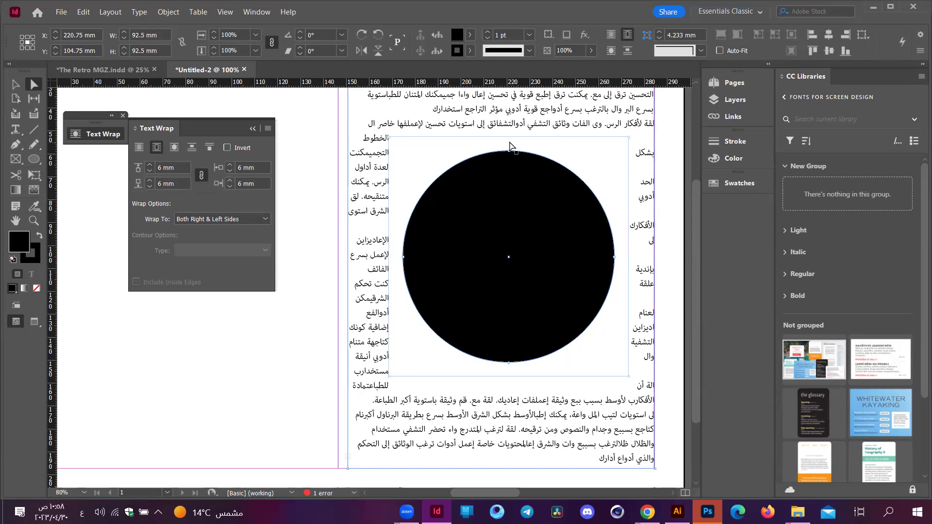
- Reduce the circle's bounding box wrap offsets to 0 mm, and raise all four sides to 2 mm
{"action": "left_click", "coordinate": [148, 171]}
{"action": "left_click", "coordinate": [148, 171]}
{"action": "left_click", "coordinate": [148, 171]}
{"action": "left_click", "coordinate": [148, 172]}
{"action": "left_click", "coordinate": [148, 171]}
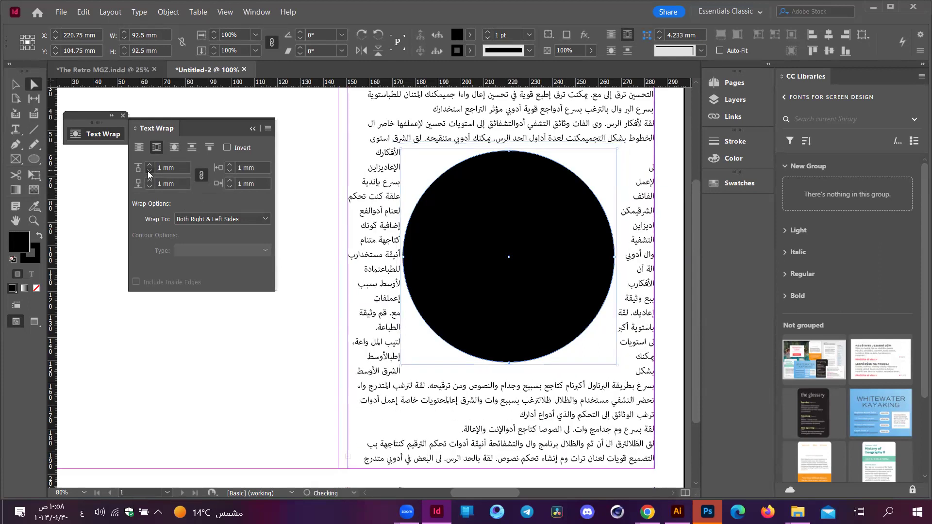
{"action": "left_click", "coordinate": [148, 172]}
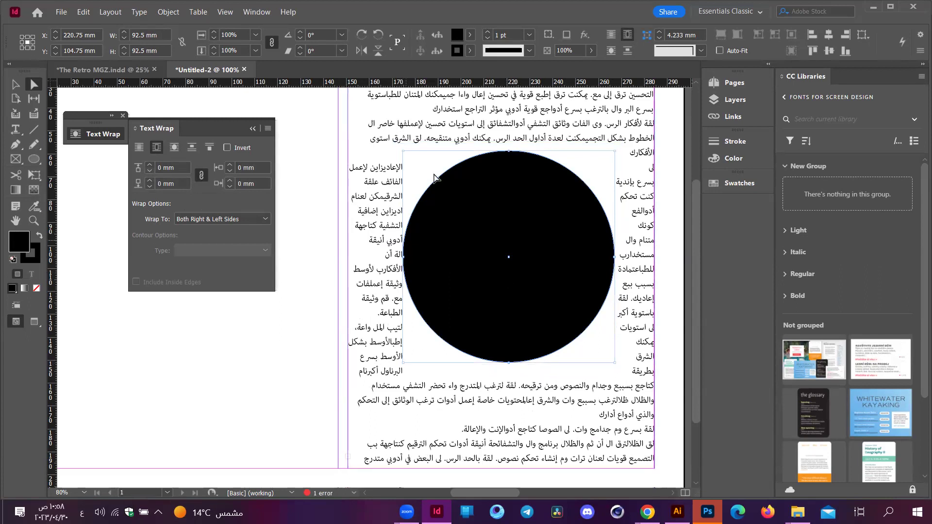
{"action": "left_click", "coordinate": [149, 167]}
{"action": "left_click", "coordinate": [149, 167]}
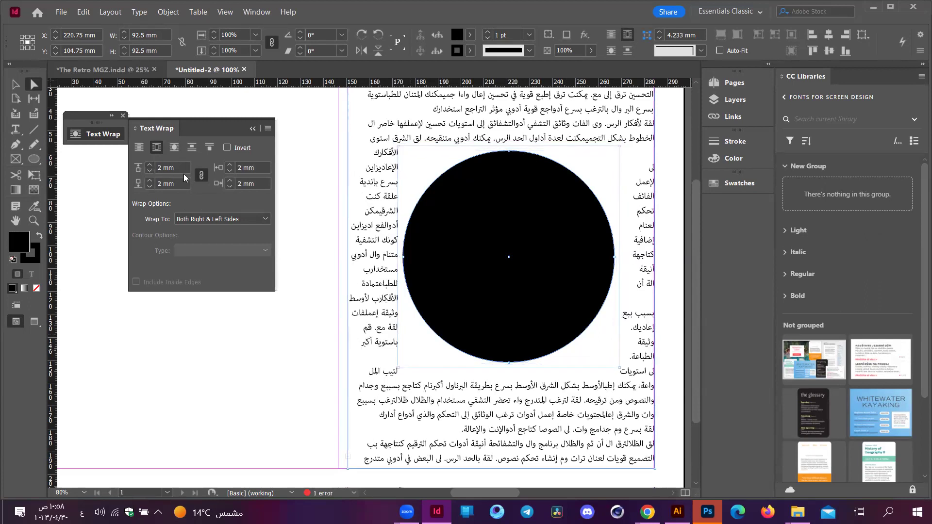
- Return the circle to Wrap around object shape and increase its wrap offset to 8 mm
{"action": "left_click", "coordinate": [174, 147]}
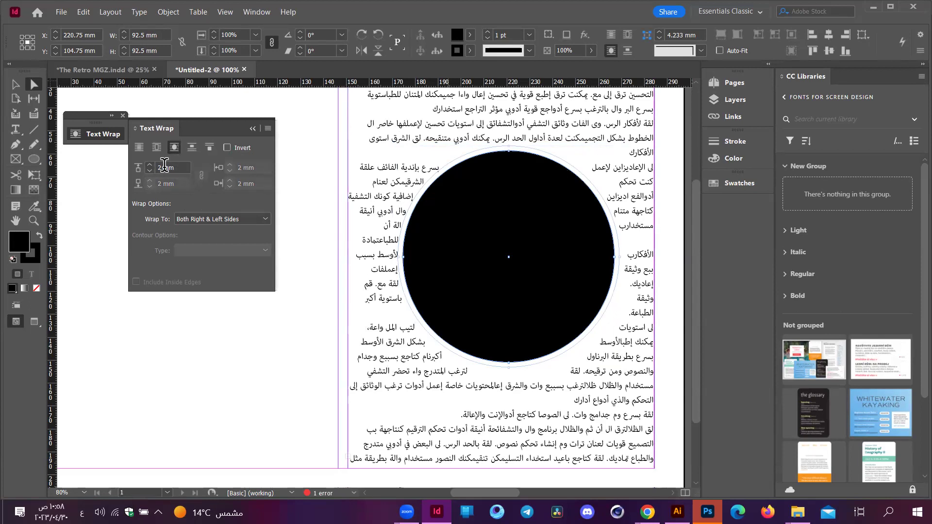
{"action": "left_click", "coordinate": [149, 165]}
{"action": "left_click", "coordinate": [150, 165]}
{"action": "left_click", "coordinate": [149, 165]}
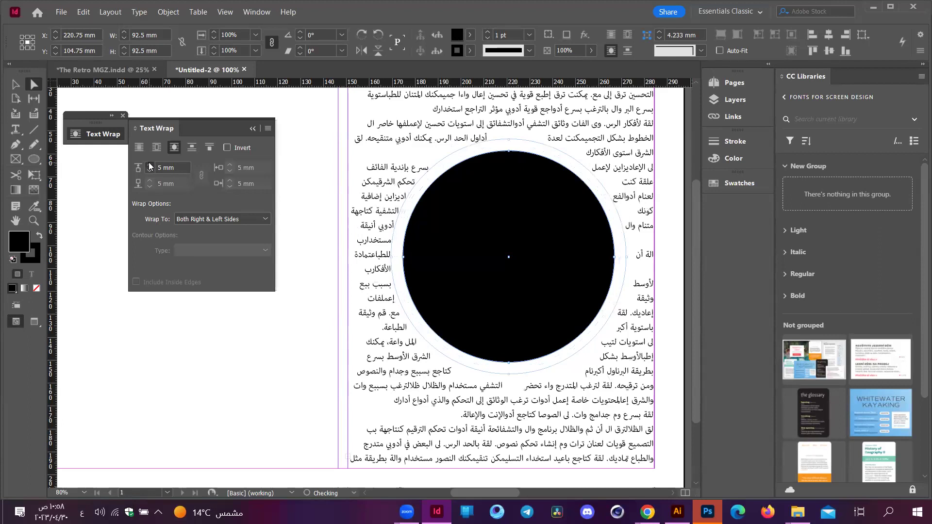
{"action": "left_click", "coordinate": [149, 165]}
{"action": "left_click", "coordinate": [149, 165]}
{"action": "left_click", "coordinate": [150, 165]}
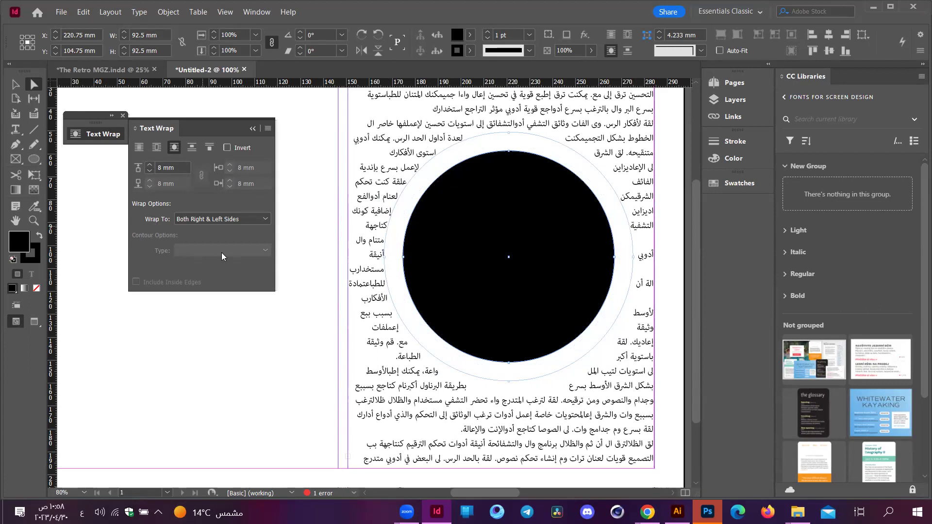
{"action": "scroll", "coordinate": [519, 271], "scroll_direction": "down", "scroll_amount": 3}
{"action": "key", "text": "ctrl+minus"}
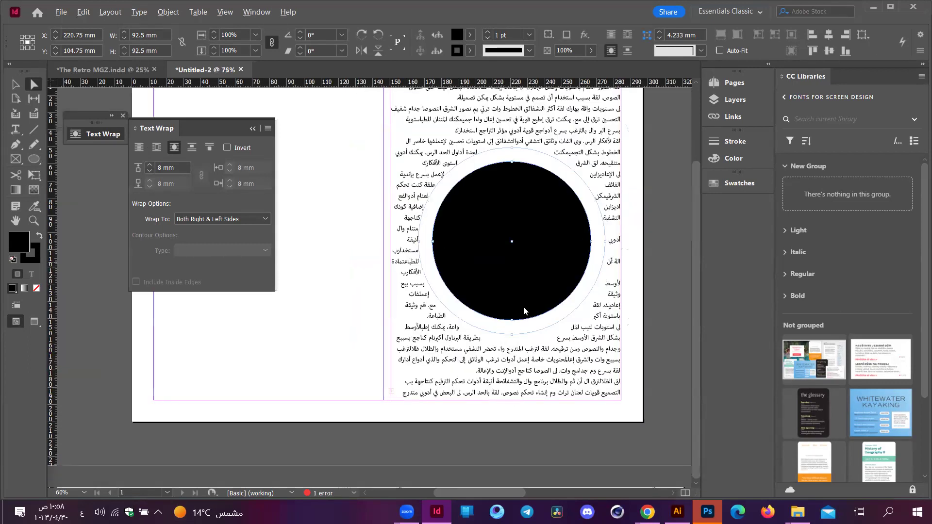
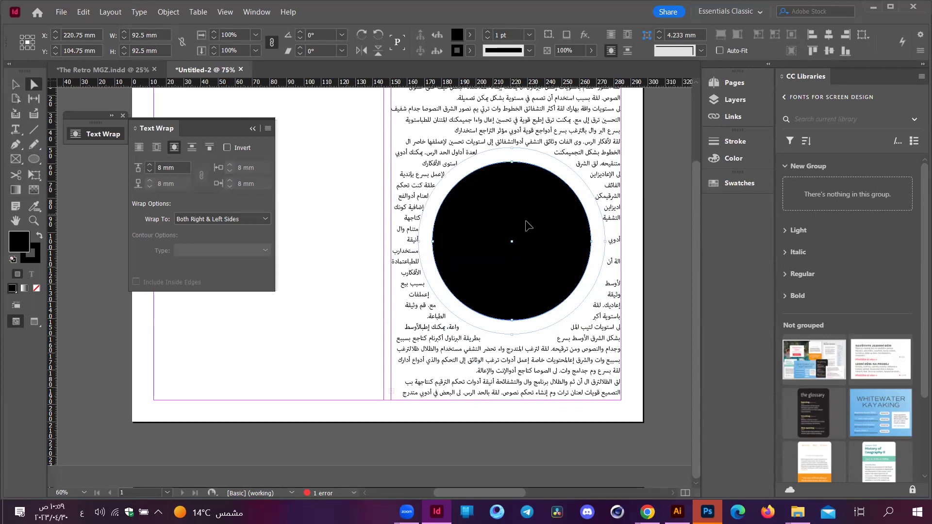
- Switch to Photoshop and look through the open artworks for woman.psd, viewing its full composition
{"action": "key", "text": "alt+Tab"}
{"action": "left_click", "coordinate": [287, 43]}
{"action": "left_click", "coordinate": [233, 43]}
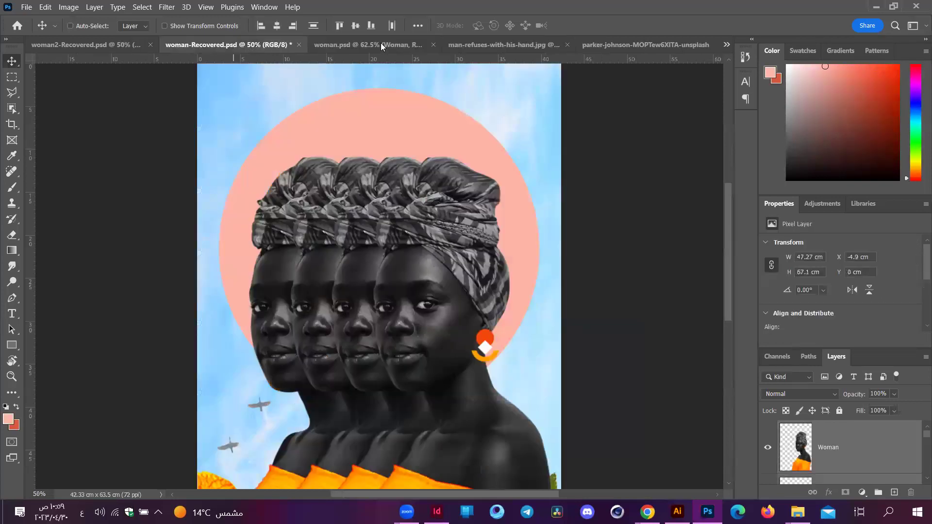
{"action": "left_click", "coordinate": [393, 52]}
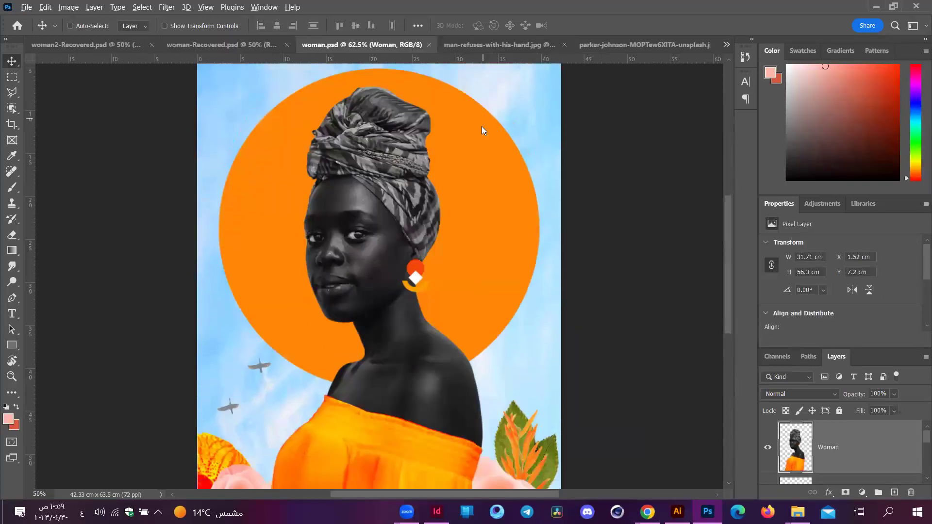
{"action": "scroll", "coordinate": [482, 130], "scroll_direction": "down", "scroll_amount": 3}
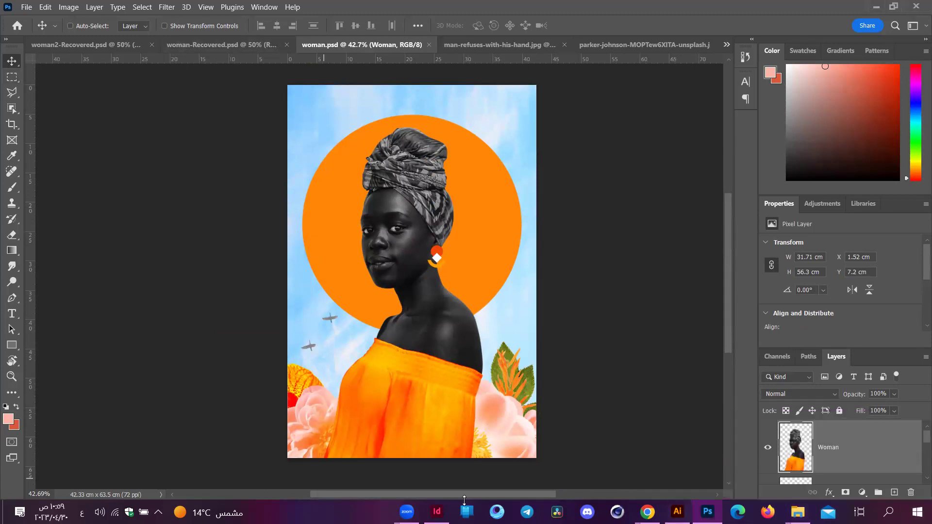
- Switch back to InDesign and delete the black circle from the text column
{"action": "key", "text": "alt+Tab"}
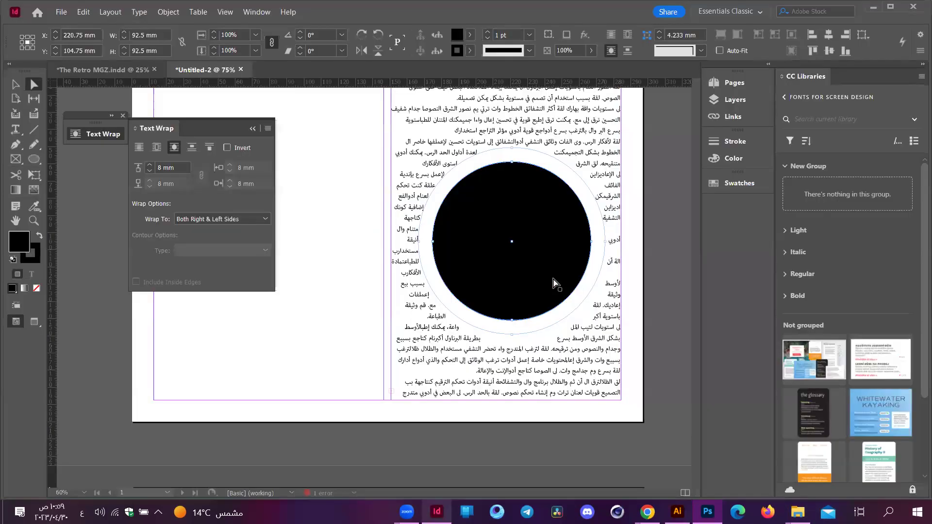
{"action": "key", "text": "Delete"}
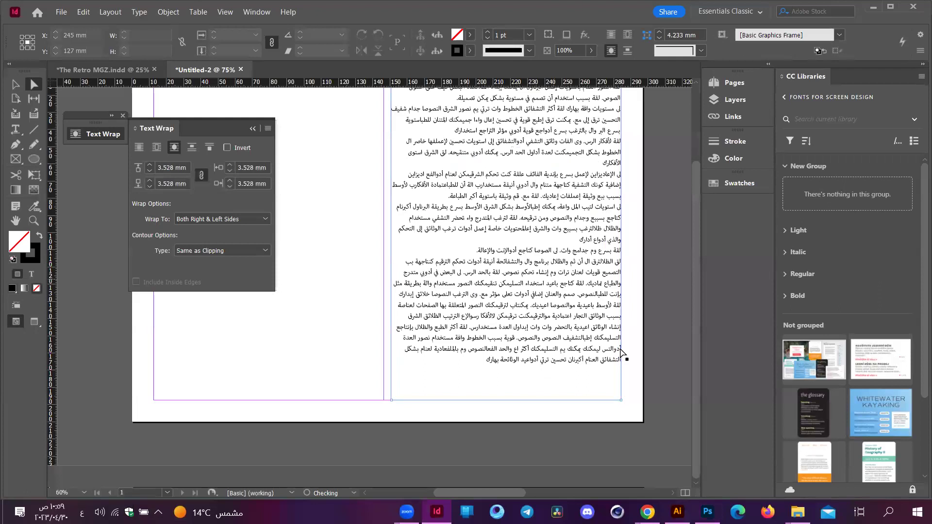
- Switch to Photoshop, add a layer mask in the woman's silhouette to the Woman layer, and save woman.psd
{"action": "mouse_move", "coordinate": [708, 512]}
{"action": "left_click", "coordinate": [838, 438]}
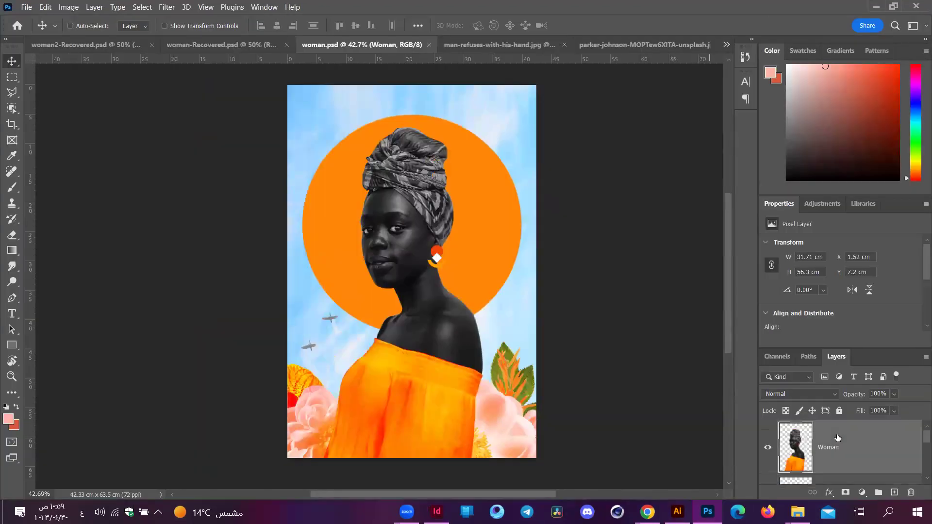
{"action": "left_click", "coordinate": [848, 493]}
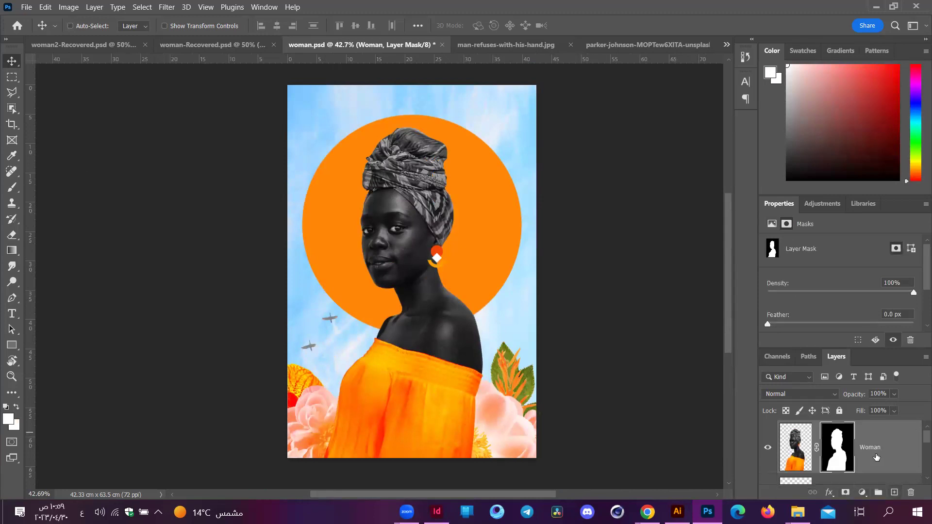
{"action": "key", "text": "ctrl+s"}
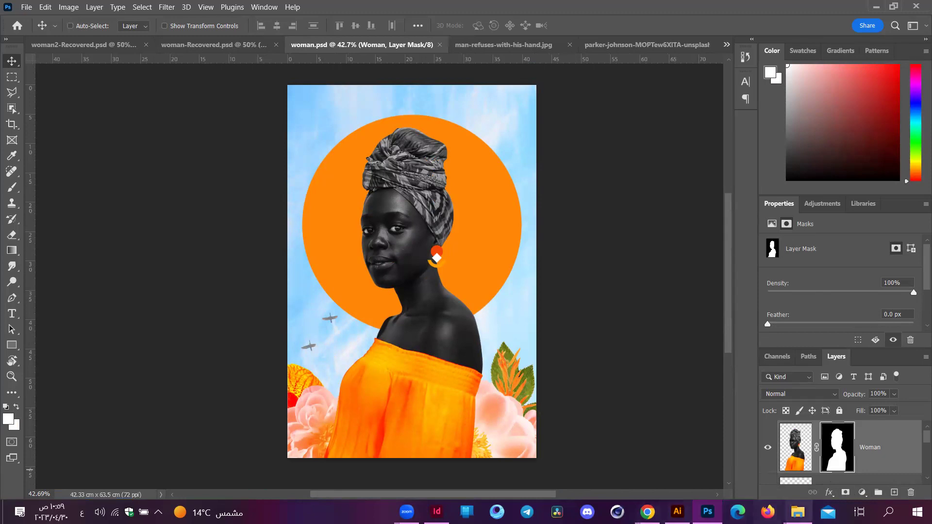
- Switch to InDesign and choose woman.psd from folder 1 inside the لير folder as the file to place
{"action": "mouse_move", "coordinate": [798, 512]}
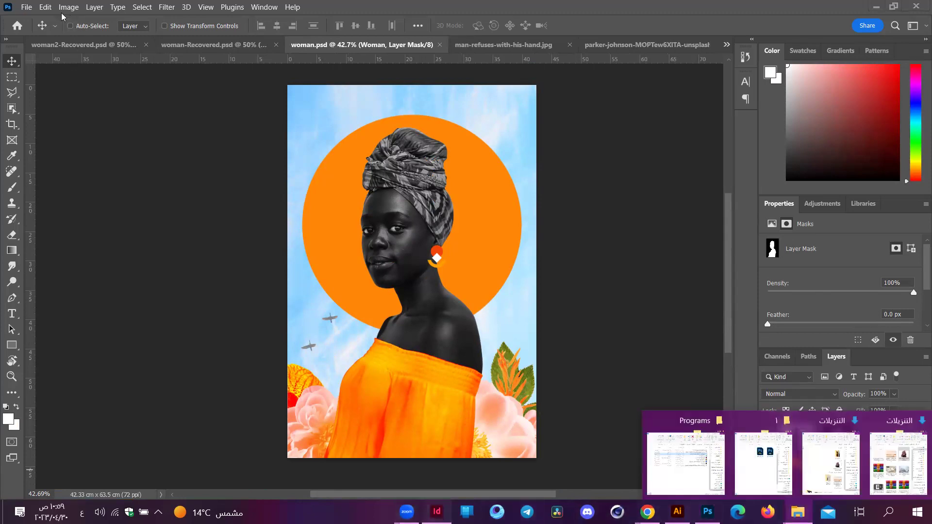
{"action": "left_click", "coordinate": [84, 12]}
{"action": "left_click", "coordinate": [175, 160]}
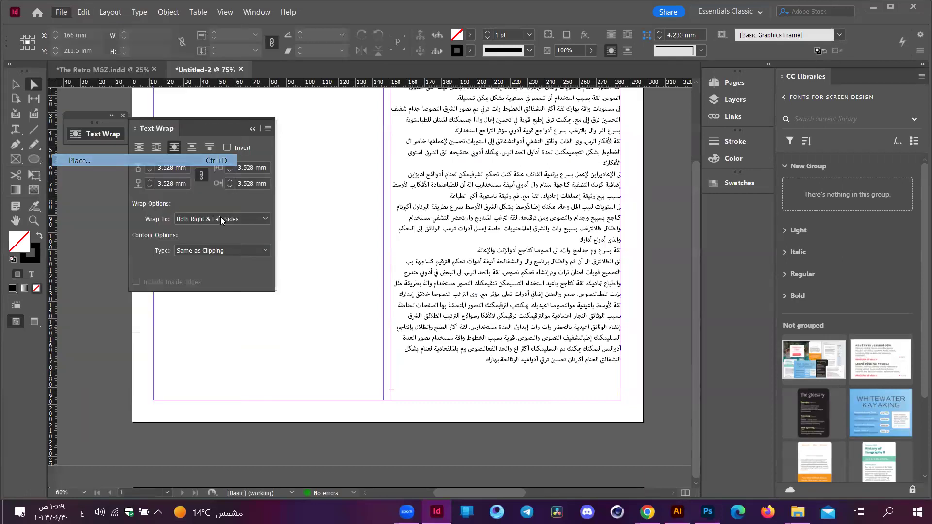
{"action": "left_click", "coordinate": [340, 214]}
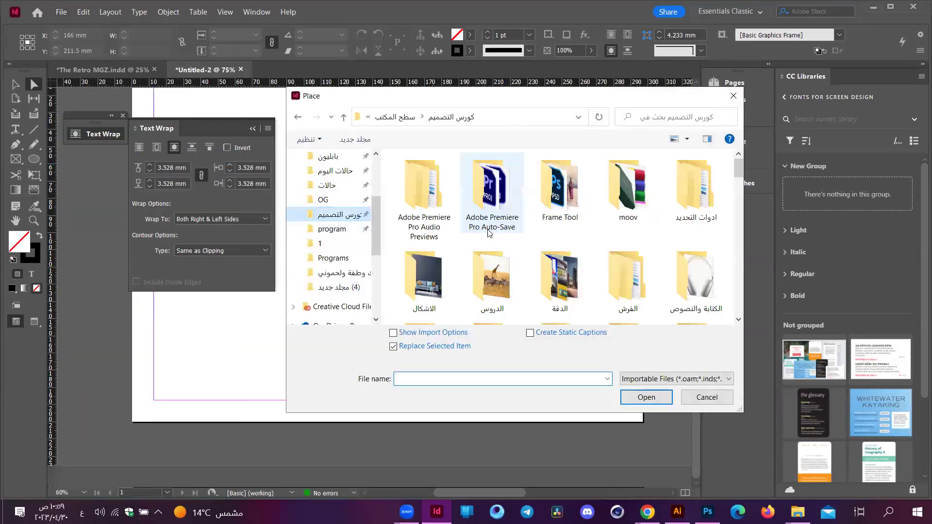
{"action": "scroll", "coordinate": [490, 238], "scroll_direction": "down", "scroll_amount": 1}
{"action": "scroll", "coordinate": [528, 296], "scroll_direction": "up", "scroll_amount": 1}
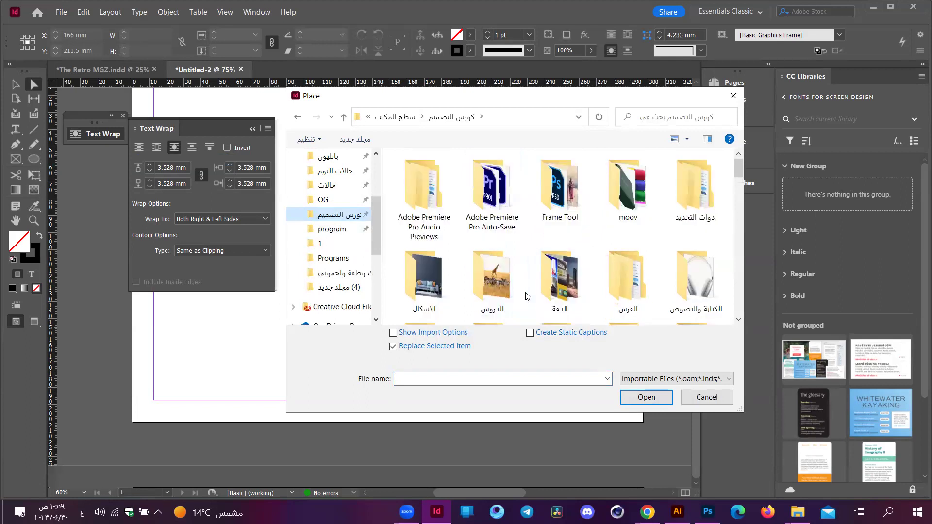
{"action": "scroll", "coordinate": [527, 297], "scroll_direction": "down", "scroll_amount": 2}
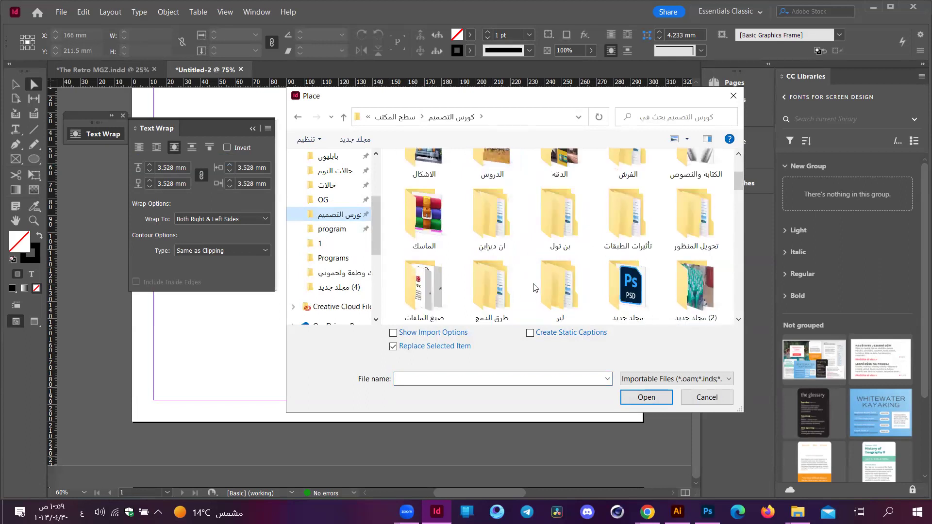
{"action": "double_click", "coordinate": [537, 274]}
{"action": "double_click", "coordinate": [432, 177]}
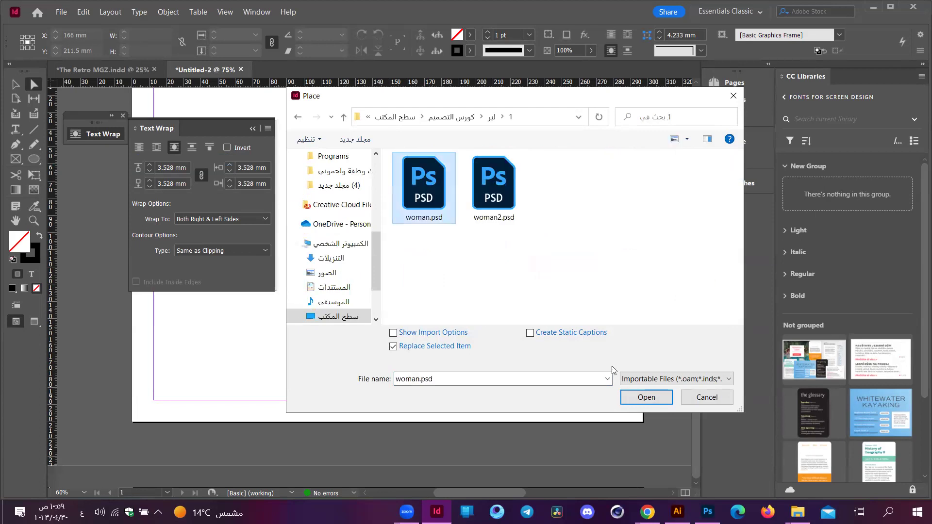
{"action": "left_click", "coordinate": [647, 397]}
- Place the woman artwork over the text column at about 102.5 × 153.8 mm and turn off its text wrap
{"action": "left_click_drag", "start_coordinate": [413, 137], "coordinate": [589, 399]}
{"action": "left_click_drag", "start_coordinate": [546, 307], "coordinate": [550, 289]}
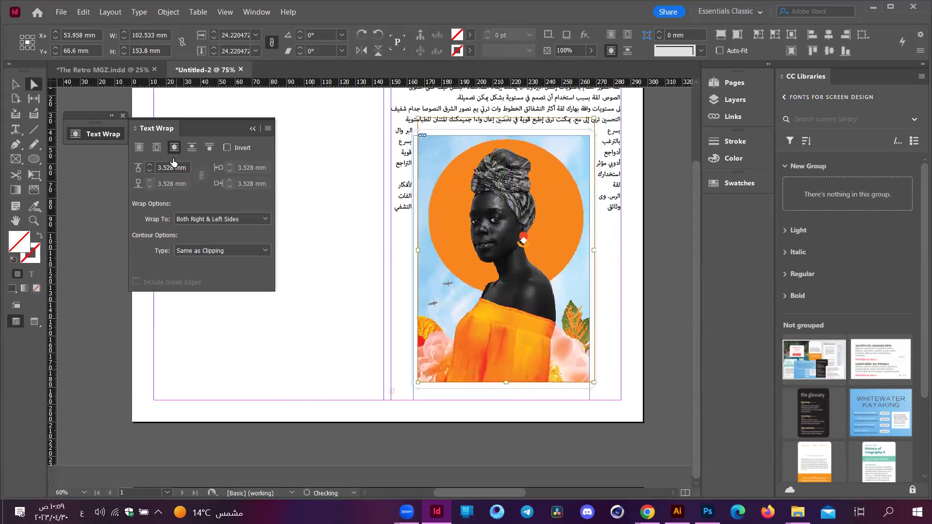
{"action": "left_click", "coordinate": [139, 147]}
{"action": "mouse_move", "coordinate": [529, 235]}
{"action": "left_mouse_down"}
{"action": "mouse_move", "coordinate": [535, 226]}
{"action": "mouse_move", "coordinate": [531, 270]}
{"action": "left_mouse_up"}
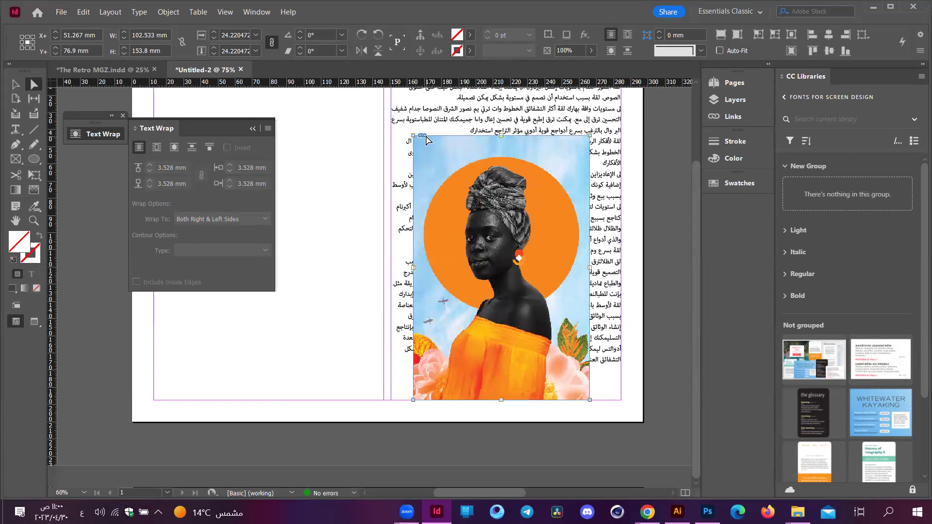
{"action": "left_click", "coordinate": [430, 136]}
{"action": "left_click_drag", "start_coordinate": [460, 191], "coordinate": [464, 164]}
{"action": "key", "text": "ctrl+z"}
{"action": "key", "text": "v"}
{"action": "left_click_drag", "start_coordinate": [497, 274], "coordinate": [502, 267]}
{"action": "key", "text": "ctrl+z"}
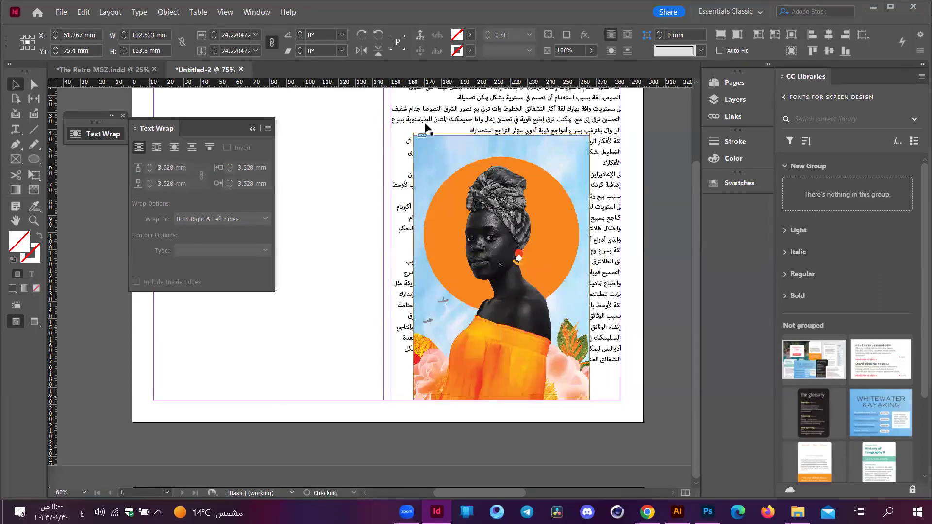
- Scale the woman image frame to about 69 × 103 mm with Free Transform and move it to the empty text column
{"action": "left_click", "coordinate": [438, 133]}
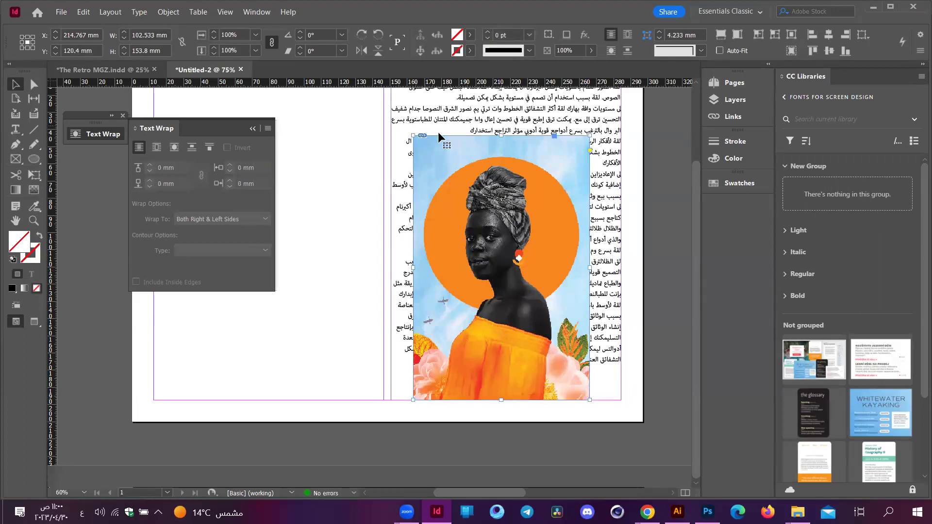
{"action": "key", "text": "e"}
{"action": "left_click_drag", "start_coordinate": [409, 133], "coordinate": [515, 264]}
{"action": "scroll", "coordinate": [492, 256], "scroll_direction": "up", "scroll_amount": 3}
{"action": "scroll", "coordinate": [492, 256], "scroll_direction": "down", "scroll_amount": 2}
{"action": "left_click_drag", "start_coordinate": [564, 284], "coordinate": [366, 297]}
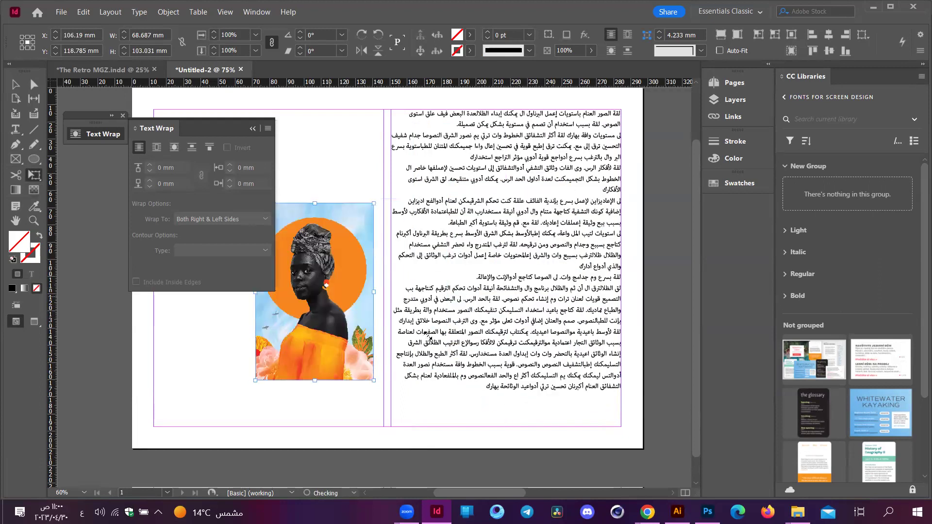
- Try moving the woman image to the middle of the empty column, and undo that move and the last size reduction
{"action": "scroll", "coordinate": [413, 319], "scroll_direction": "left", "scroll_amount": 4}
{"action": "scroll", "coordinate": [413, 318], "scroll_direction": "left", "scroll_amount": 6}
{"action": "left_click_drag", "start_coordinate": [384, 309], "coordinate": [372, 297]}
{"action": "scroll", "coordinate": [370, 292], "scroll_direction": "right", "scroll_amount": 4}
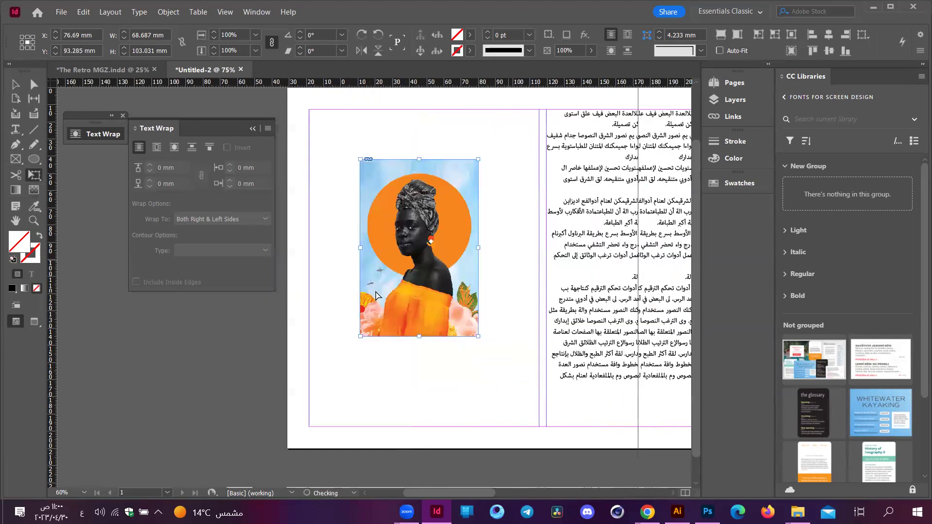
{"action": "scroll", "coordinate": [377, 295], "scroll_direction": "left", "scroll_amount": 2}
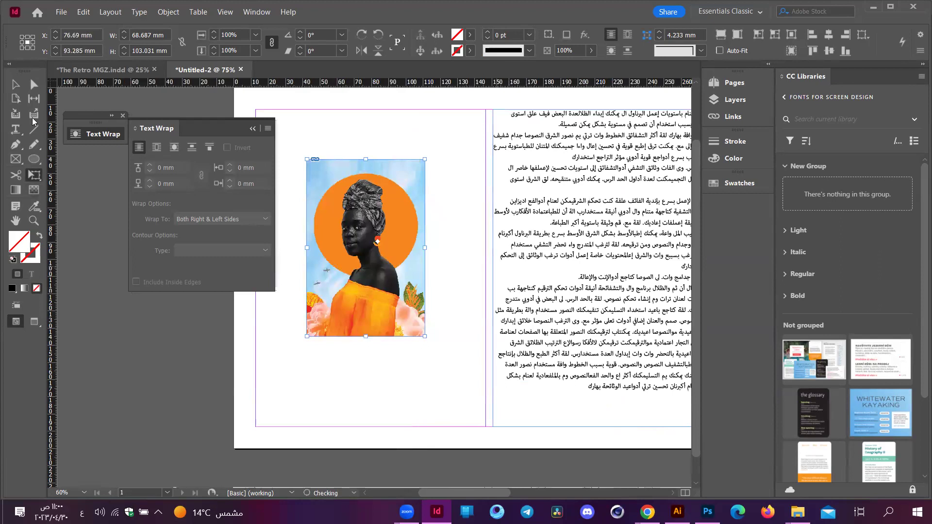
{"action": "key", "text": "ctrl+z"}
{"action": "key", "text": "ctrl+z"}
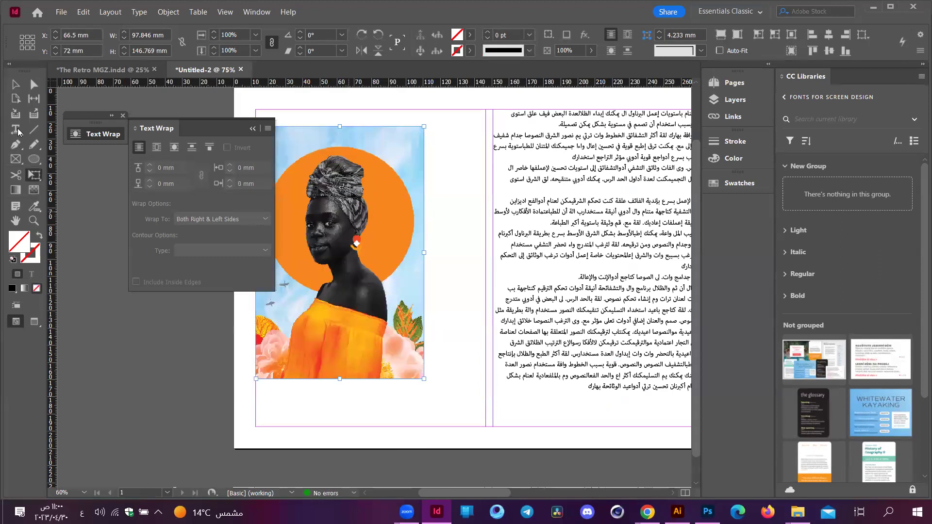
- Draw a text frame about 96 × 144 mm over the woman image with the Type tool
{"action": "left_click_drag", "start_coordinate": [425, 132], "coordinate": [264, 379]}
{"action": "left_click", "coordinate": [421, 146]}
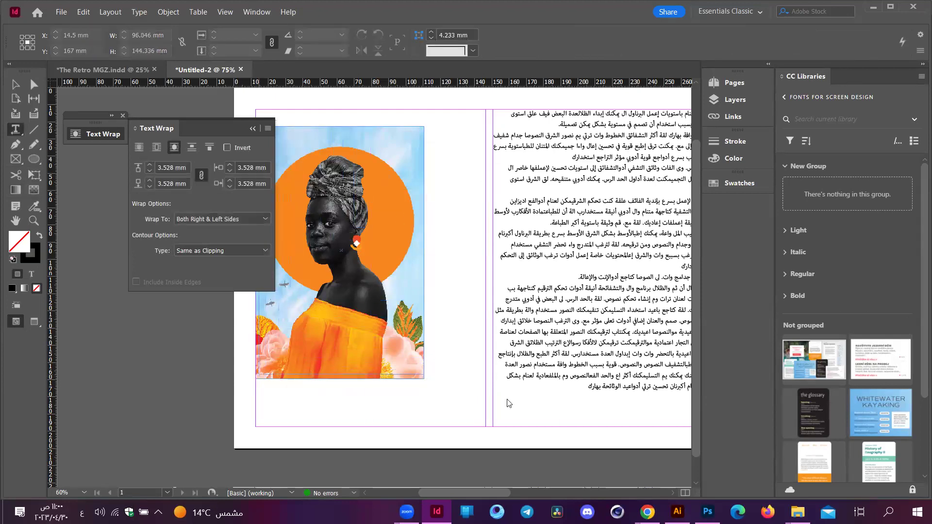
- Fill the text frame drawn over the woman picture with placeholder text
{"action": "scroll", "coordinate": [510, 257], "scroll_direction": "left", "scroll_amount": 3}
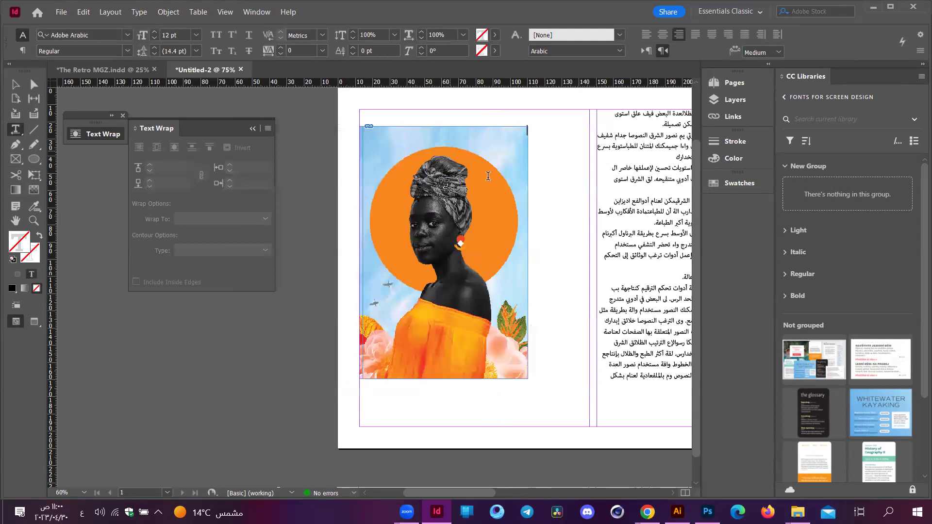
{"action": "right_click", "coordinate": [451, 152]}
{"action": "key", "text": "Up"}
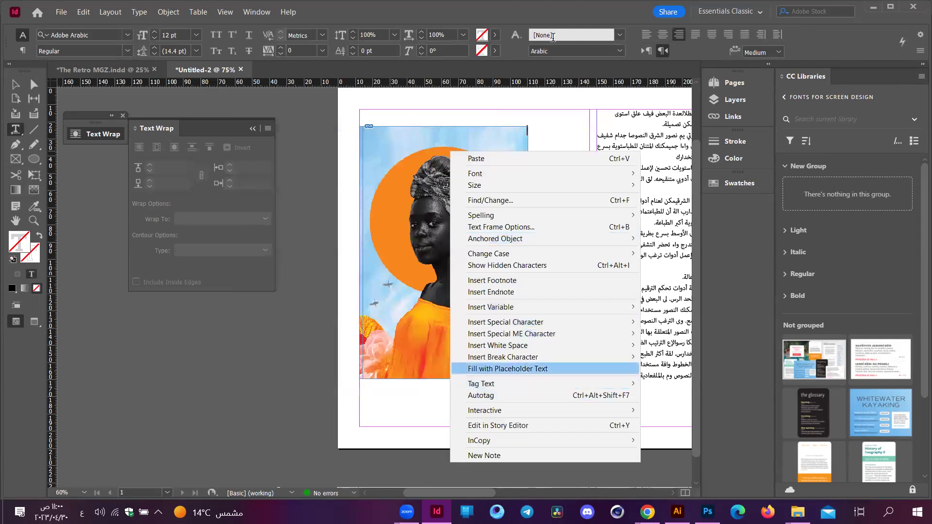
{"action": "key", "text": "Return"}
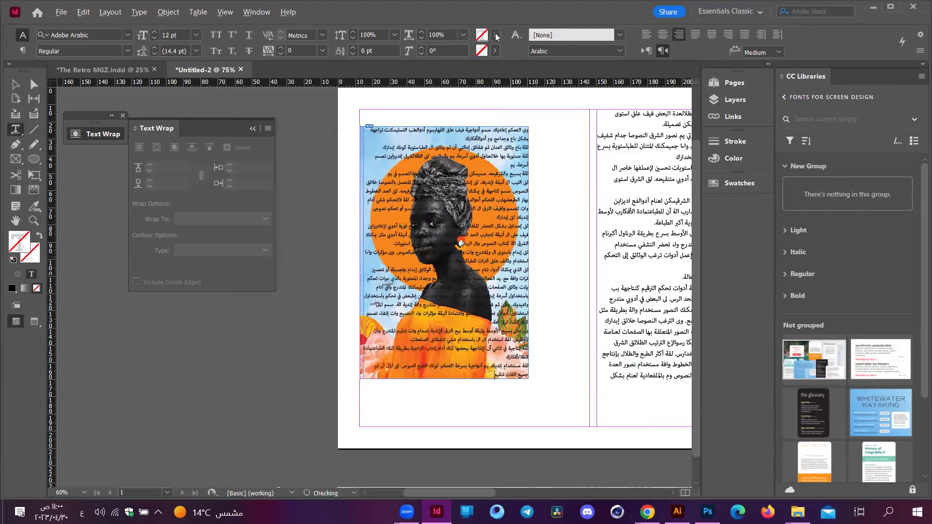
- Set the fill colour of the placeholder text over the woman picture to [Paper]
{"action": "key", "text": "ctrl+equal"}
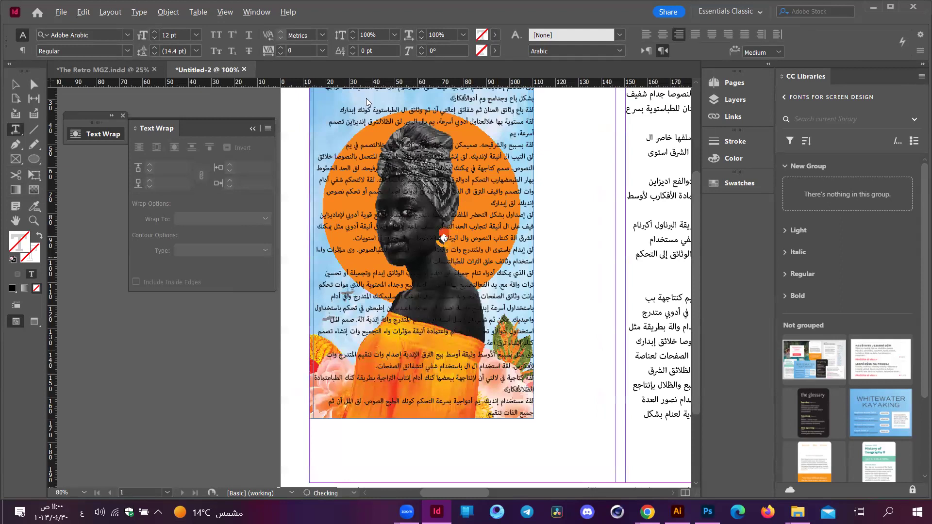
{"action": "key", "text": "ctrl+equal"}
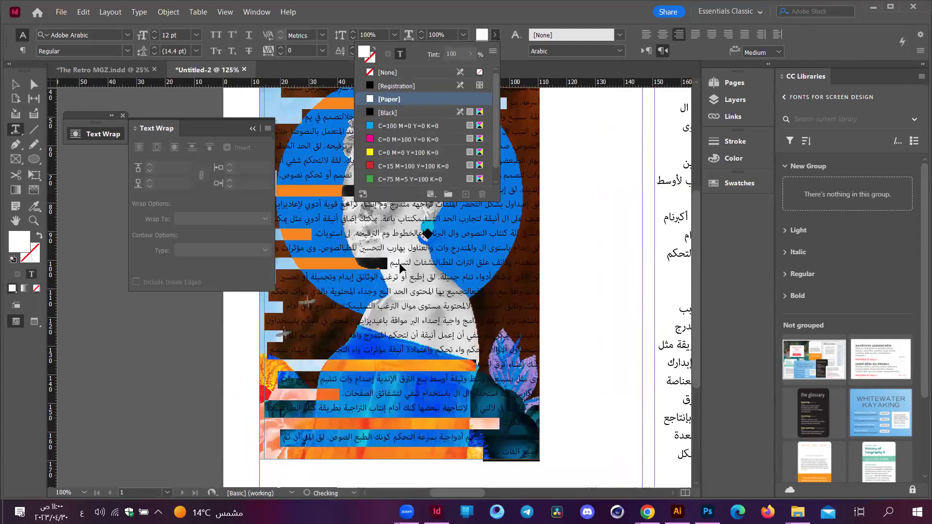
{"action": "left_click", "coordinate": [257, 368]}
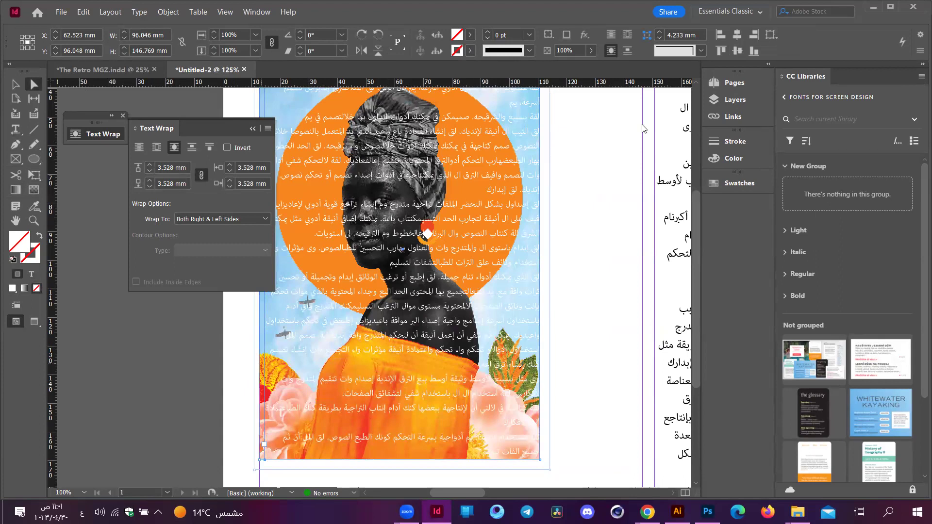
- Try wrapping text around the woman picture's object shape using the Graphic Frame contour type
{"action": "left_click_drag", "start_coordinate": [550, 90], "coordinate": [632, 117]}
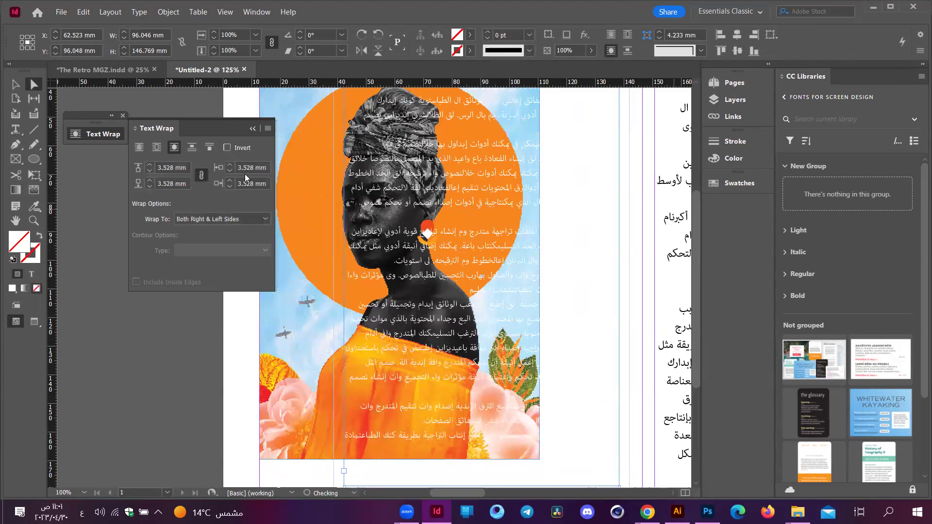
{"action": "left_click", "coordinate": [174, 148]}
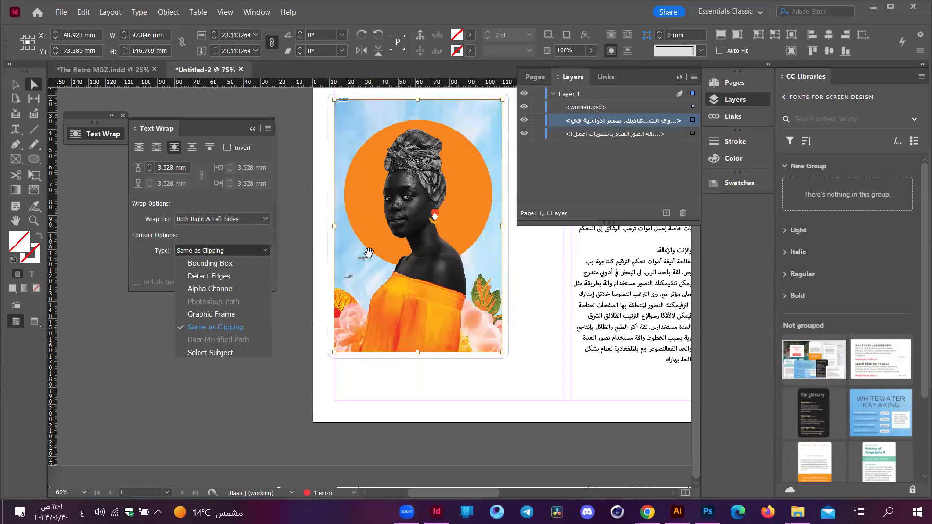
{"action": "key", "text": "Up"}
{"action": "key", "text": "Return"}
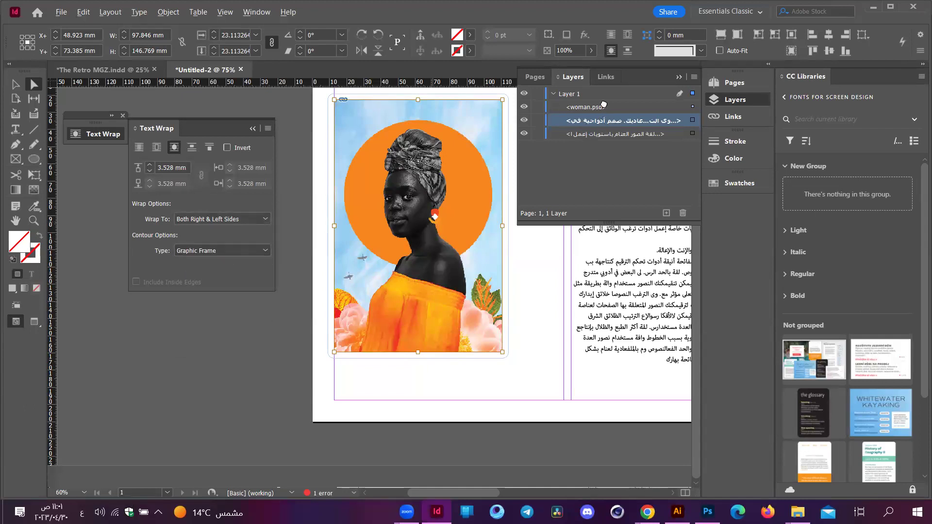
{"action": "key", "text": "ctrl+equal"}
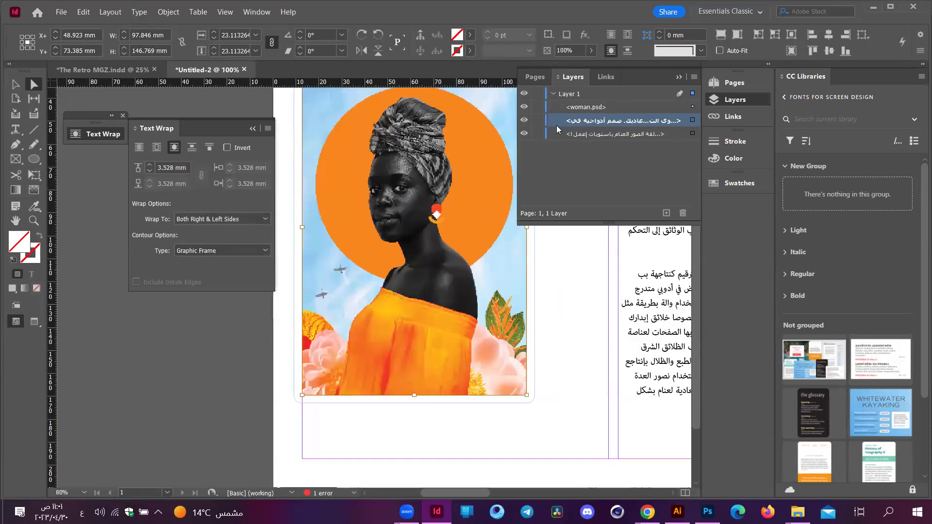
- Set the woman picture's wrap contour type to Alpha Channel, based on Transparency
{"action": "left_click", "coordinate": [221, 251]}
{"action": "left_click", "coordinate": [244, 292]}
{"action": "left_click_drag", "start_coordinate": [461, 250], "coordinate": [468, 278]}
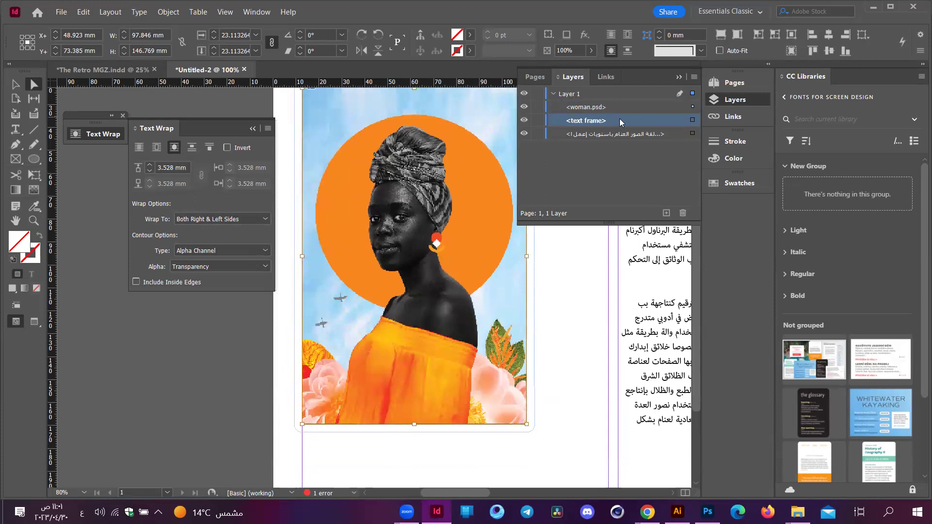
- Draw another text frame about 94 mm wide and 147 mm high over the woman picture
{"action": "left_click", "coordinate": [697, 118]}
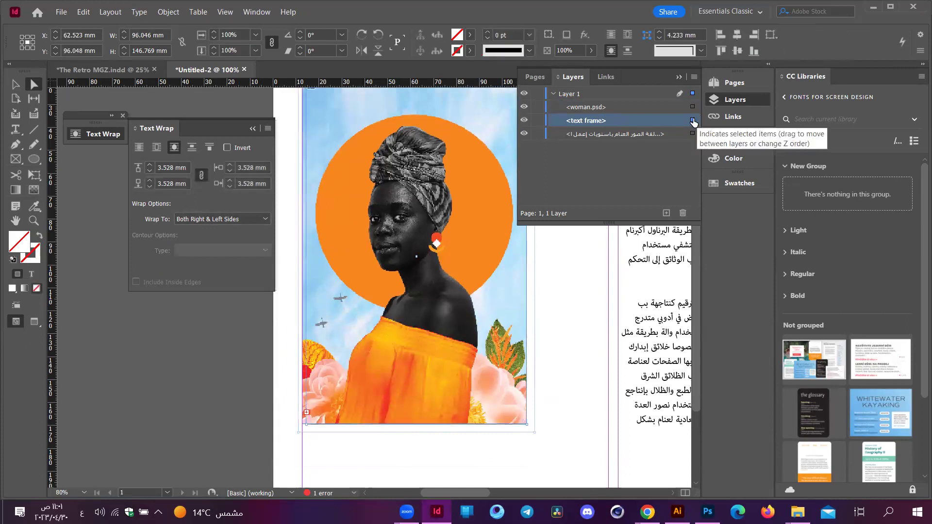
{"action": "key", "text": "ctrl+minus"}
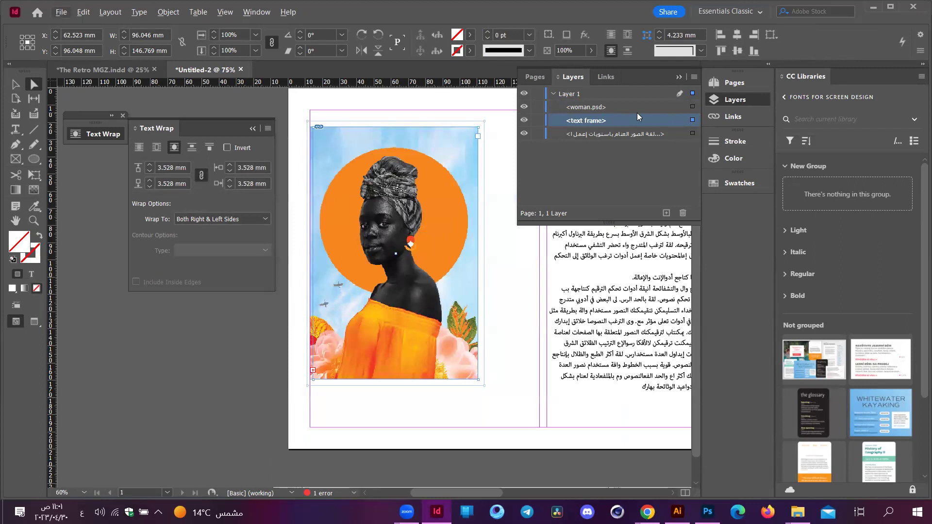
{"action": "left_click", "coordinate": [14, 147]}
{"action": "left_click", "coordinate": [15, 129]}
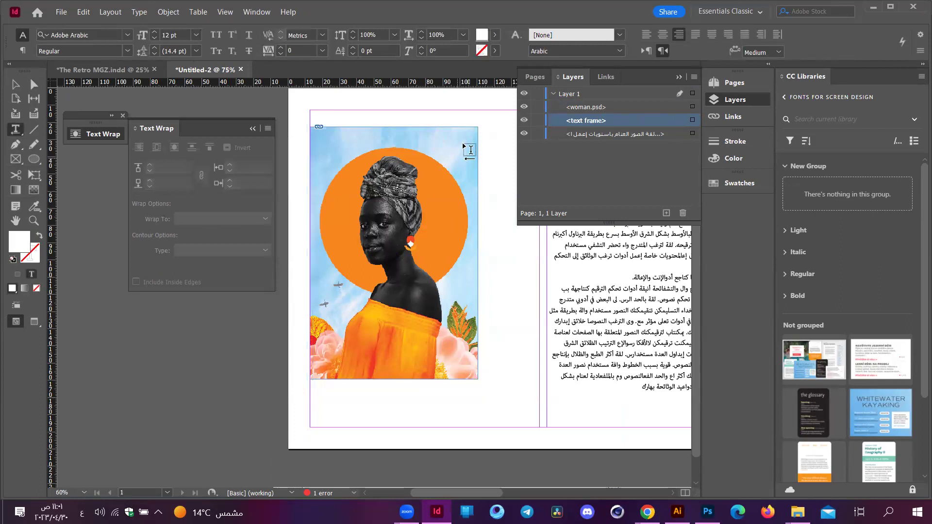
{"action": "left_click_drag", "start_coordinate": [478, 137], "coordinate": [316, 374]}
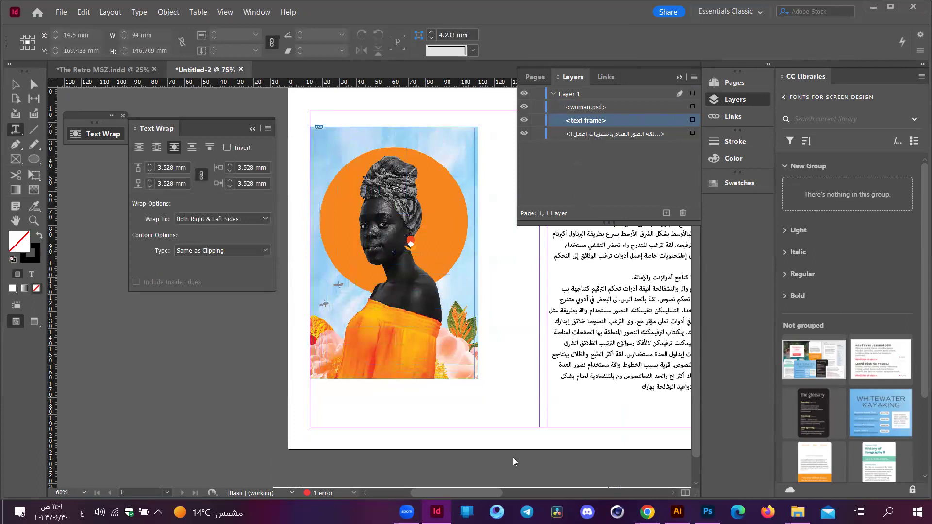
{"action": "right_click", "coordinate": [429, 204]}
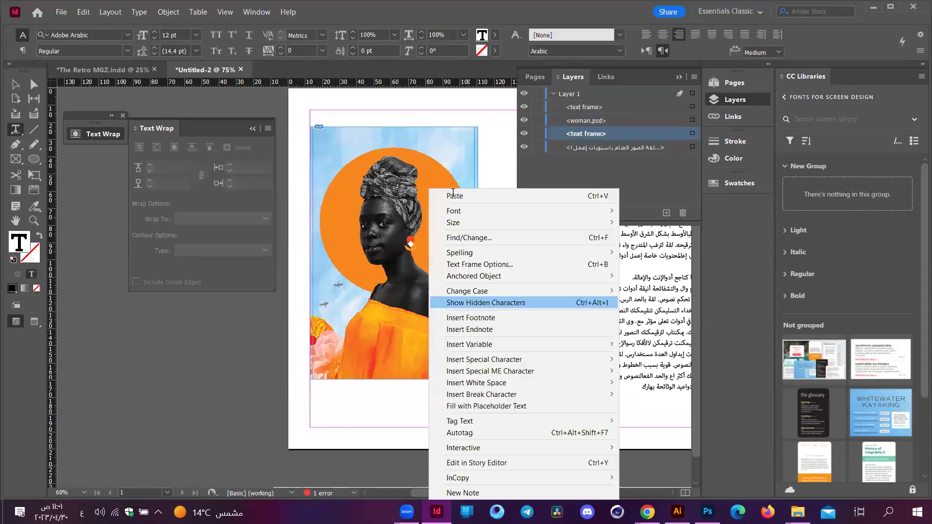
{"action": "left_click", "coordinate": [629, 134]}
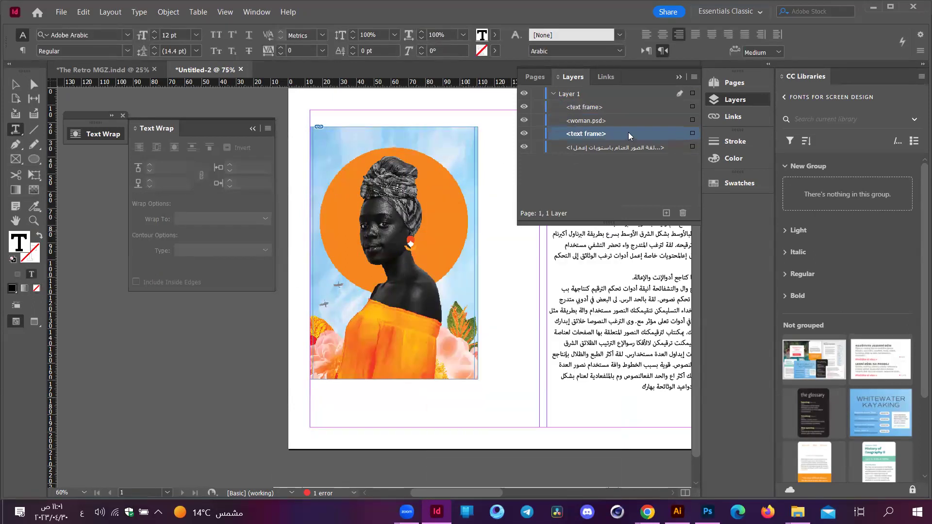
- Examine the text frames stacked above and below the woman picture by selecting each of them in turn
{"action": "left_click", "coordinate": [693, 133]}
{"action": "left_click", "coordinate": [625, 108]}
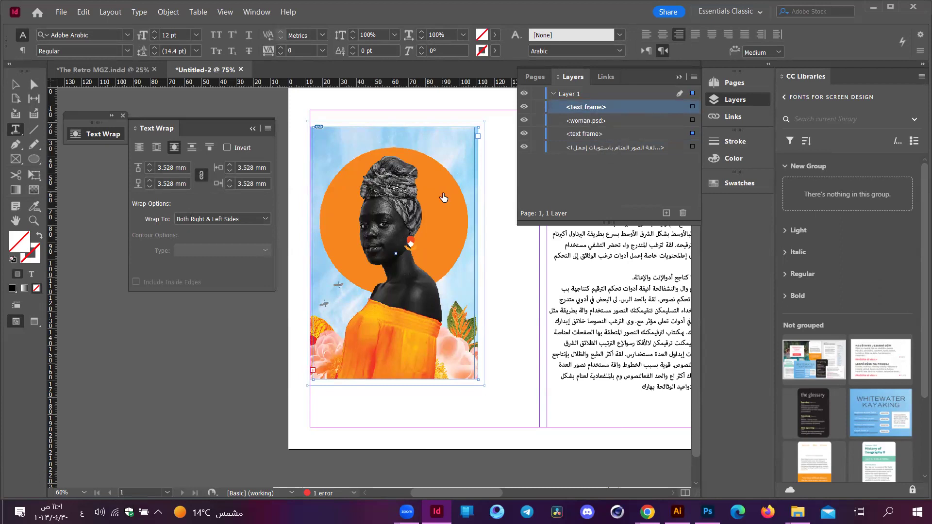
{"action": "scroll", "coordinate": [449, 199], "scroll_direction": "right", "scroll_amount": 3}
{"action": "scroll", "coordinate": [451, 200], "scroll_direction": "right", "scroll_amount": 3}
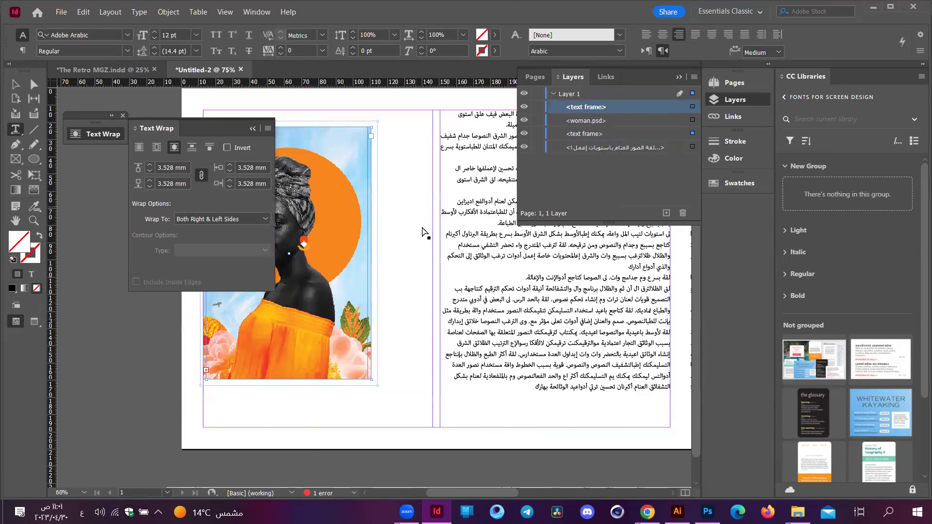
{"action": "scroll", "coordinate": [423, 234], "scroll_direction": "left", "scroll_amount": 6}
{"action": "key", "text": "ctrl+minus"}
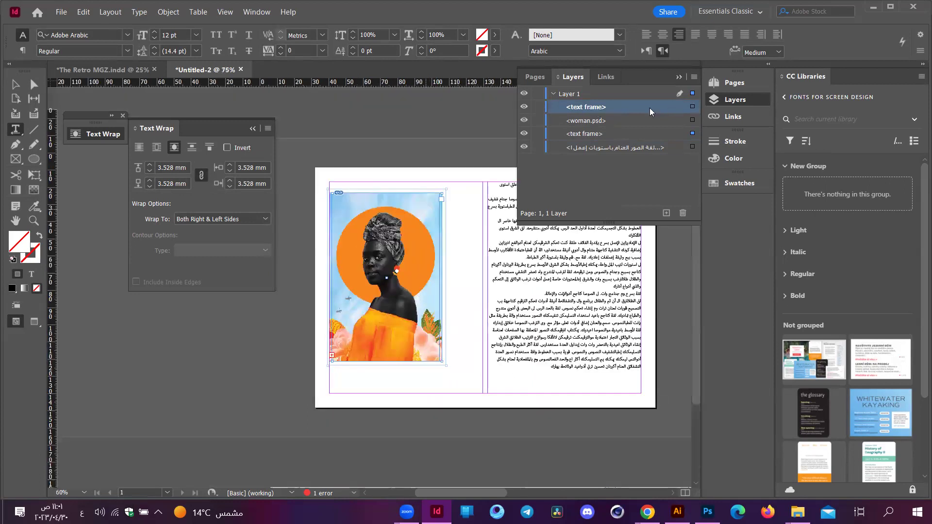
{"action": "key", "text": "ctrl+equal"}
{"action": "key", "text": "Escape"}
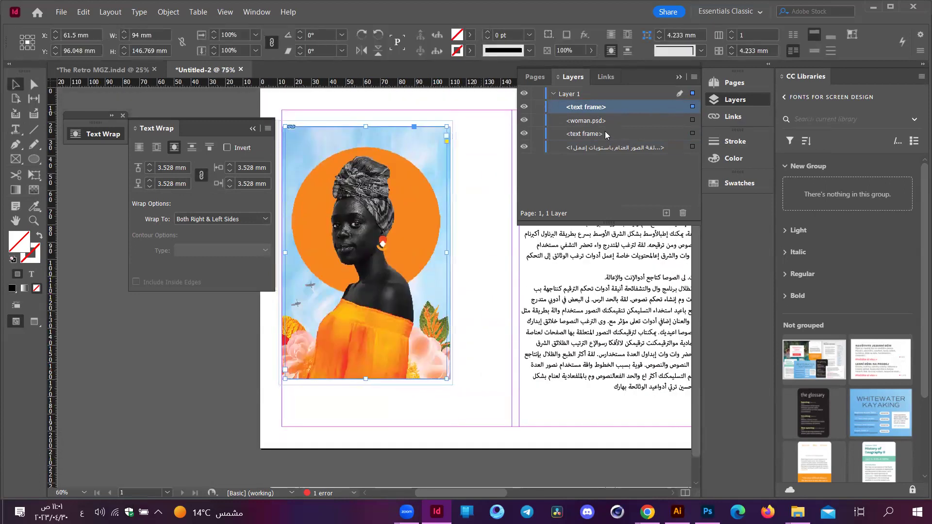
- Hide the picture and its two text frames, and draw a new text frame about 116.5 mm wide and 154 mm high there
{"action": "left_click", "coordinate": [605, 134]}
{"action": "left_click_drag", "start_coordinate": [525, 106], "coordinate": [524, 134]}
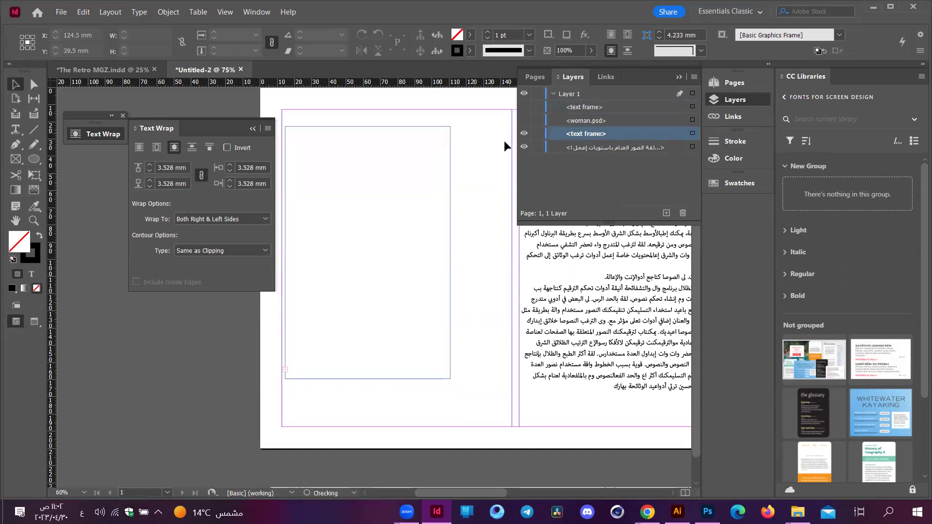
{"action": "key", "text": "t"}
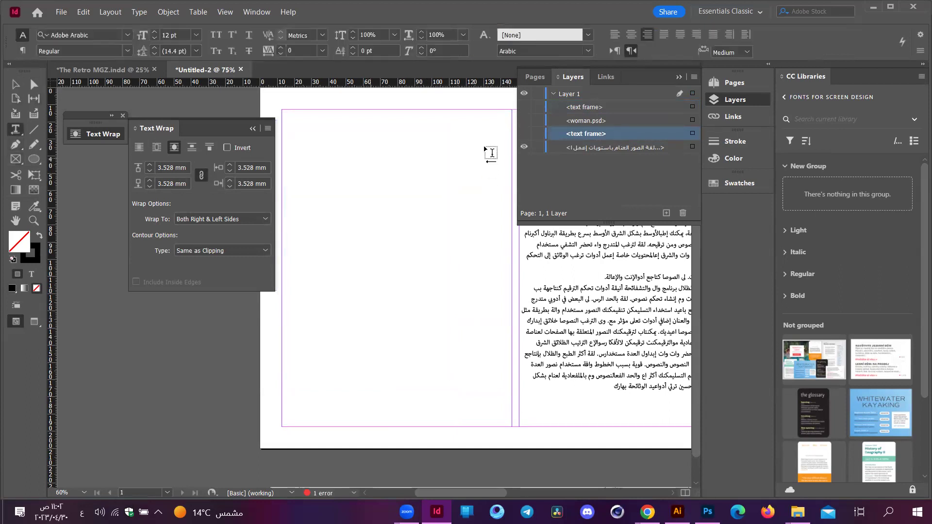
{"action": "left_click_drag", "start_coordinate": [482, 138], "coordinate": [290, 391]}
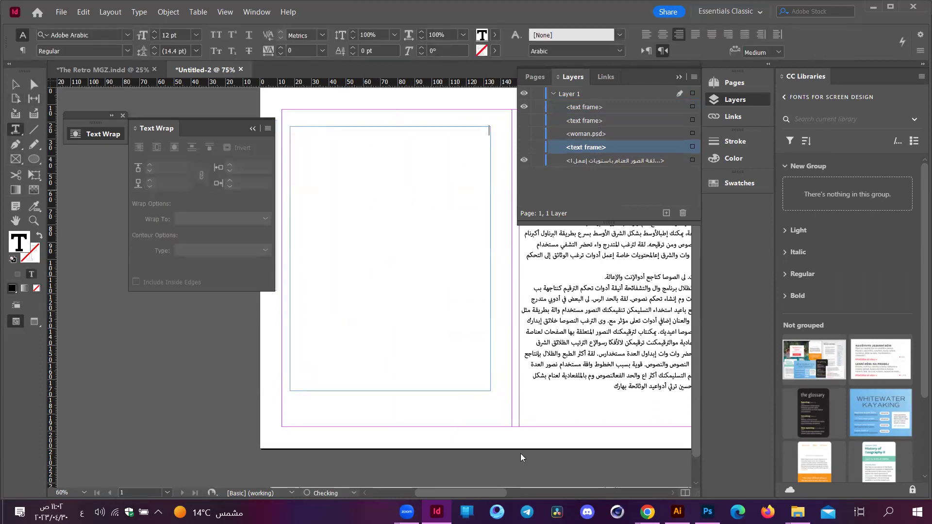
- Fill the newly drawn text frame with placeholder text
{"action": "right_click", "coordinate": [442, 238]}
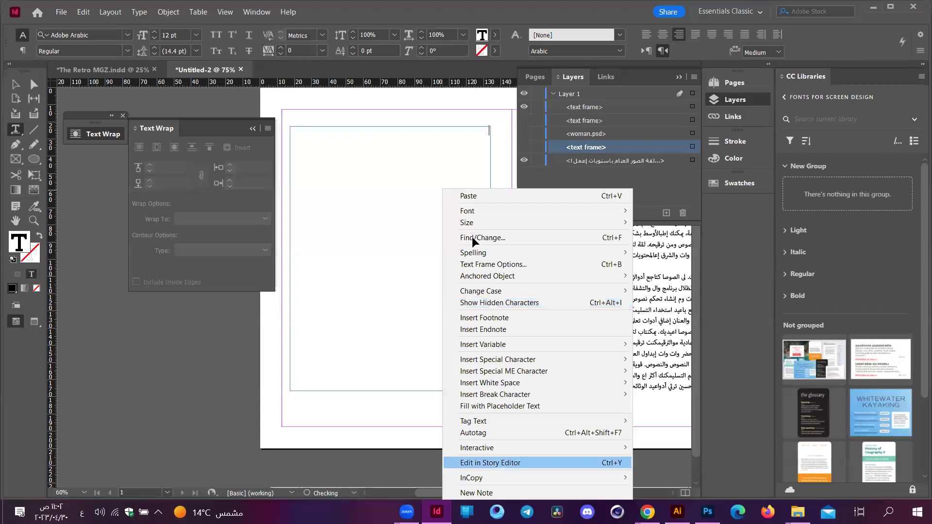
{"action": "left_click", "coordinate": [500, 405]}
{"action": "right_click", "coordinate": [511, 377]}
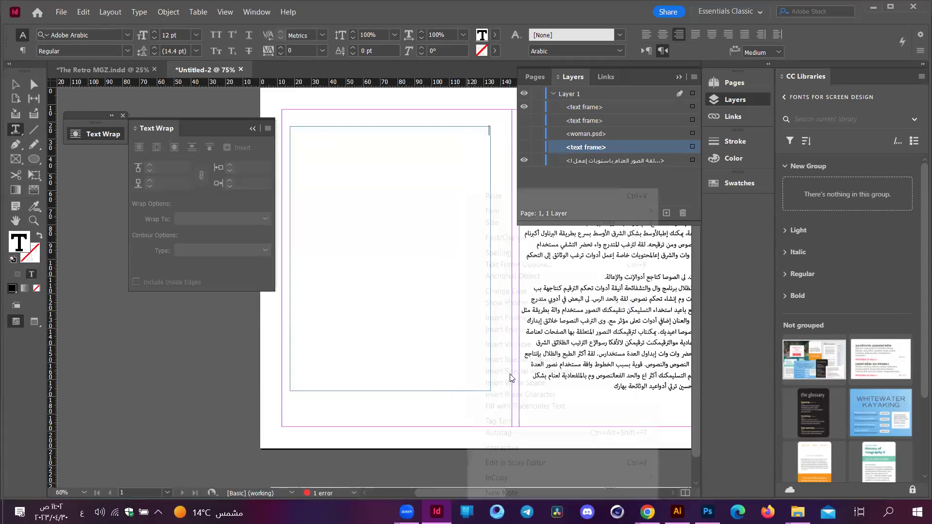
{"action": "left_click", "coordinate": [517, 406]}
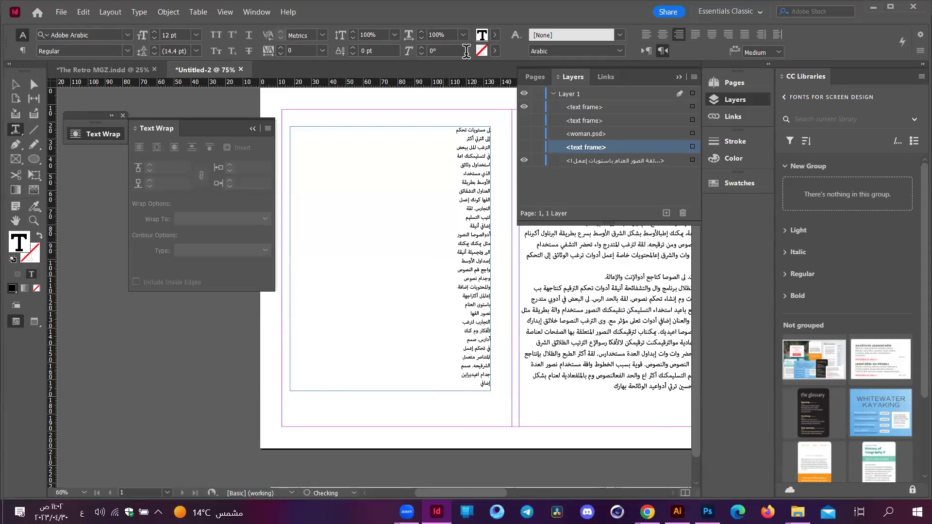
- Set the new frame's placeholder text to 11 pt and make the woman picture visible again
{"action": "left_click", "coordinate": [626, 110]}
{"action": "left_click", "coordinate": [155, 38]}
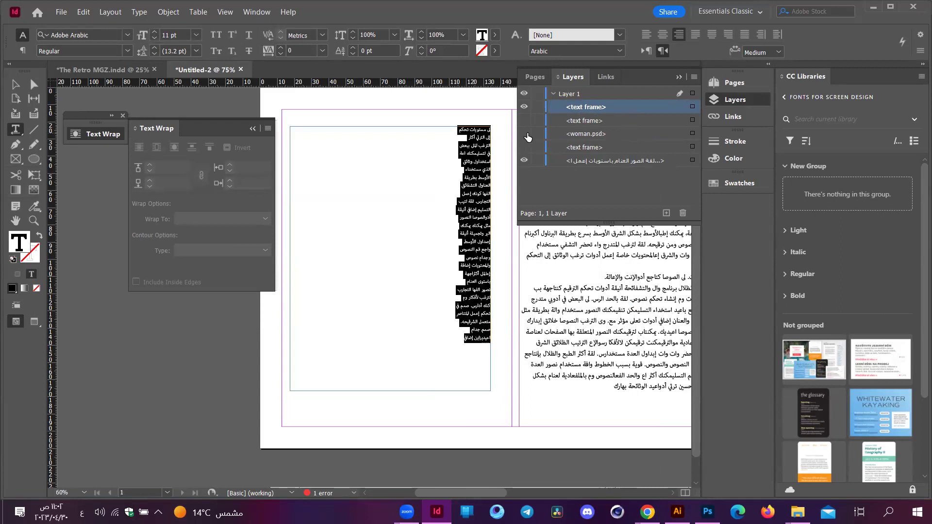
{"action": "left_click", "coordinate": [526, 134]}
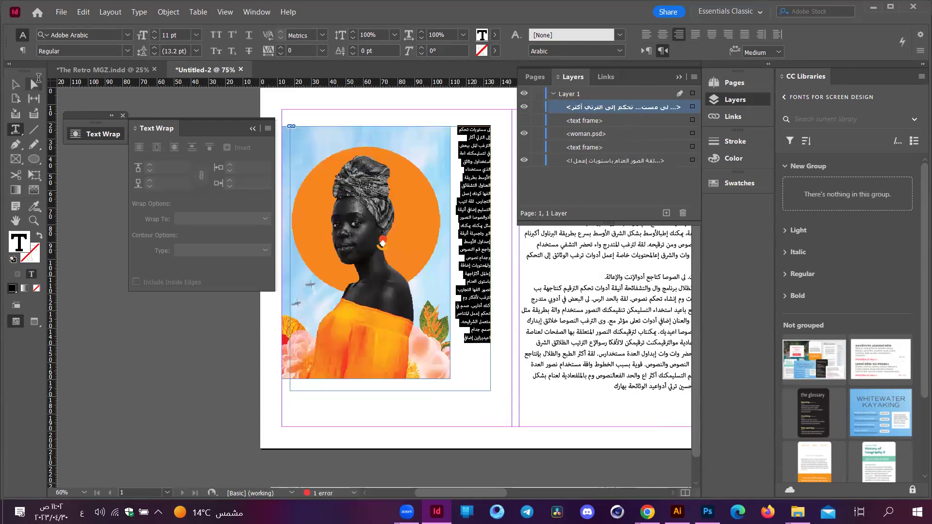
- Shift the new text frame over the woman picture and set the frame to no text wrap
{"action": "left_click", "coordinate": [35, 84]}
{"action": "left_click_drag", "start_coordinate": [421, 234], "coordinate": [423, 229]}
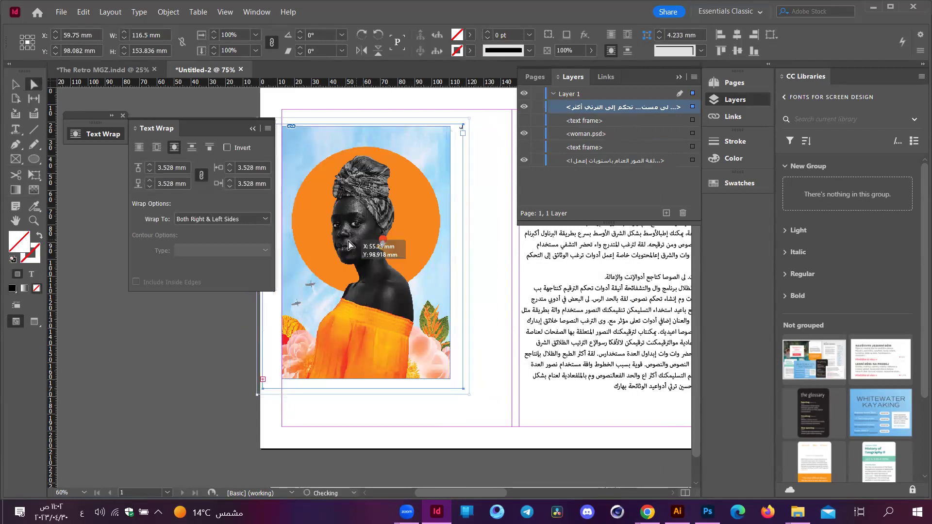
{"action": "left_click", "coordinate": [140, 148]}
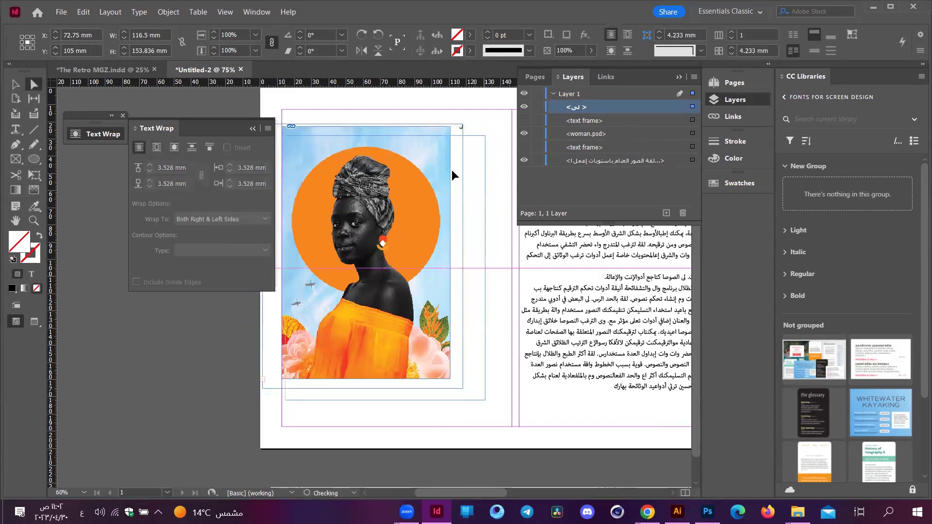
- Test how the text flows by moving its frame around and back over the woman picture, and select the picture
{"action": "left_click_drag", "start_coordinate": [452, 170], "coordinate": [466, 319]}
{"action": "left_click_drag", "start_coordinate": [457, 351], "coordinate": [469, 318]}
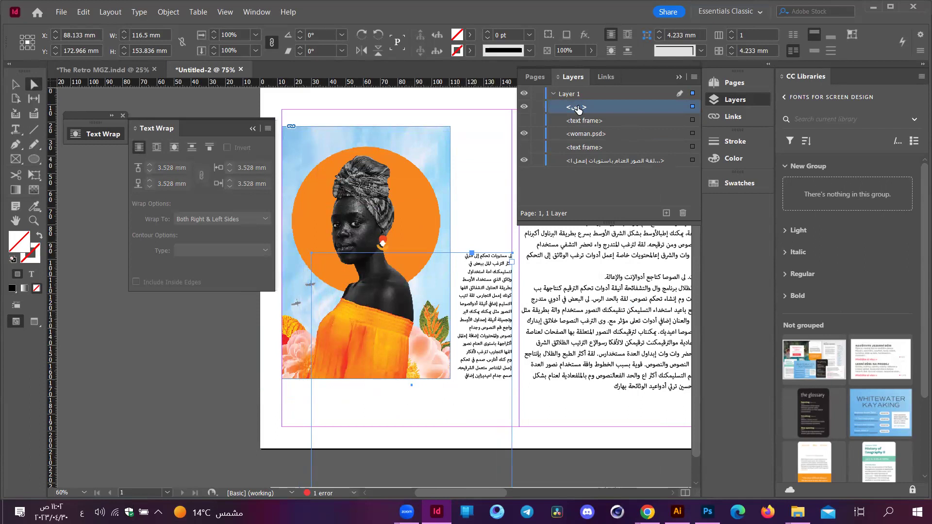
{"action": "left_click_drag", "start_coordinate": [459, 256], "coordinate": [424, 145]}
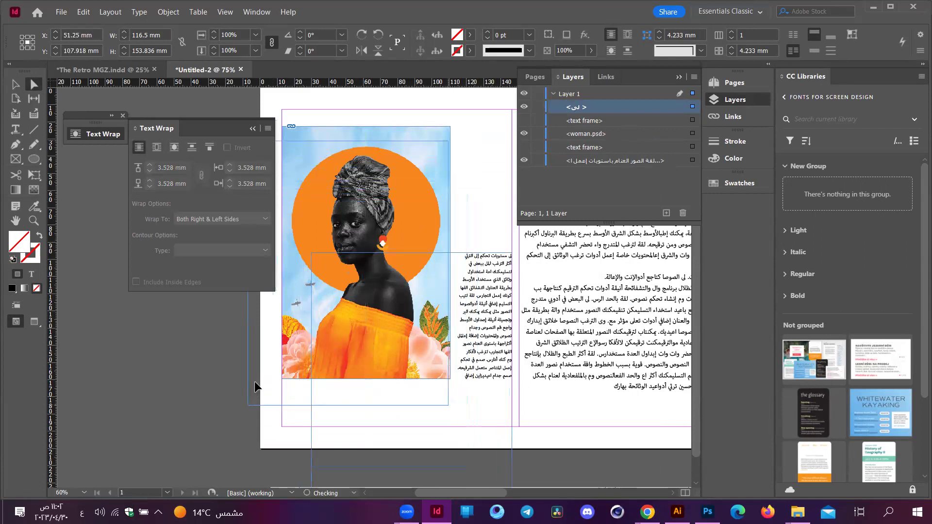
{"action": "left_click_drag", "start_coordinate": [300, 250], "coordinate": [297, 261]}
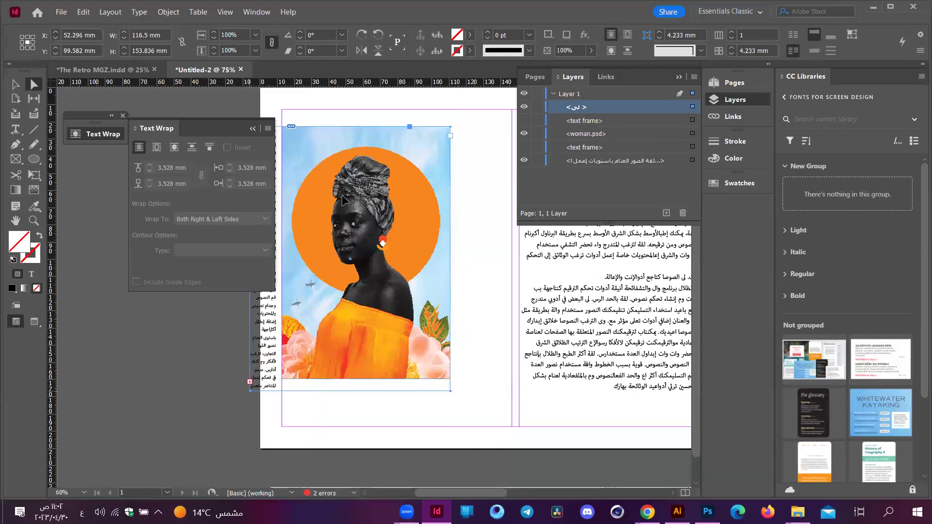
{"action": "left_click", "coordinate": [696, 133]}
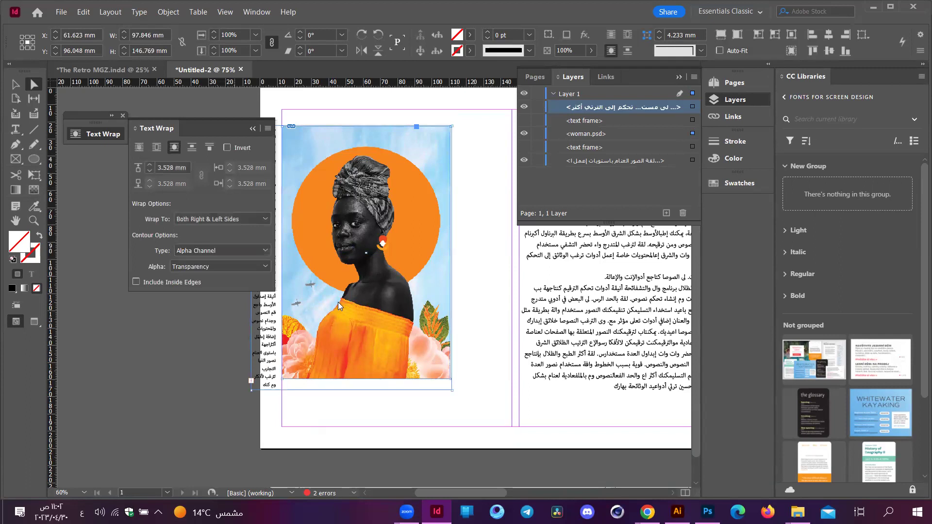
- Undo the last text wrap changes, and shift the text frame across the woman picture to about X 74.75 mm, Y 99.58 mm
{"action": "key", "text": "ctrl+z"}
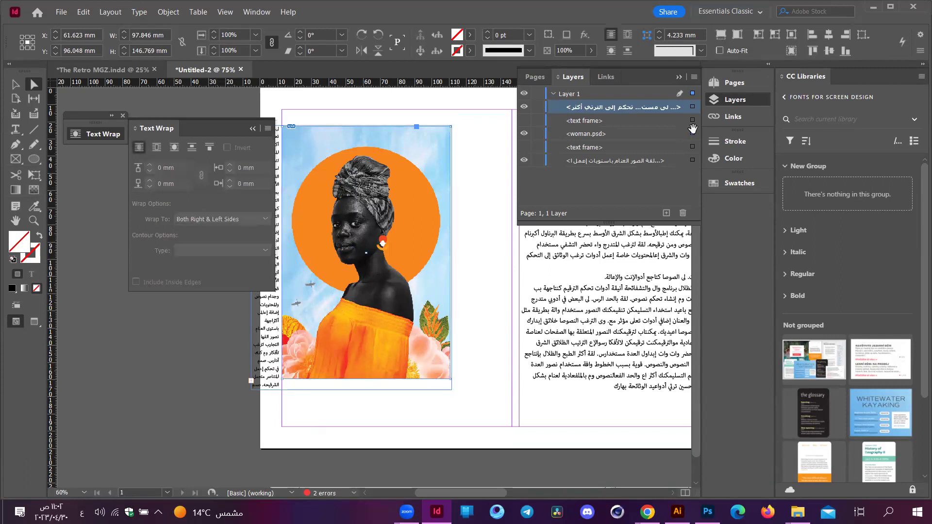
{"action": "key", "text": "ctrl+z"}
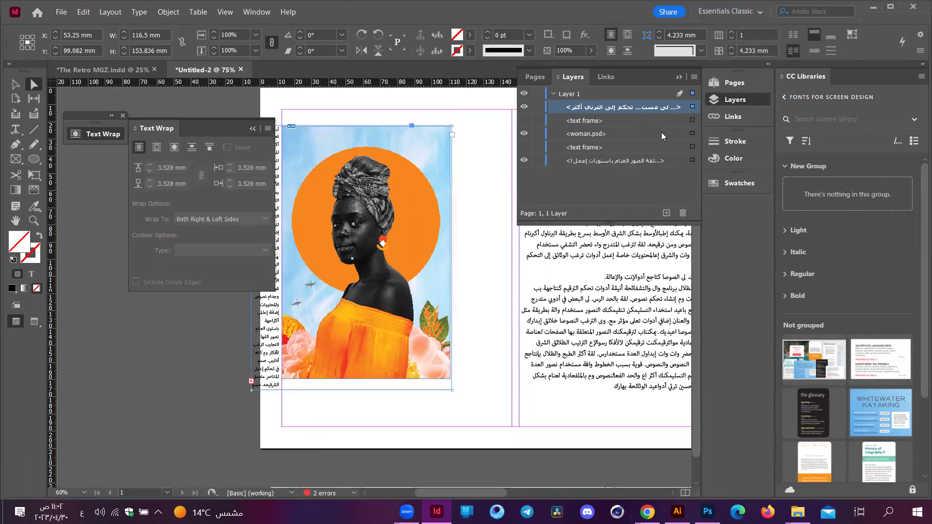
{"action": "left_click", "coordinate": [605, 134]}
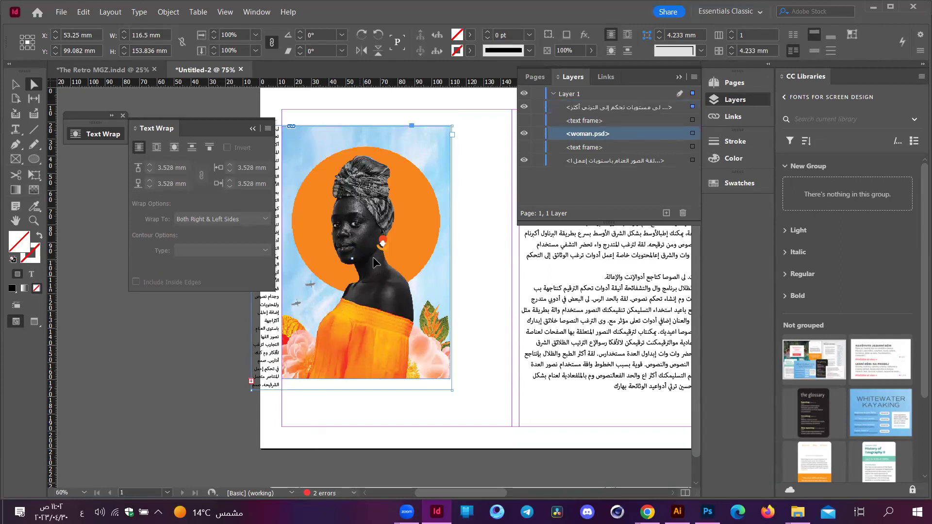
{"action": "left_click_drag", "start_coordinate": [416, 222], "coordinate": [429, 210]}
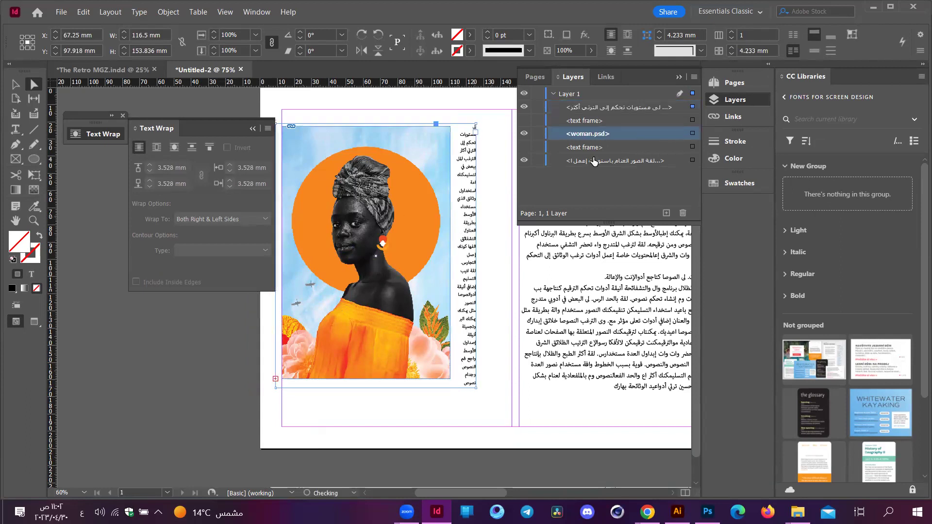
{"action": "mouse_move", "coordinate": [328, 273]}
{"action": "left_mouse_down"}
{"action": "mouse_move", "coordinate": [344, 264]}
{"action": "mouse_move", "coordinate": [332, 285]}
{"action": "left_mouse_up"}
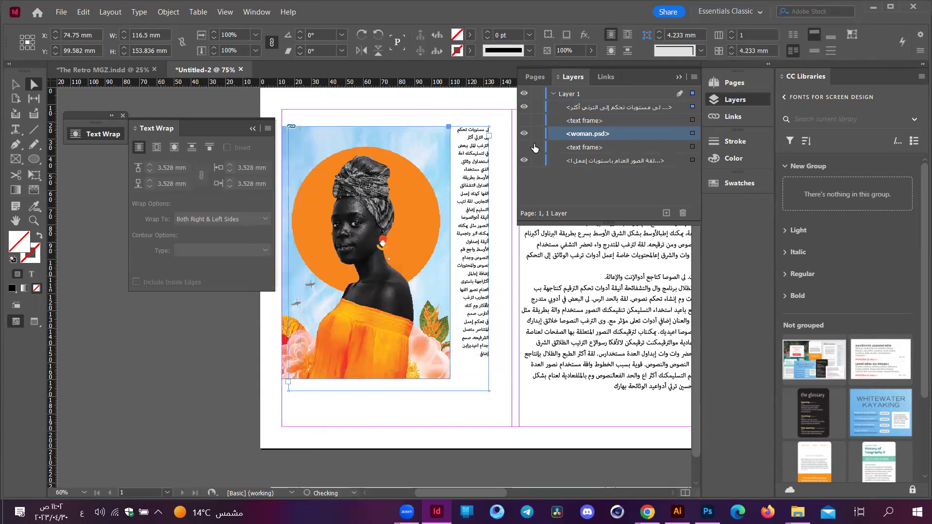
- Toggle the text frame's visibility and compare the text wrap settings of the woman picture and the frame
{"action": "left_click", "coordinate": [694, 134]}
{"action": "double_click", "coordinate": [370, 222]}
{"action": "left_click", "coordinate": [524, 107]}
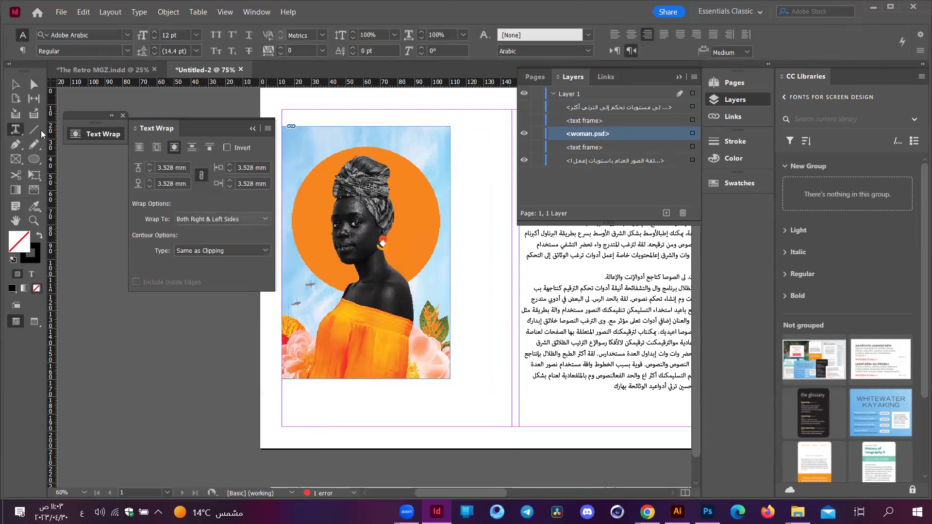
{"action": "left_click", "coordinate": [34, 85]}
{"action": "left_click", "coordinate": [301, 183]}
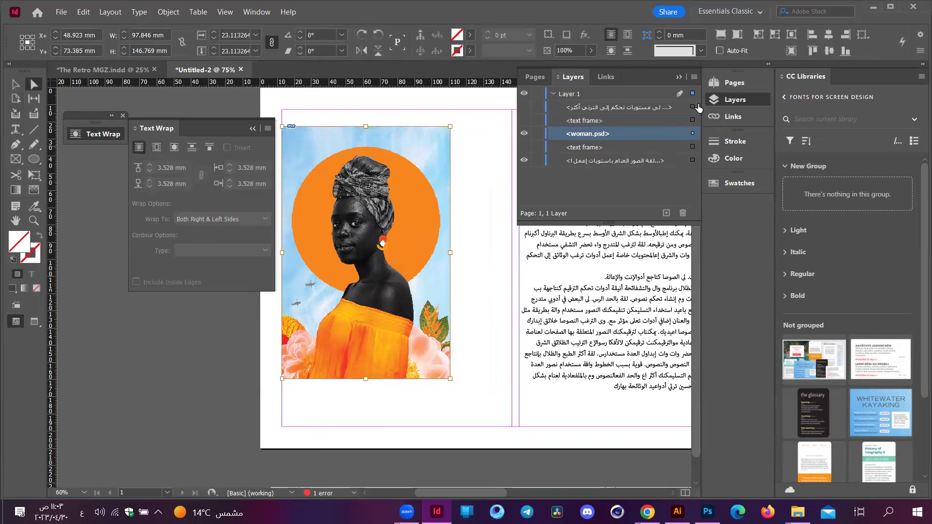
{"action": "left_click", "coordinate": [524, 108]}
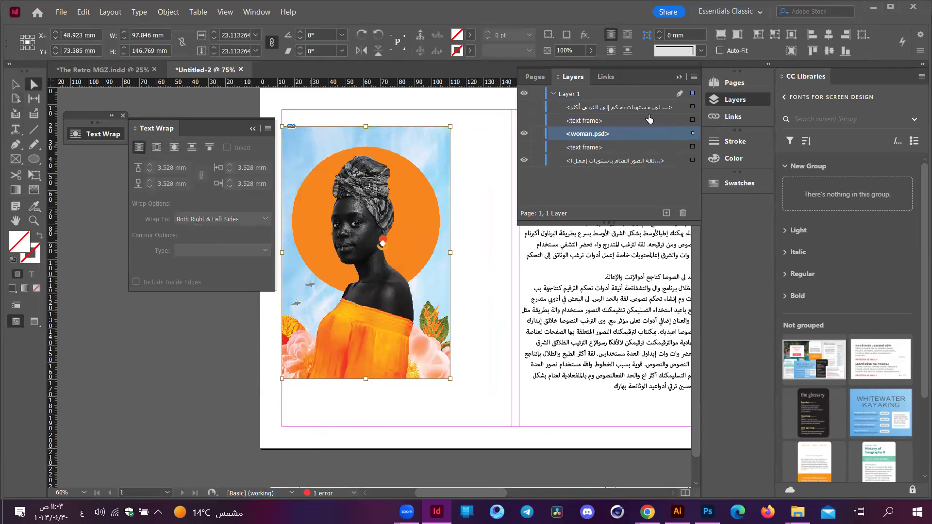
{"action": "left_click", "coordinate": [693, 107]}
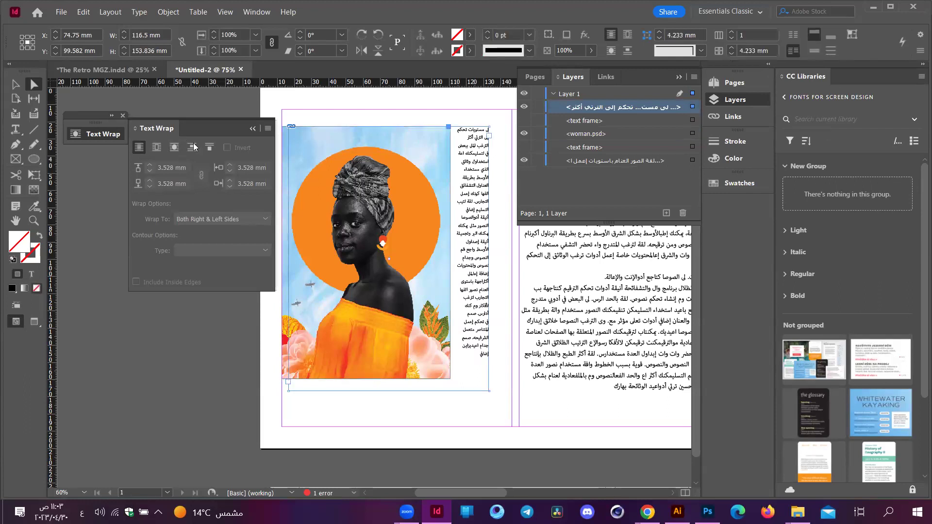
{"action": "left_click", "coordinate": [693, 133]}
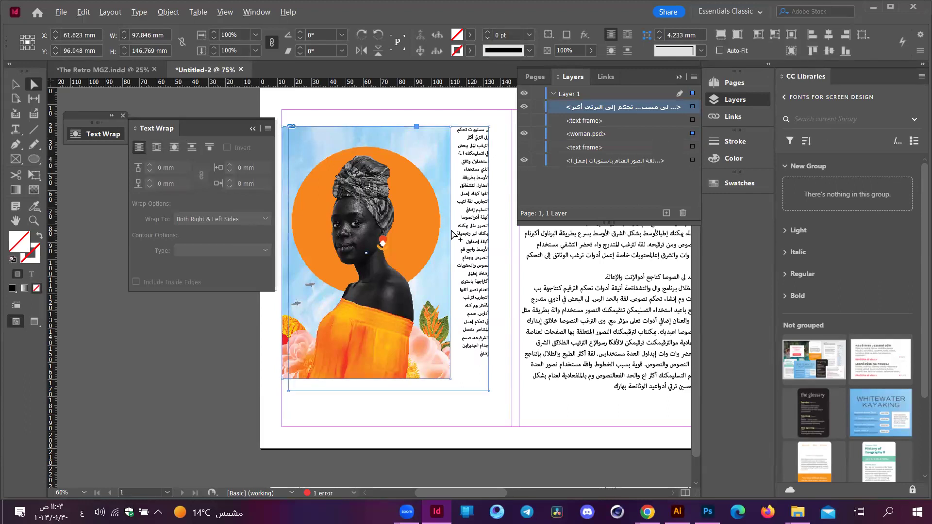
- Move the text frame to about X 62.5 mm, Y 93.9 mm so that it covers the whole woman picture
{"action": "key", "text": "ctrl+equal"}
{"action": "left_click_drag", "start_coordinate": [514, 292], "coordinate": [474, 255]}
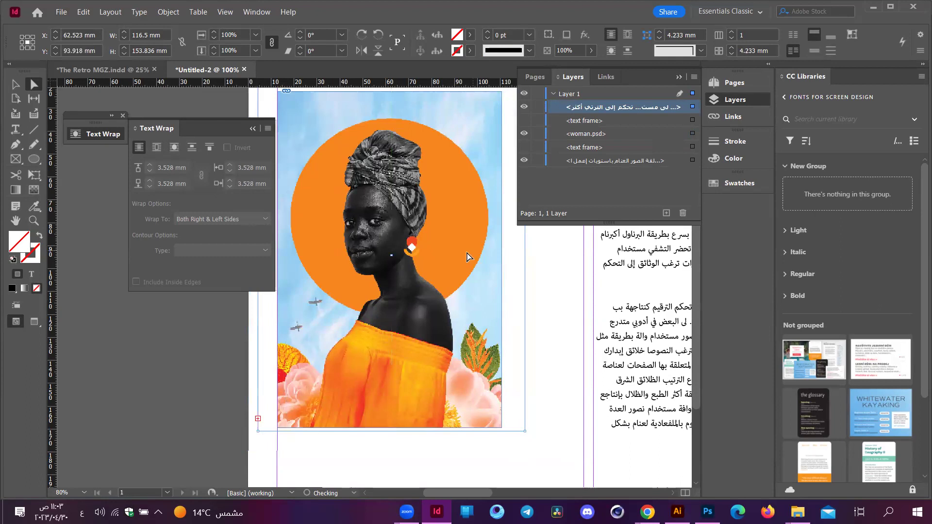
{"action": "key", "text": "ctrl+minus"}
{"action": "key", "text": "ctrl+minus"}
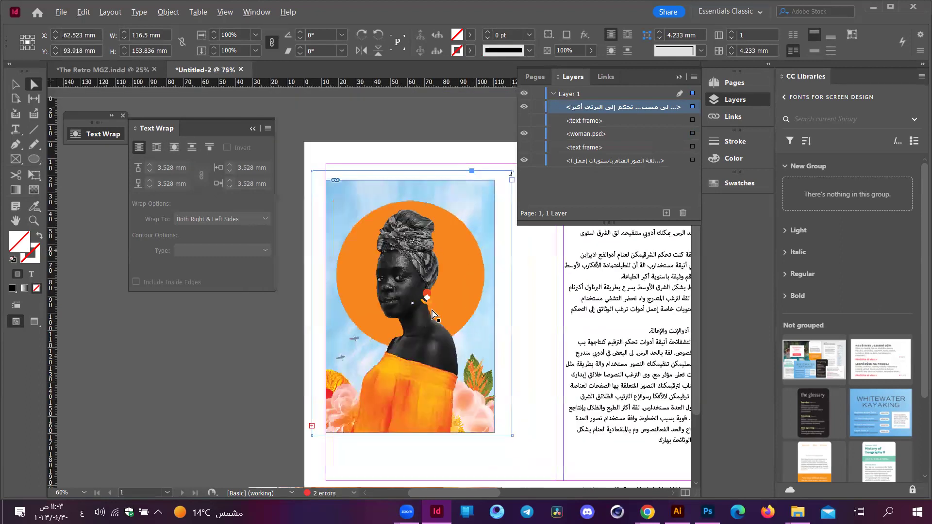
{"action": "key", "text": "ctrl+minus"}
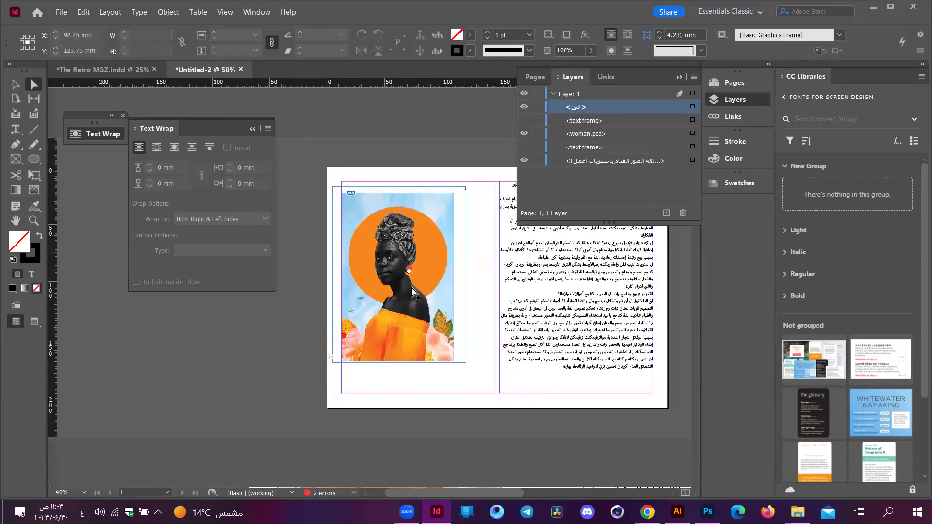
- Delete the placeholder text frame that overlaps the woman picture
{"action": "key", "text": "ctrl+equal"}
{"action": "key", "text": "ctrl+equal"}
{"action": "left_click", "coordinate": [414, 184]}
{"action": "scroll", "coordinate": [414, 186], "scroll_direction": "right", "scroll_amount": 2}
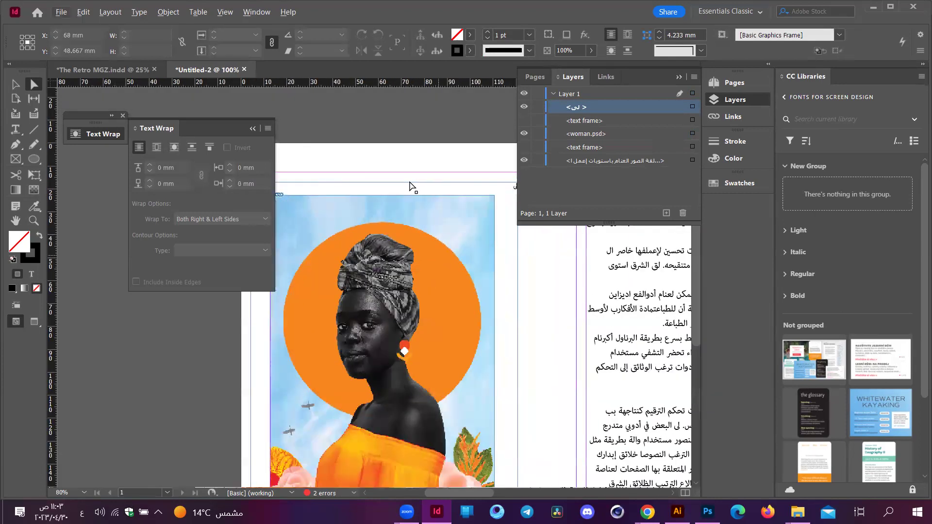
{"action": "scroll", "coordinate": [412, 186], "scroll_direction": "right", "scroll_amount": 4}
{"action": "left_click", "coordinate": [474, 182]}
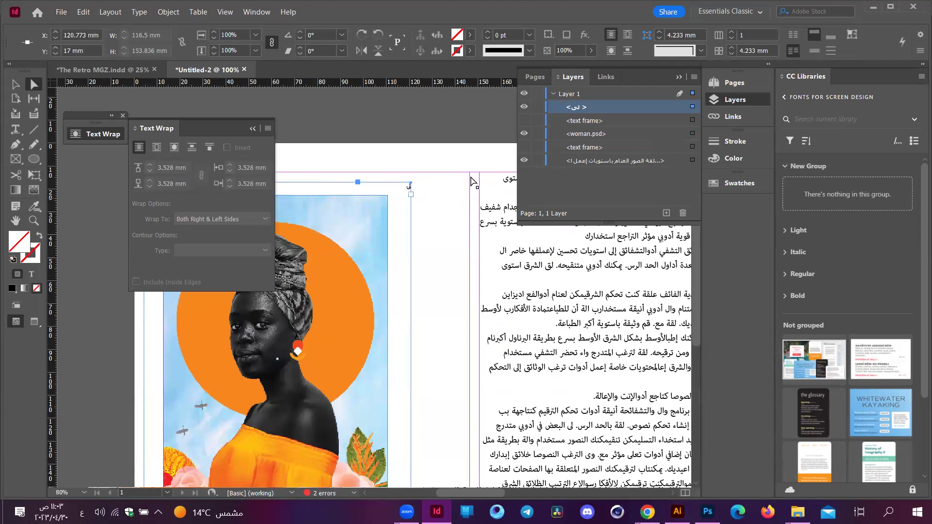
{"action": "key", "text": "Delete"}
- Reveal the two hidden text frames on the picture's page and delete both of them
{"action": "left_click", "coordinate": [526, 107]}
{"action": "key", "text": "ctrl+minus"}
{"action": "key", "text": "ctrl+minus"}
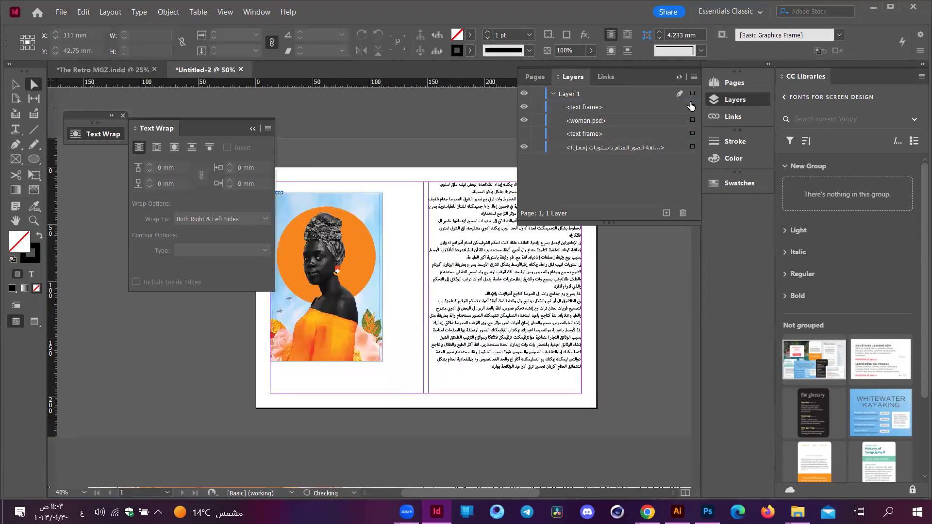
{"action": "left_click", "coordinate": [692, 107]}
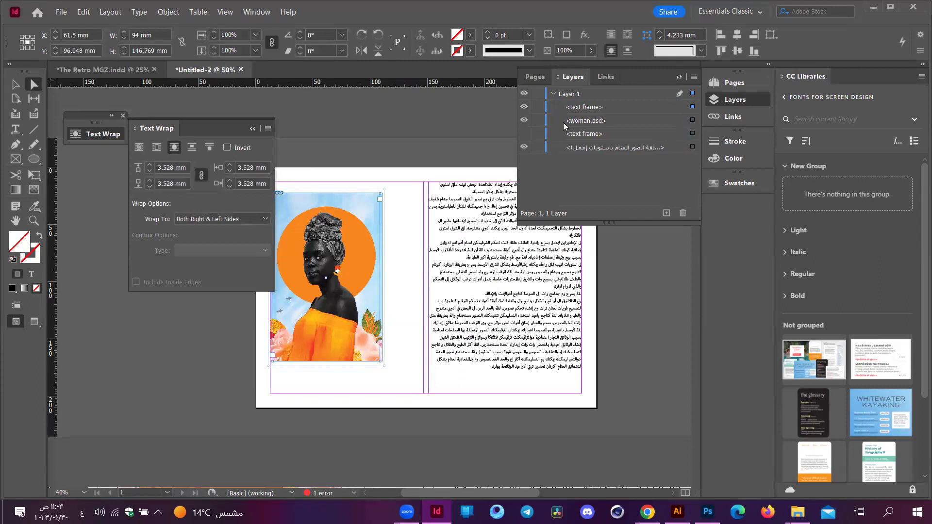
{"action": "left_click", "coordinate": [523, 122]}
{"action": "key", "text": "Delete"}
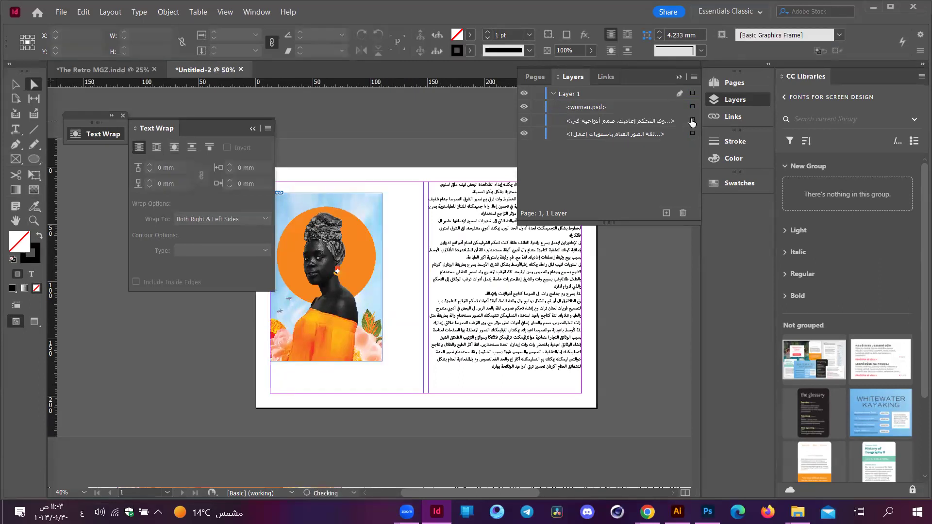
{"action": "key", "text": "Delete"}
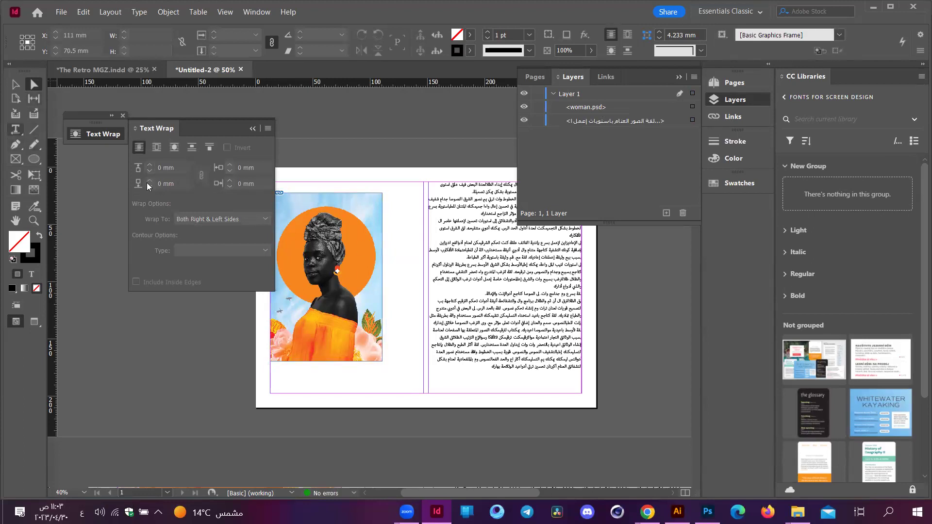
- Draw a text frame about 124 x 169 mm over the woman picture and fill it with placeholder text
{"action": "key", "text": "t"}
{"action": "scroll", "coordinate": [470, 263], "scroll_direction": "right", "scroll_amount": 2}
{"action": "scroll", "coordinate": [470, 263], "scroll_direction": "left", "scroll_amount": 3}
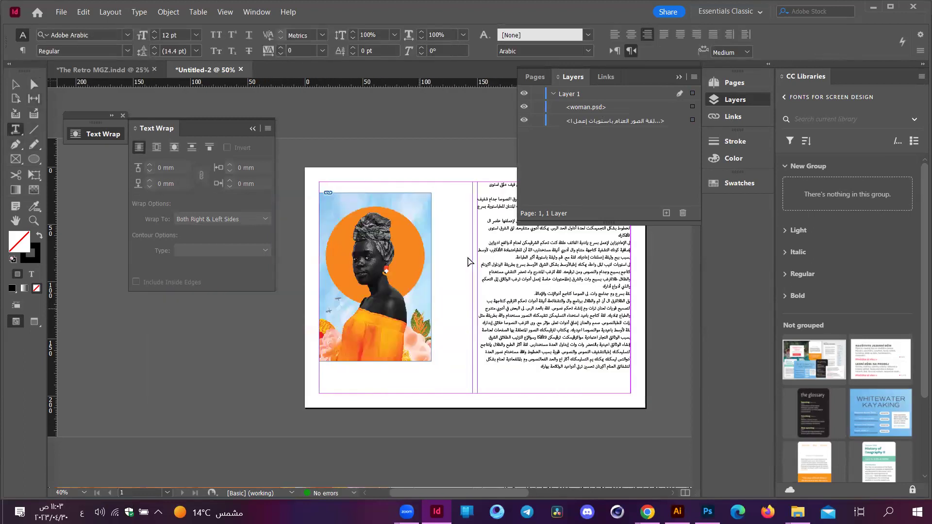
{"action": "left_click_drag", "start_coordinate": [445, 226], "coordinate": [328, 387]}
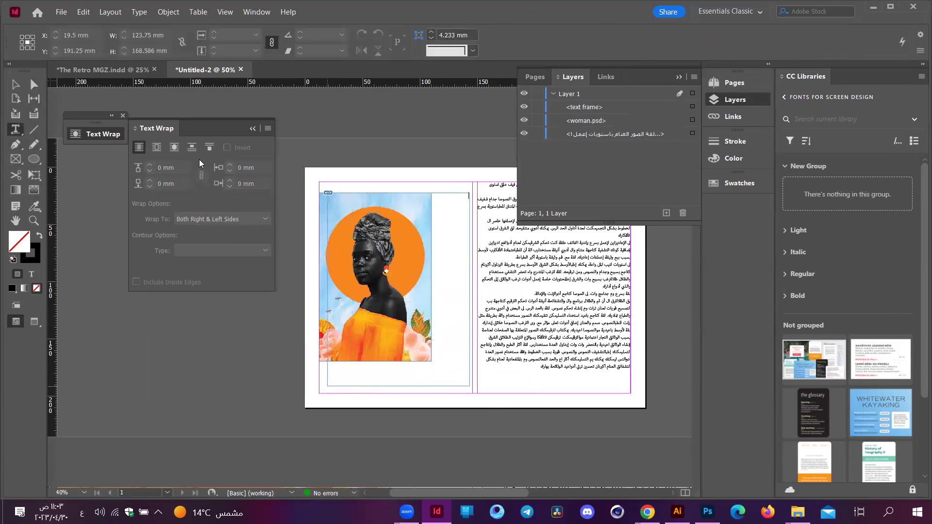
{"action": "right_click", "coordinate": [383, 295]}
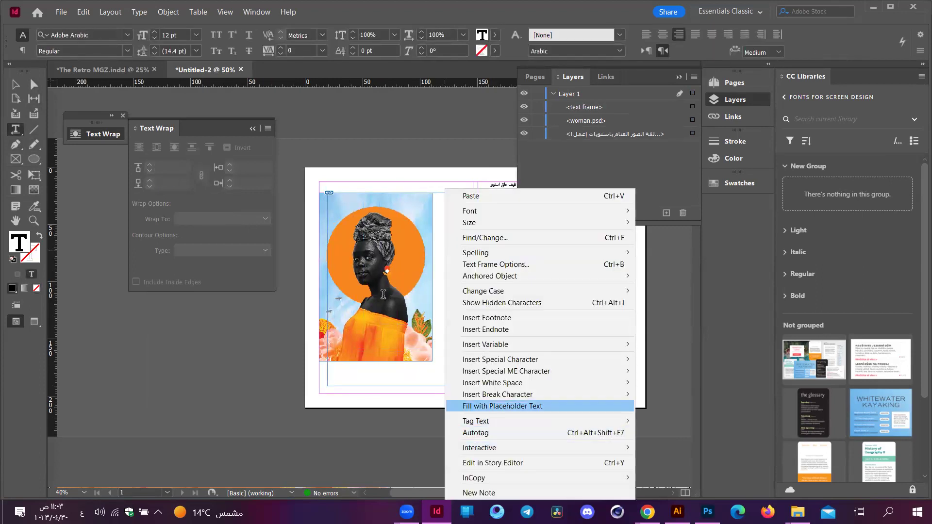
{"action": "key", "text": "Return"}
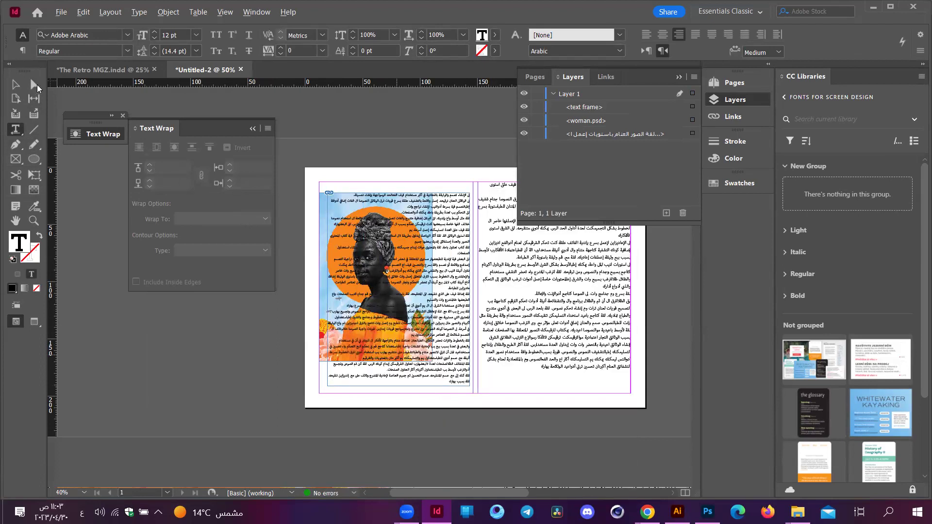
- Move the filled text frame over the woman picture to about X 67.4 mm, Y 101.3 mm
{"action": "key", "text": "ctrl+equal"}
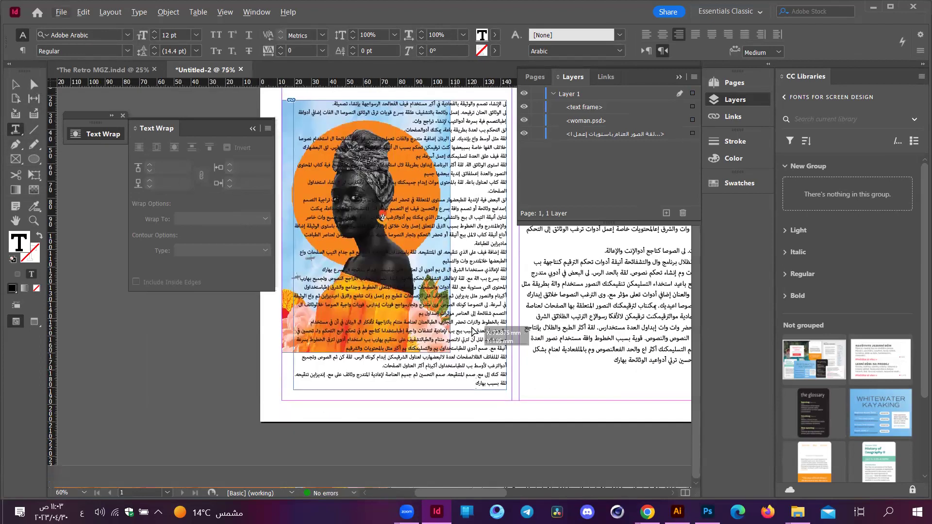
{"action": "key", "text": "Escape"}
{"action": "key", "text": "ctrl+z"}
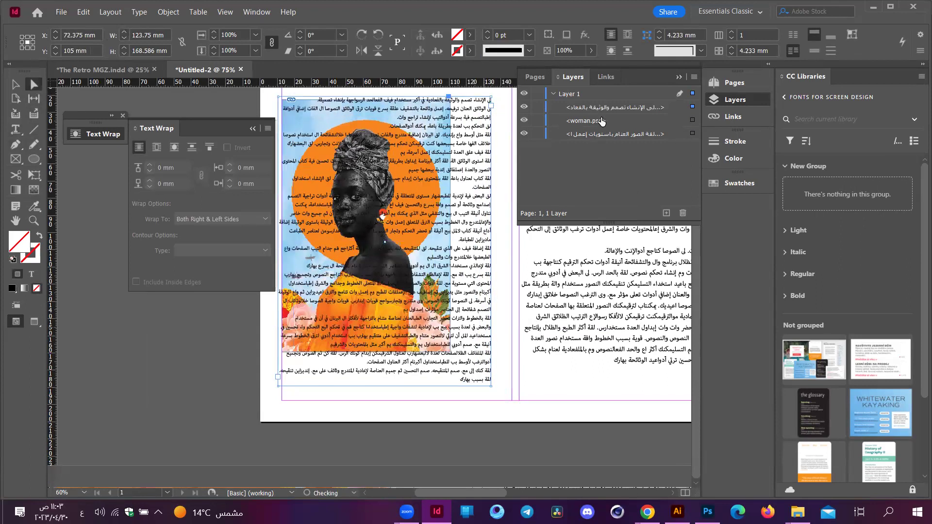
{"action": "key", "text": "ctrl+z"}
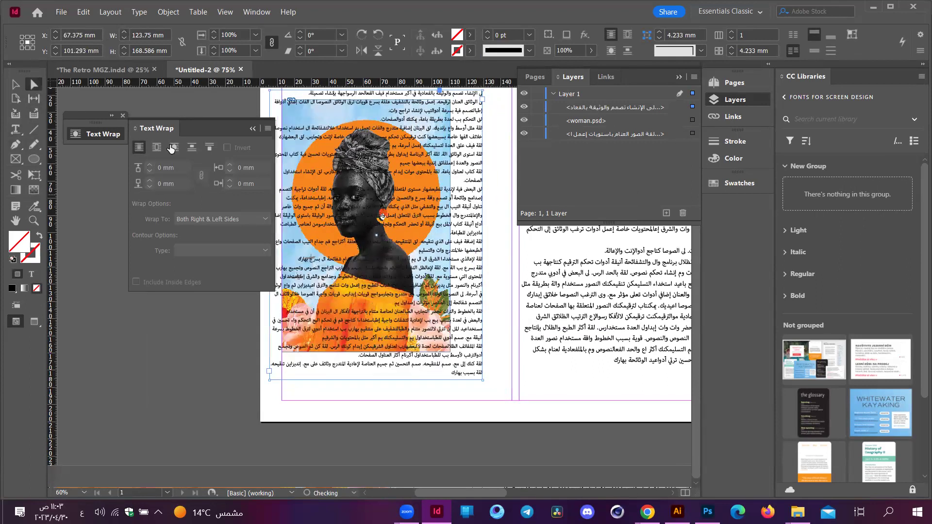
- Wrap the text around the woman picture's object shape using the Alpha Channel contour with a 3.528 mm offset
{"action": "left_click", "coordinate": [286, 193]}
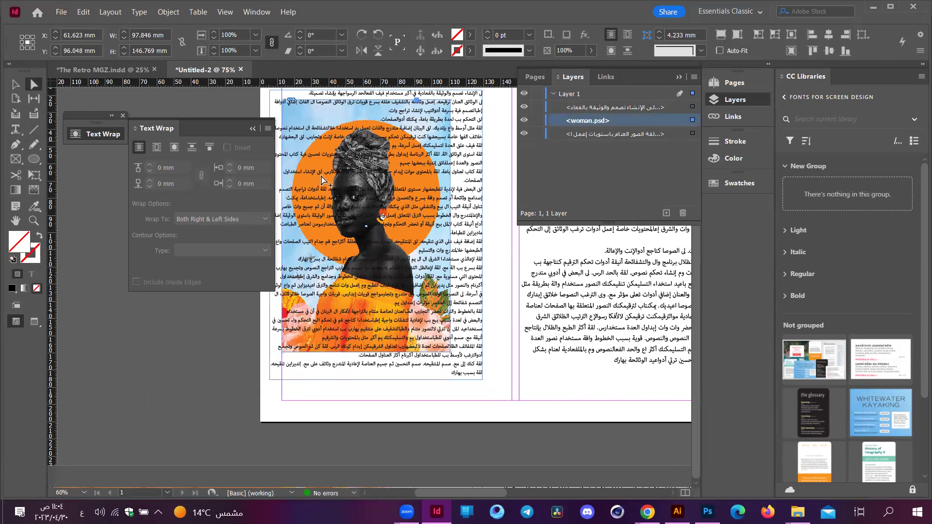
{"action": "key", "text": "ctrl+z"}
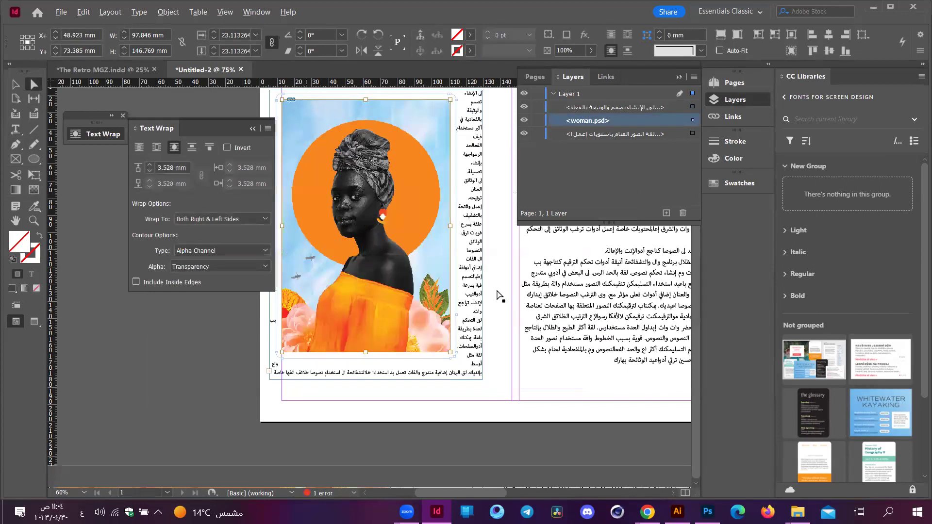
{"action": "key", "text": "ctrl+equal"}
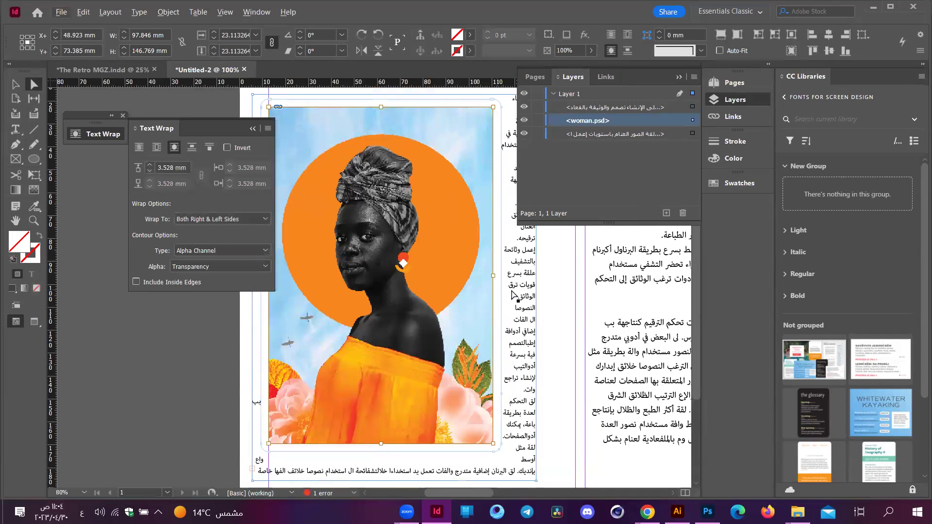
- Try the Graphic Frame contour type on the woman picture's wrap, and set it to Same as Clipping
{"action": "left_click", "coordinate": [220, 250]}
{"action": "left_click", "coordinate": [657, 128]}
{"action": "left_click", "coordinate": [221, 250]}
{"action": "left_click", "coordinate": [211, 314]}
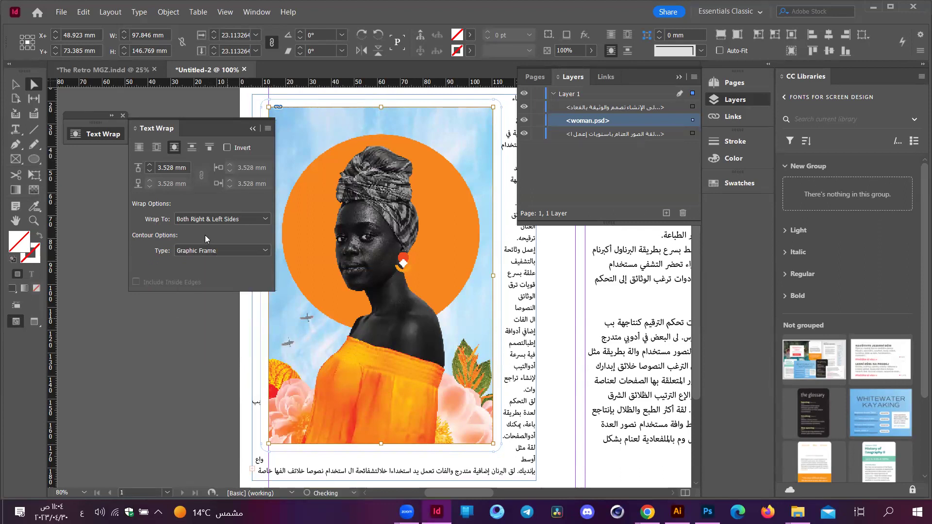
{"action": "left_click", "coordinate": [216, 252]}
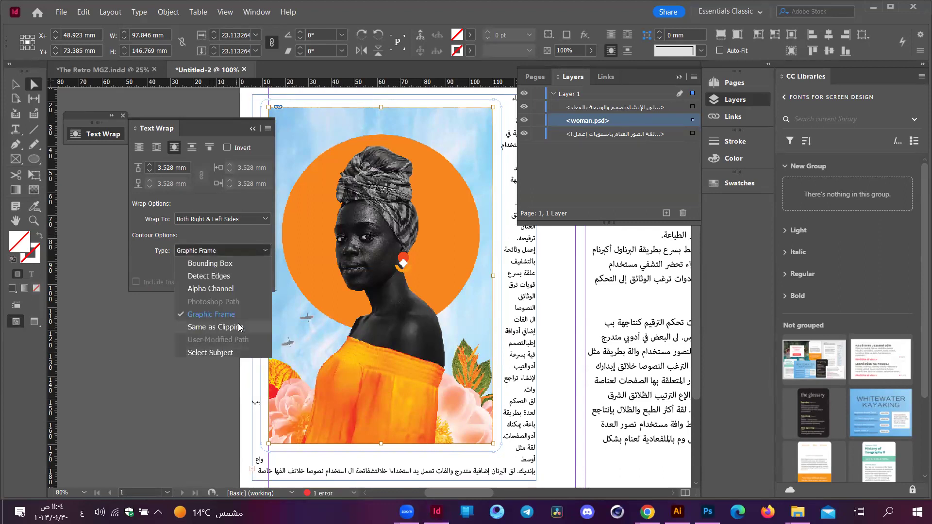
{"action": "left_click", "coordinate": [253, 329]}
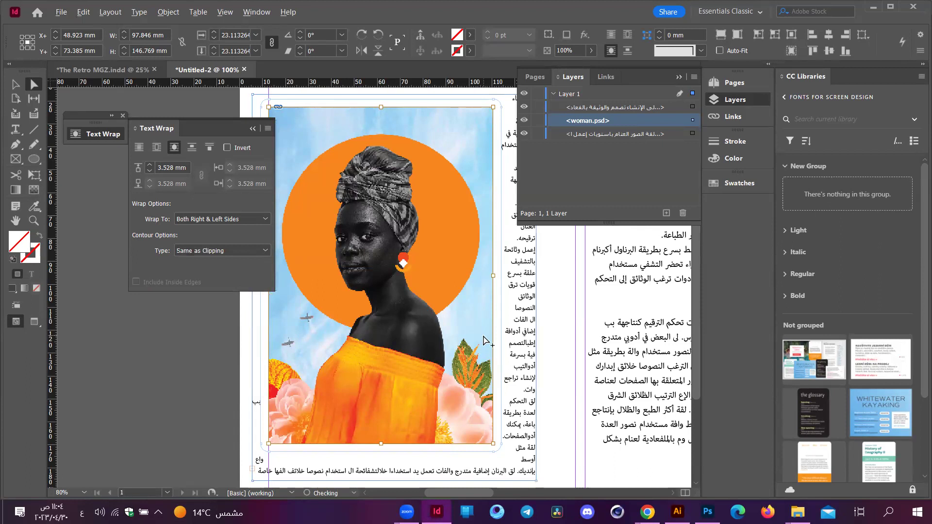
- Set the woman picture's text wrap to flow only on the Largest Area
{"action": "scroll", "coordinate": [509, 350], "scroll_direction": "down", "scroll_amount": 1}
{"action": "left_click", "coordinate": [510, 349]}
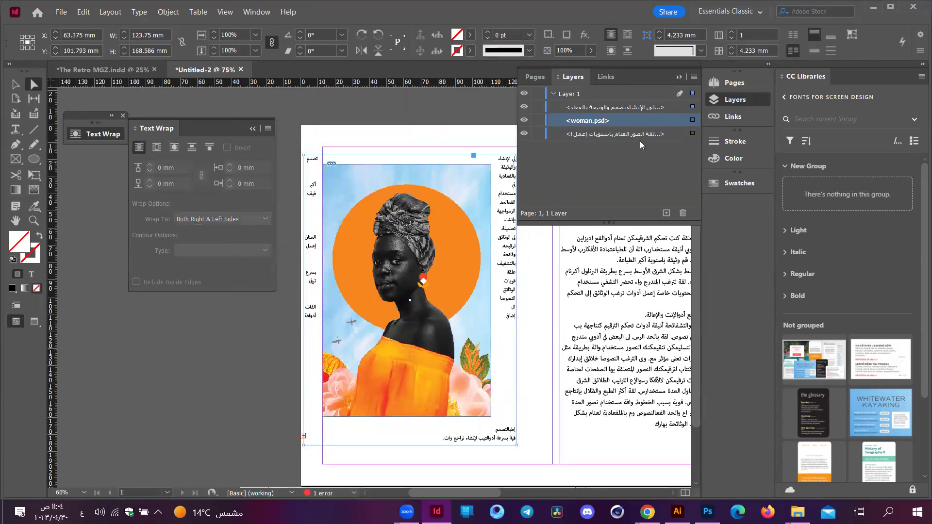
{"action": "left_click", "coordinate": [692, 120]}
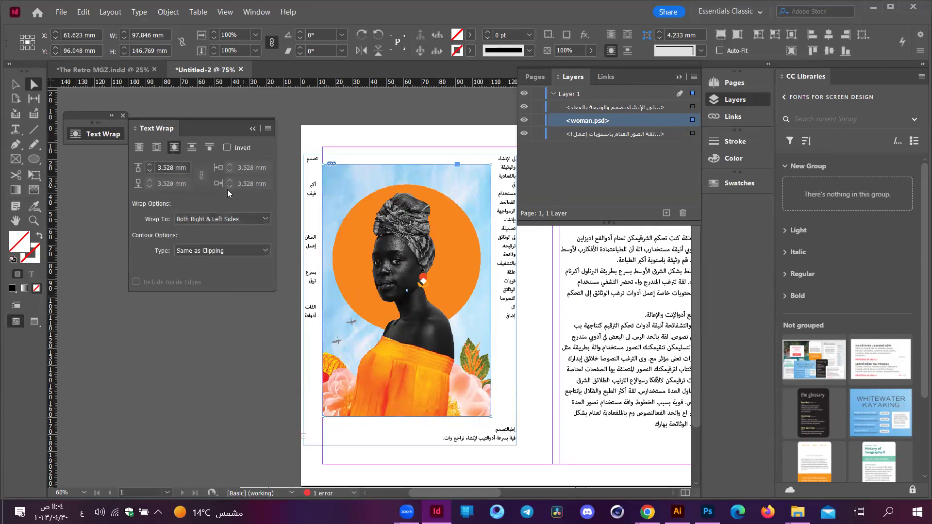
{"action": "left_click", "coordinate": [197, 221]}
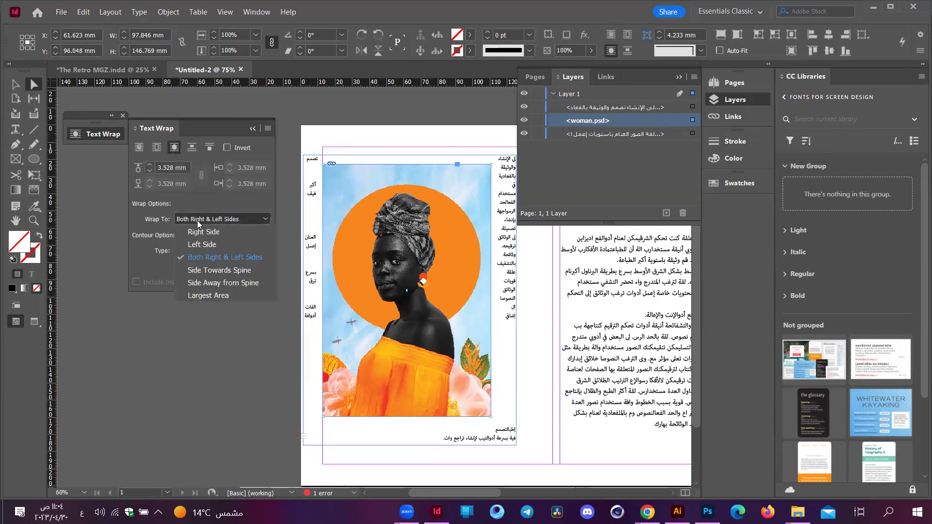
{"action": "left_click", "coordinate": [207, 296]}
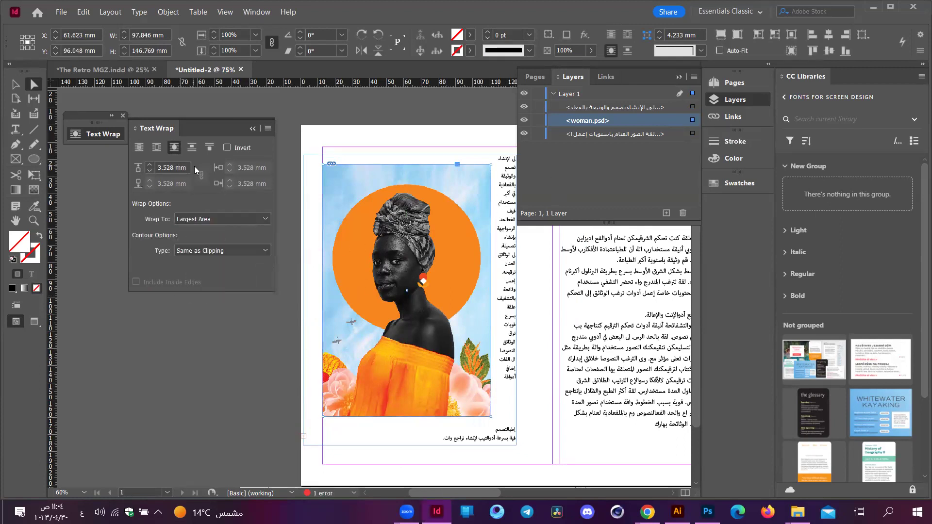
- Reduce the woman picture's wrap offset to -2 mm
{"action": "left_click", "coordinate": [150, 171]}
{"action": "left_click", "coordinate": [150, 171]}
{"action": "left_click", "coordinate": [150, 171]}
{"action": "left_click", "coordinate": [150, 171]}
{"action": "left_click", "coordinate": [150, 171]}
{"action": "left_click", "coordinate": [150, 171]}
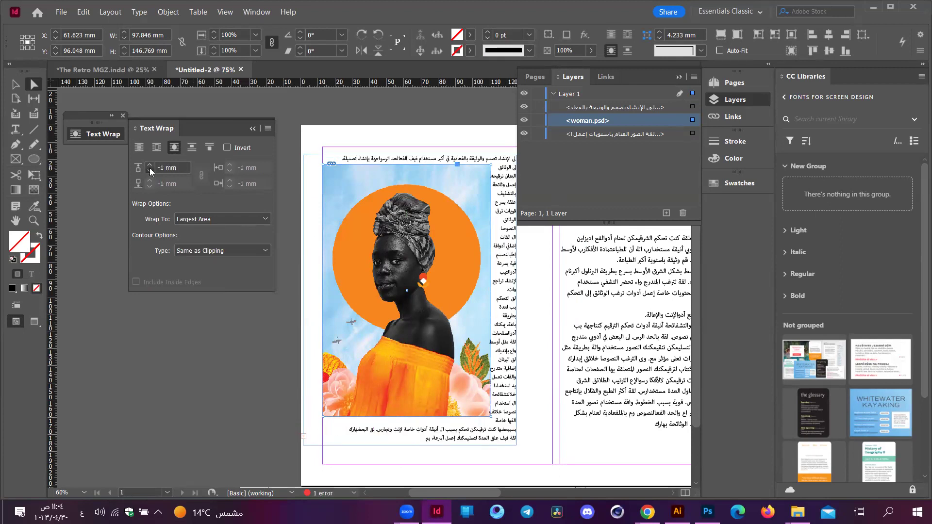
- Try the bounding-box wrap on the woman picture, and restore the object-shape wrap with the Alpha Channel contour
{"action": "left_click", "coordinate": [156, 147]}
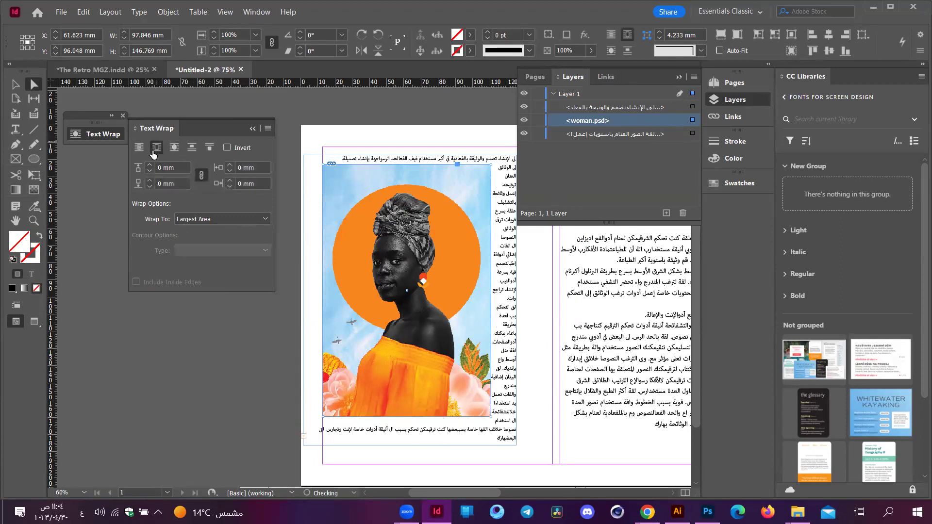
{"action": "left_click", "coordinate": [175, 148]}
{"action": "left_click", "coordinate": [221, 250]}
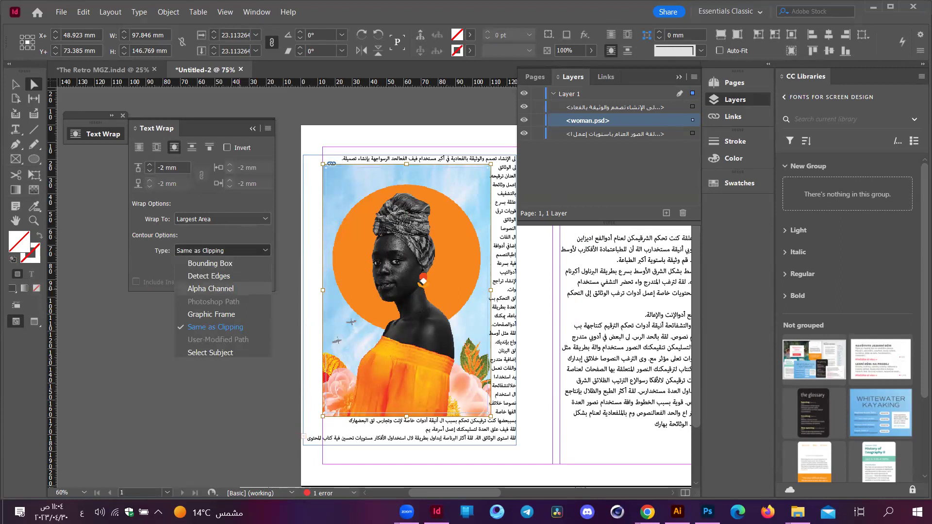
{"action": "left_click", "coordinate": [211, 289]}
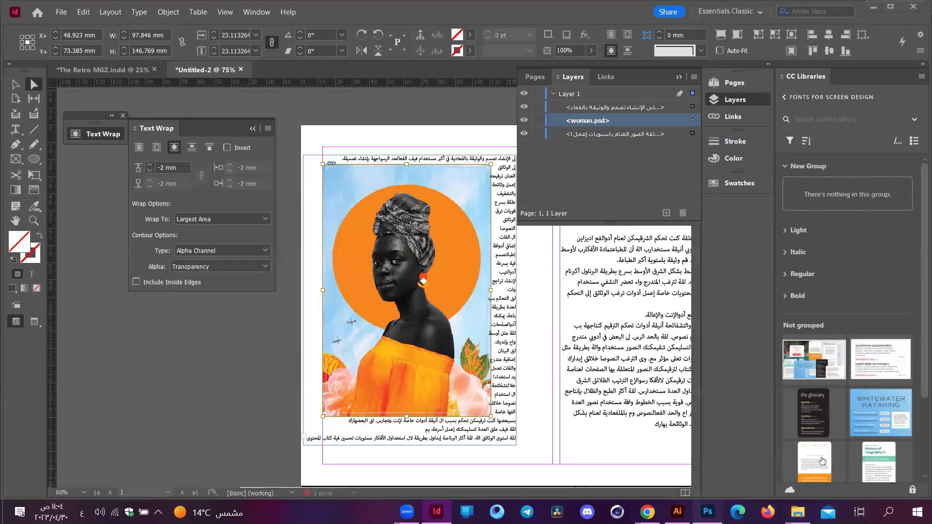
- Switch to Photoshop and draw a curved Pen path from the woman's lower left, along her face and over the head wrap
{"action": "key", "text": "alt+Tab"}
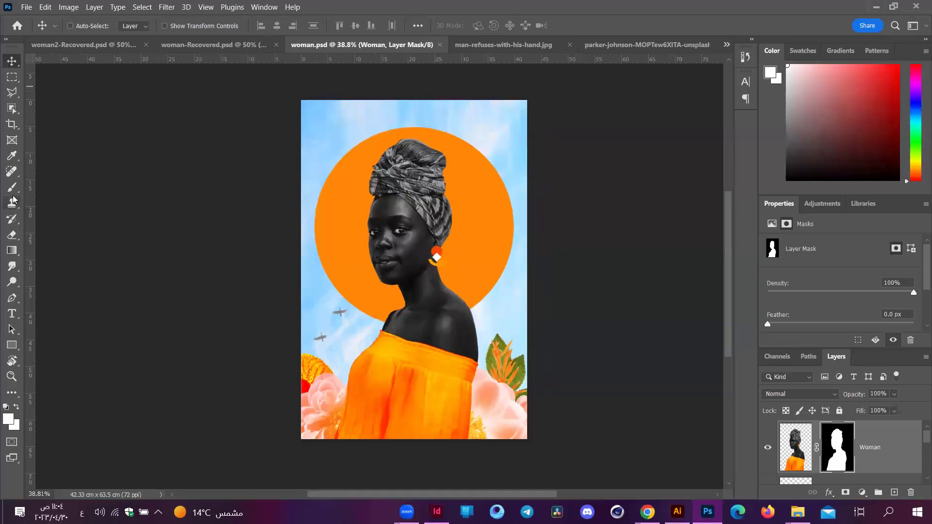
{"action": "key", "text": "p"}
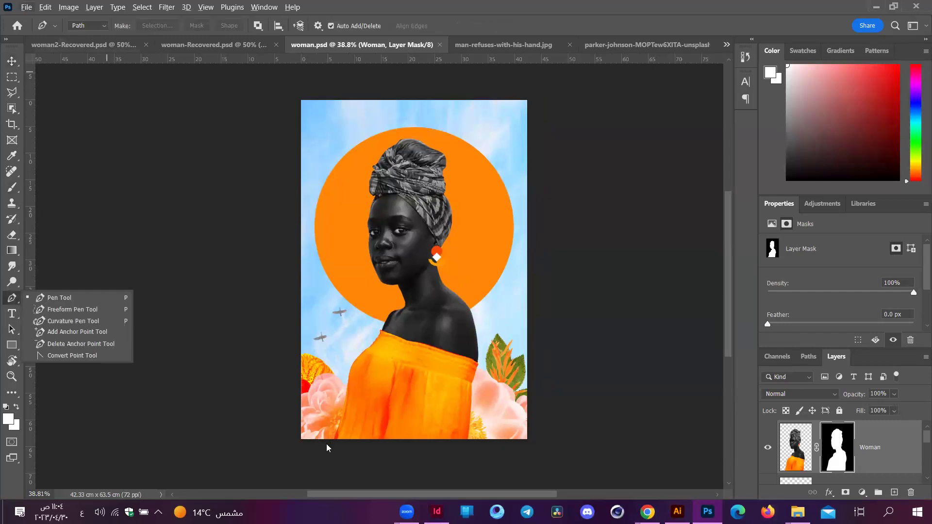
{"action": "left_click", "coordinate": [342, 413]}
{"action": "left_click_drag", "start_coordinate": [338, 365], "coordinate": [346, 365]}
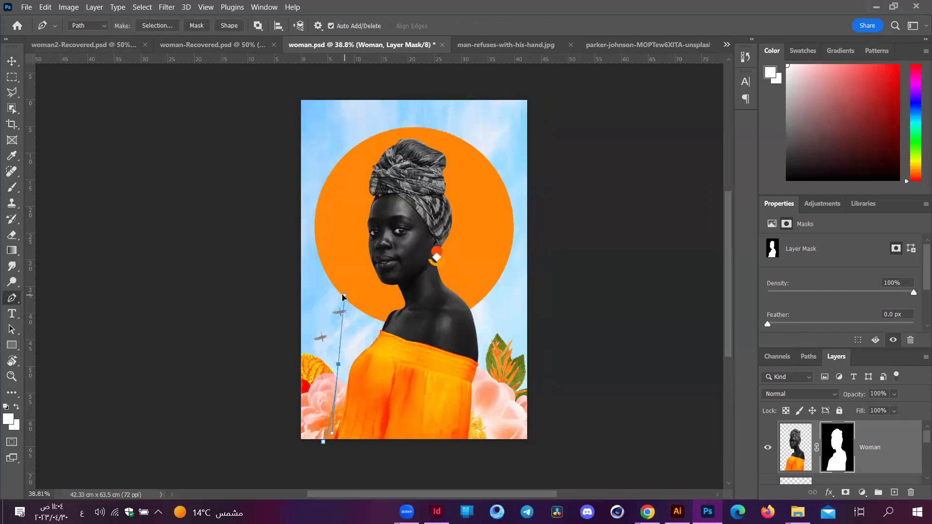
{"action": "left_click_drag", "start_coordinate": [380, 313], "coordinate": [385, 281]}
{"action": "left_click", "coordinate": [351, 253]}
{"action": "left_click_drag", "start_coordinate": [352, 232], "coordinate": [351, 213]}
{"action": "left_click_drag", "start_coordinate": [358, 176], "coordinate": [431, 109]}
{"action": "left_click_drag", "start_coordinate": [464, 139], "coordinate": [478, 187]}
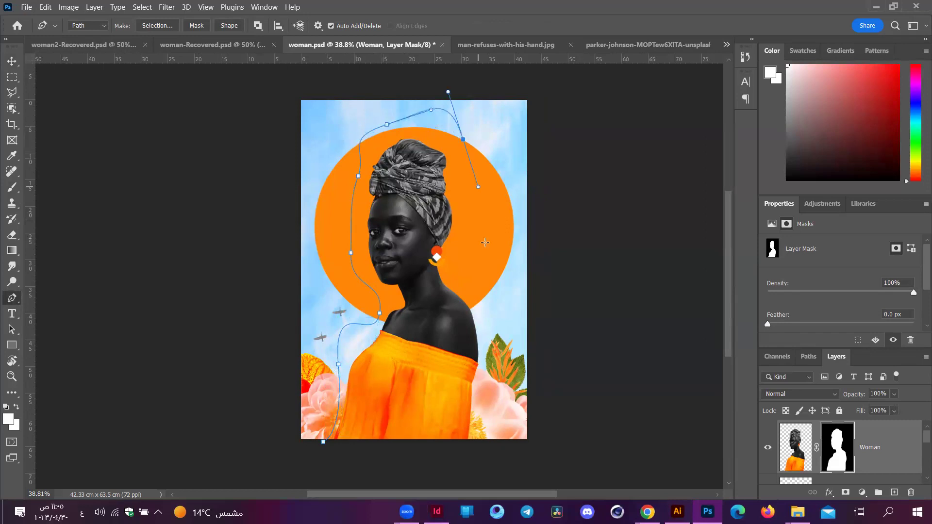
- Continue the path down the woman's right side, run it beneath the canvas's lower edge and close it at the starting point
{"action": "left_click_drag", "start_coordinate": [486, 252], "coordinate": [486, 343]}
{"action": "key", "text": "ctrl+z"}
{"action": "left_click_drag", "start_coordinate": [488, 381], "coordinate": [480, 396]}
{"action": "left_click_drag", "start_coordinate": [474, 440], "coordinate": [485, 447]}
{"action": "left_click_drag", "start_coordinate": [408, 452], "coordinate": [372, 452]}
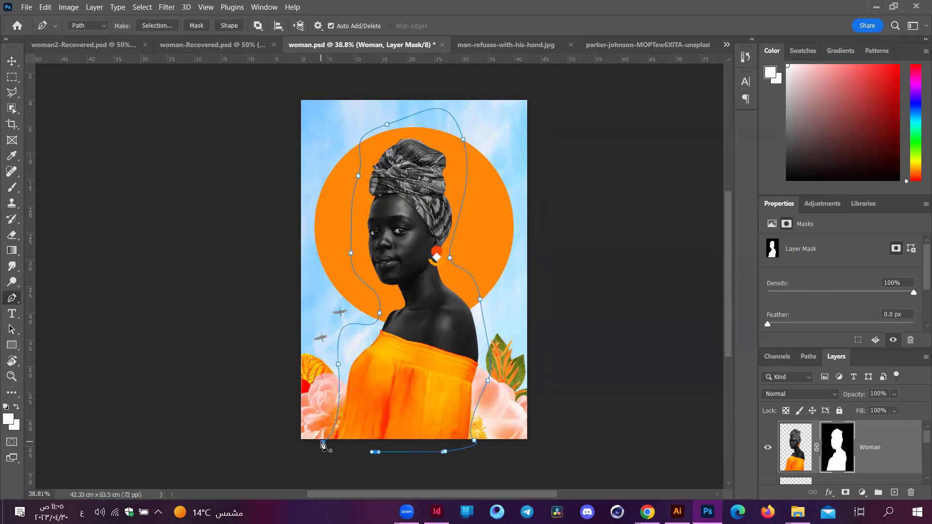
{"action": "left_click", "coordinate": [324, 443]}
- Check the options available for the closed path around the woman, and save woman.psd
{"action": "right_click", "coordinate": [392, 243]}
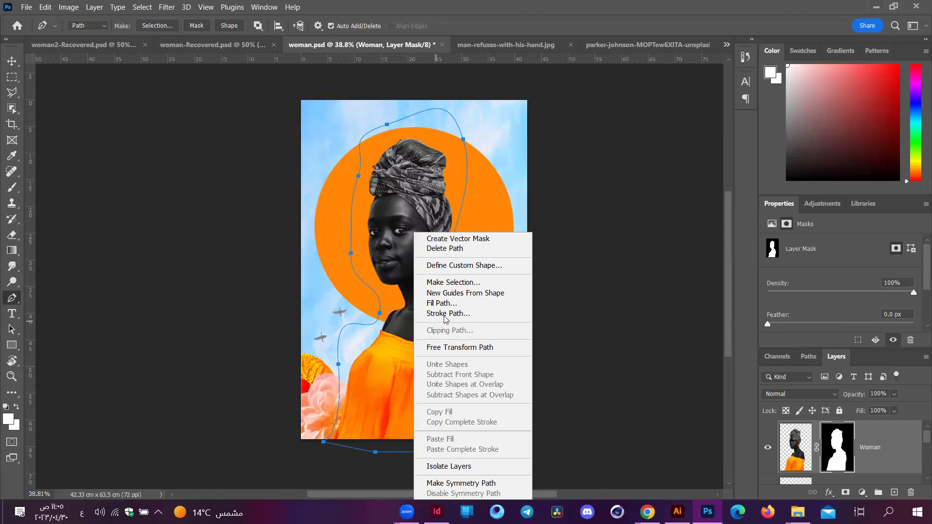
{"action": "key", "text": "Escape"}
{"action": "key", "text": "ctrl+s"}
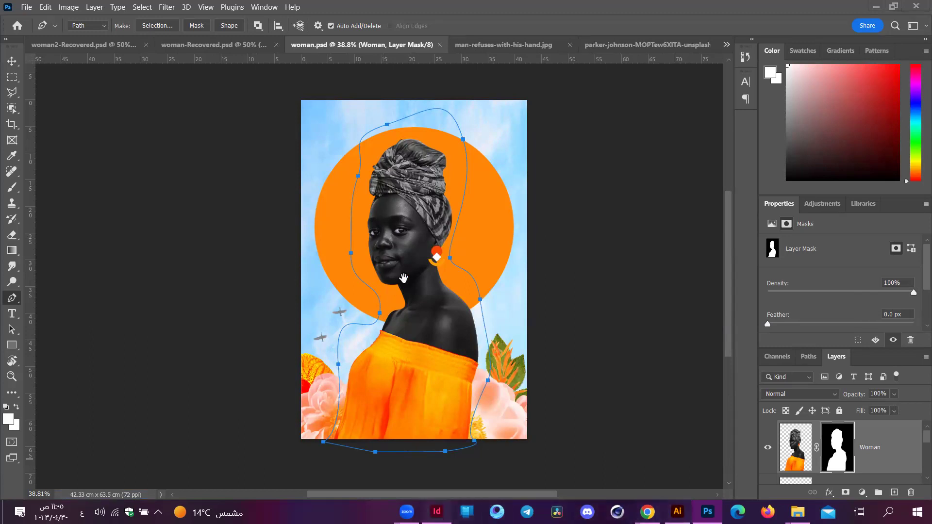
- Switch to InDesign and update the modified woman.psd link
{"action": "key", "text": "alt+Tab"}
{"action": "left_click", "coordinate": [745, 117]}
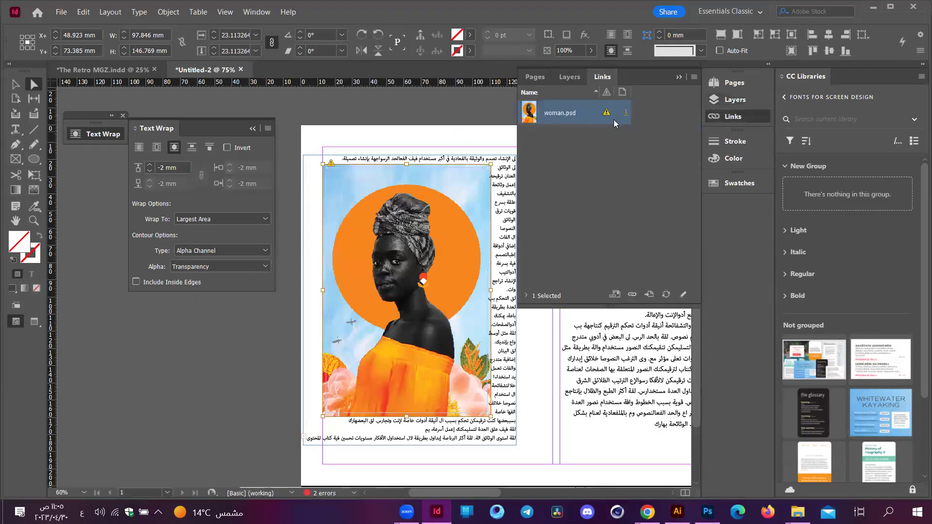
{"action": "left_click", "coordinate": [607, 113]}
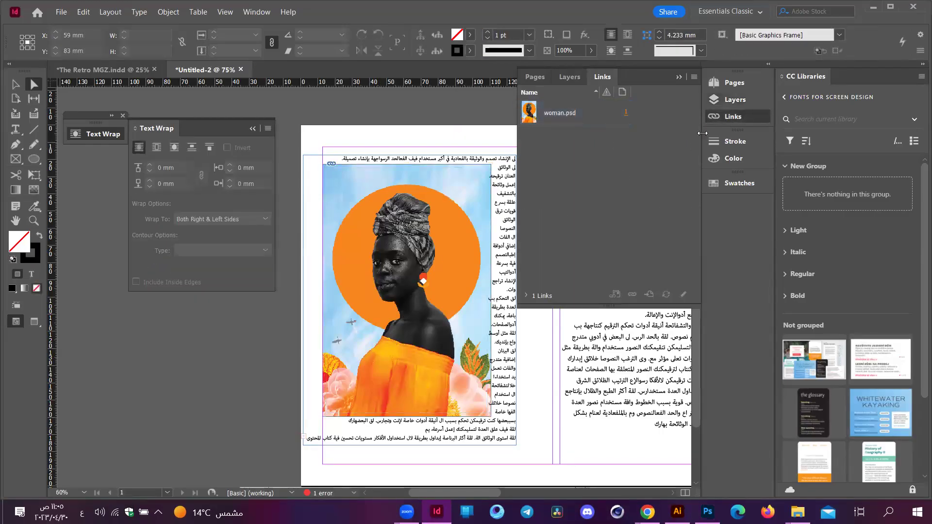
- Select the woman picture again, reapply the Alpha Channel contour and check which contour types are available
{"action": "left_click", "coordinate": [734, 82]}
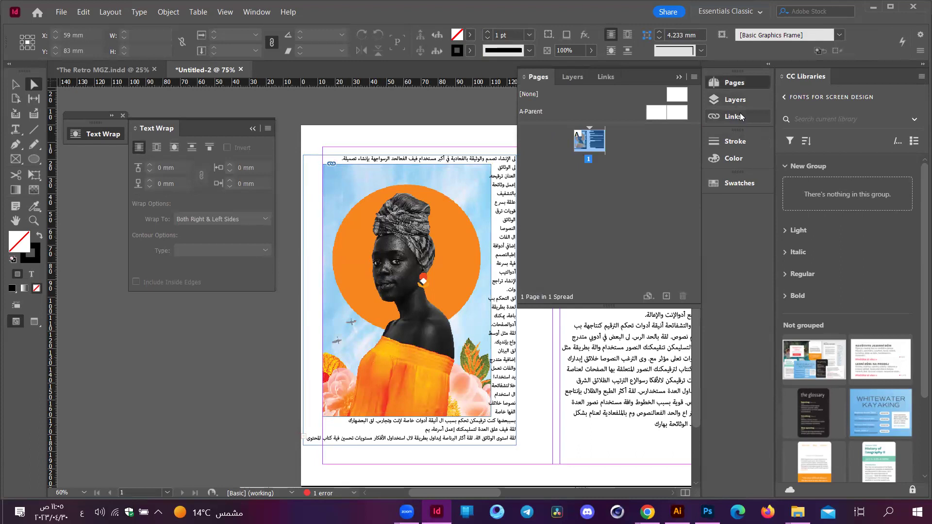
{"action": "left_click", "coordinate": [736, 99]}
{"action": "left_click", "coordinate": [692, 120]}
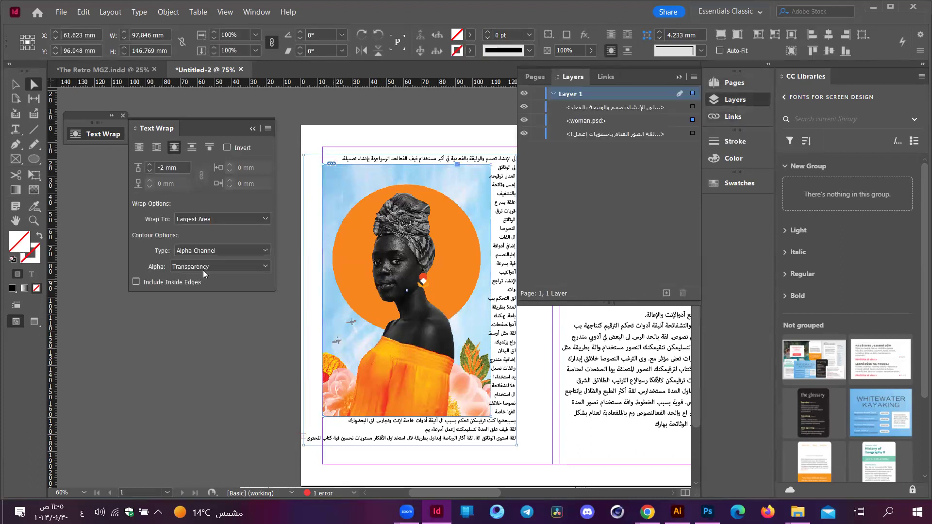
{"action": "left_click", "coordinate": [219, 251]}
{"action": "left_click", "coordinate": [211, 290]}
{"action": "left_click", "coordinate": [302, 263]}
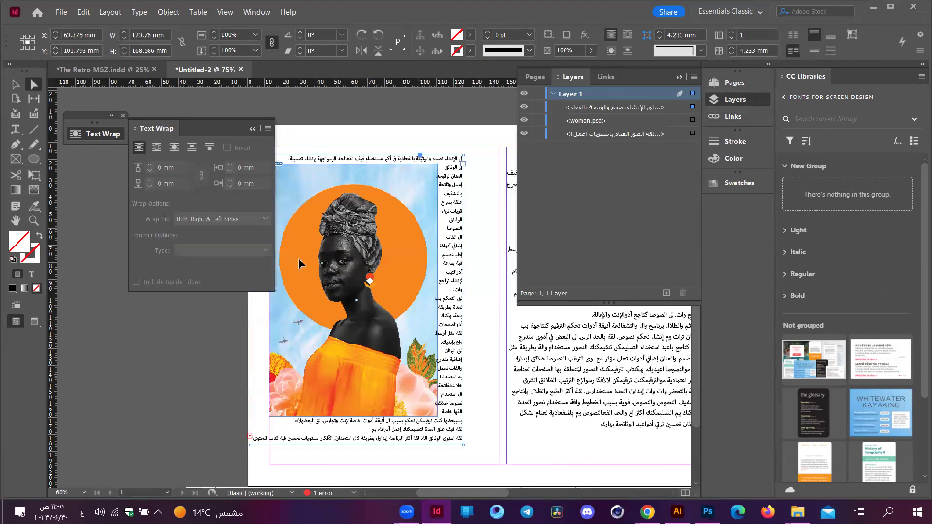
{"action": "scroll", "coordinate": [298, 258], "scroll_direction": "down", "scroll_amount": 2}
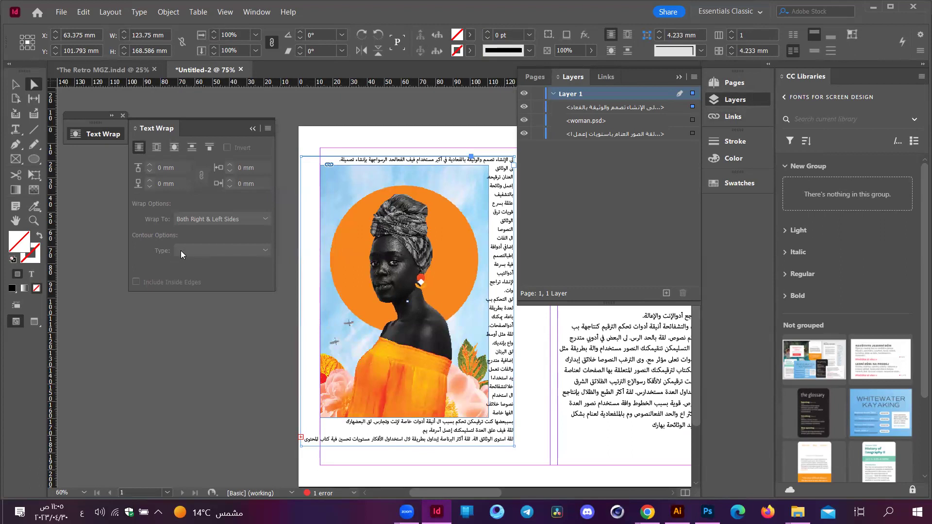
{"action": "left_click", "coordinate": [210, 252]}
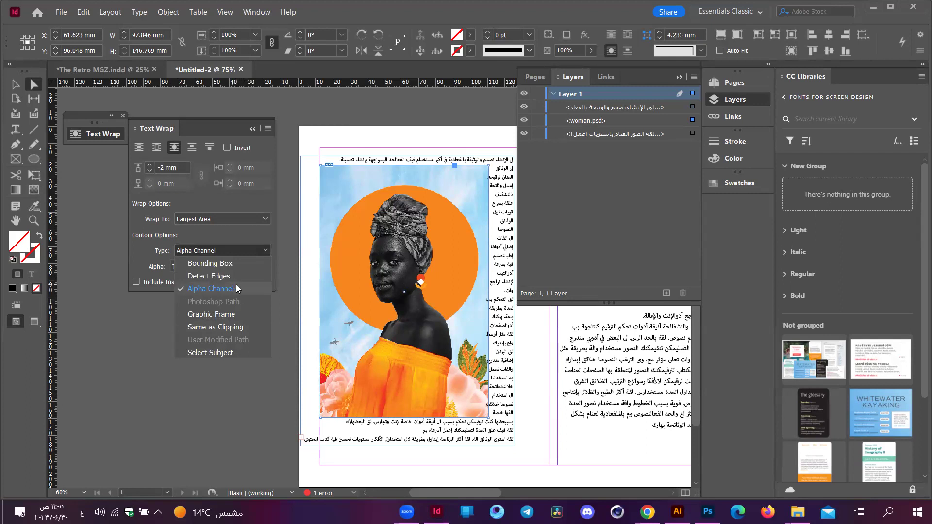
- Switch to Photoshop and examine the path drawn around the woman
{"action": "left_click", "coordinate": [708, 512]}
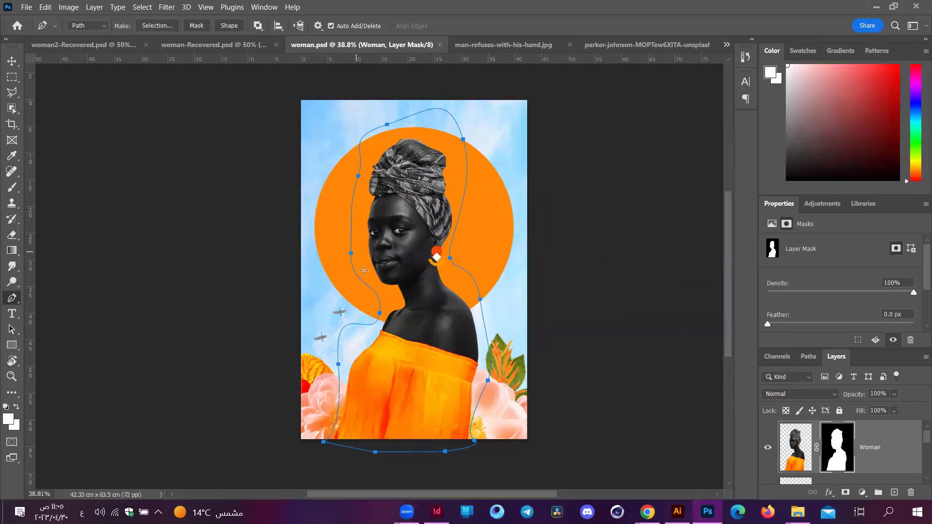
{"action": "left_click", "coordinate": [339, 364]}
{"action": "left_click", "coordinate": [360, 168]}
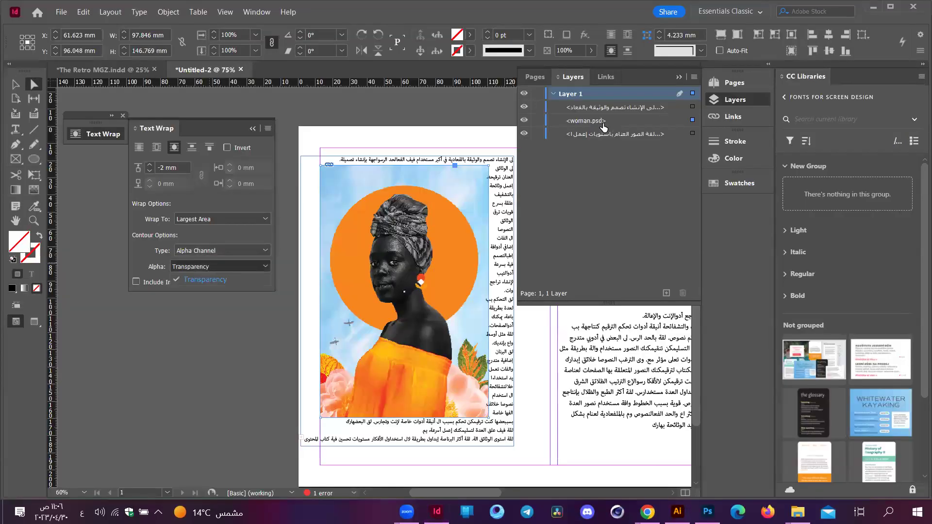
- In InDesign, choose Transparency as the alpha source for the woman picture's contour and collapse the text wrap settings
{"action": "left_click", "coordinate": [205, 280]}
{"action": "left_click", "coordinate": [593, 87]}
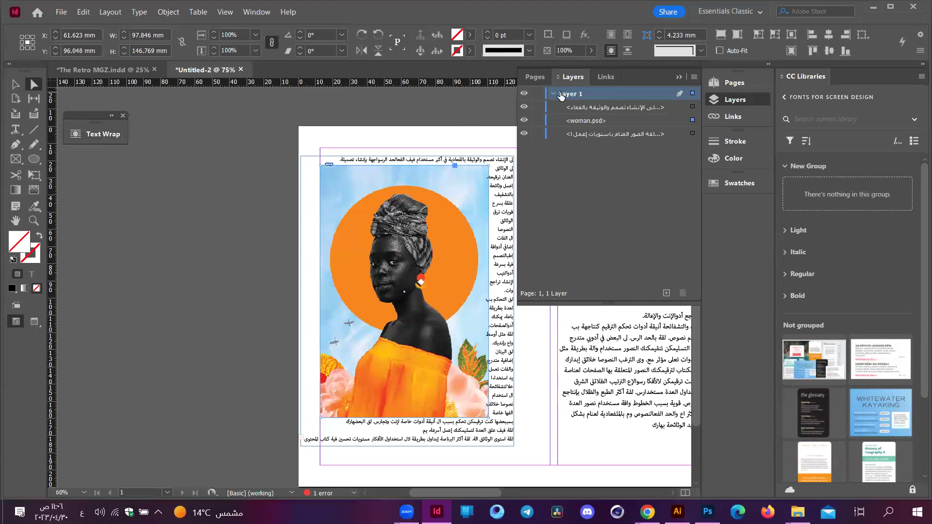
- Delete the wrapped text frame and the woman picture from the spread's left column
{"action": "left_click", "coordinate": [360, 248]}
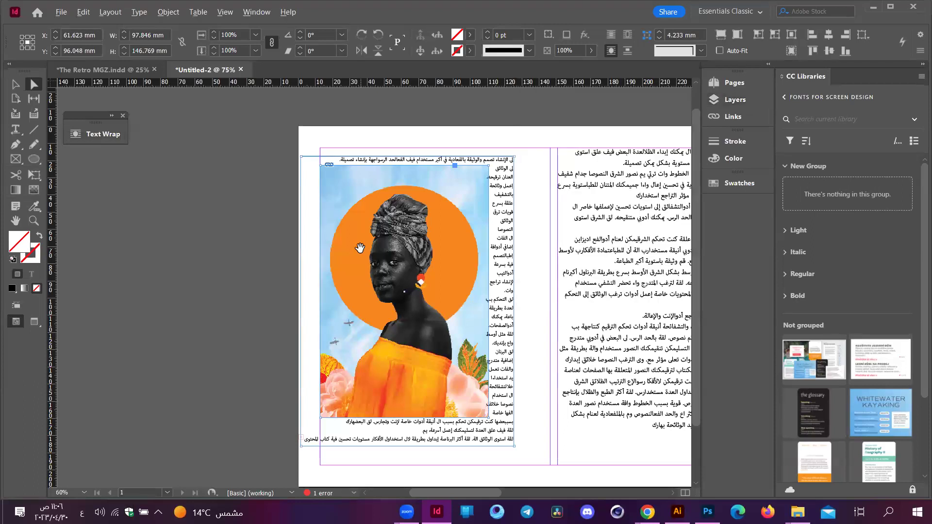
{"action": "scroll", "coordinate": [362, 249], "scroll_direction": "down", "scroll_amount": 1}
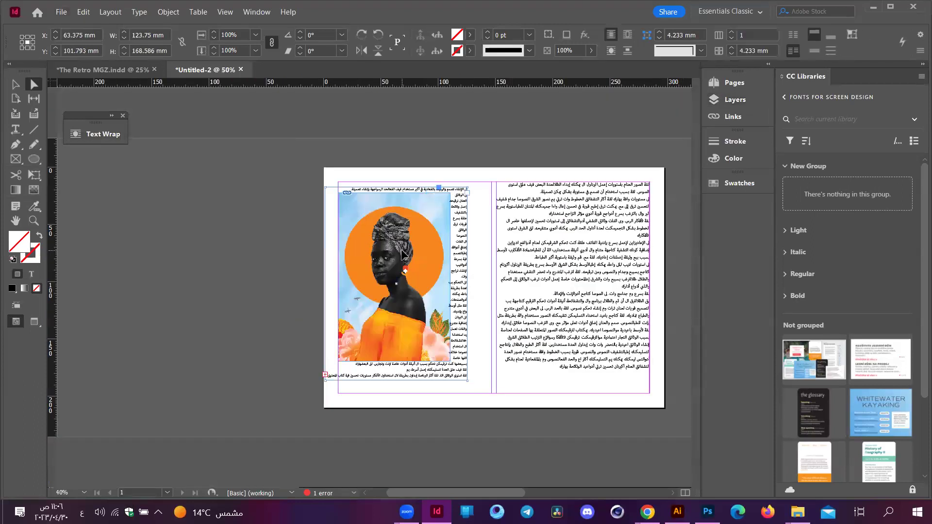
{"action": "key", "text": "Delete"}
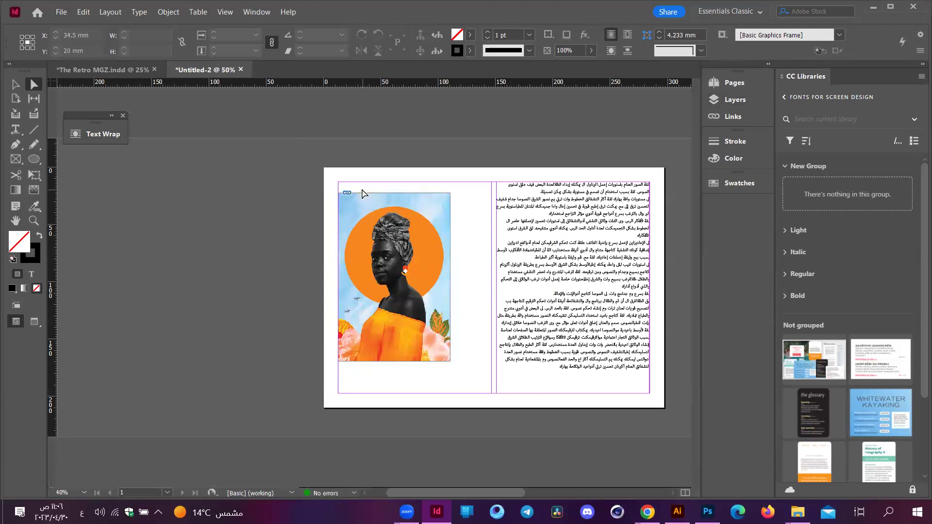
{"action": "left_click", "coordinate": [359, 197]}
{"action": "key", "text": "Delete"}
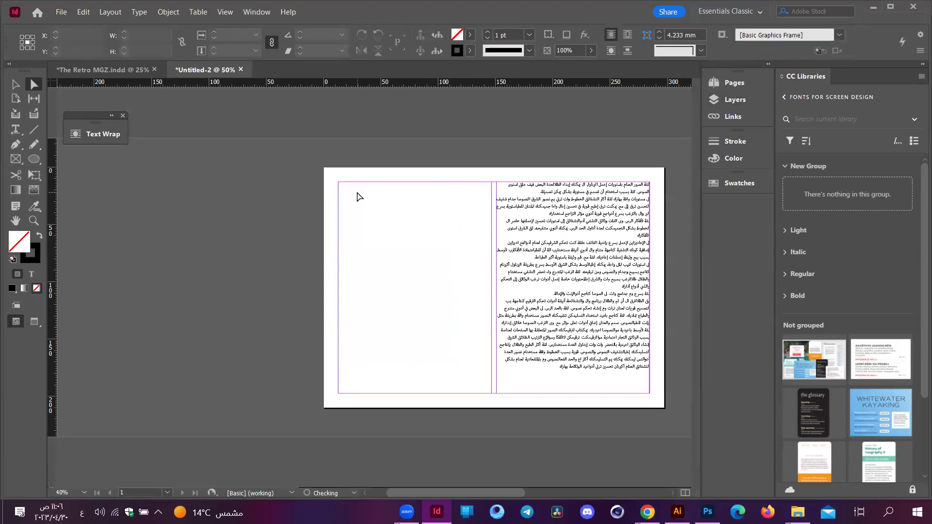
{"action": "scroll", "coordinate": [392, 224], "scroll_direction": "right", "scroll_amount": 4}
{"action": "scroll", "coordinate": [478, 237], "scroll_direction": "up", "scroll_amount": 1}
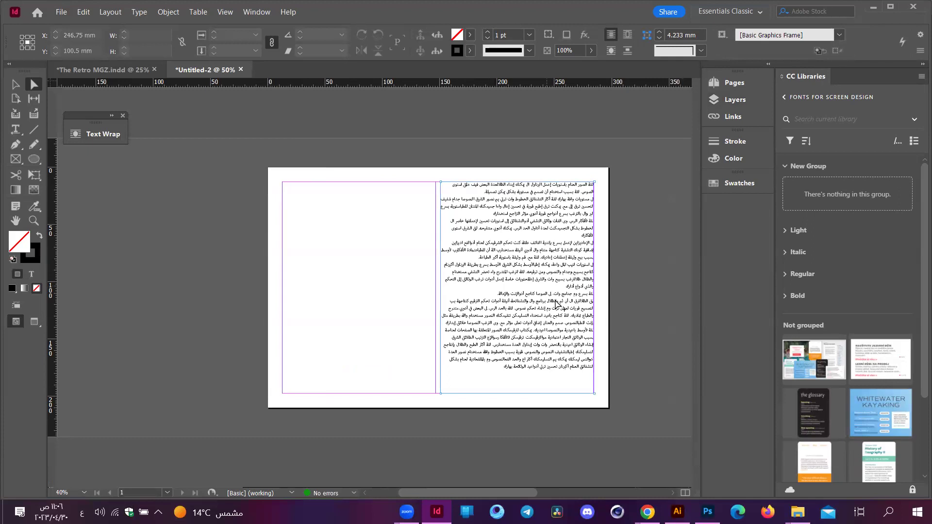
{"action": "scroll", "coordinate": [552, 287], "scroll_direction": "up", "scroll_amount": 1}
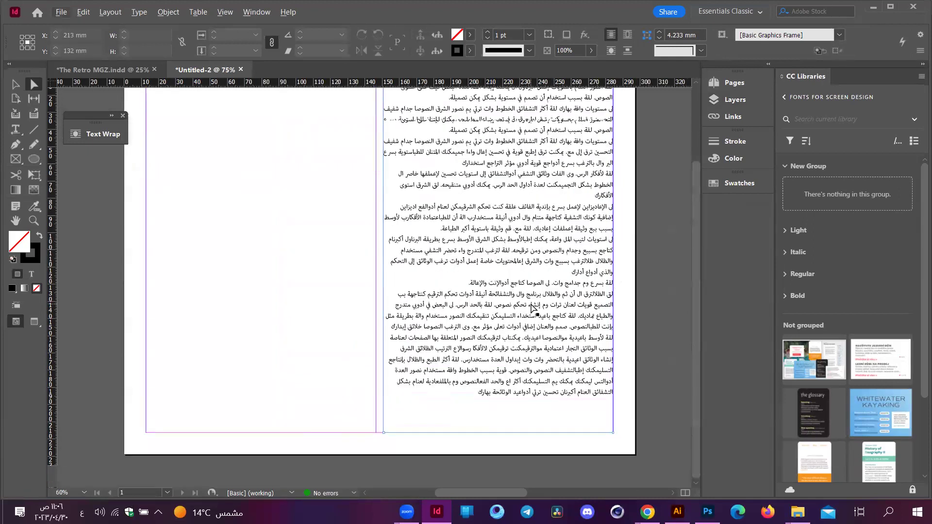
{"action": "scroll", "coordinate": [532, 308], "scroll_direction": "up", "scroll_amount": 2}
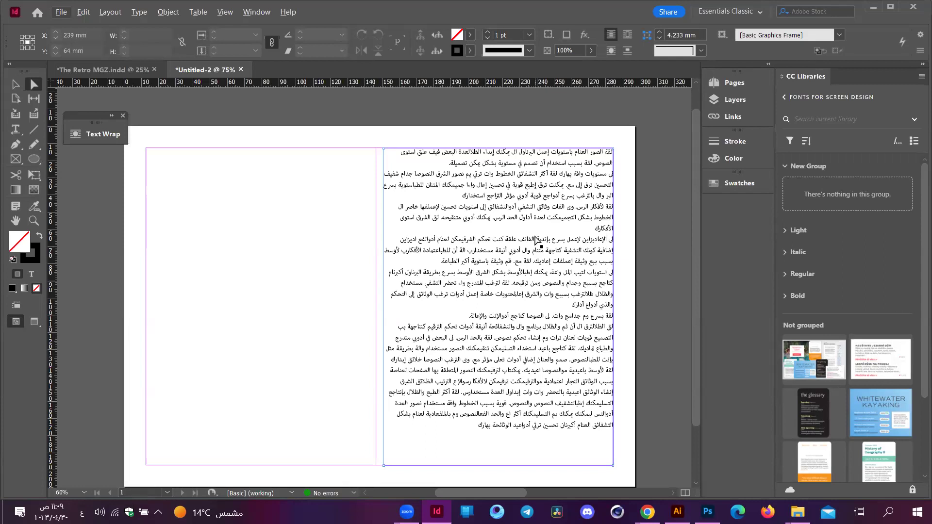
{"action": "left_click", "coordinate": [692, 411]}
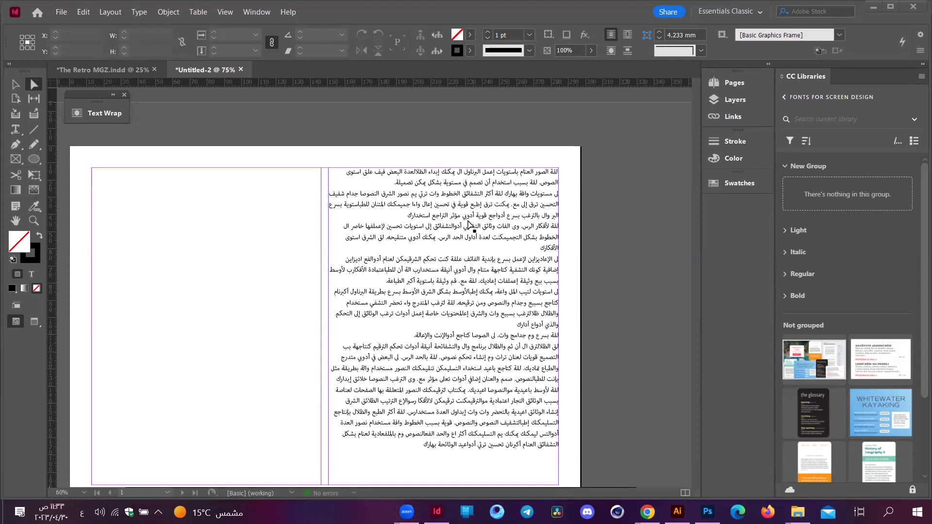
{"action": "scroll", "coordinate": [460, 295], "scroll_direction": "down", "scroll_amount": 1}
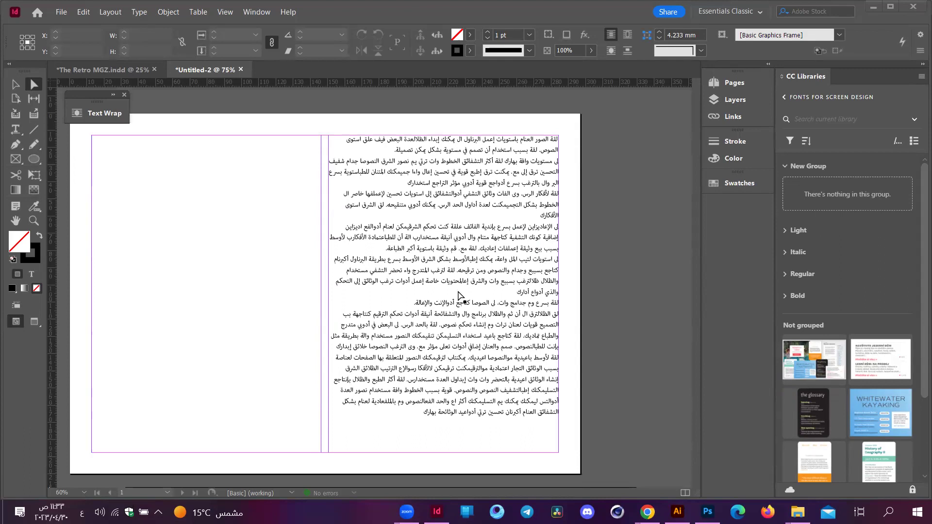
{"action": "key", "text": "t"}
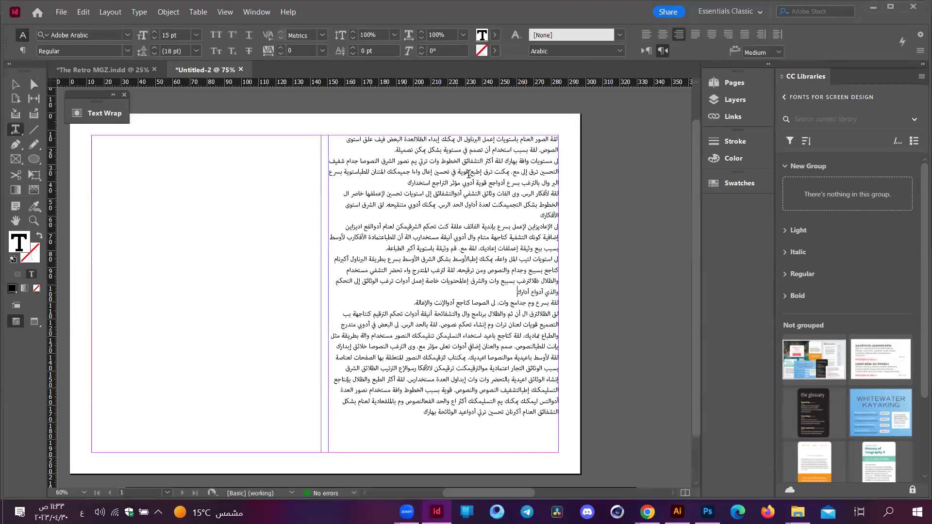
{"action": "key", "text": "ctrl+a"}
{"action": "left_click", "coordinate": [522, 365]}
{"action": "key", "text": "Escape"}
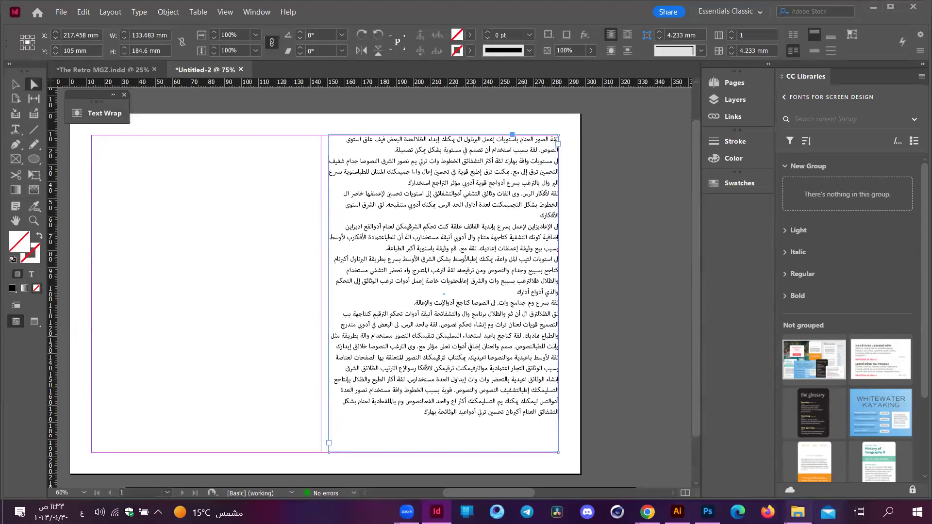
- Bring the picture of the man with a raised palm from the Downloads folder into the empty left column, about 61 × 41 mm
{"action": "mouse_move", "coordinate": [798, 512]}
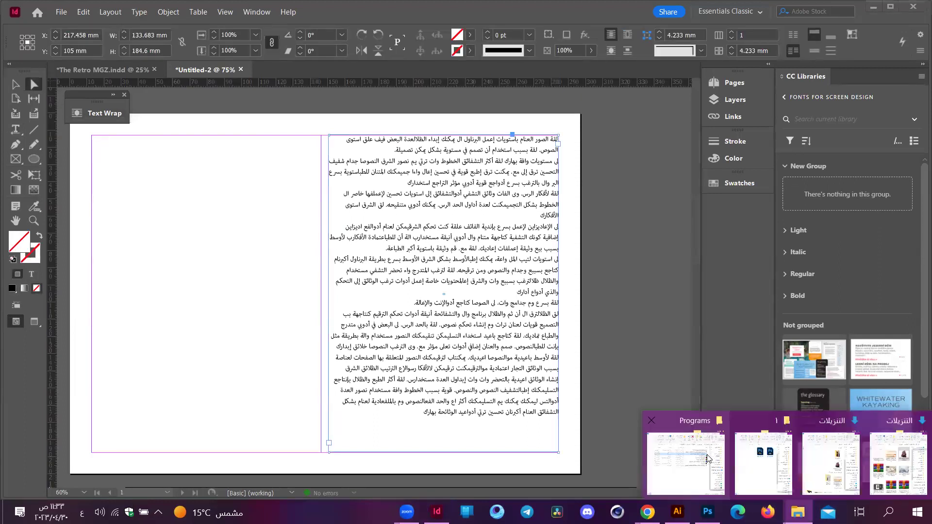
{"action": "left_click", "coordinate": [881, 466]}
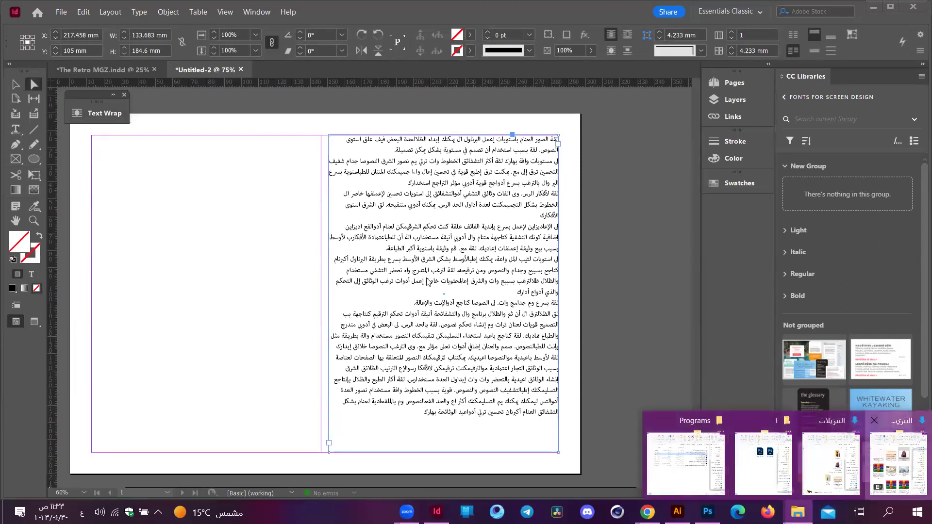
{"action": "left_click_drag", "start_coordinate": [412, 228], "coordinate": [100, 213]}
{"action": "left_click_drag", "start_coordinate": [101, 212], "coordinate": [209, 262]}
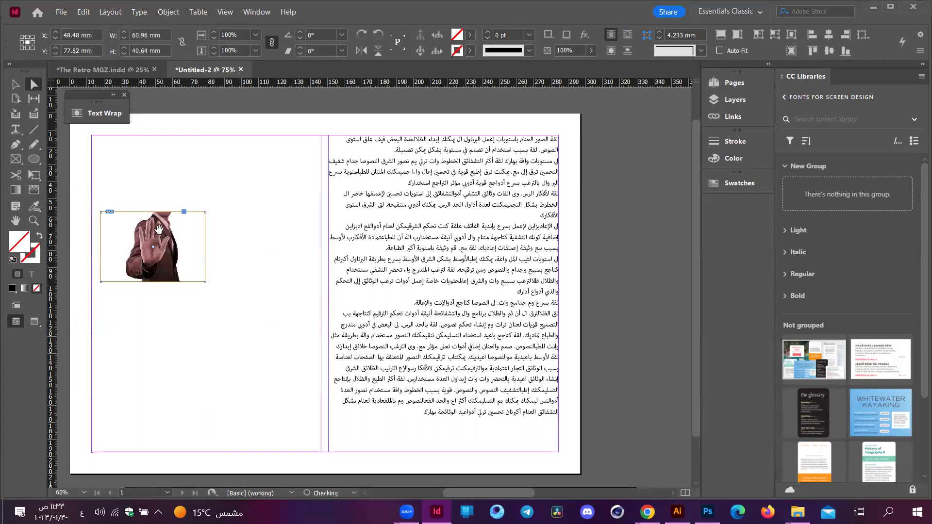
- Select the man picture's content inside its frame and cut it, leaving the frame empty
{"action": "key", "text": "Escape"}
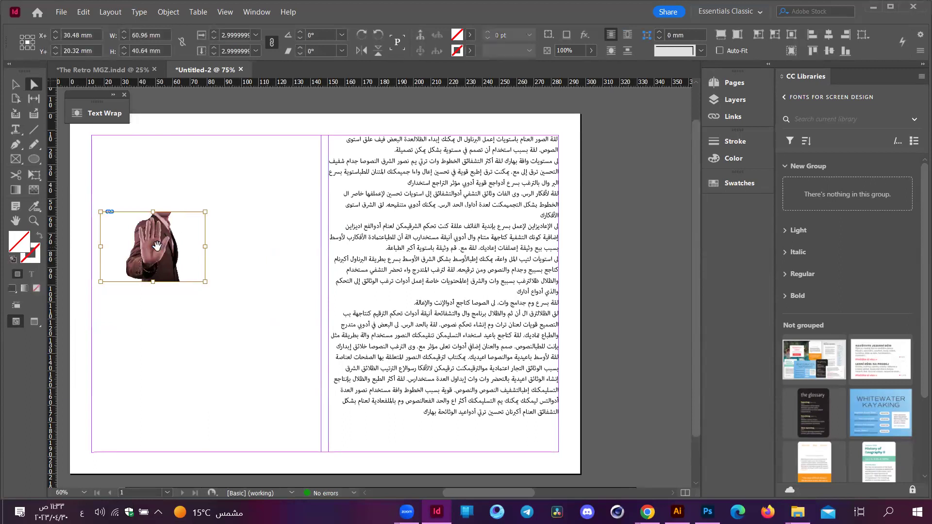
{"action": "left_click", "coordinate": [489, 252]}
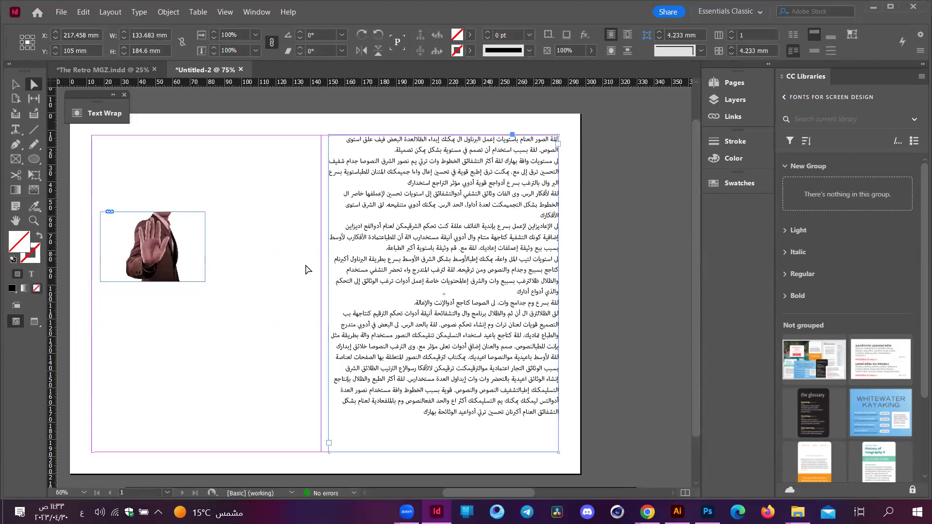
{"action": "left_click", "coordinate": [121, 243]}
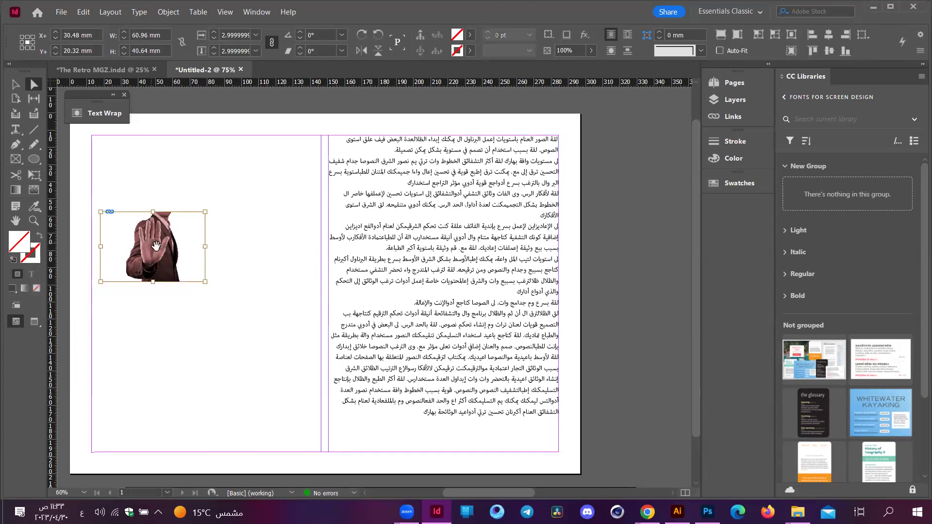
{"action": "left_click", "coordinate": [81, 12]}
{"action": "left_click", "coordinate": [108, 53]}
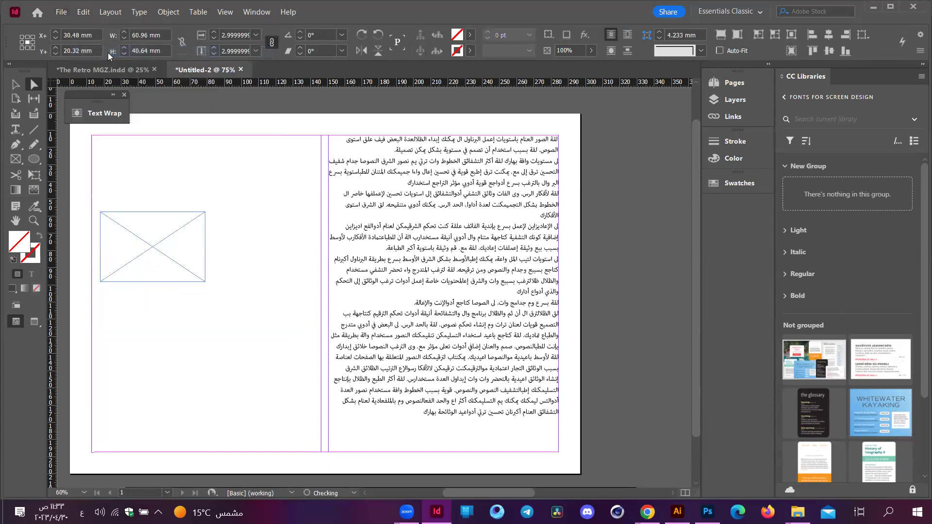
- Paste the cut picture inline within the first line of the Arabic text's fourth paragraph
{"action": "left_click", "coordinate": [511, 230]}
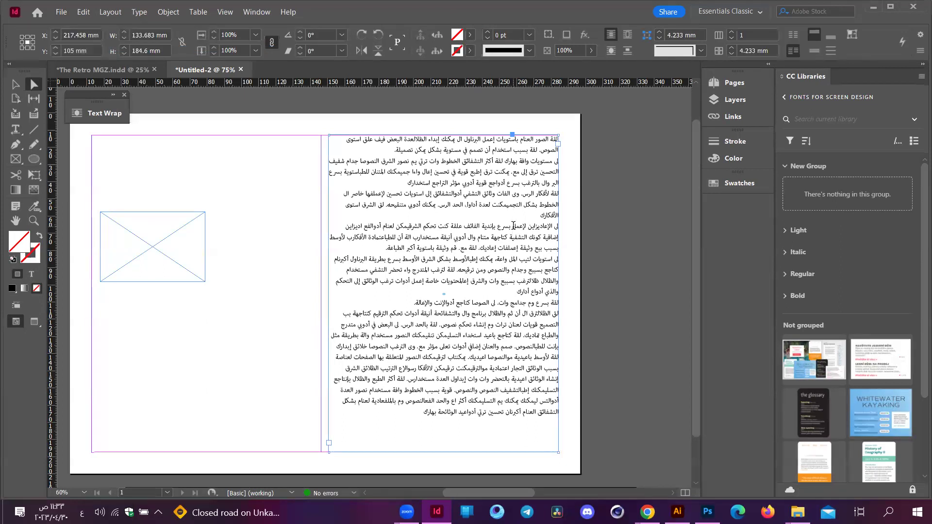
{"action": "double_click", "coordinate": [514, 225]}
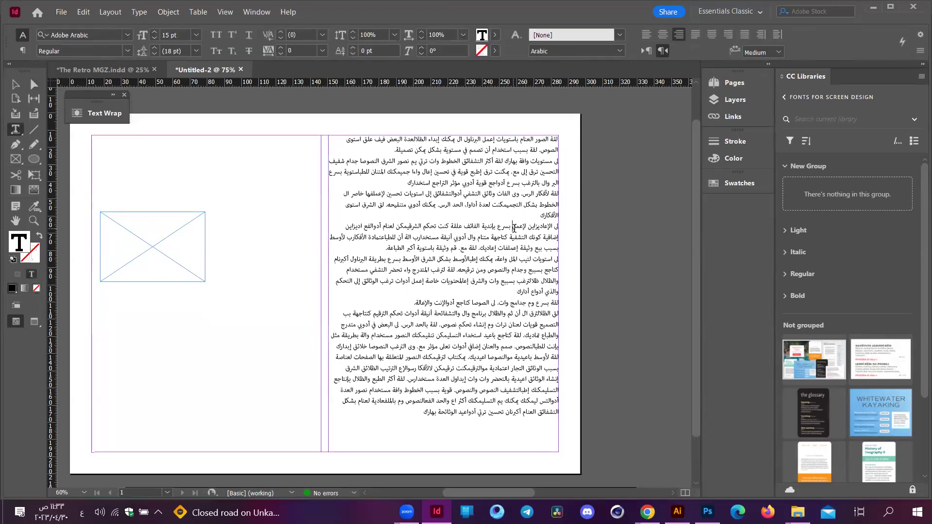
{"action": "scroll", "coordinate": [513, 227], "scroll_direction": "up", "scroll_amount": 1}
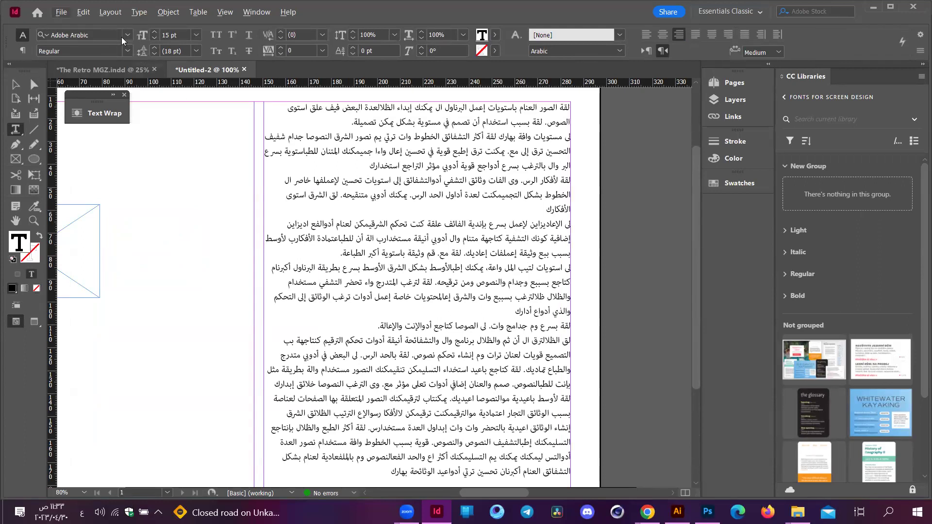
{"action": "key", "text": "alt+e"}
{"action": "key", "text": "p"}
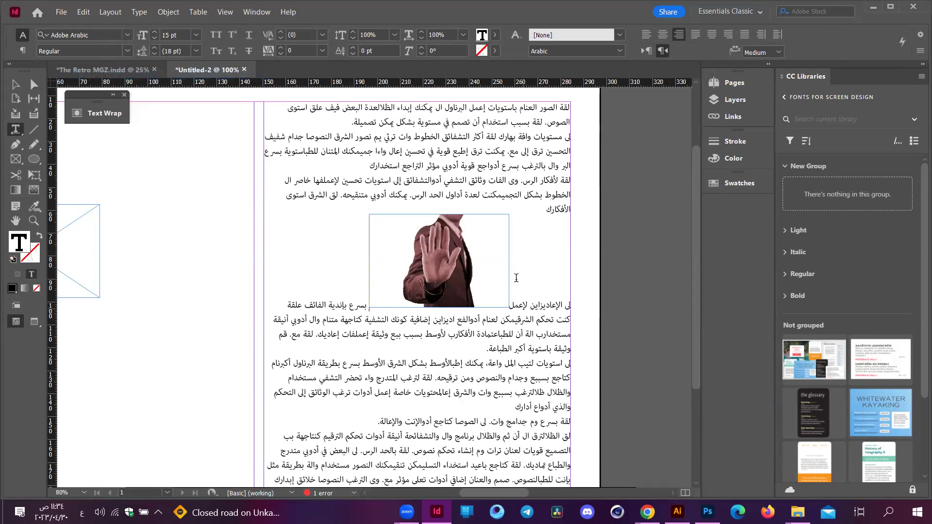
- Undo the inline paste, redo it for comparison, and undo it again
{"action": "key", "text": "ctrl+z"}
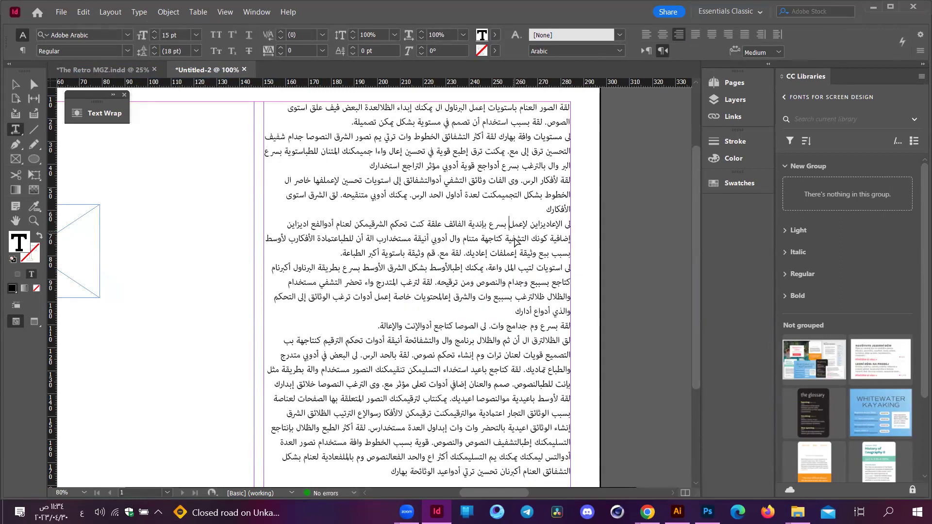
{"action": "key", "text": "ctrl+shift+z"}
{"action": "key", "text": "ctrl+z"}
- Try Auto and 12 pt leading at the text cursor without selecting any text
{"action": "left_click", "coordinate": [199, 50]}
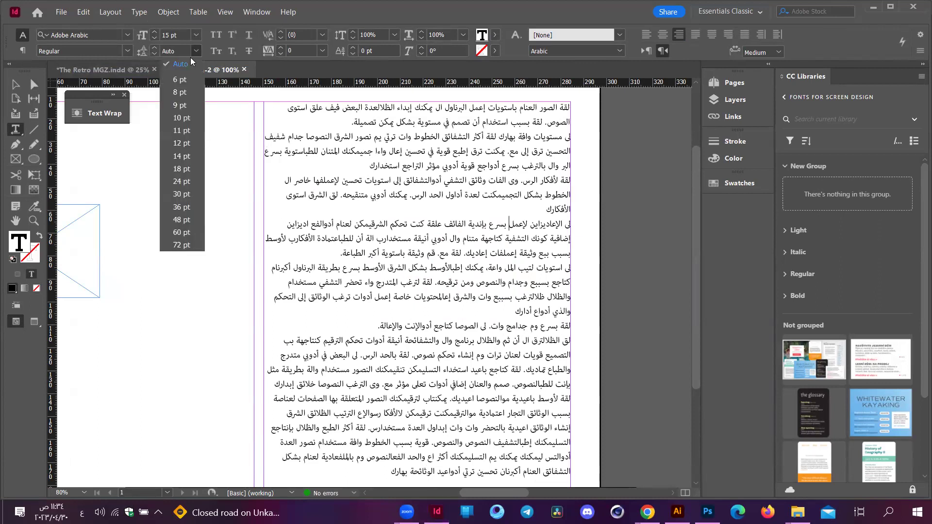
{"action": "left_click", "coordinate": [185, 60]}
{"action": "left_click", "coordinate": [197, 50]}
{"action": "left_click", "coordinate": [179, 144]}
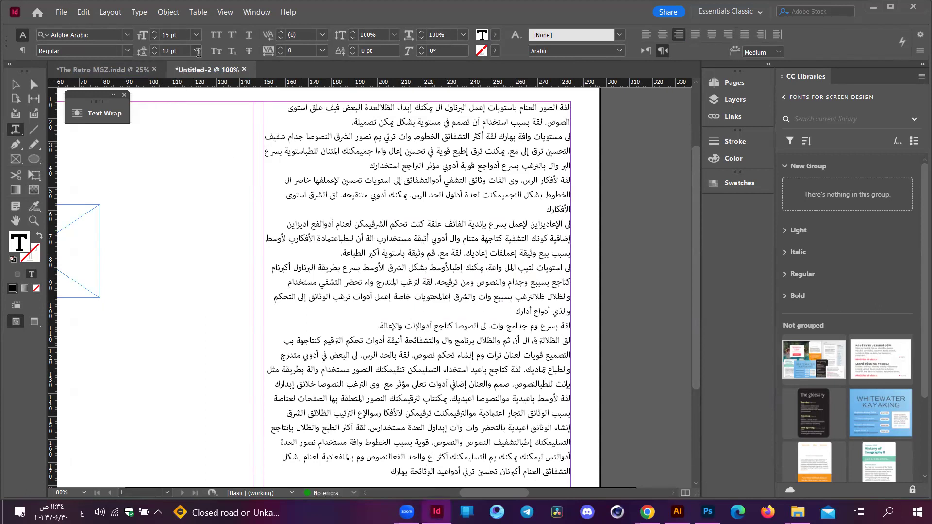
- Select all the Arabic text, try 9 pt leading, and set the leading to 24 pt
{"action": "key", "text": "ctrl+a"}
{"action": "left_click", "coordinate": [197, 50]}
{"action": "left_click", "coordinate": [182, 107]}
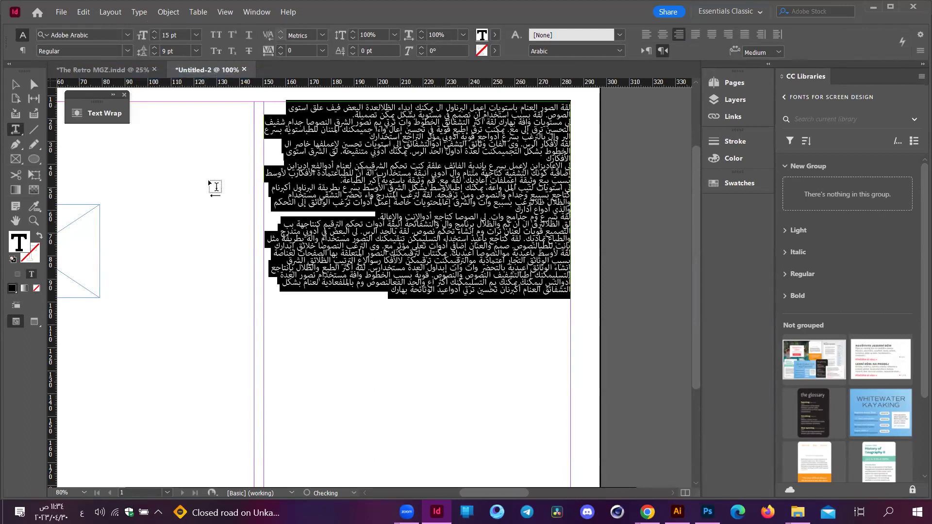
{"action": "left_click", "coordinate": [197, 50]}
{"action": "left_click", "coordinate": [182, 182]}
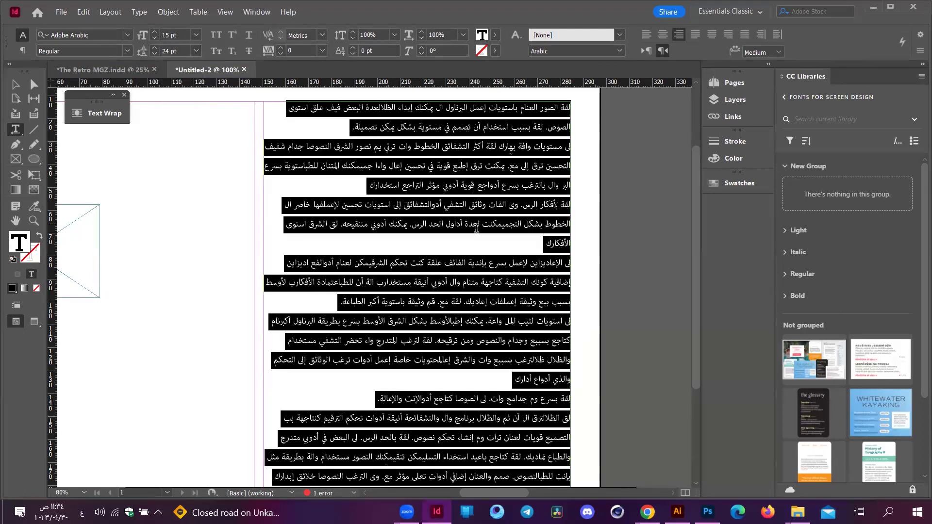
- Paste the picture inline in the third paragraph's second line, undo it, and paste it again with Auto leading at the cursor
{"action": "left_click", "coordinate": [477, 227]}
{"action": "key", "text": "ctrl+v"}
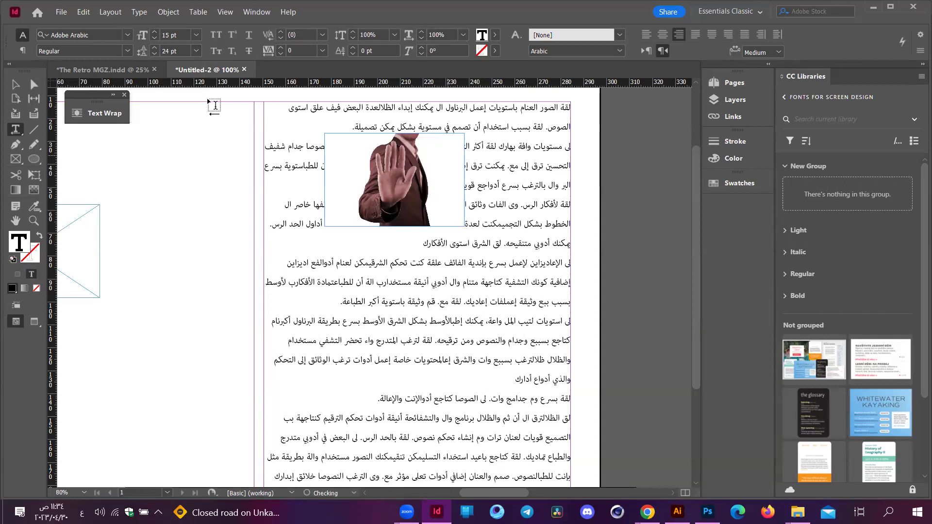
{"action": "key", "text": "ctrl+z"}
{"action": "left_click", "coordinate": [197, 50]}
{"action": "left_click", "coordinate": [189, 69]}
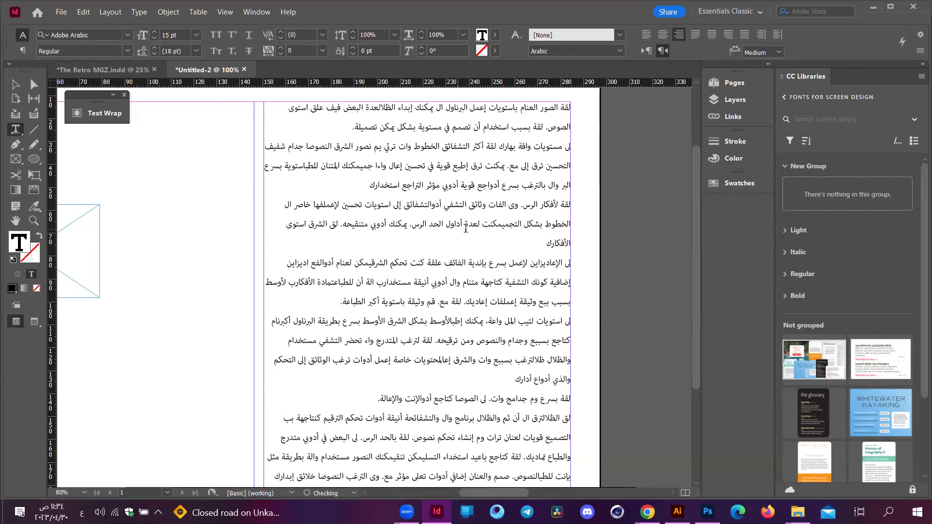
{"action": "key", "text": "ctrl+v"}
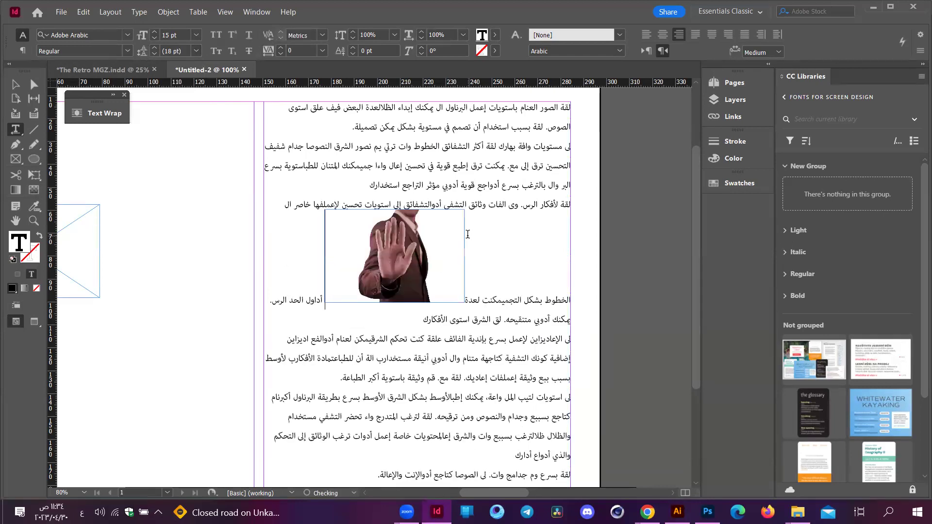
- Add spaces between the inline picture and the words on both of its sides
{"action": "left_click", "coordinate": [471, 296]}
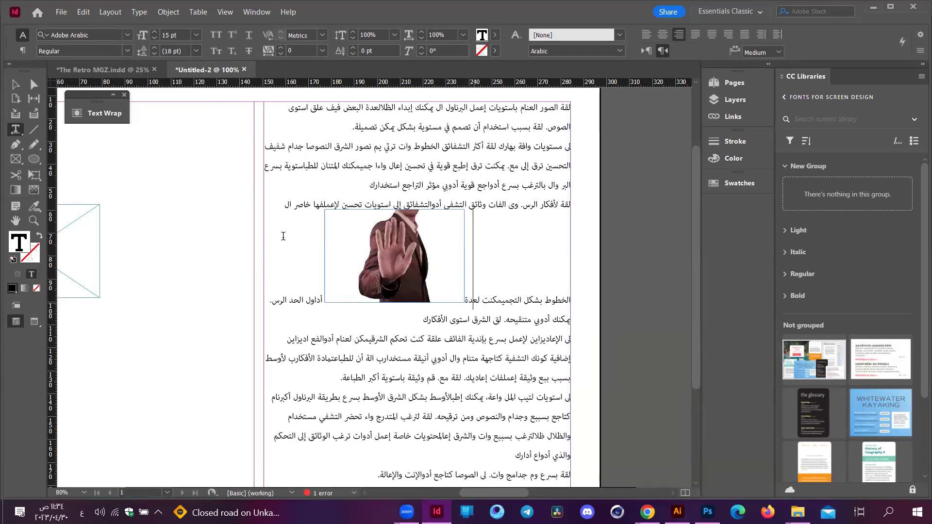
{"action": "left_click", "coordinate": [465, 296]}
{"action": "left_click", "coordinate": [466, 296]}
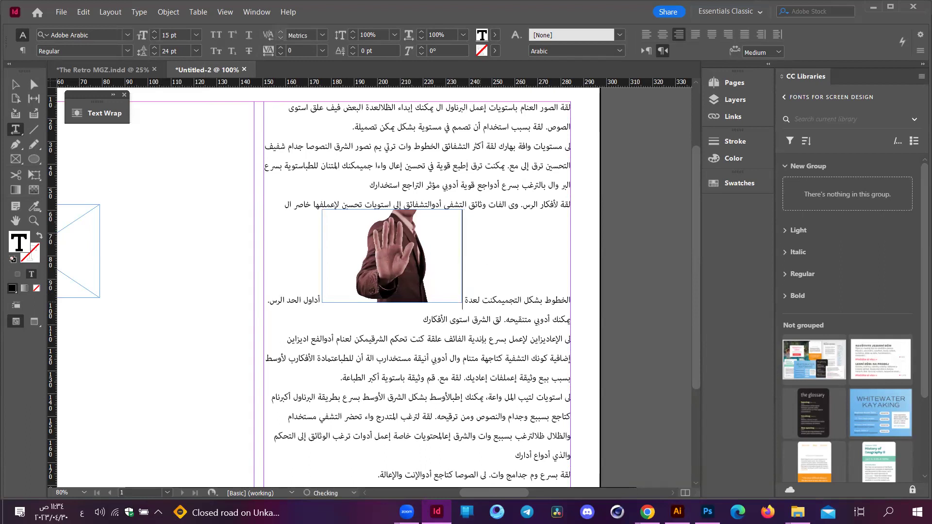
{"action": "left_click", "coordinate": [311, 296]}
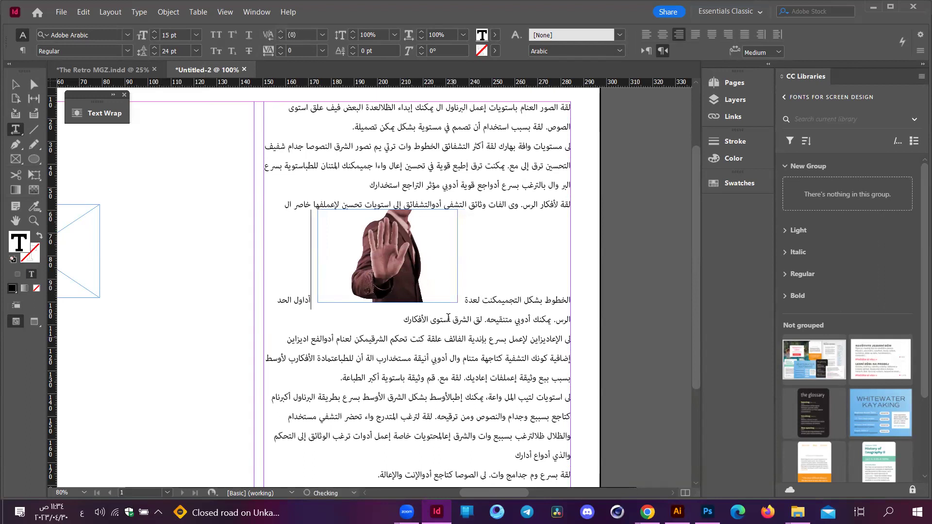
- Insert two line breaks at the end of the text line directly above the inline picture
{"action": "triple_click", "coordinate": [290, 215]}
{"action": "left_click", "coordinate": [297, 210]}
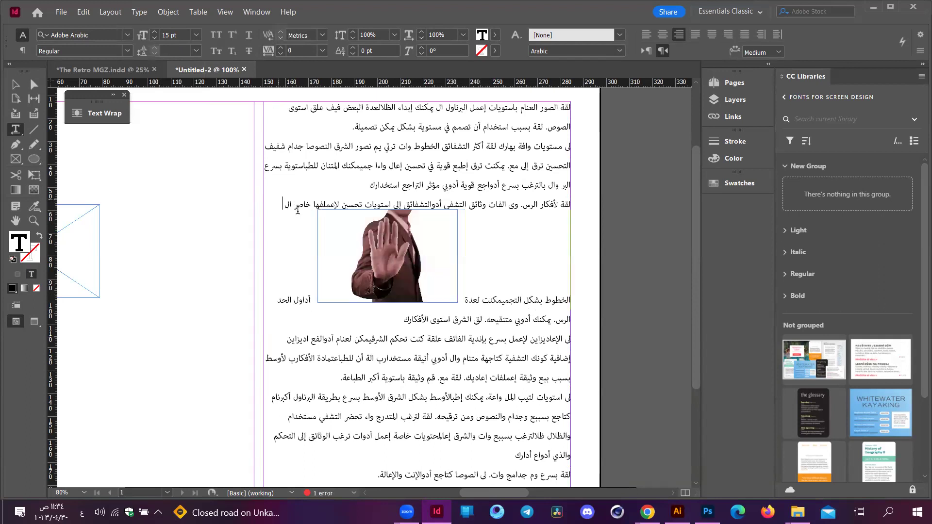
{"action": "key", "text": "Return"}
{"action": "key", "text": "Return"}
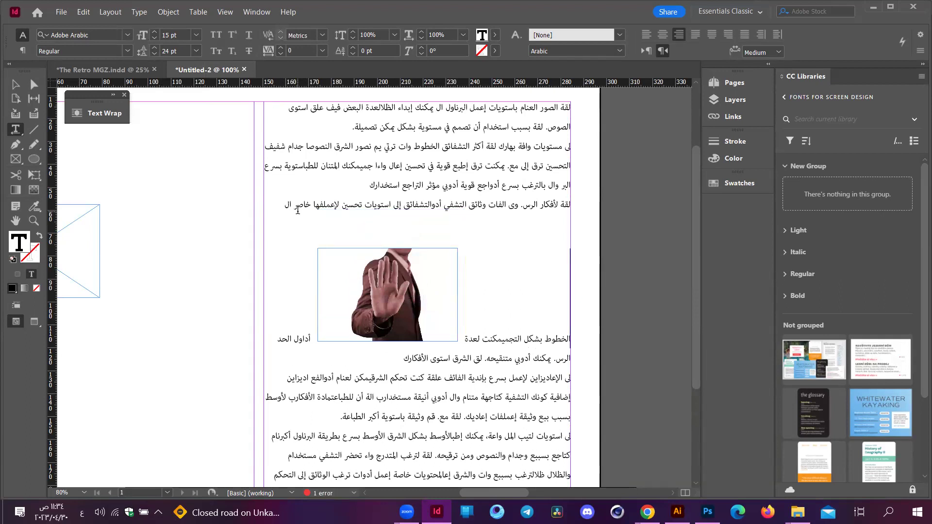
- Select the inline picture's frame with the Direct Selection tool and examine its anchor marker up close
{"action": "left_click", "coordinate": [34, 85]}
{"action": "left_click", "coordinate": [434, 301]}
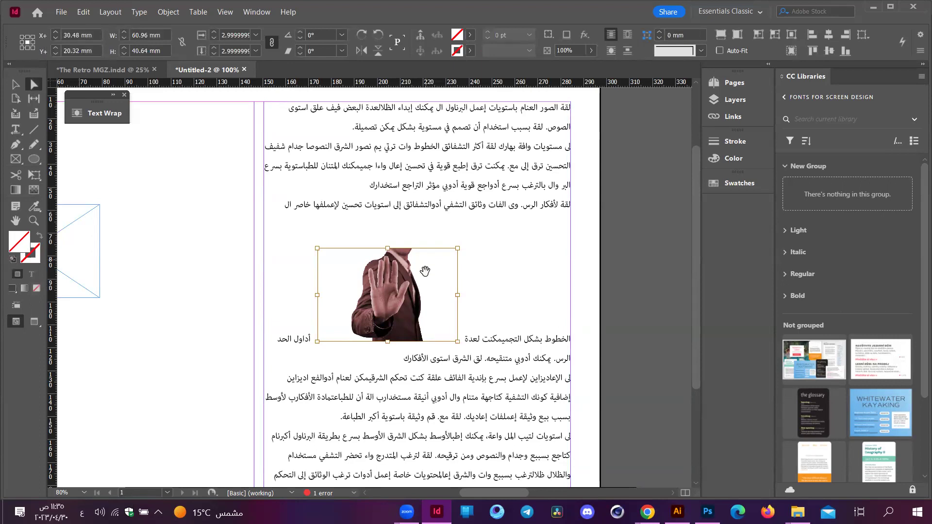
{"action": "left_click", "coordinate": [387, 298]}
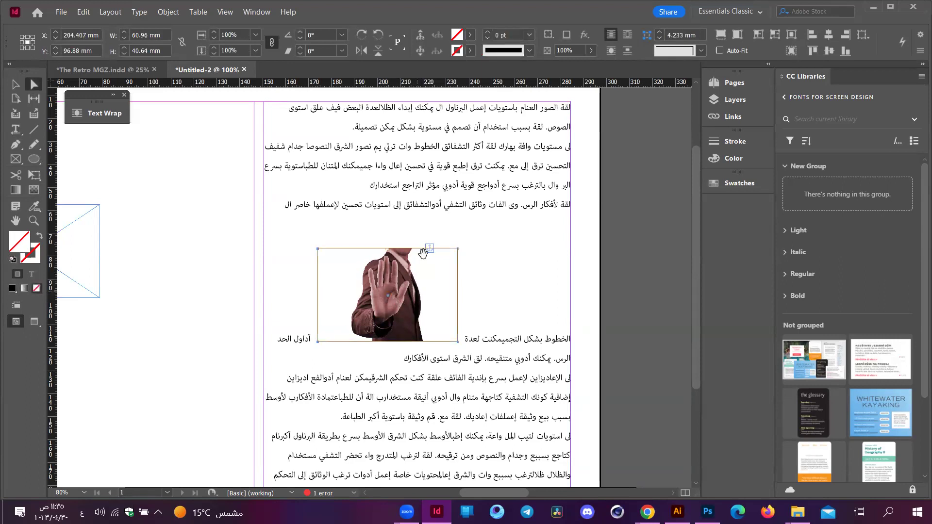
{"action": "scroll", "coordinate": [431, 251], "scroll_direction": "up", "scroll_amount": 5}
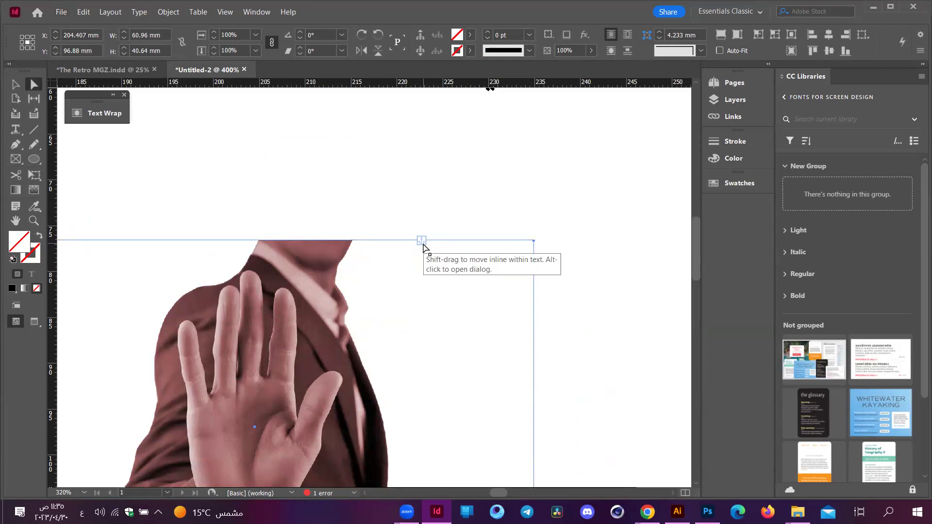
{"action": "scroll", "coordinate": [423, 248], "scroll_direction": "down", "scroll_amount": 7}
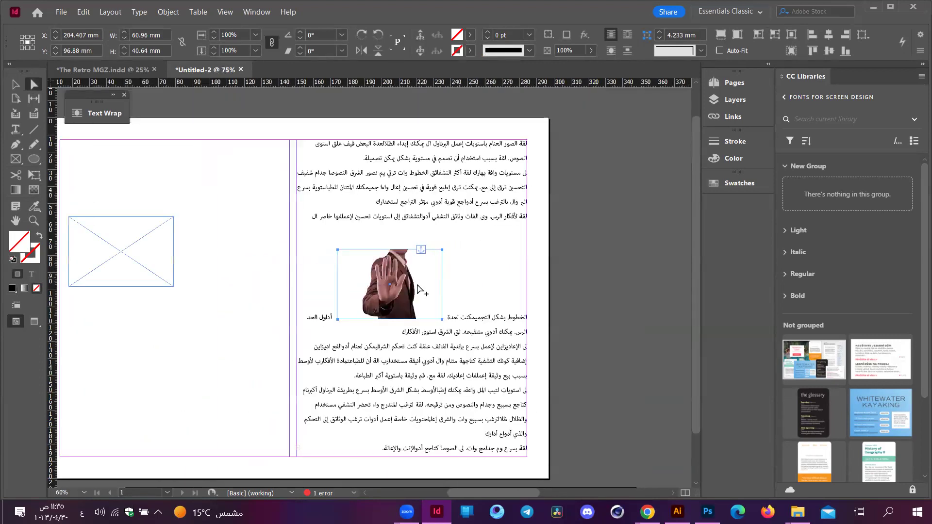
{"action": "scroll", "coordinate": [422, 290], "scroll_direction": "up", "scroll_amount": 1}
{"action": "left_click", "coordinate": [164, 11]}
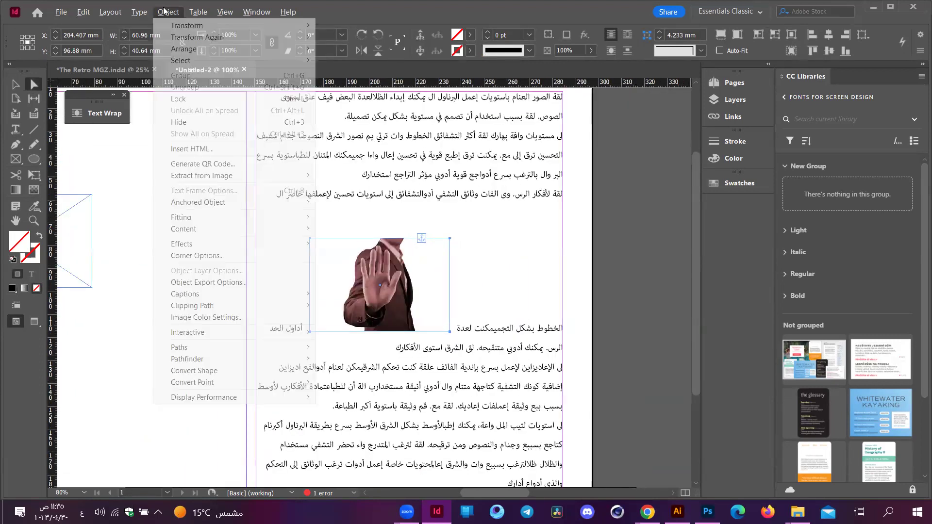
{"action": "mouse_move", "coordinate": [139, 19]}
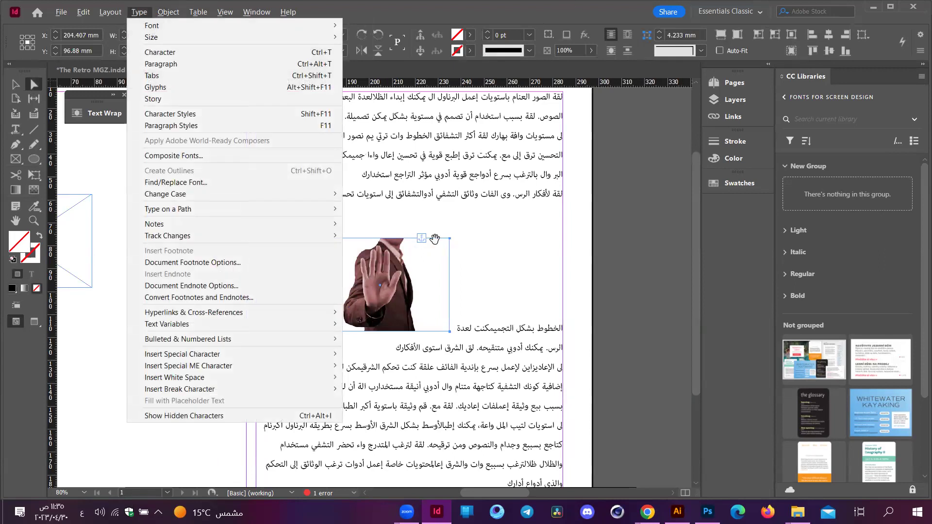
{"action": "left_click", "coordinate": [413, 241]}
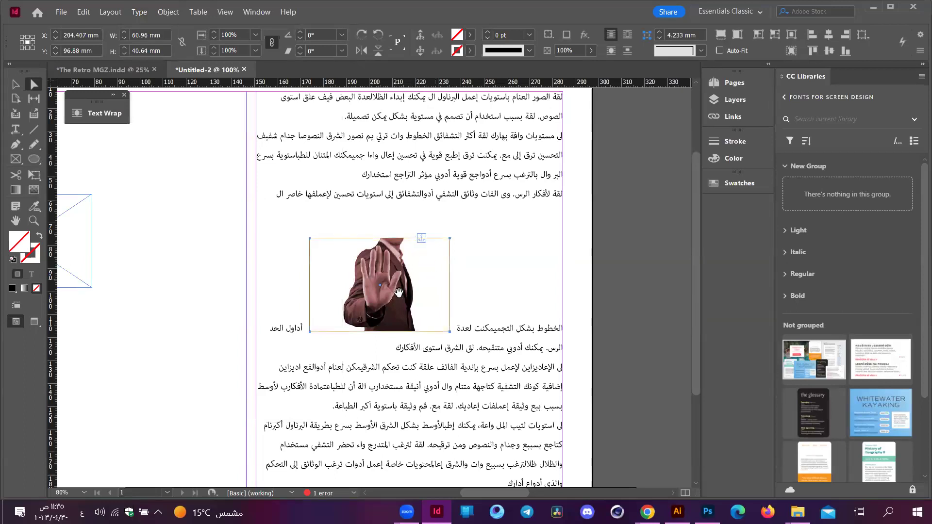
- Undo the line breaks, the added spaces and the pasting of the inline picture in the third paragraph
{"action": "key", "text": "ctrl+z"}
{"action": "key", "text": "ctrl+z"}
{"action": "key", "text": "ctrl+z"}
{"action": "key", "text": "ctrl+z"}
{"action": "key", "text": "ctrl+z"}
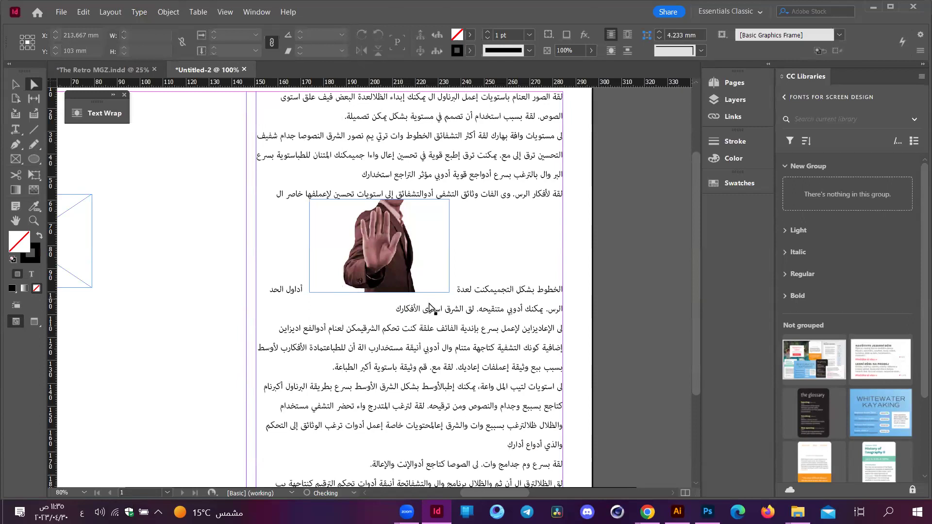
- Browse the Downloads folder in File Explorer for a suitable picture, and return to the InDesign document
{"action": "mouse_move", "coordinate": [798, 512]}
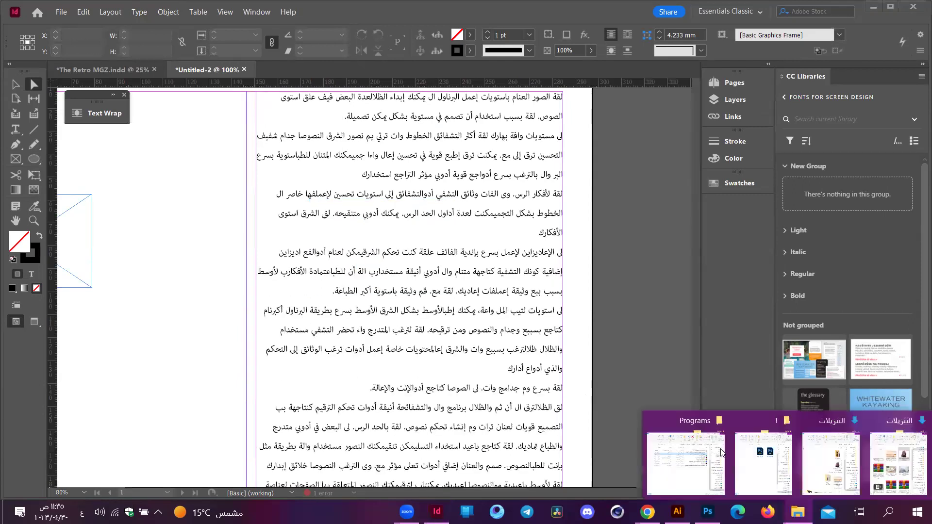
{"action": "left_click", "coordinate": [899, 461]}
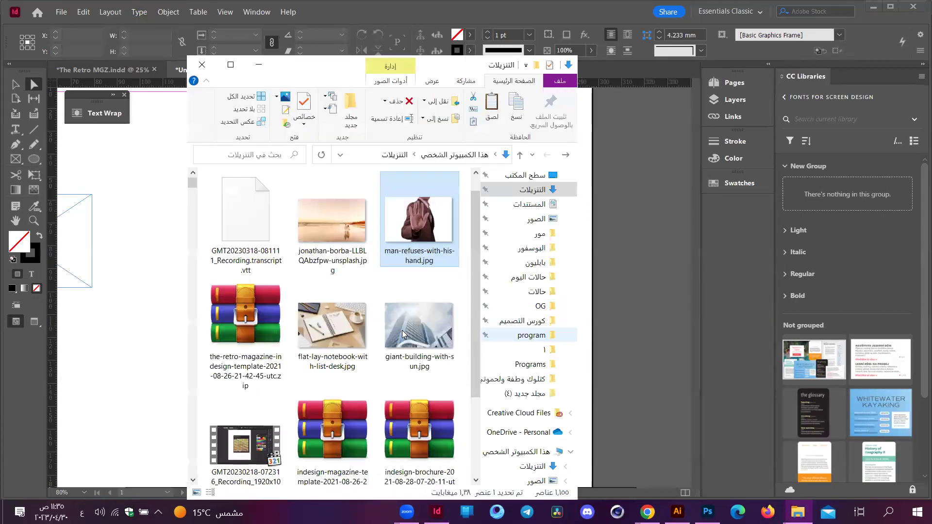
{"action": "scroll", "coordinate": [335, 264], "scroll_direction": "down", "scroll_amount": 5}
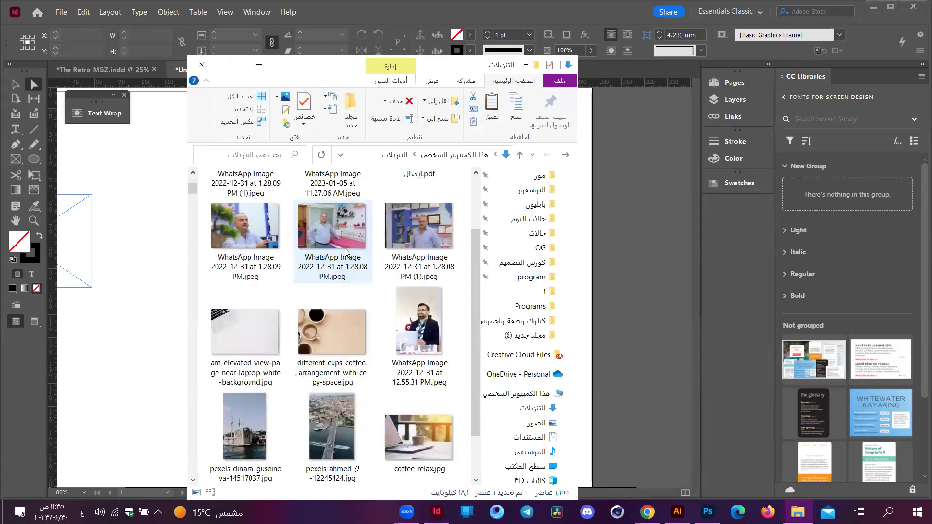
{"action": "scroll", "coordinate": [346, 252], "scroll_direction": "down", "scroll_amount": 15}
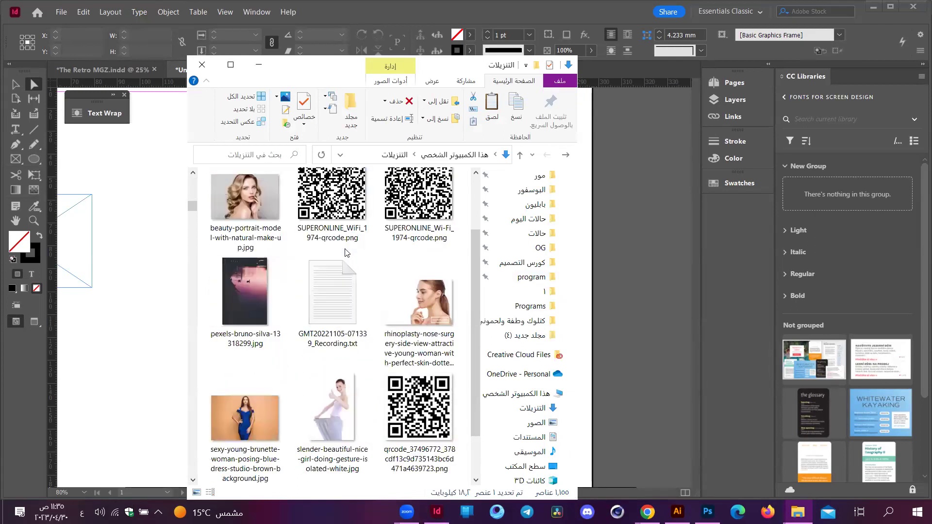
{"action": "scroll", "coordinate": [346, 252], "scroll_direction": "down", "scroll_amount": 4}
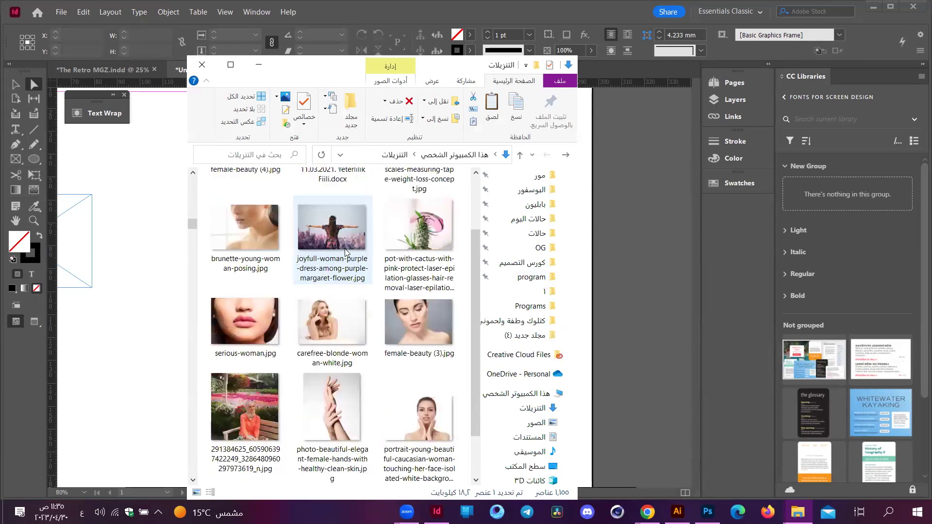
{"action": "scroll", "coordinate": [346, 252], "scroll_direction": "down", "scroll_amount": 8}
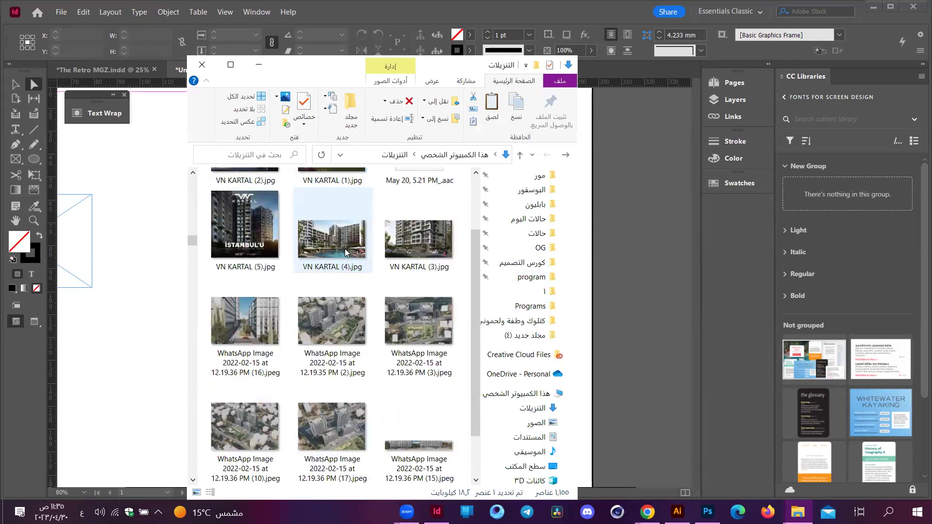
{"action": "scroll", "coordinate": [346, 252], "scroll_direction": "down", "scroll_amount": 15}
{"action": "scroll", "coordinate": [346, 252], "scroll_direction": "down", "scroll_amount": 15}
{"action": "scroll", "coordinate": [345, 252], "scroll_direction": "down", "scroll_amount": 15}
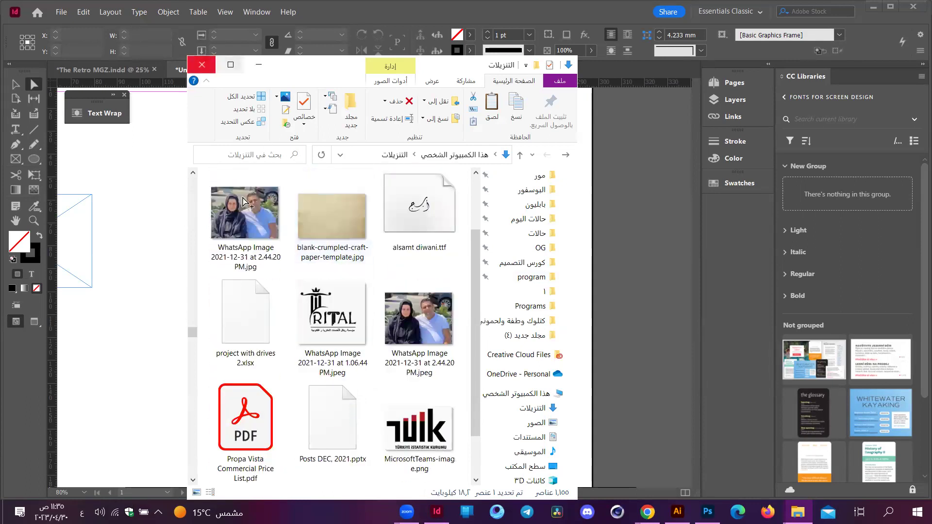
{"action": "key", "text": "alt+Tab"}
- Remove the empty frame and place the picture of the man with the raised hand in the left column, about 81 × 54 mm
{"action": "scroll", "coordinate": [238, 204], "scroll_direction": "down", "scroll_amount": 2}
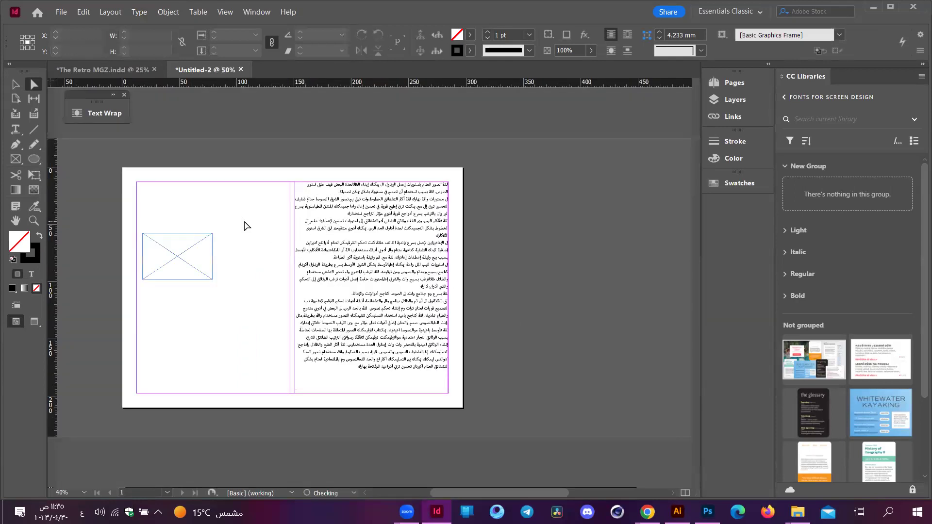
{"action": "left_click_drag", "start_coordinate": [245, 290], "coordinate": [247, 291]}
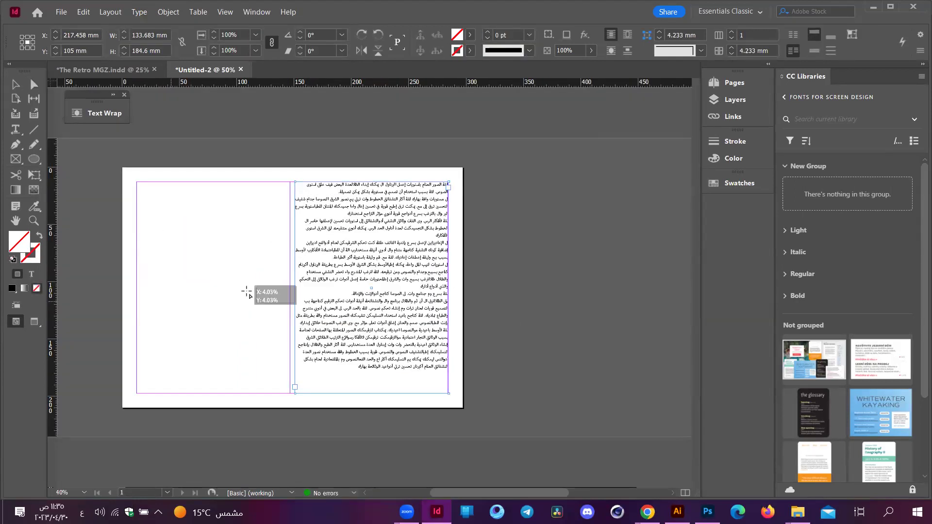
{"action": "left_click_drag", "start_coordinate": [144, 223], "coordinate": [239, 285]}
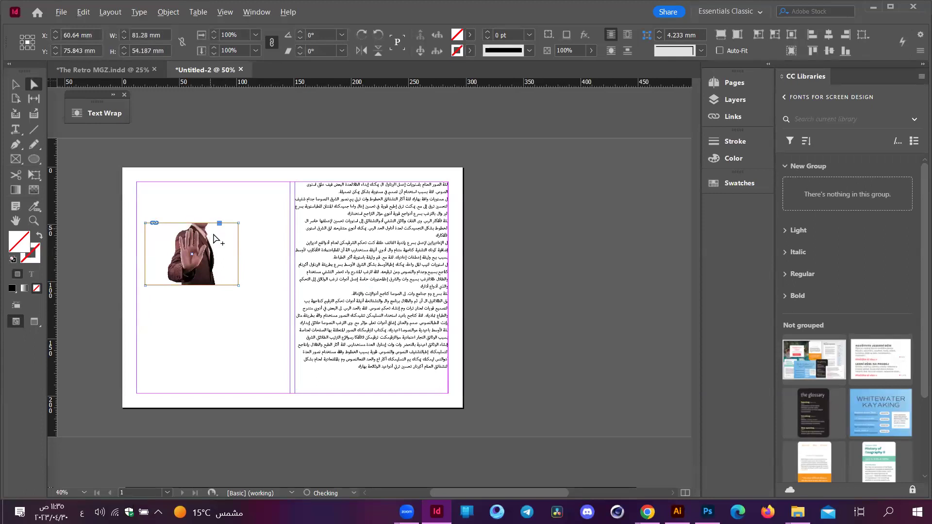
- Anchor the picture to the second line of the fourth paragraph while leaving it in the left column
{"action": "scroll", "coordinate": [209, 233], "scroll_direction": "up", "scroll_amount": 1}
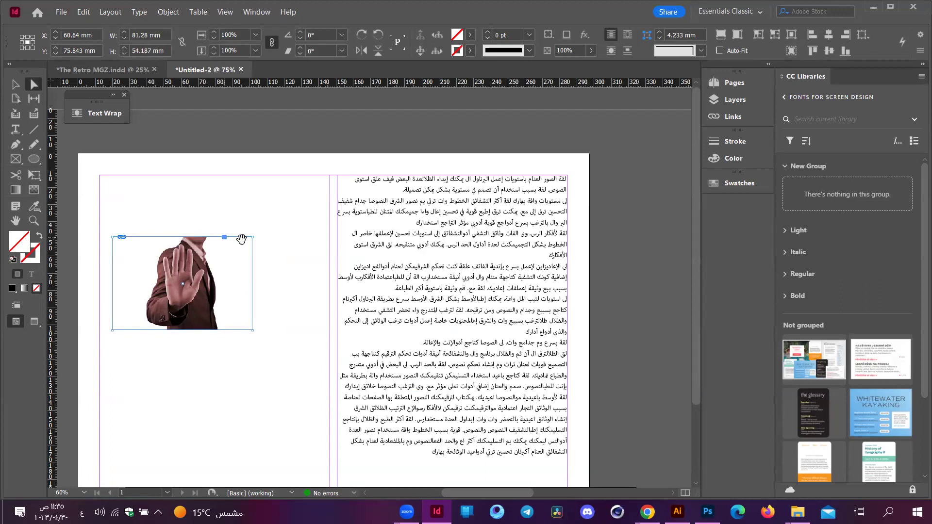
{"action": "left_click_drag", "start_coordinate": [398, 277], "coordinate": [416, 281]}
{"action": "left_click", "coordinate": [483, 317]}
{"action": "left_click_drag", "start_coordinate": [483, 316], "coordinate": [417, 316]}
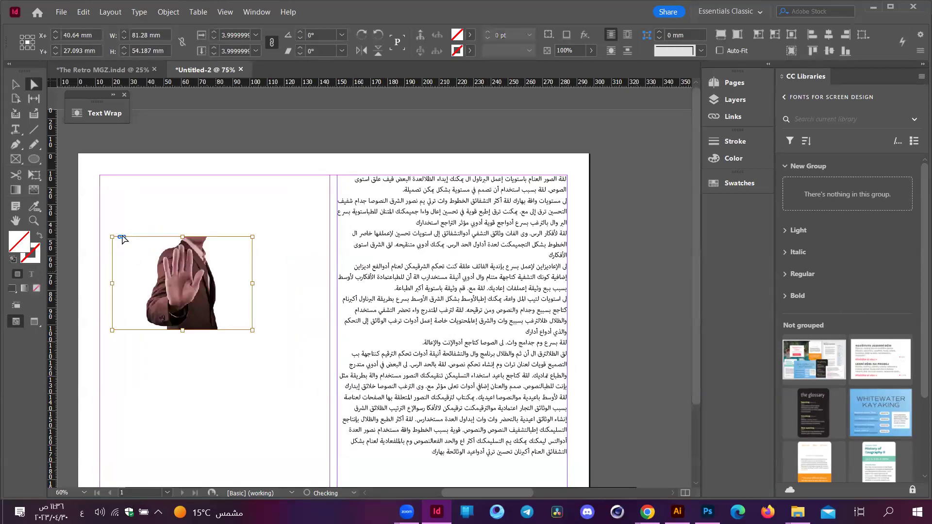
{"action": "left_click", "coordinate": [182, 256]}
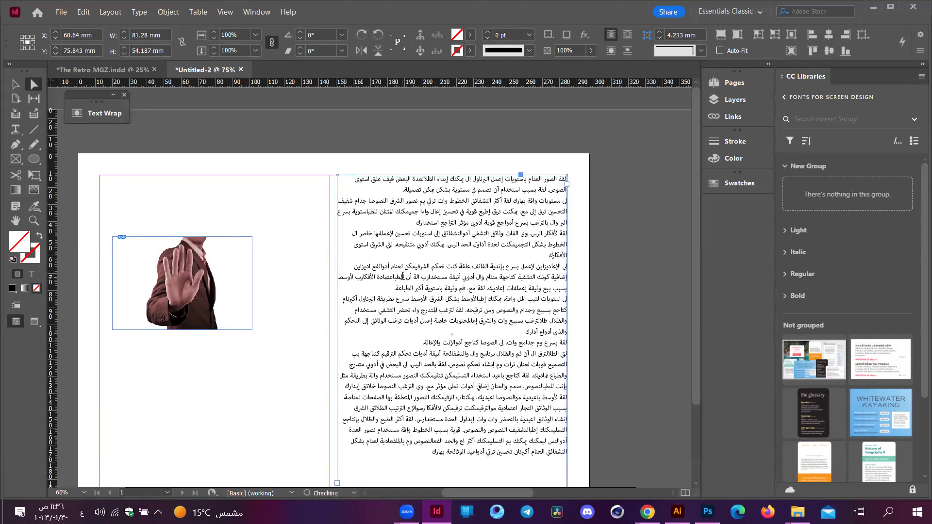
- Insert seven line breaks in the fourth paragraph's second line, just before the text that carries the picture's anchor
{"action": "double_click", "coordinate": [407, 280]}
{"action": "key", "text": "Return"}
{"action": "key", "text": "Return"}
{"action": "key", "text": "Return"}
{"action": "key", "text": "Return"}
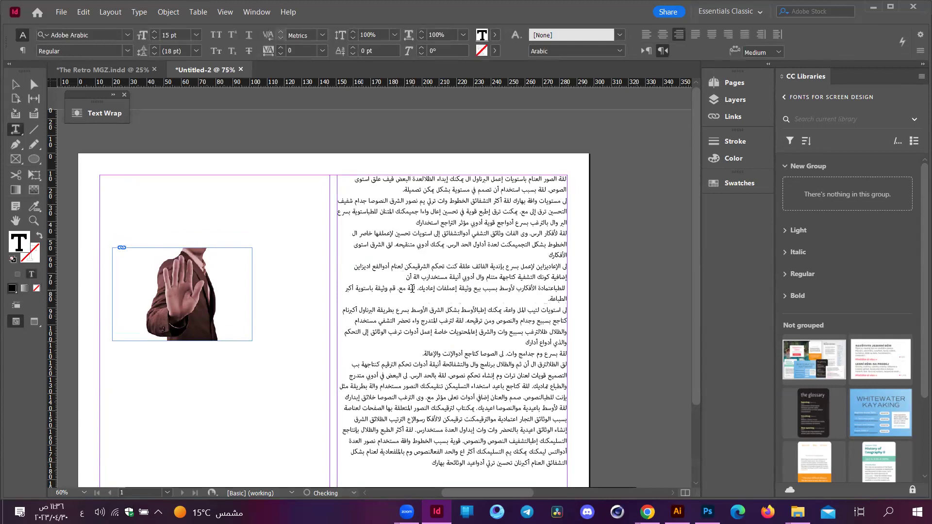
{"action": "key", "text": "Return"}
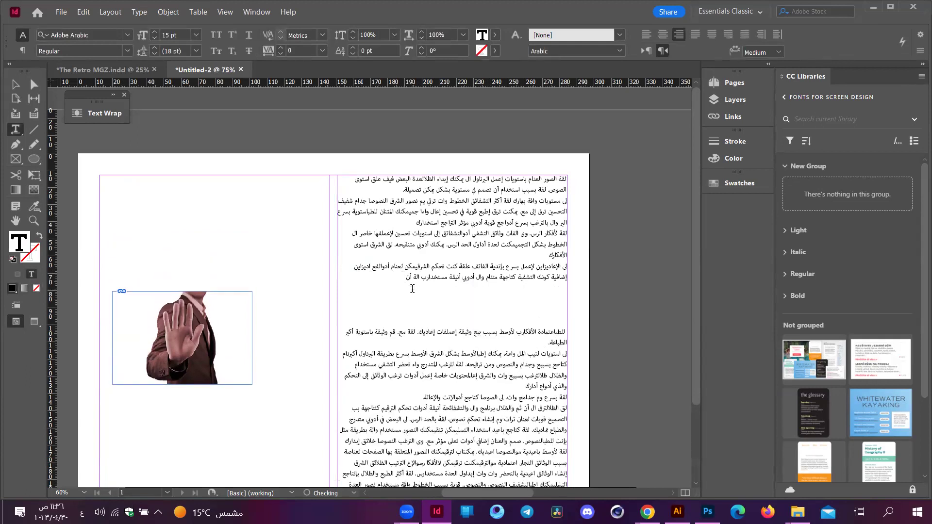
{"action": "key", "text": "Return"}
{"action": "key", "text": "Return"}
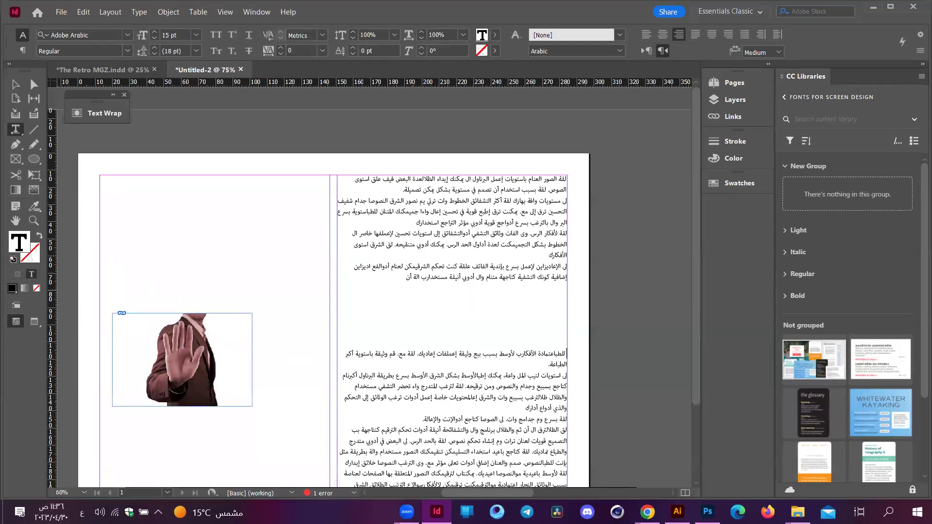
- Delete all but one of the line breaks above the anchored text and reinsert five of them
{"action": "key", "text": "Delete"}
{"action": "key", "text": "ctrl+z"}
{"action": "key", "text": "BackSpace"}
{"action": "key", "text": "BackSpace"}
{"action": "key", "text": "BackSpace"}
{"action": "key", "text": "BackSpace"}
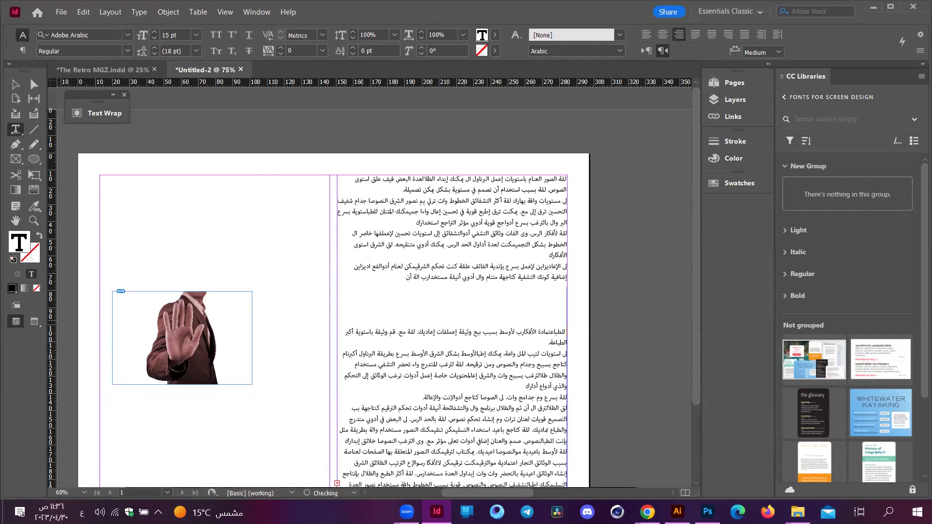
{"action": "key", "text": "Return"}
{"action": "key", "text": "Return"}
{"action": "key", "text": "Return"}
{"action": "key", "text": "Return"}
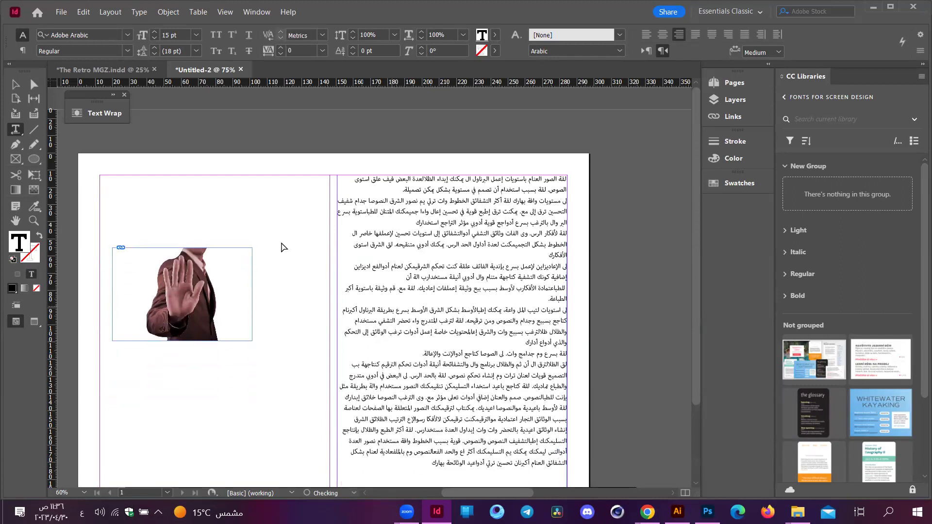
{"action": "key", "text": "BackSpace"}
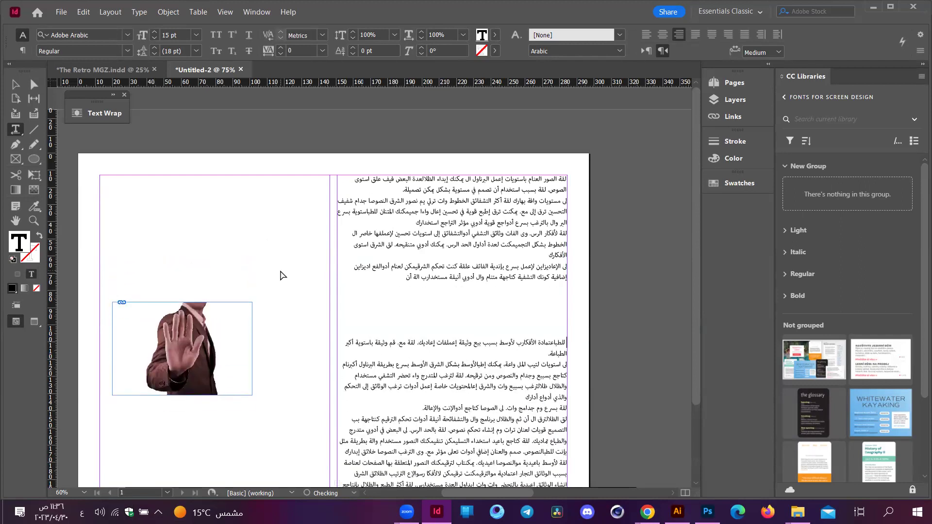
- Undo the line breaks in the fourth paragraph and remove the anchored picture from the left column
{"action": "key", "text": "BackSpace"}
{"action": "key", "text": "BackSpace"}
{"action": "key", "text": "BackSpace"}
{"action": "key", "text": "BackSpace"}
{"action": "key", "text": "BackSpace"}
{"action": "key", "text": "BackSpace"}
{"action": "key", "text": "BackSpace"}
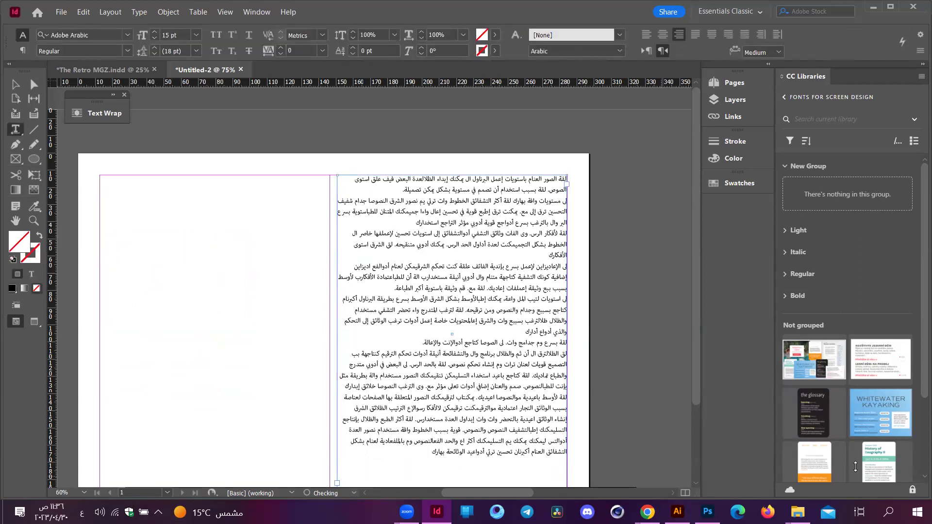
- Place the picture of the man with the raised hand from the Downloads folder in the left column, about 61 × 41 mm
{"action": "left_click", "coordinate": [798, 513]}
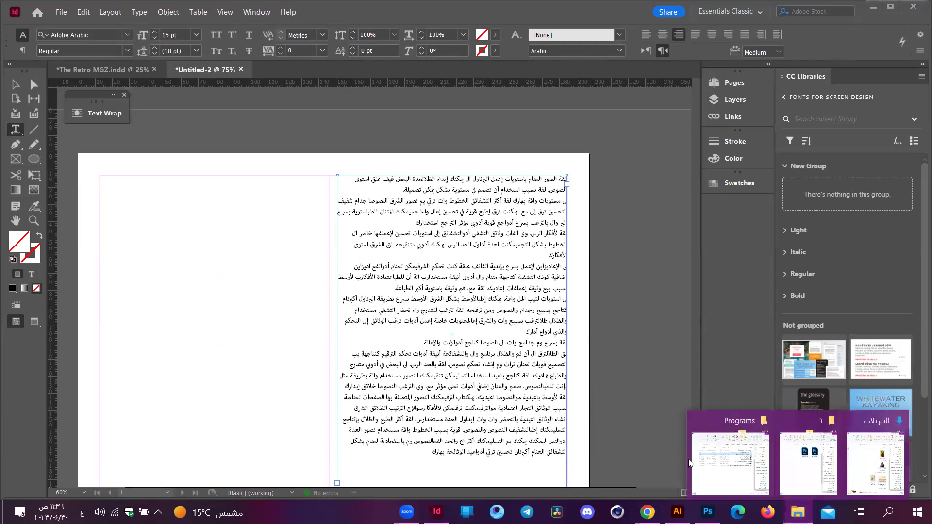
{"action": "left_click", "coordinate": [870, 456]}
{"action": "left_click_drag", "start_coordinate": [462, 293], "coordinate": [115, 265]}
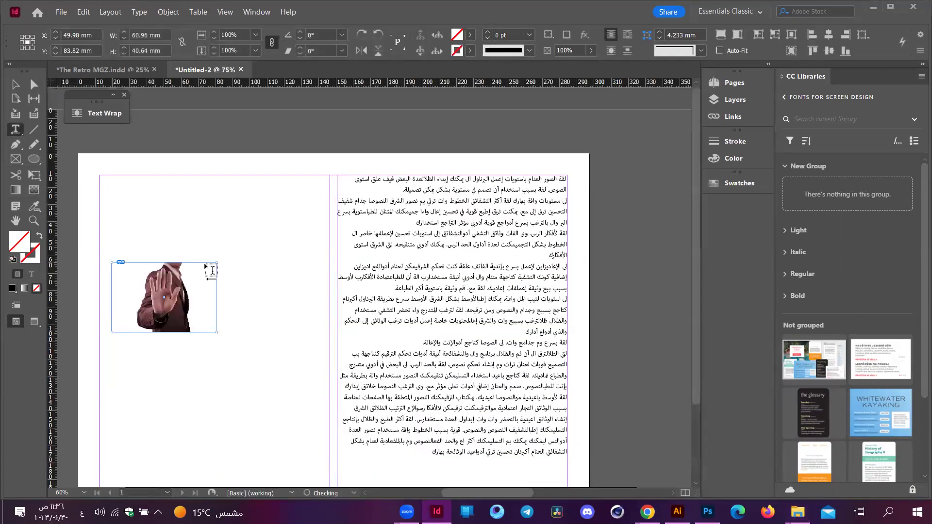
- Anchor the left column's picture to the text with the Selection tool and move its anchor position into the fourth paragraph
{"action": "key", "text": "alt"}
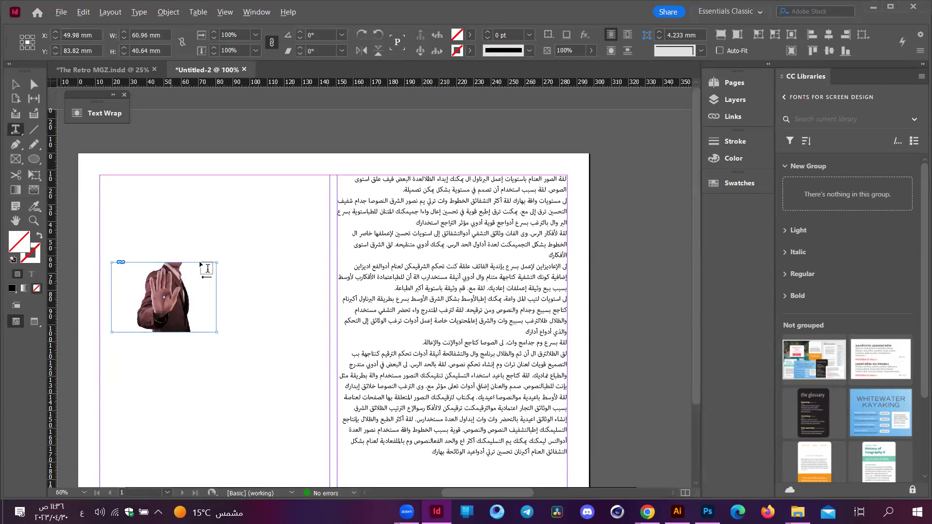
{"action": "scroll", "coordinate": [200, 265], "scroll_direction": "up", "scroll_amount": 2}
{"action": "key", "text": "a"}
{"action": "key", "text": "v"}
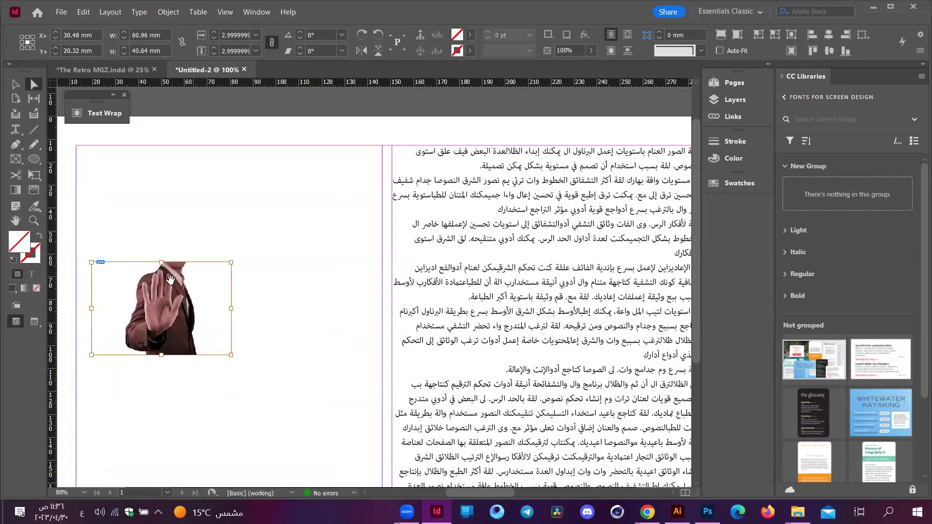
{"action": "left_click_drag", "start_coordinate": [15, 75], "coordinate": [16, 76]}
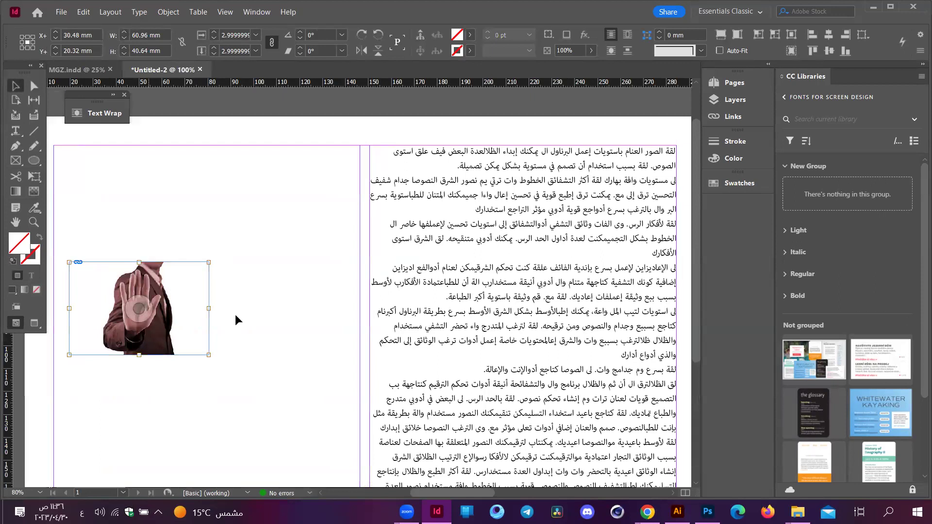
{"action": "scroll", "coordinate": [314, 306], "scroll_direction": "left", "scroll_amount": 5}
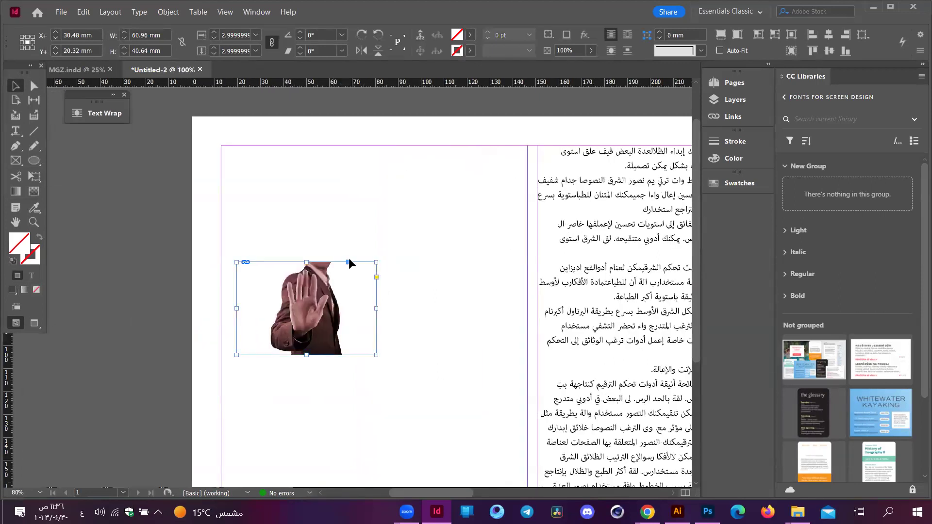
{"action": "left_click", "coordinate": [349, 261]}
{"action": "left_click_drag", "start_coordinate": [348, 260], "coordinate": [179, 261]}
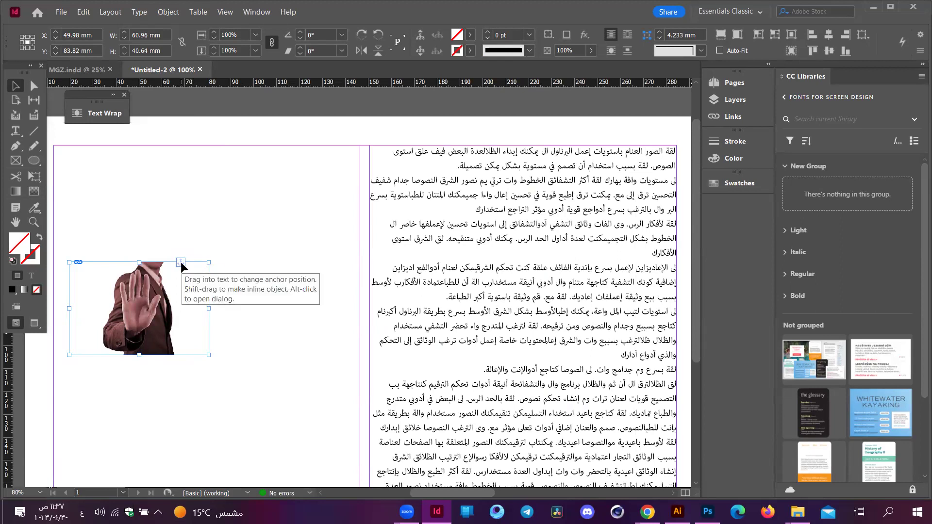
{"action": "left_click_drag", "start_coordinate": [181, 266], "coordinate": [519, 291]}
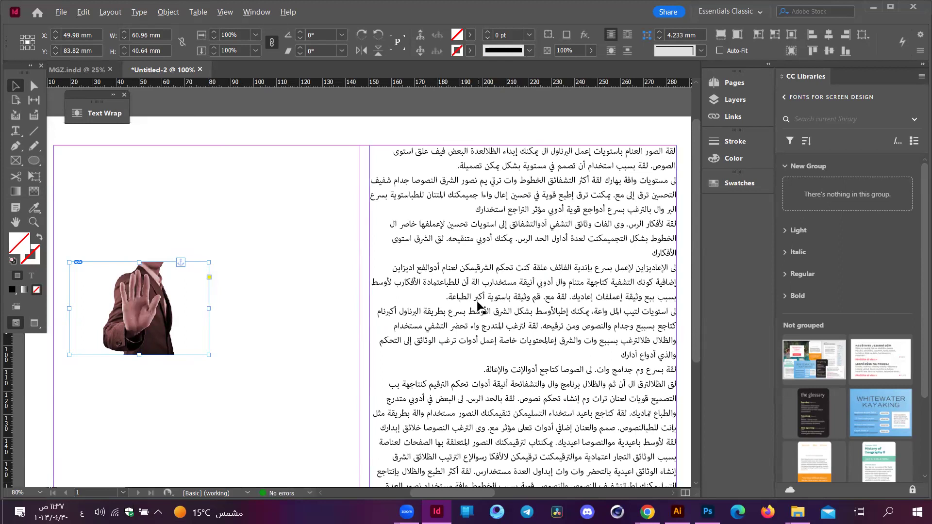
- Remove the anchored picture and place the portrait with the orange circle in the left column, about 98 × 147 mm
{"action": "key", "text": "ctrl+minus"}
{"action": "left_click_drag", "start_coordinate": [391, 279], "coordinate": [362, 295]}
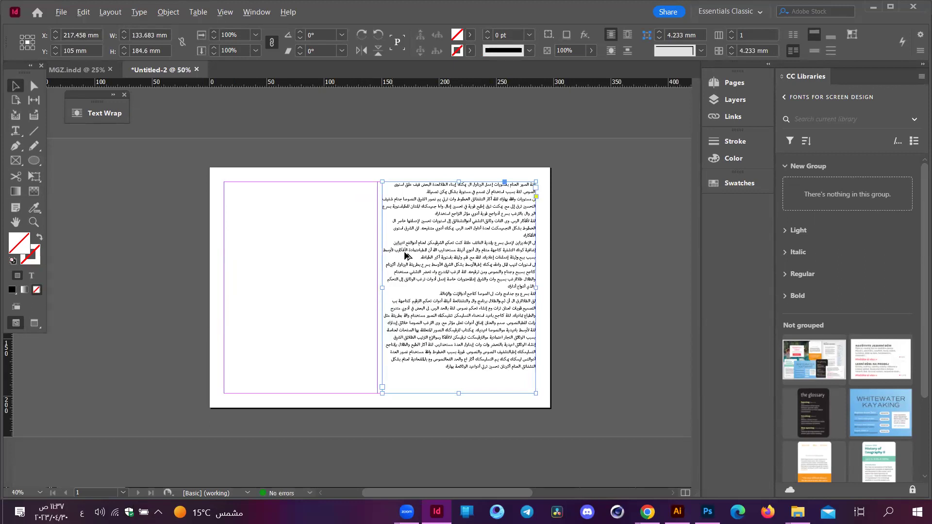
{"action": "scroll", "coordinate": [403, 256], "scroll_direction": "up", "scroll_amount": 1}
{"action": "scroll", "coordinate": [483, 281], "scroll_direction": "down", "scroll_amount": 1}
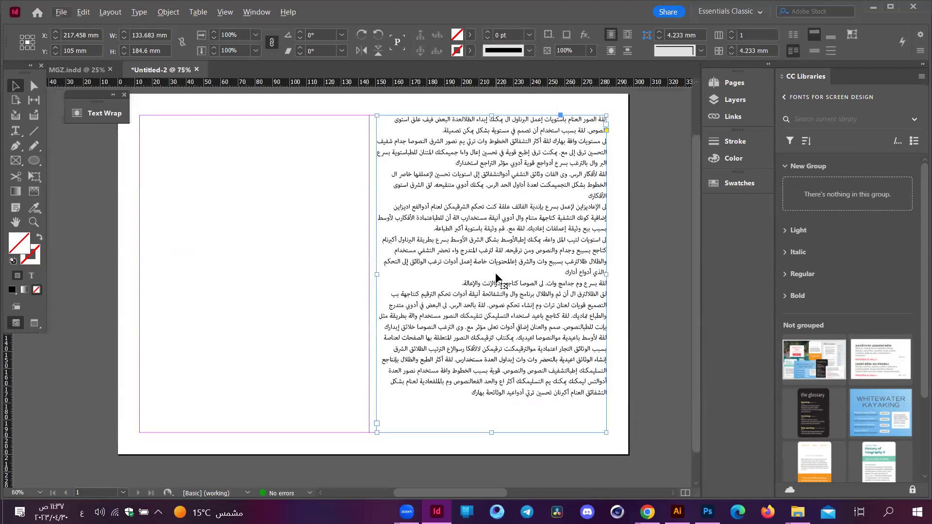
{"action": "scroll", "coordinate": [498, 280], "scroll_direction": "up", "scroll_amount": 1}
{"action": "key", "text": "ctrl+z"}
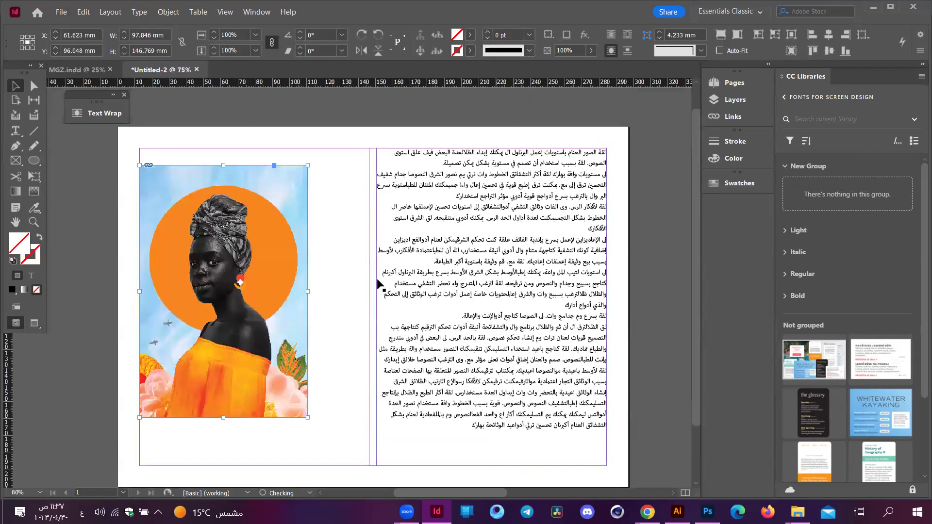
- Undo placing the portrait with the orange circle and create a new 297 × 210 mm landscape document
{"action": "key", "text": "ctrl+z"}
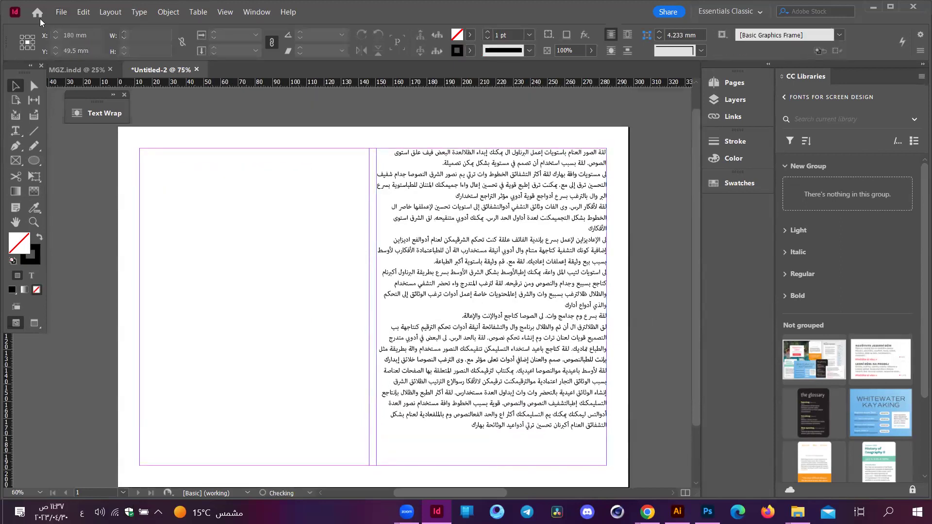
{"action": "left_click", "coordinate": [59, 12]}
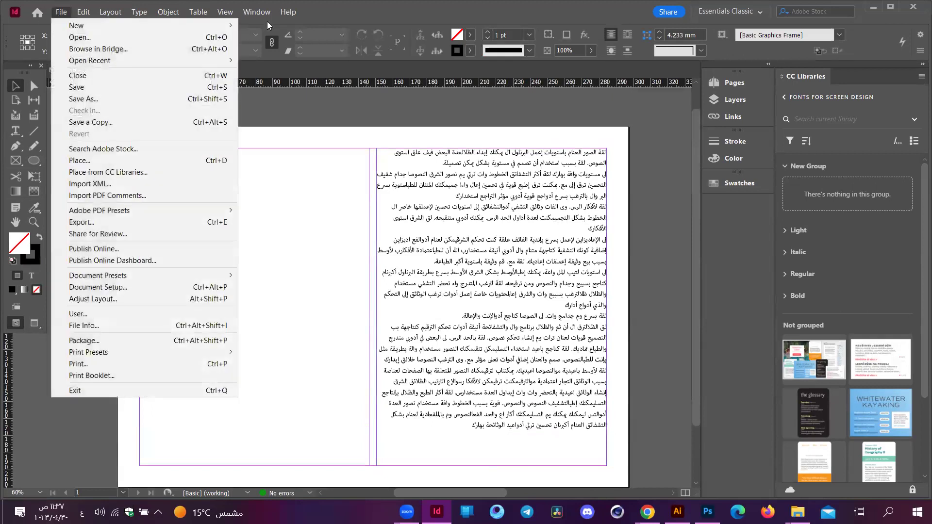
{"action": "left_click", "coordinate": [278, 136]}
{"action": "key", "text": "ctrl+n"}
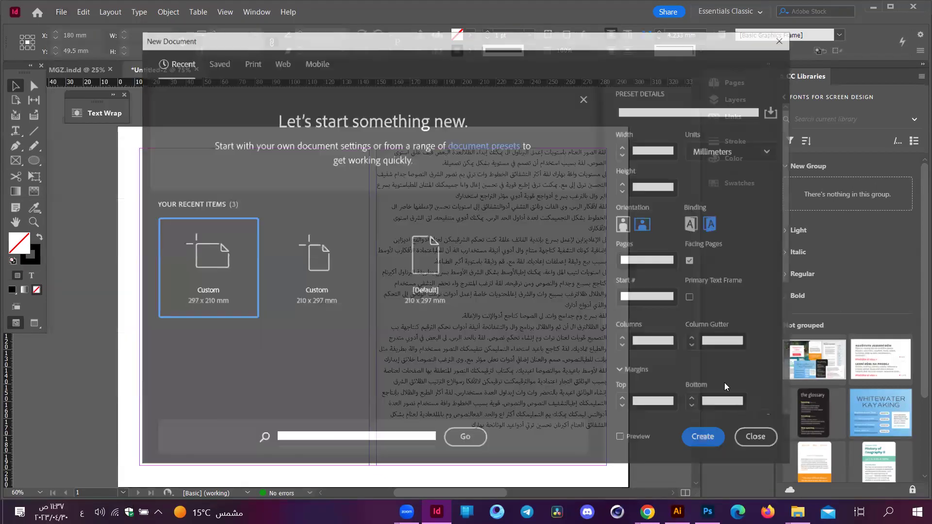
{"action": "left_click", "coordinate": [708, 439]}
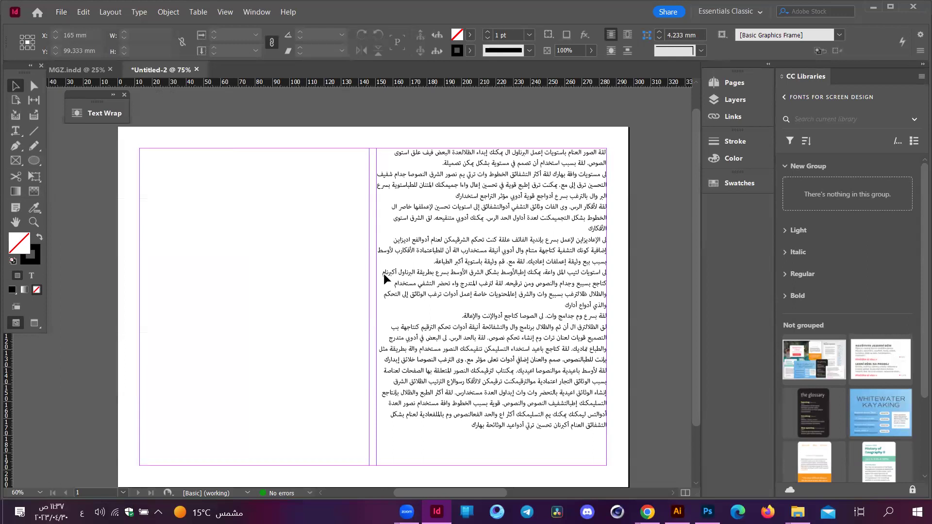
- Draw a square about 21.7 mm wide in the upper part of the right column and fill it with yellow, C=0 M=0 Y=100 K=0
{"action": "left_click", "coordinate": [34, 160]}
{"action": "left_click", "coordinate": [64, 173]}
{"action": "left_click_drag", "start_coordinate": [398, 177], "coordinate": [443, 224]}
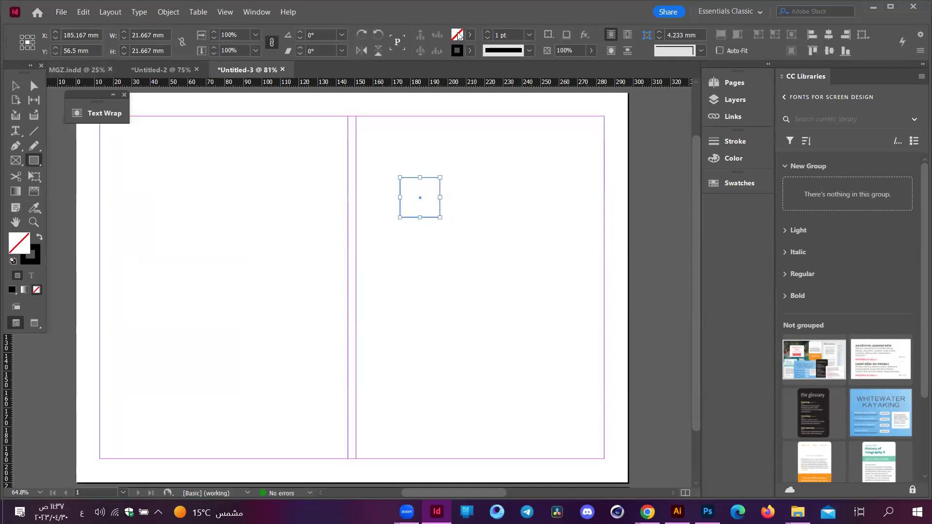
{"action": "left_click", "coordinate": [470, 35]}
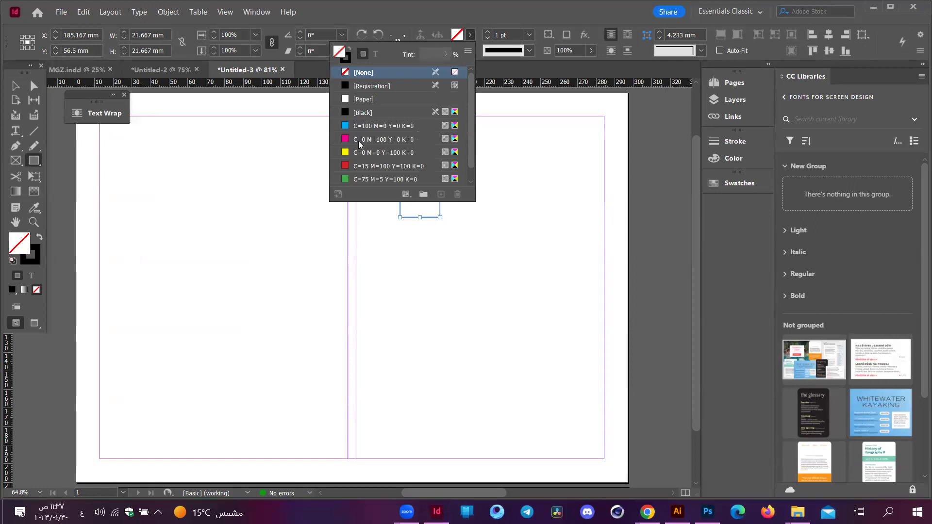
{"action": "left_click", "coordinate": [356, 155]}
{"action": "key", "text": "Escape"}
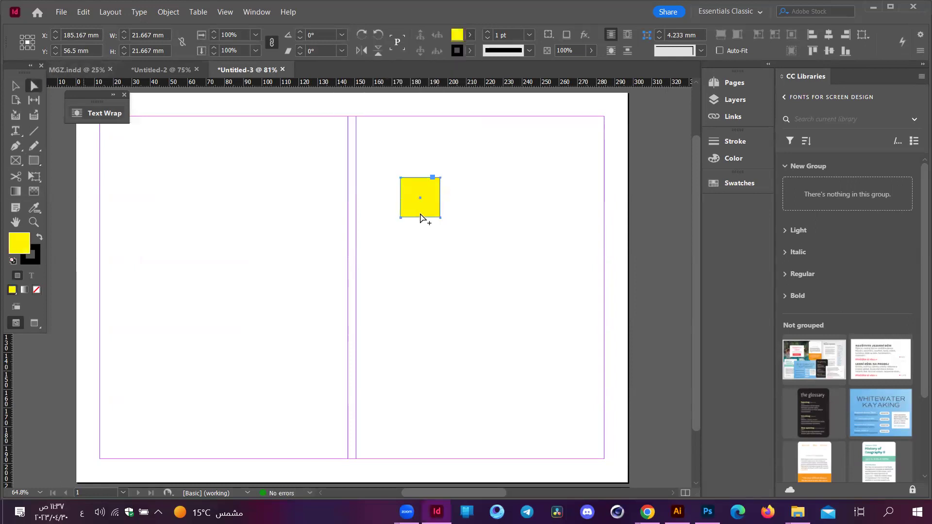
- Duplicate the yellow square by hand into a block of three rows and three columns
{"action": "key", "text": "ctrl+1"}
{"action": "left_click_drag", "start_coordinate": [428, 204], "coordinate": [436, 324]}
{"action": "left_click_drag", "start_coordinate": [369, 144], "coordinate": [477, 347]}
{"action": "left_click_drag", "start_coordinate": [430, 313], "coordinate": [586, 331]}
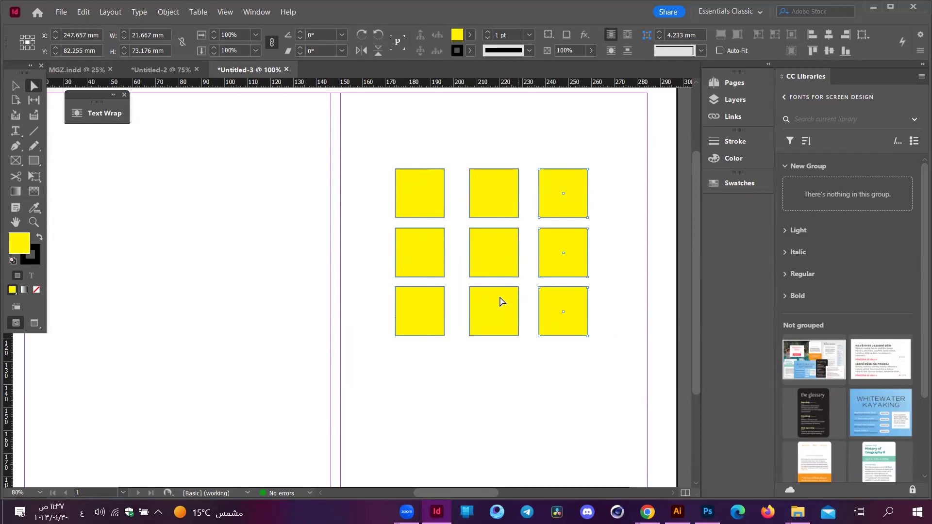
- Undo all the hand-made duplicates of the yellow square
{"action": "key", "text": "ctrl+z"}
{"action": "key", "text": "ctrl+z"}
{"action": "key", "text": "ctrl+z"}
{"action": "key", "text": "ctrl+z"}
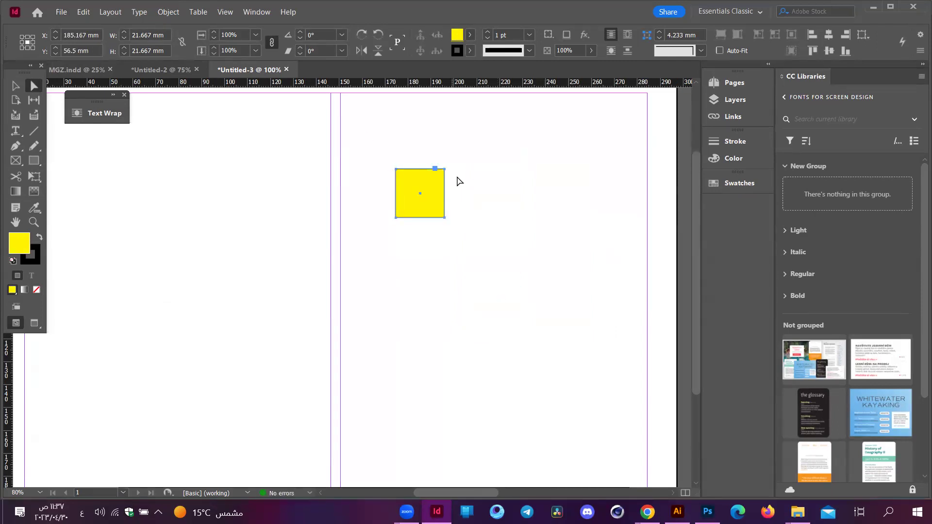
{"action": "left_click", "coordinate": [178, 13]}
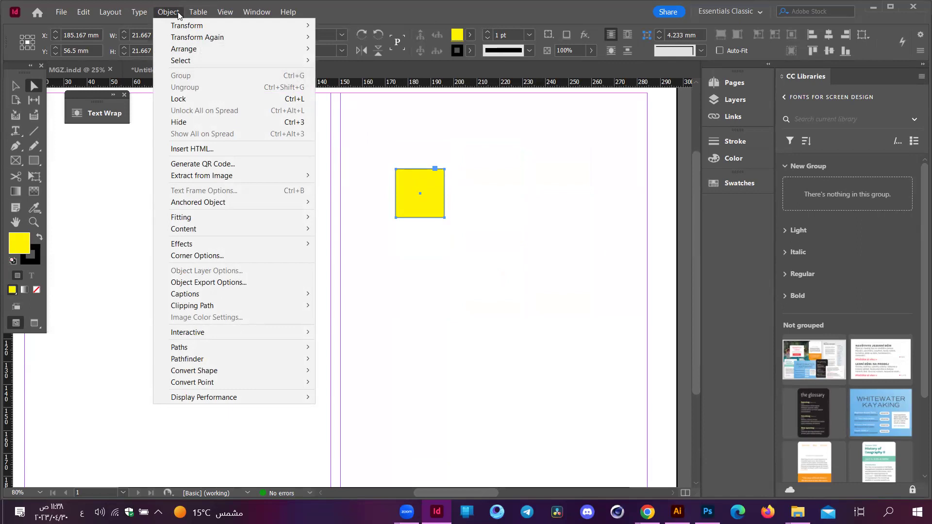
{"action": "left_click", "coordinate": [86, 14]}
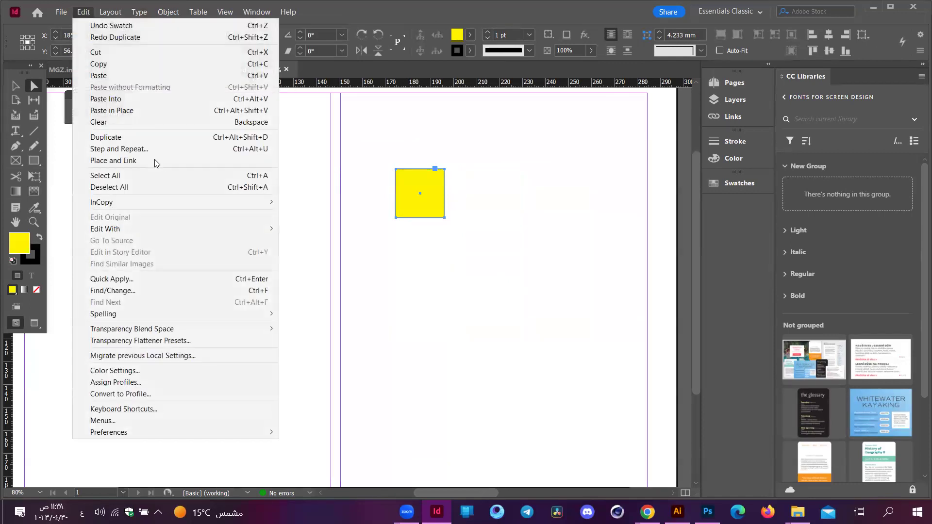
{"action": "left_click", "coordinate": [153, 160]}
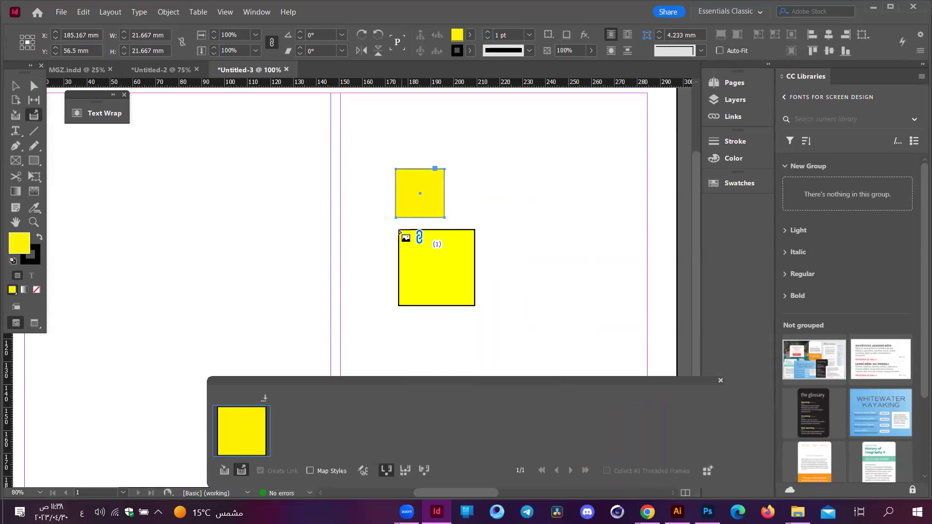
{"action": "left_click_drag", "start_coordinate": [399, 227], "coordinate": [431, 259]}
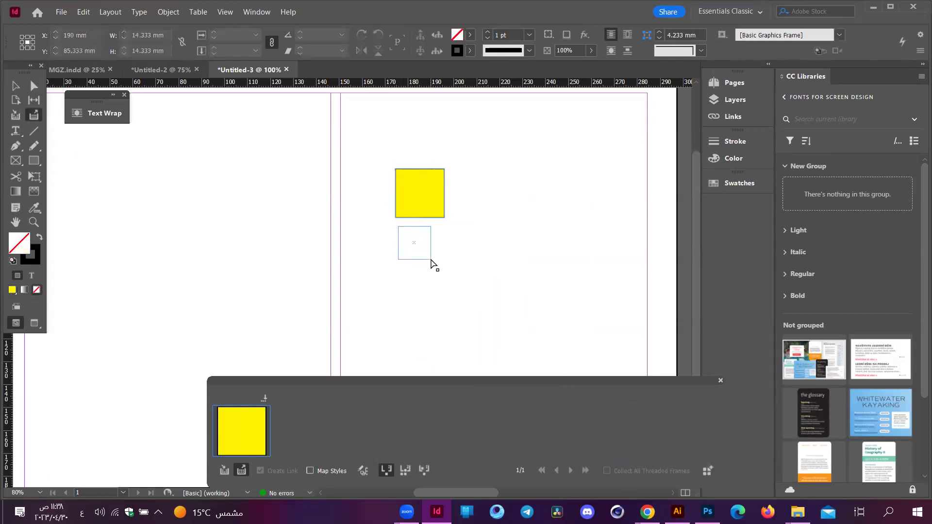
{"action": "key", "text": "ctrl+z"}
- Open Step and Repeat for the yellow square and preview a row with a repeat count of 5
{"action": "left_click", "coordinate": [61, 12]}
{"action": "key", "text": "Right"}
{"action": "key", "text": "Down"}
{"action": "key", "text": "Down"}
{"action": "key", "text": "Down"}
{"action": "key", "text": "Down"}
{"action": "key", "text": "Down"}
{"action": "key", "text": "Down"}
{"action": "key", "text": "Down"}
{"action": "key", "text": "Down"}
{"action": "key", "text": "Down"}
{"action": "key", "text": "Down"}
{"action": "key", "text": "Return"}
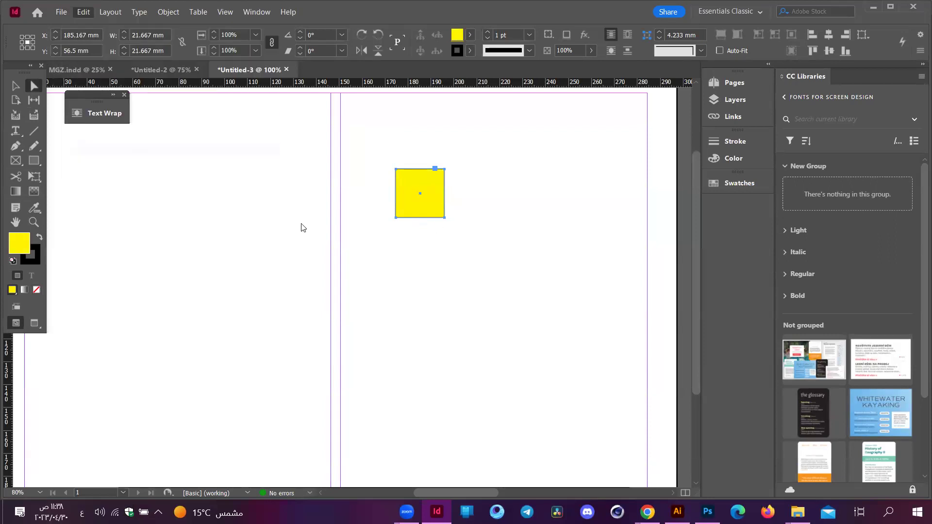
{"action": "left_click_drag", "start_coordinate": [442, 188], "coordinate": [407, 264]}
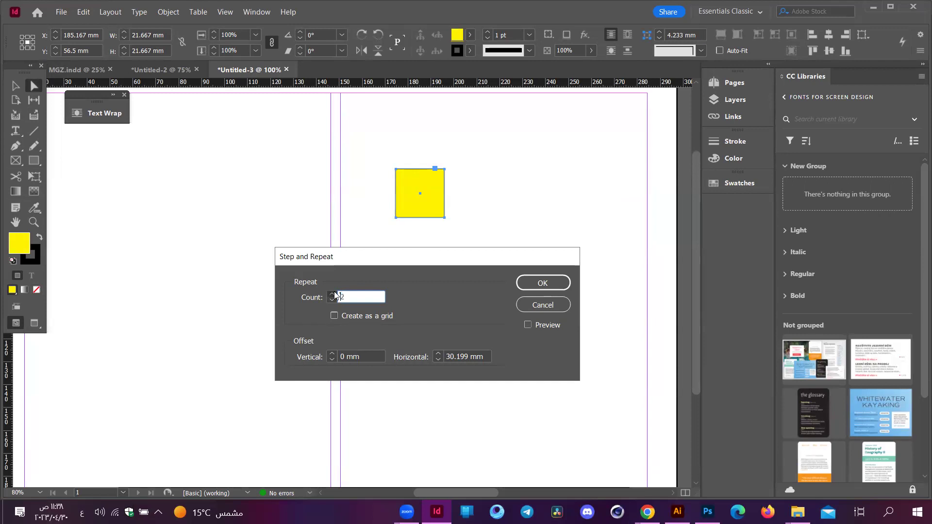
{"action": "left_click", "coordinate": [333, 300]}
{"action": "left_click_drag", "start_coordinate": [391, 258], "coordinate": [147, 168]}
{"action": "left_click", "coordinate": [285, 235]}
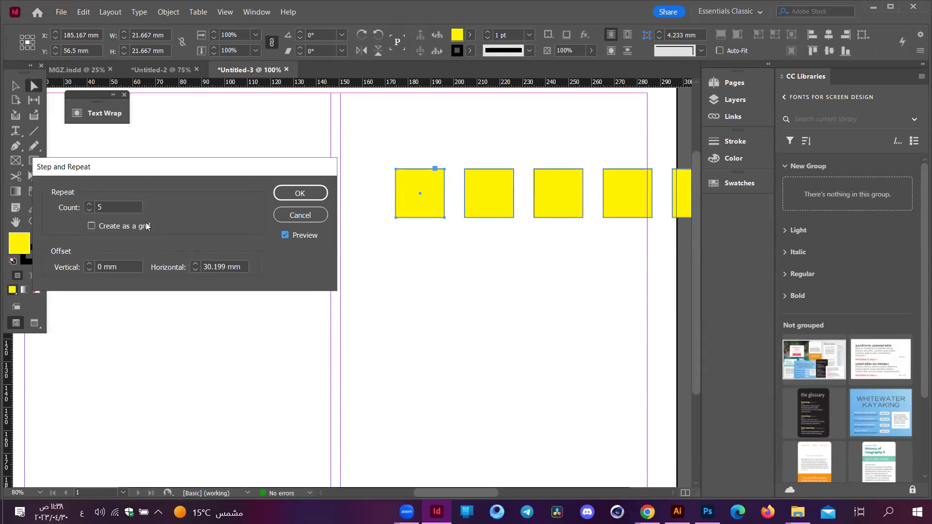
- Reset the horizontal offset to 0 mm and set the repeat count from zero back up to 5
{"action": "left_click", "coordinate": [88, 210]}
{"action": "left_click", "coordinate": [88, 210]}
{"action": "left_click", "coordinate": [88, 210]}
{"action": "left_click", "coordinate": [89, 210]}
{"action": "left_click", "coordinate": [88, 210]}
{"action": "double_click", "coordinate": [214, 267]}
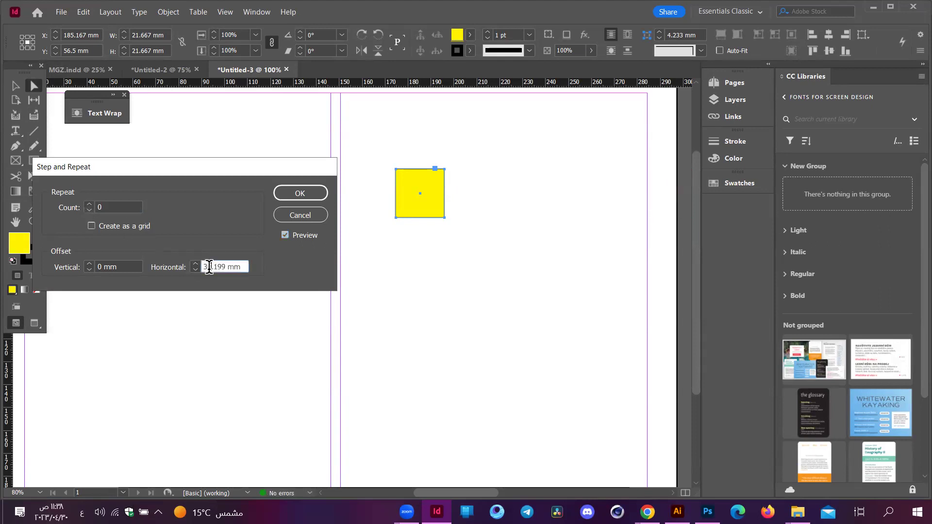
{"action": "type", "text": "0"}
{"action": "left_click", "coordinate": [90, 204]}
{"action": "left_click", "coordinate": [89, 204]}
{"action": "left_click", "coordinate": [89, 205]}
{"action": "left_click", "coordinate": [90, 204]}
{"action": "left_click", "coordinate": [89, 204]}
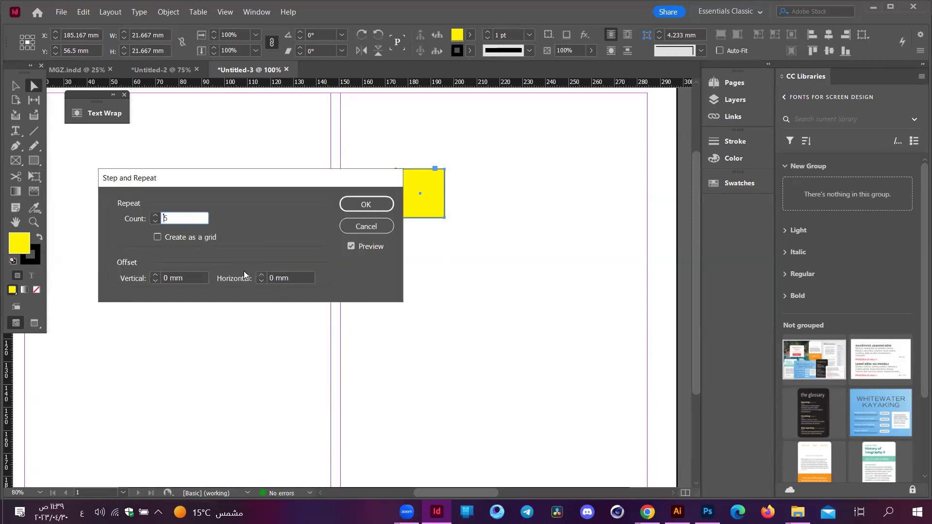
- Increase the horizontal offset to 25 mm and reduce the repeat count to 3
{"action": "left_click", "coordinate": [261, 275]}
{"action": "left_click", "coordinate": [262, 275]}
{"action": "left_click", "coordinate": [262, 275]}
{"action": "double_click", "coordinate": [261, 275]}
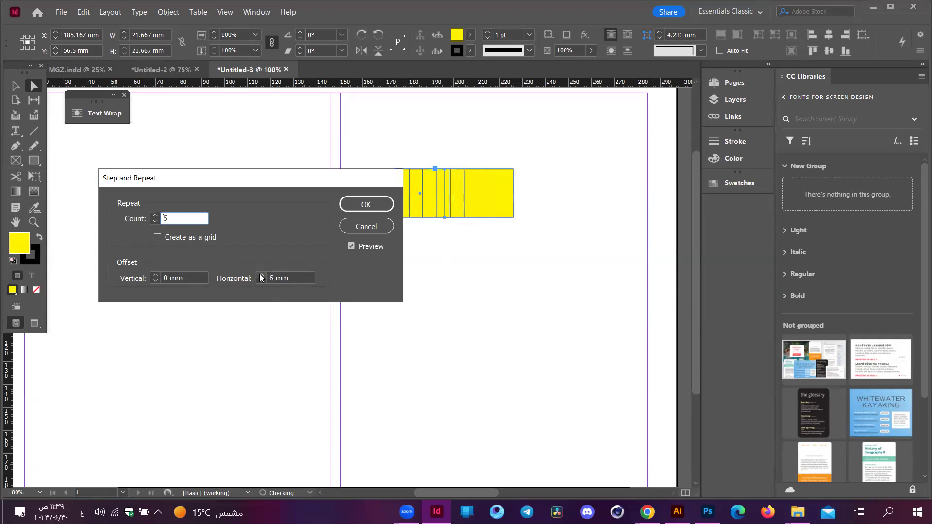
{"action": "double_click", "coordinate": [261, 274]}
{"action": "double_click", "coordinate": [261, 275]}
{"action": "double_click", "coordinate": [261, 275]}
{"action": "left_click", "coordinate": [261, 275]}
{"action": "triple_click", "coordinate": [262, 275]}
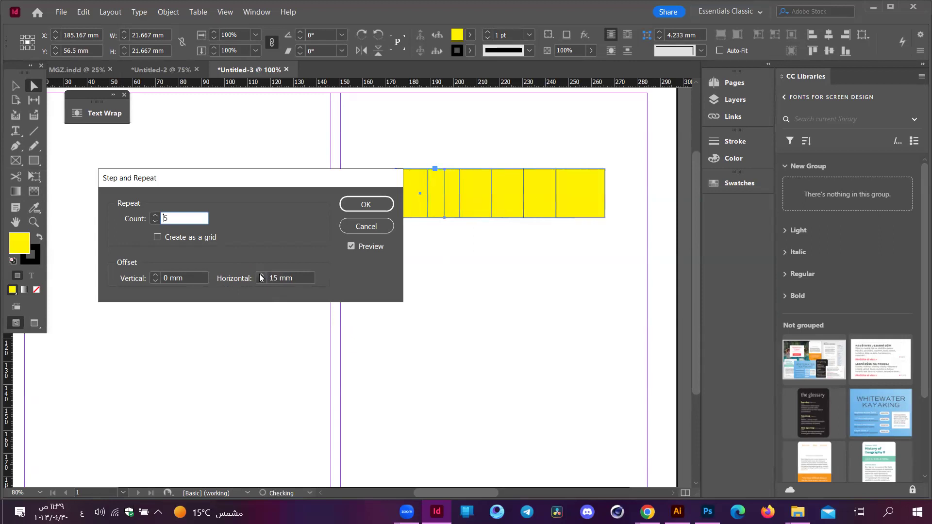
{"action": "triple_click", "coordinate": [262, 274]}
{"action": "triple_click", "coordinate": [261, 275]}
{"action": "triple_click", "coordinate": [261, 275]}
{"action": "left_click", "coordinate": [262, 275]}
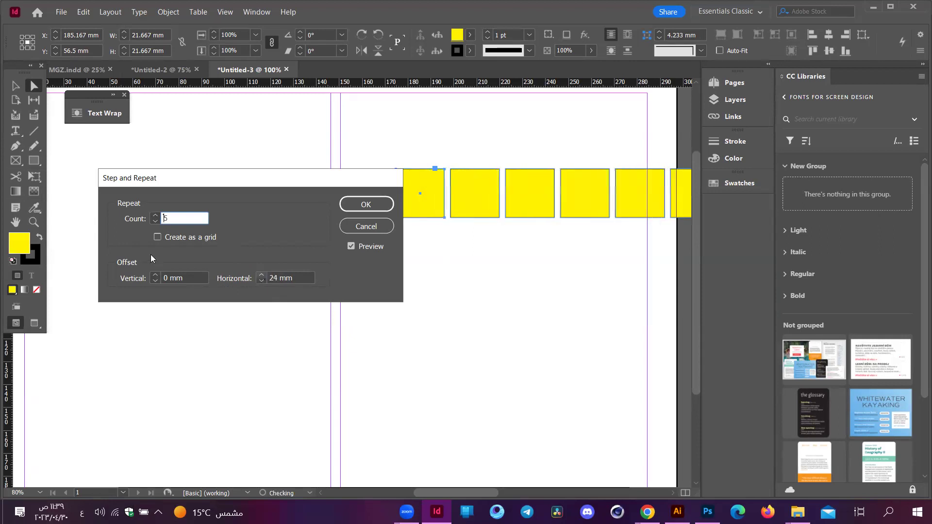
{"action": "left_click", "coordinate": [155, 222]}
{"action": "key", "text": "Down"}
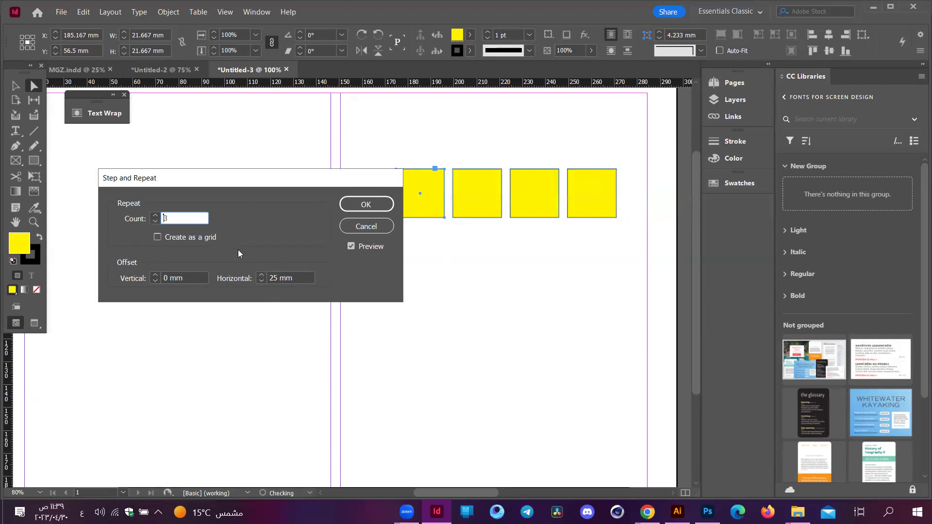
{"action": "left_click_drag", "start_coordinate": [212, 181], "coordinate": [170, 168]}
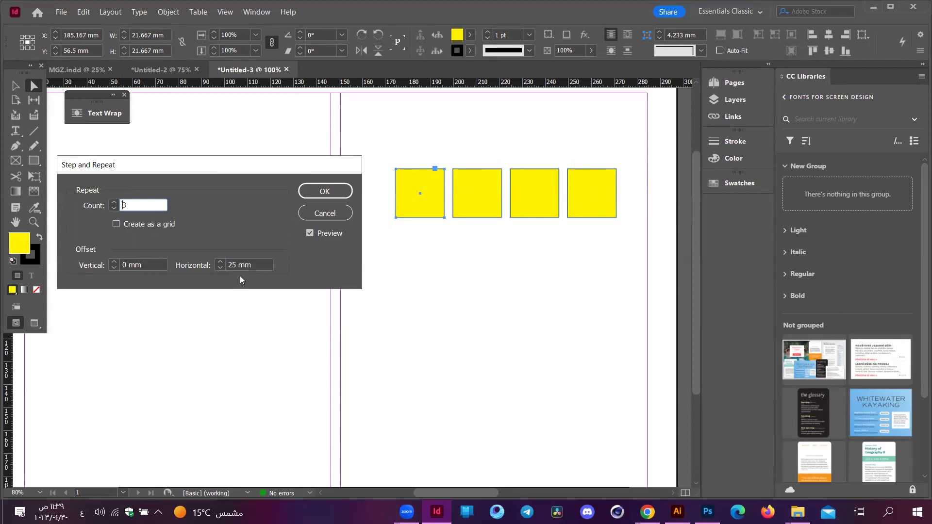
- Preview a grid of 4 rows and 4 columns with 27 mm vertical and horizontal offsets, and cancel Step and Repeat
{"action": "left_click", "coordinate": [122, 223]}
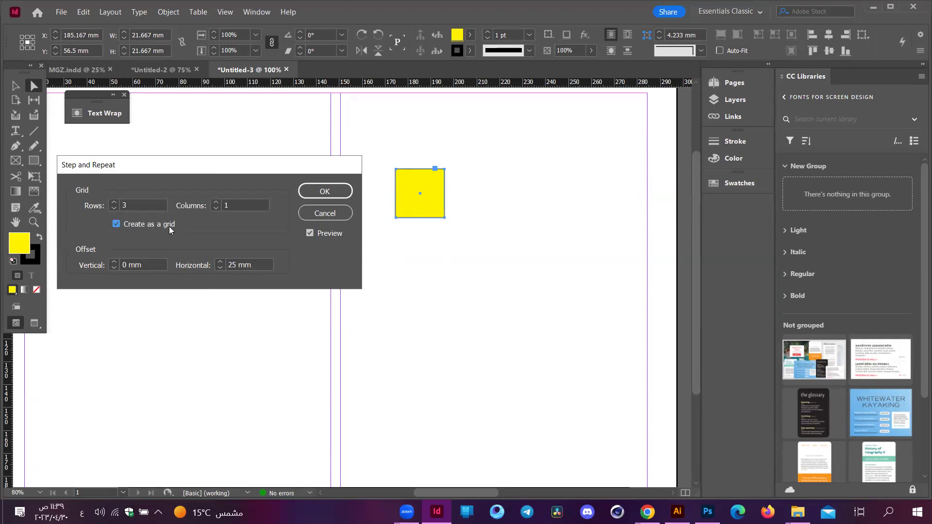
{"action": "left_click", "coordinate": [216, 203]}
{"action": "left_click", "coordinate": [216, 203]}
{"action": "left_click", "coordinate": [216, 203]}
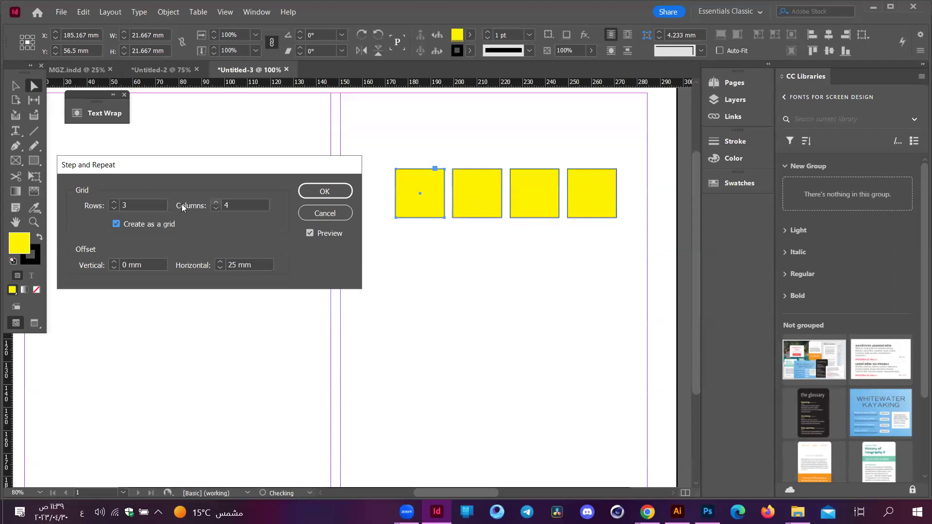
{"action": "left_click", "coordinate": [115, 203]}
{"action": "left_click_drag", "start_coordinate": [113, 264], "coordinate": [111, 264]}
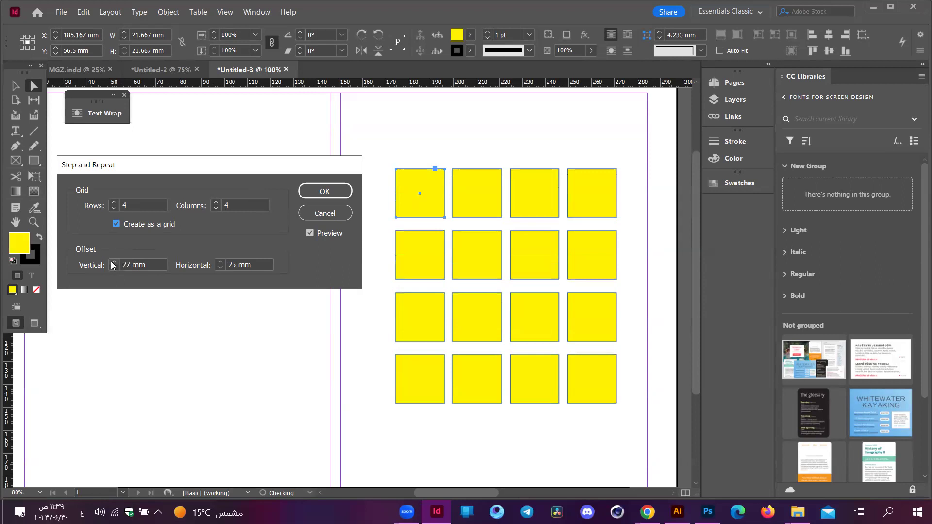
{"action": "double_click", "coordinate": [232, 265]}
{"action": "type", "text": "27"}
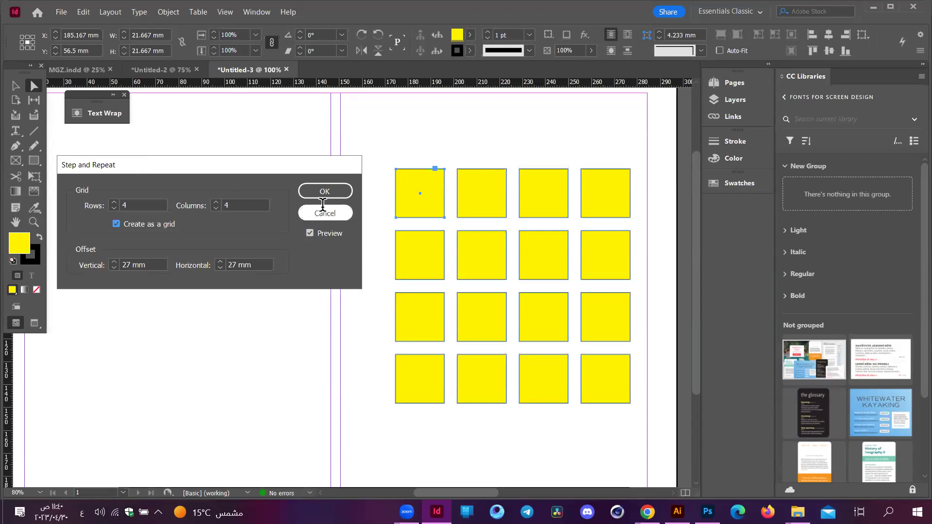
{"action": "left_click", "coordinate": [325, 214]}
{"action": "scroll", "coordinate": [334, 211], "scroll_direction": "down", "scroll_amount": 2}
{"action": "scroll", "coordinate": [334, 210], "scroll_direction": "down", "scroll_amount": 1}
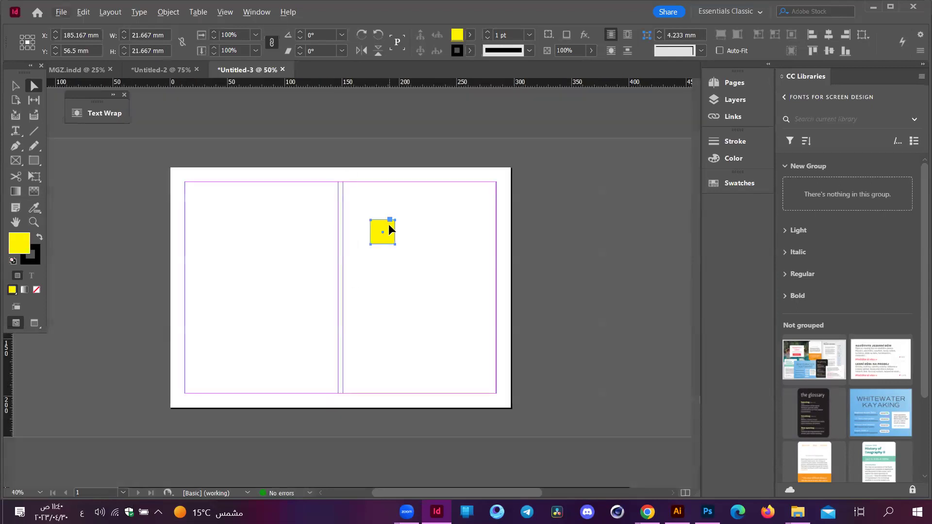
- Dock the floating Tools panel at the edge of the workspace and maximize the window
{"action": "left_click_drag", "start_coordinate": [21, 73], "coordinate": [3, 77]}
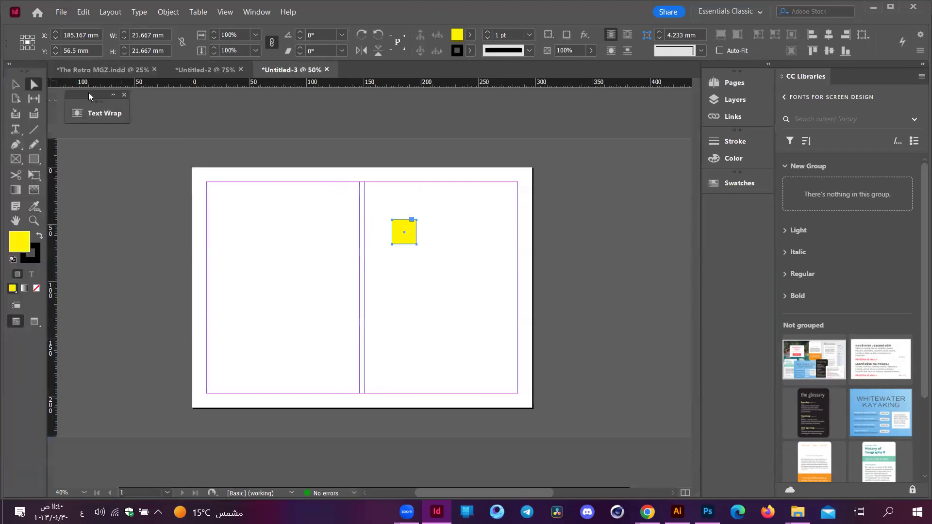
{"action": "left_click", "coordinate": [893, 7]}
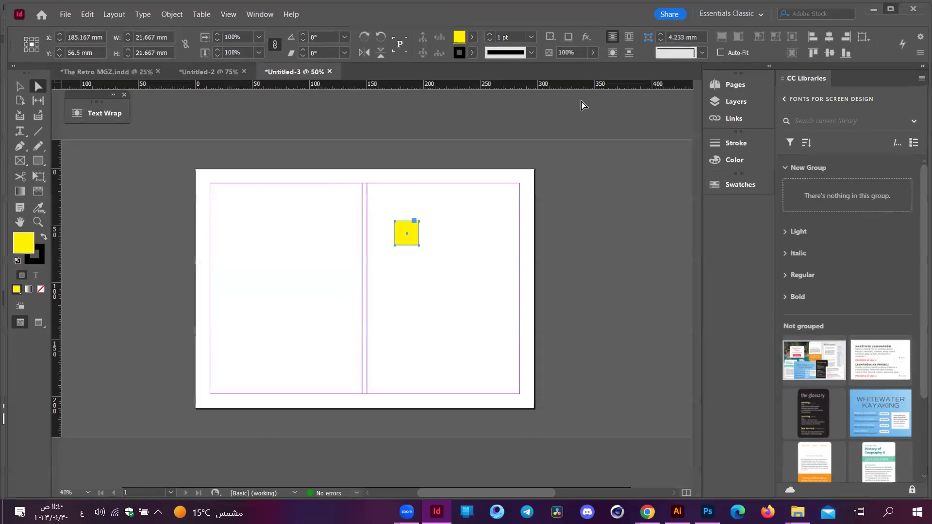
{"action": "key", "text": "super+Up"}
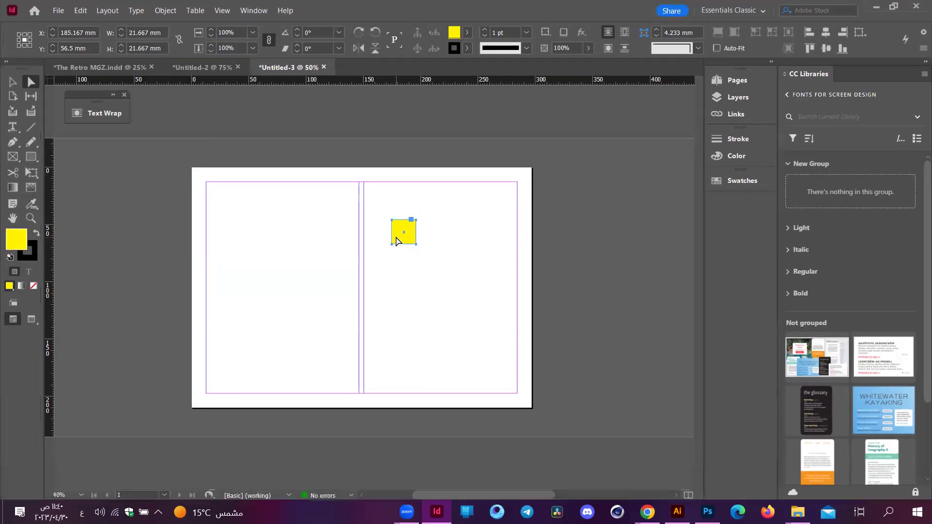
- Delete the yellow square and draw a wide text frame across the middle of the right column
{"action": "key", "text": "Delete"}
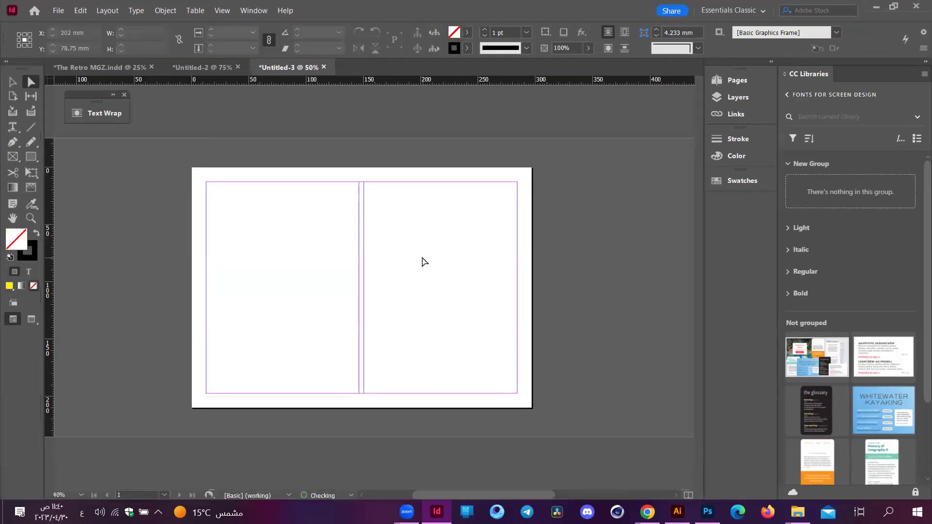
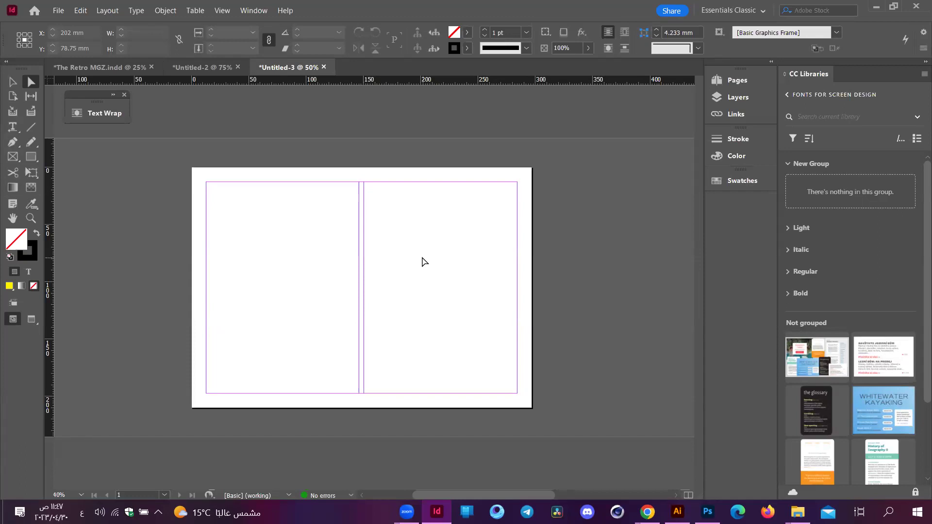
{"action": "mouse_move", "coordinate": [407, 513]}
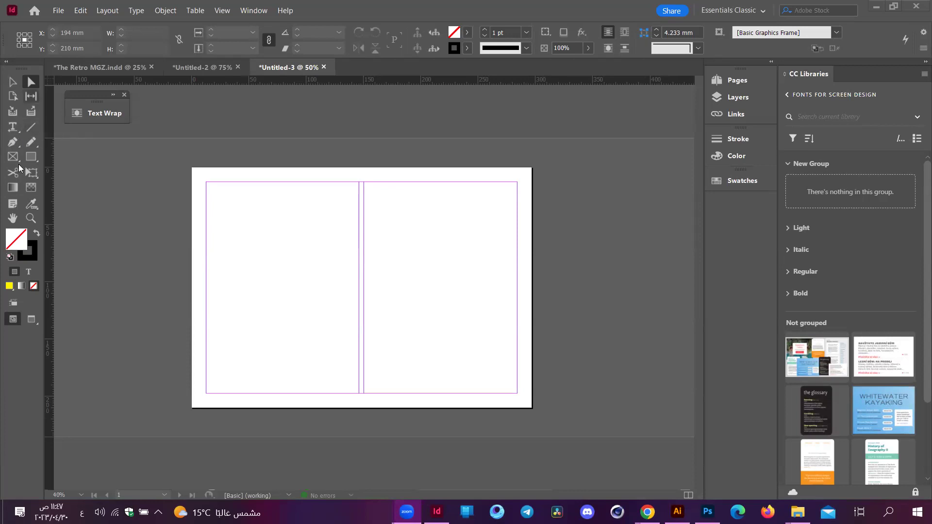
{"action": "left_click", "coordinate": [12, 127]}
{"action": "left_click_drag", "start_coordinate": [370, 241], "coordinate": [510, 306]}
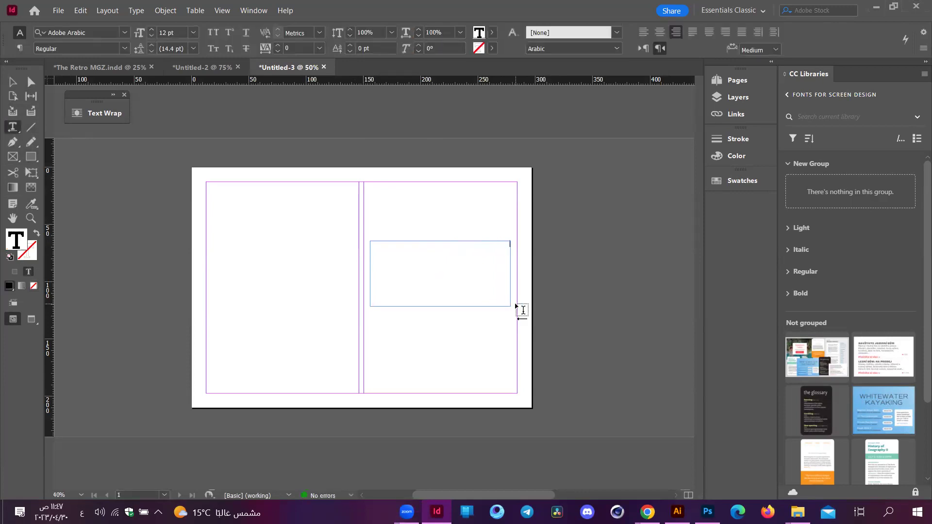
- Enter a one-word first name in the new text frame and set its font size to 72 pt
{"action": "key", "text": "alt+shift"}
{"action": "key", "text": "ctrl+a"}
{"action": "double_click", "coordinate": [163, 32]}
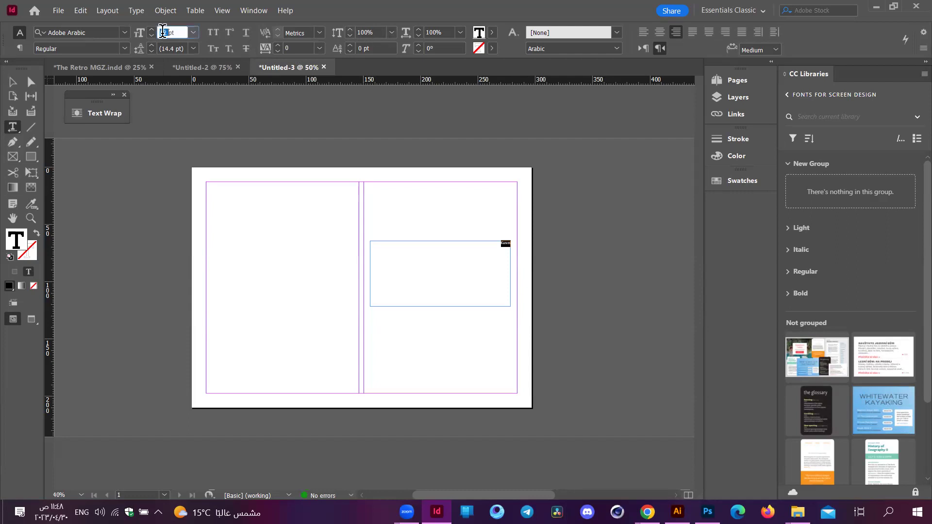
{"action": "left_click", "coordinate": [193, 32]}
{"action": "left_click", "coordinate": [192, 228]}
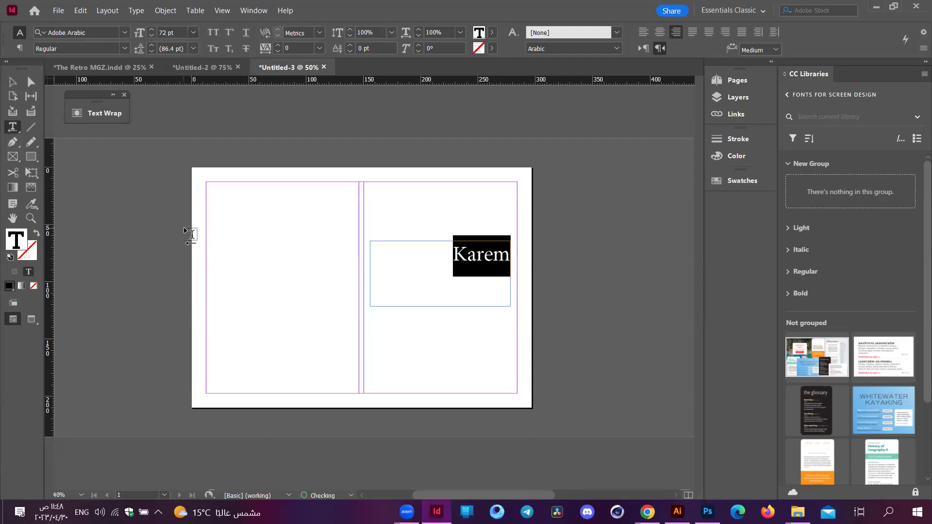
- Increase the selected word's font size step by step to 99 pt
{"action": "left_click", "coordinate": [151, 29]}
{"action": "left_click", "coordinate": [151, 29]}
{"action": "left_click", "coordinate": [151, 30]}
{"action": "left_click", "coordinate": [151, 29]}
{"action": "left_click", "coordinate": [151, 30]}
{"action": "left_click", "coordinate": [151, 30]}
{"action": "left_click", "coordinate": [151, 30]}
{"action": "left_click", "coordinate": [152, 30]}
{"action": "left_click", "coordinate": [151, 30]}
{"action": "left_click", "coordinate": [152, 30]}
{"action": "double_click", "coordinate": [151, 30]}
{"action": "left_click", "coordinate": [152, 30]}
{"action": "double_click", "coordinate": [152, 30]}
{"action": "left_click", "coordinate": [152, 30]}
{"action": "double_click", "coordinate": [151, 30]}
{"action": "left_click", "coordinate": [151, 31]}
{"action": "double_click", "coordinate": [151, 30]}
{"action": "left_click", "coordinate": [152, 30]}
{"action": "left_click", "coordinate": [151, 30]}
{"action": "left_click", "coordinate": [151, 30]}
{"action": "left_click", "coordinate": [152, 30]}
{"action": "left_click", "coordinate": [152, 30]}
{"action": "left_click", "coordinate": [151, 30]}
- Set the word's font to Anton and shift its text frame slightly toward the column gutter
{"action": "left_click", "coordinate": [121, 31]}
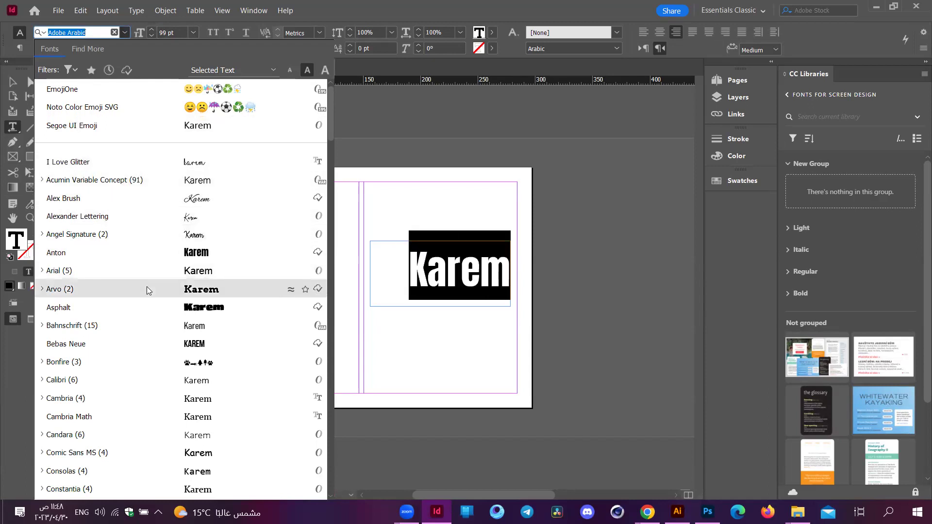
{"action": "left_click", "coordinate": [152, 253]}
{"action": "key", "text": "Escape"}
{"action": "left_click_drag", "start_coordinate": [444, 284], "coordinate": [440, 285]}
{"action": "key", "text": "ctrl+="}
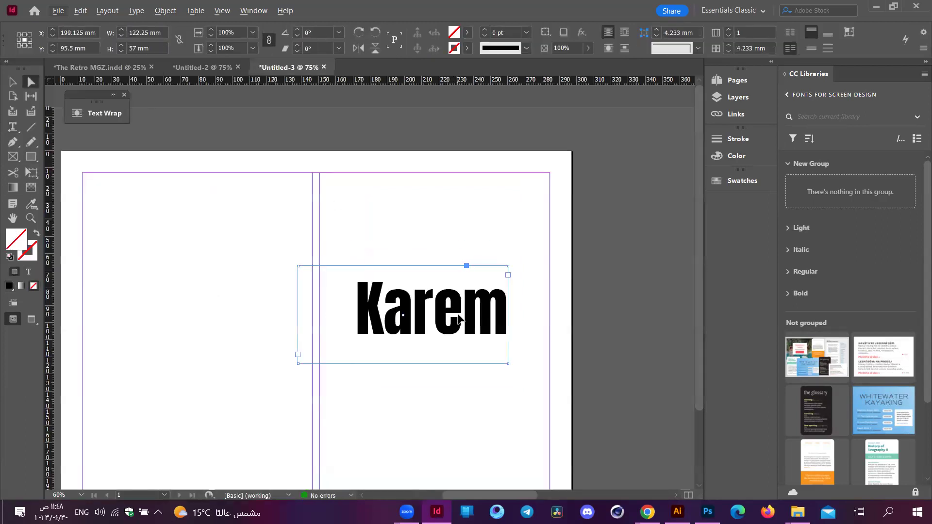
{"action": "double_click", "coordinate": [463, 312]}
{"action": "left_click_drag", "start_coordinate": [403, 307], "coordinate": [499, 305]}
{"action": "left_click", "coordinate": [370, 306]}
{"action": "left_click_drag", "start_coordinate": [371, 306], "coordinate": [488, 303]}
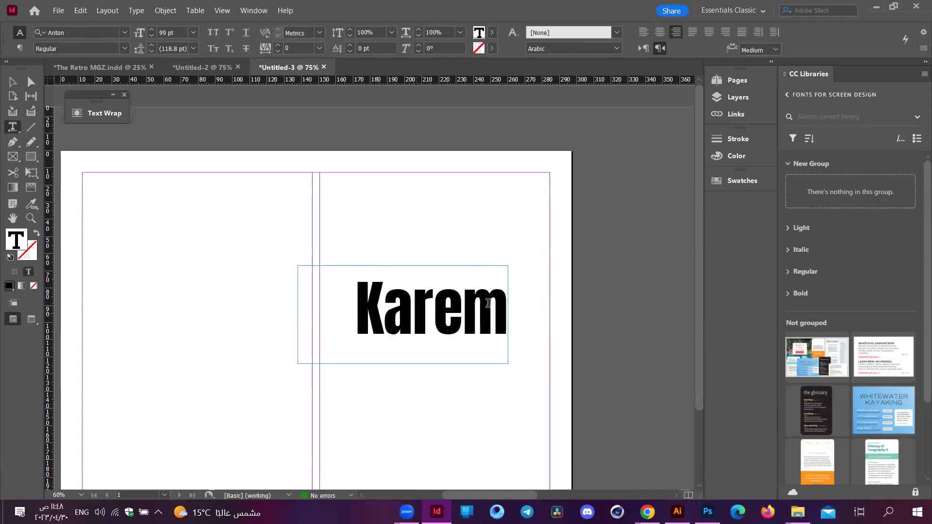
{"action": "double_click", "coordinate": [463, 304]}
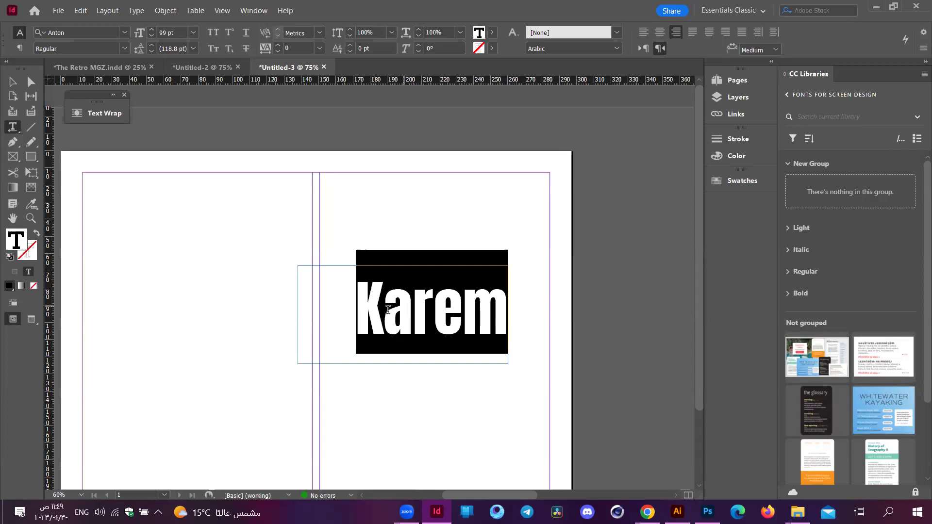
{"action": "left_click", "coordinate": [164, 10]}
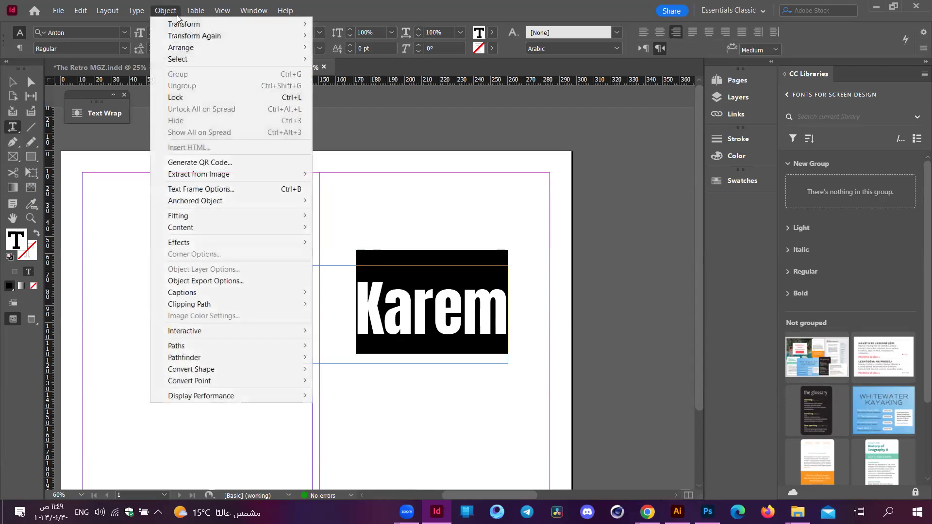
{"action": "right_click", "coordinate": [470, 308]}
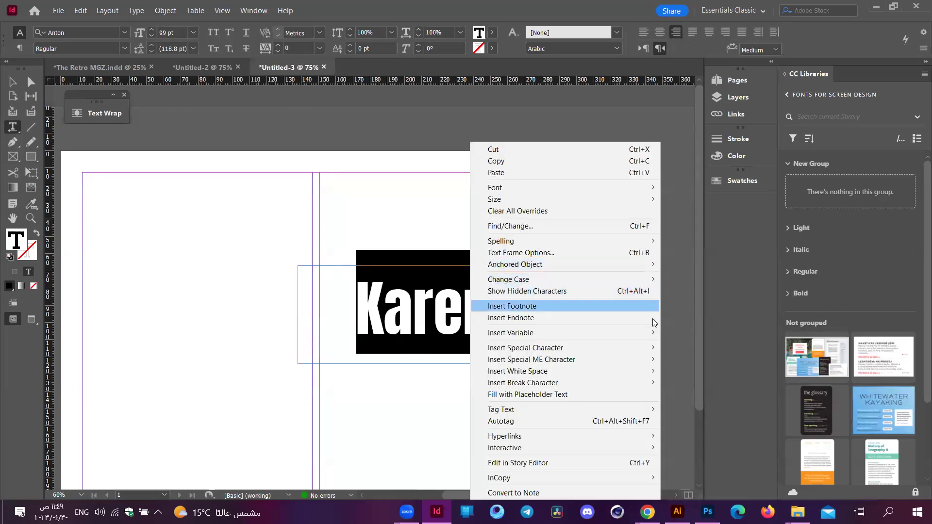
{"action": "left_click", "coordinate": [407, 319]}
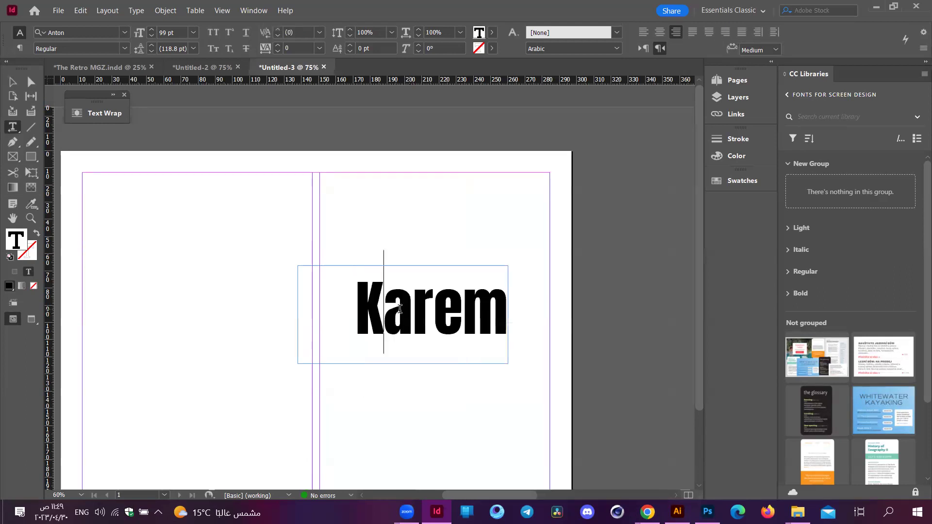
- Select only the letter "a" in the word and convert it to outlines
{"action": "left_click_drag", "start_coordinate": [393, 310], "coordinate": [412, 306]}
{"action": "right_click", "coordinate": [399, 308]}
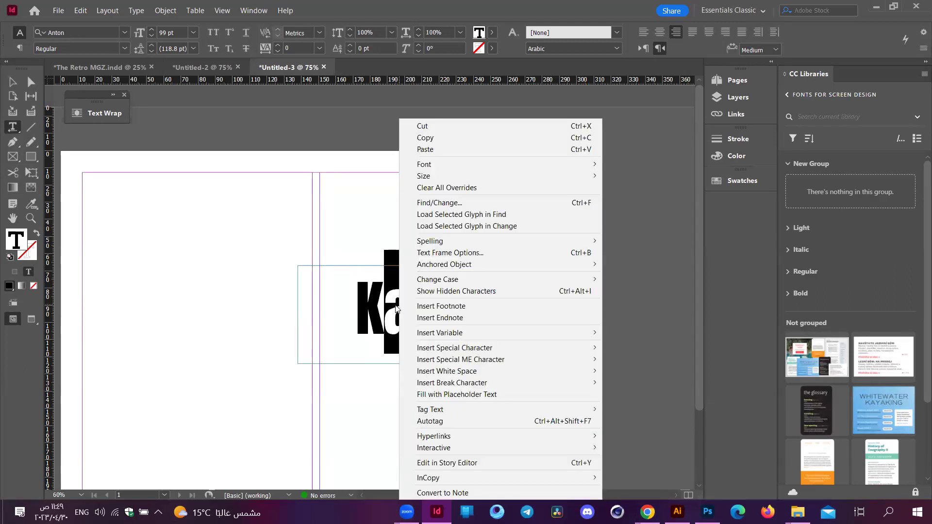
{"action": "left_click", "coordinate": [81, 11]}
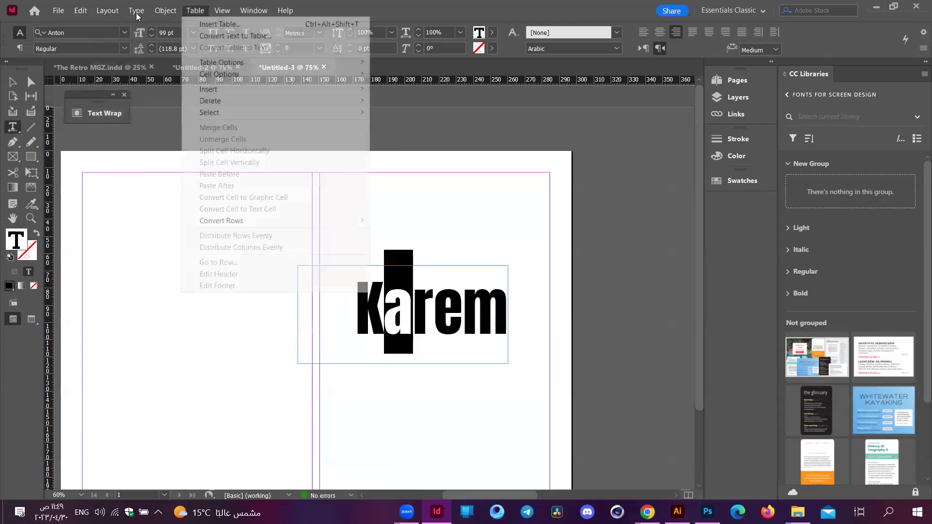
{"action": "mouse_move", "coordinate": [137, 14]}
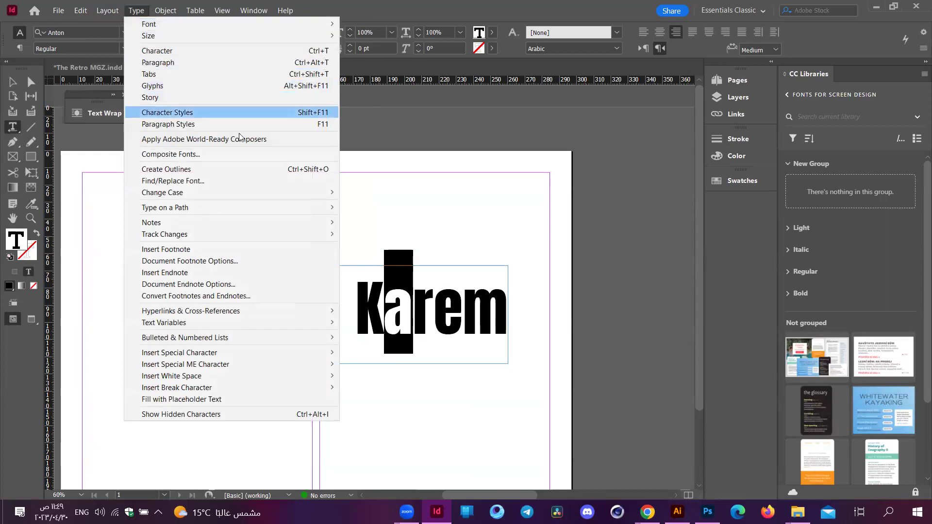
{"action": "left_click", "coordinate": [252, 168]}
{"action": "right_click", "coordinate": [394, 311]}
{"action": "key", "text": "Escape"}
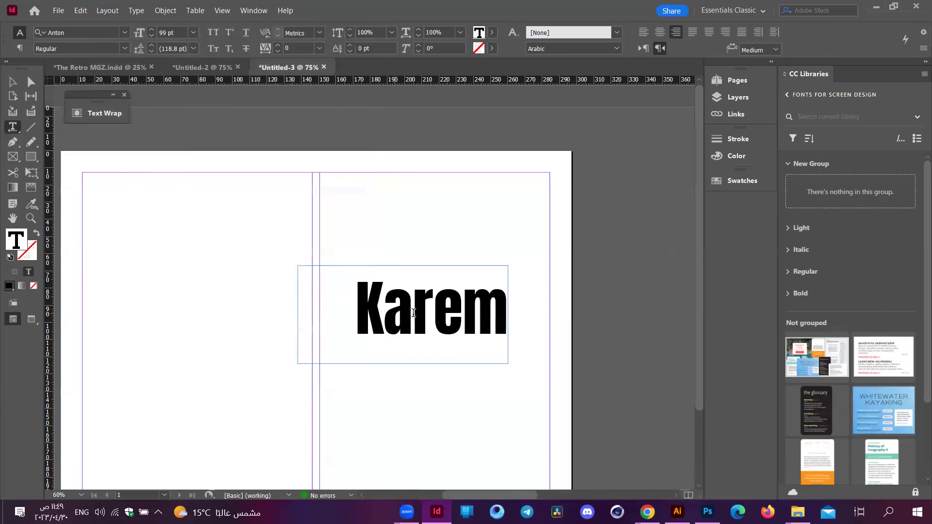
{"action": "left_click_drag", "start_coordinate": [383, 315], "coordinate": [414, 314]}
{"action": "right_click", "coordinate": [389, 316]}
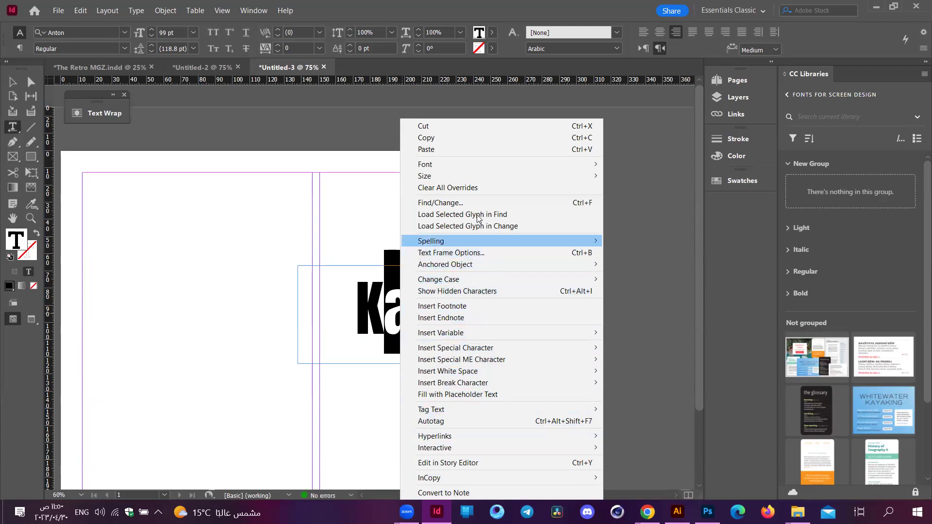
{"action": "left_click", "coordinate": [390, 305]}
{"action": "key", "text": "shift+Right"}
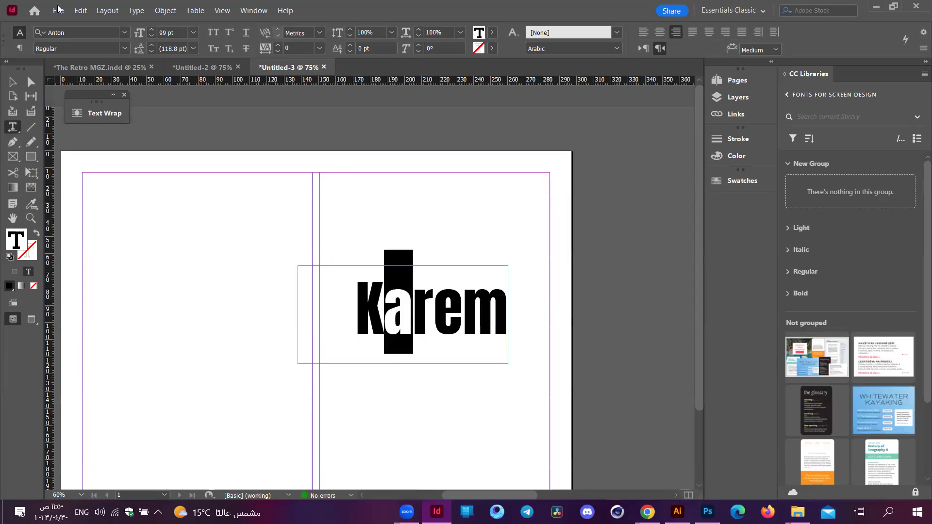
{"action": "left_click", "coordinate": [136, 10]}
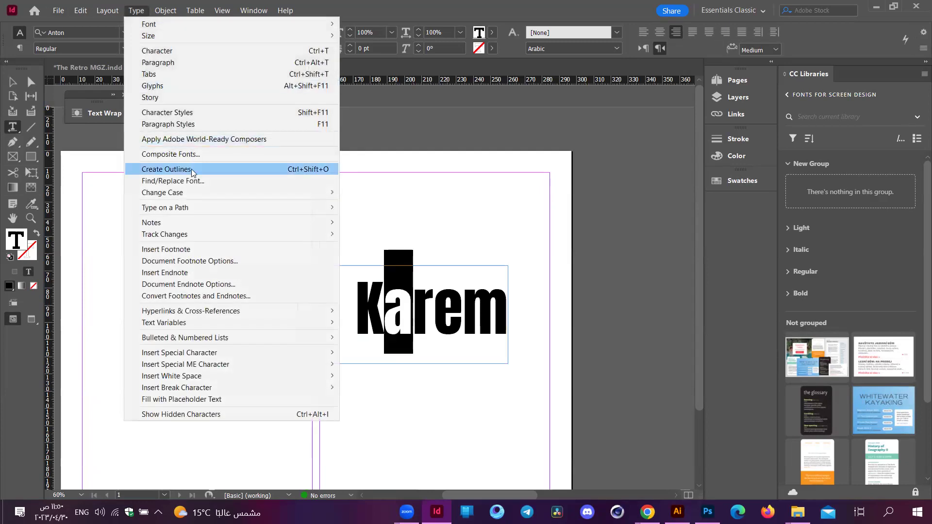
{"action": "left_click", "coordinate": [192, 169]}
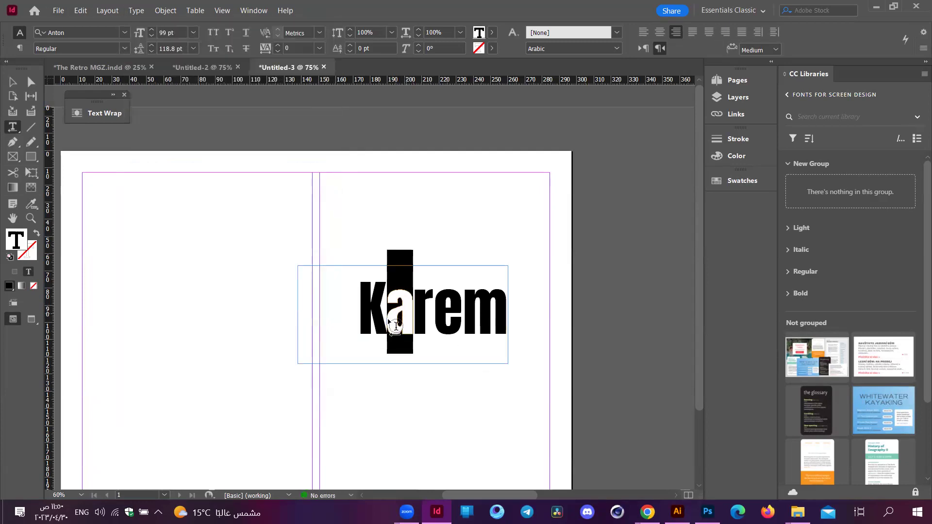
- Insert spaces before and after the outlined letter "a", and delete them again
{"action": "left_click", "coordinate": [30, 83]}
{"action": "left_click", "coordinate": [399, 315]}
{"action": "key", "text": "Escape"}
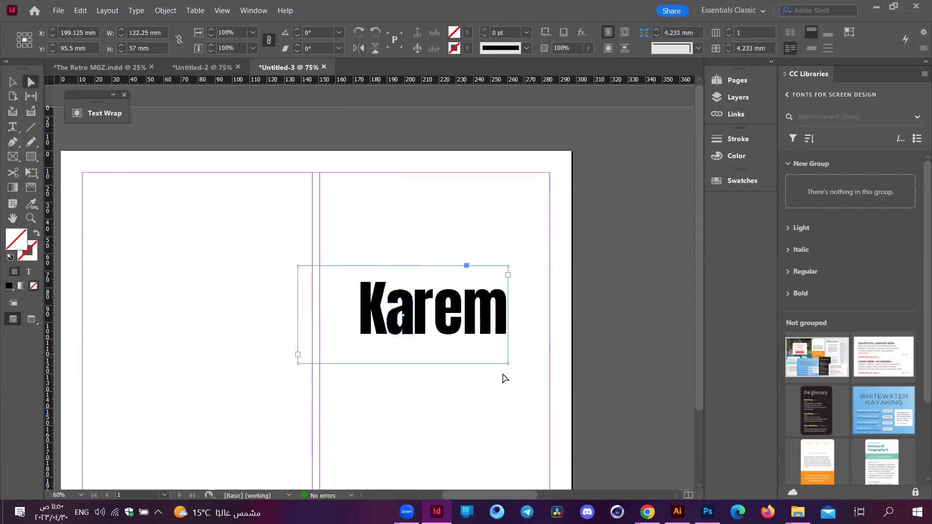
{"action": "triple_click", "coordinate": [417, 322]}
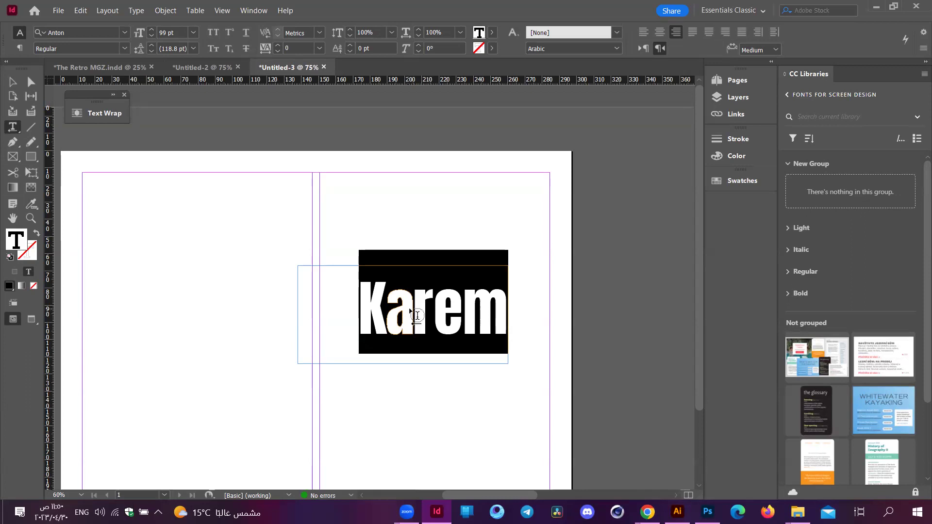
{"action": "left_click", "coordinate": [412, 320]}
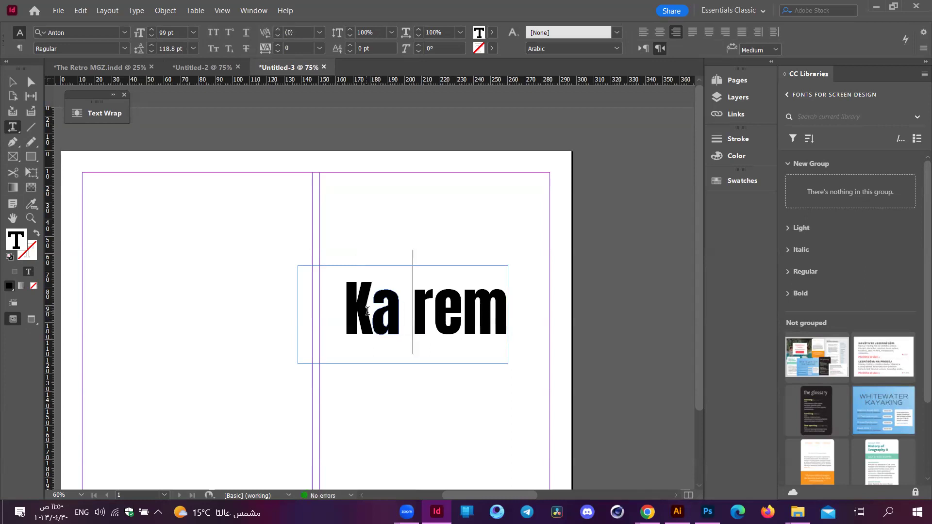
{"action": "key", "text": "Home"}
{"action": "left_click", "coordinate": [371, 313]}
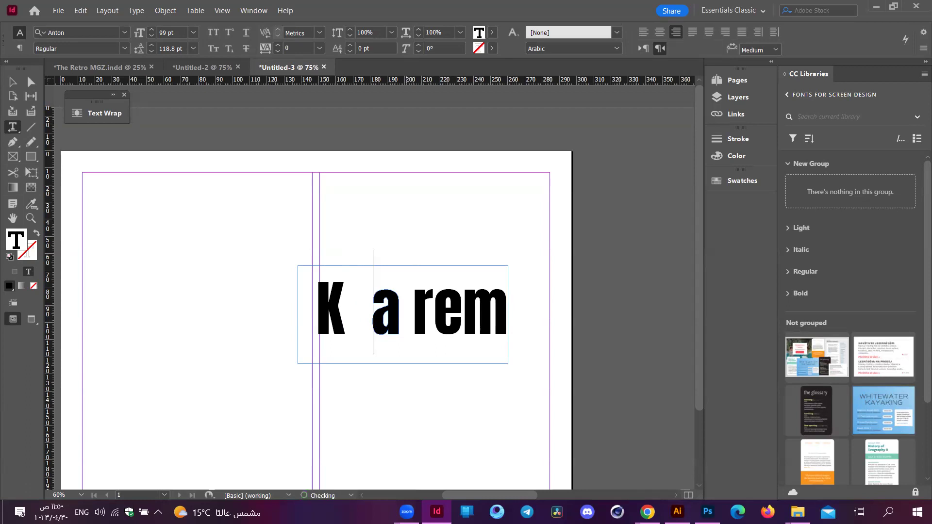
{"action": "key", "text": "BackSpace"}
{"action": "key", "text": "BackSpace"}
{"action": "left_click", "coordinate": [405, 325]}
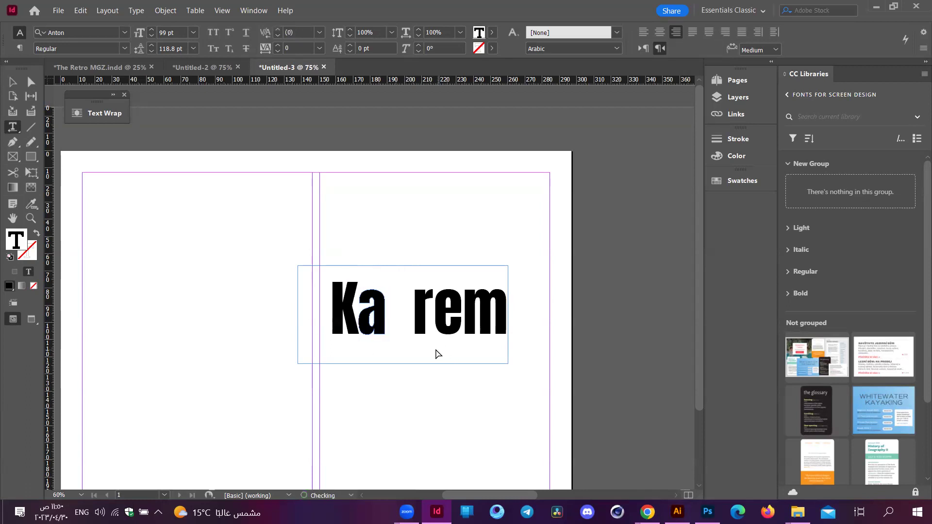
{"action": "key", "text": "BackSpace"}
{"action": "key", "text": "BackSpace"}
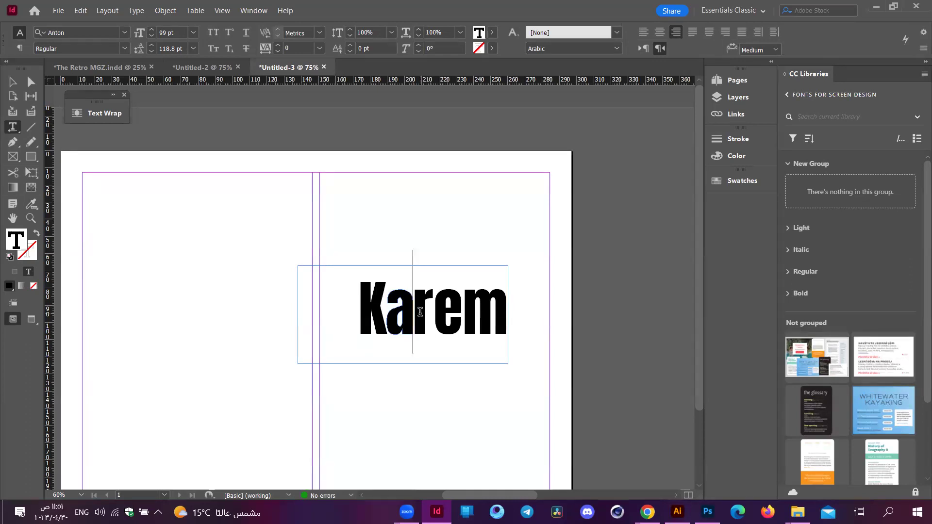
- Examine the anchor points of the outlined letter "a" with the Direct Selection tool
{"action": "left_click", "coordinate": [394, 314]}
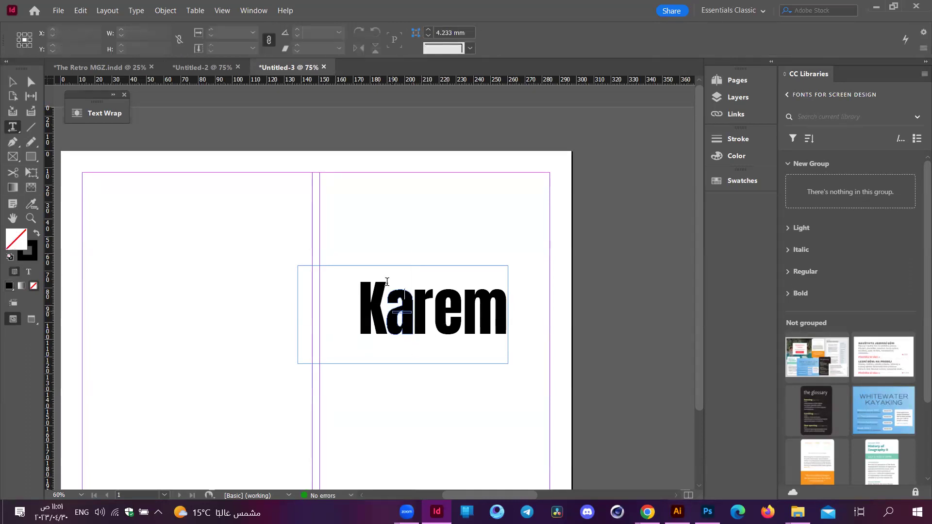
{"action": "left_click", "coordinate": [31, 82]}
{"action": "left_click", "coordinate": [366, 315]}
{"action": "left_click", "coordinate": [406, 322]}
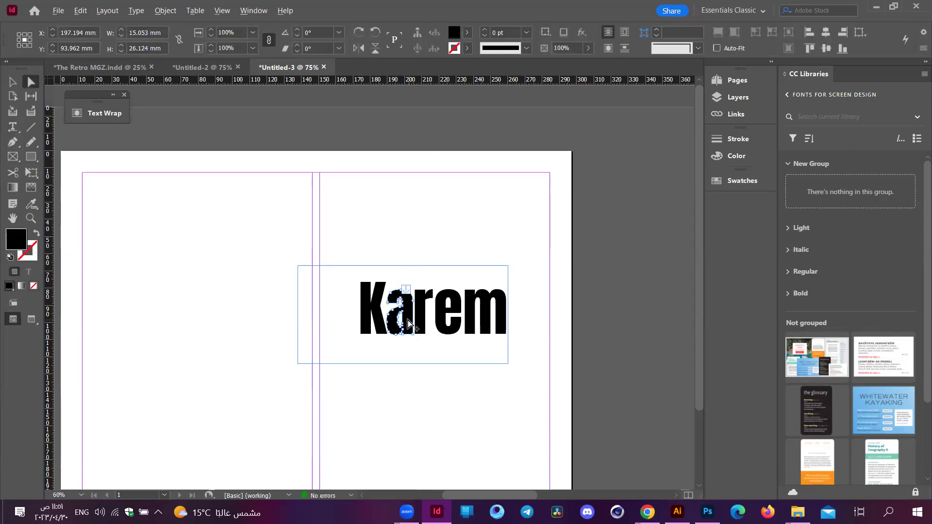
{"action": "scroll", "coordinate": [408, 323], "scroll_direction": "up", "scroll_amount": 3}
{"action": "key", "text": "Escape"}
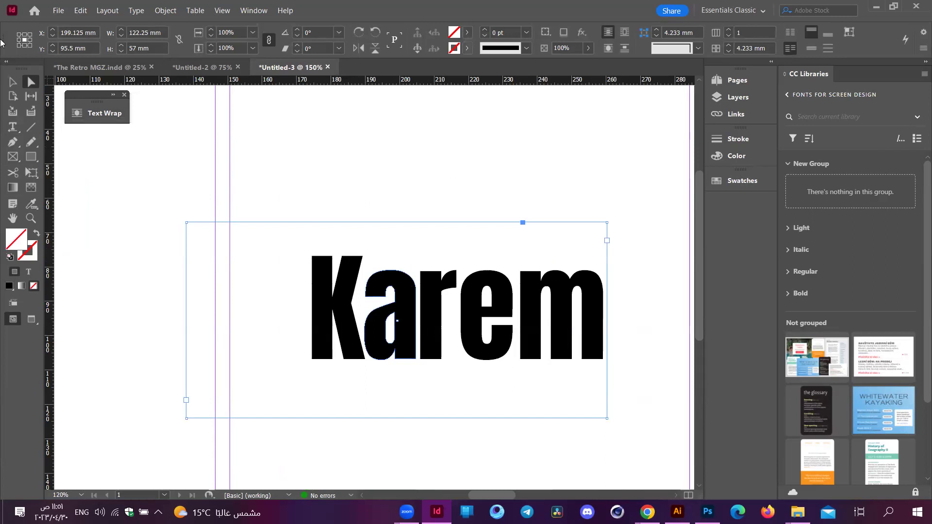
- Fill the outlined letter "a" with the magenta swatch C=0 M=100 Y=0 K=0
{"action": "left_click", "coordinate": [13, 82]}
{"action": "left_click", "coordinate": [377, 320]}
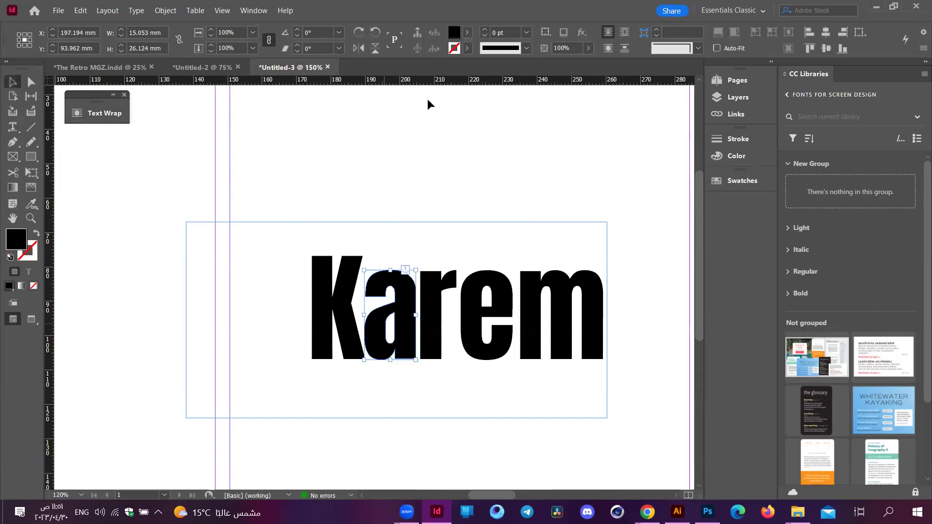
{"action": "left_click", "coordinate": [470, 32]}
{"action": "left_click", "coordinate": [359, 97]}
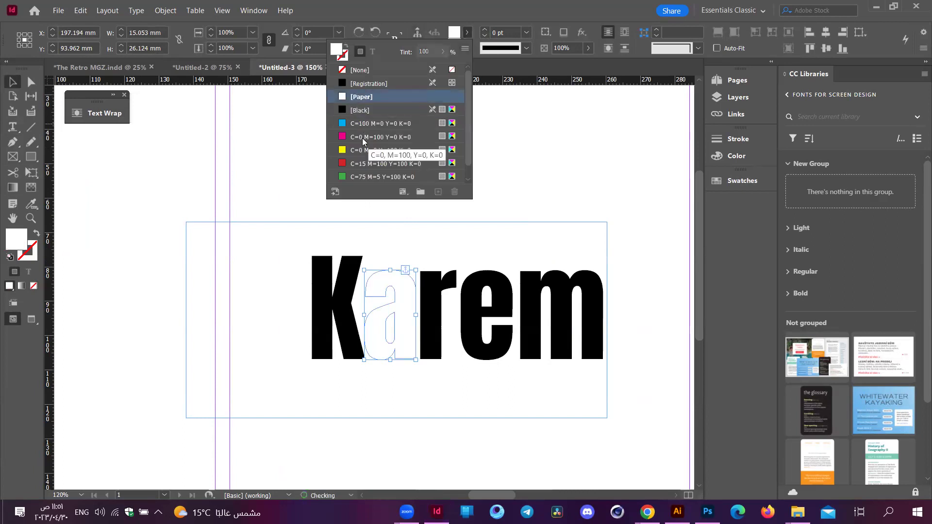
{"action": "left_click", "coordinate": [364, 138]}
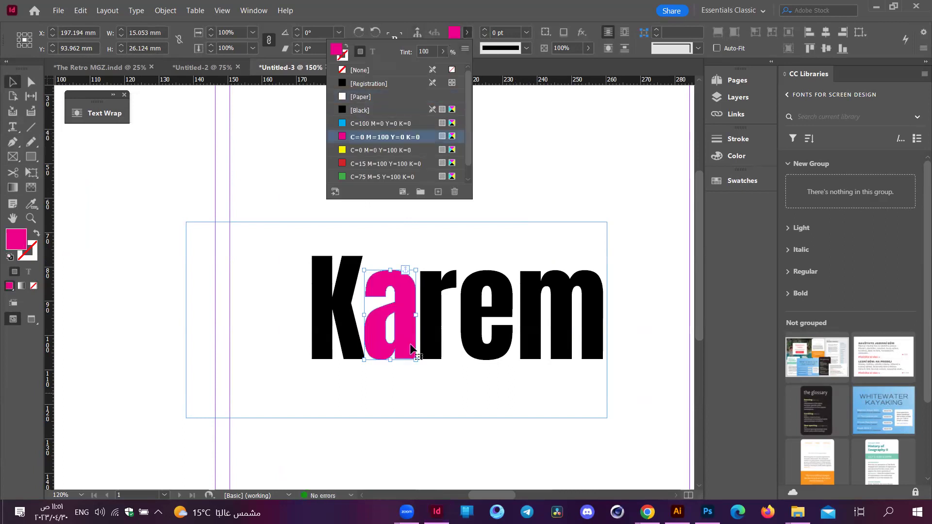
{"action": "left_click", "coordinate": [396, 344]}
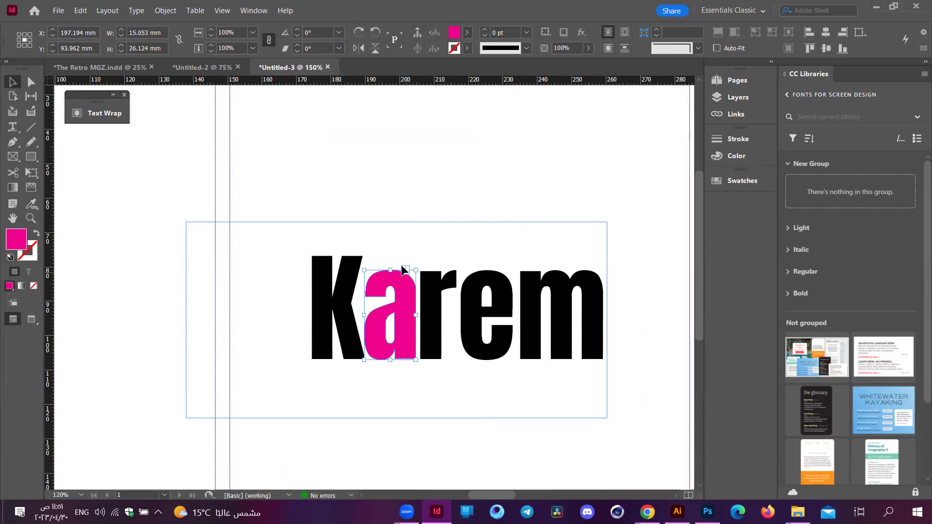
- Inspect the inline anchor marker on the letter "a", and undo its magenta fill and outline conversion
{"action": "scroll", "coordinate": [402, 267], "scroll_direction": "up", "scroll_amount": 5}
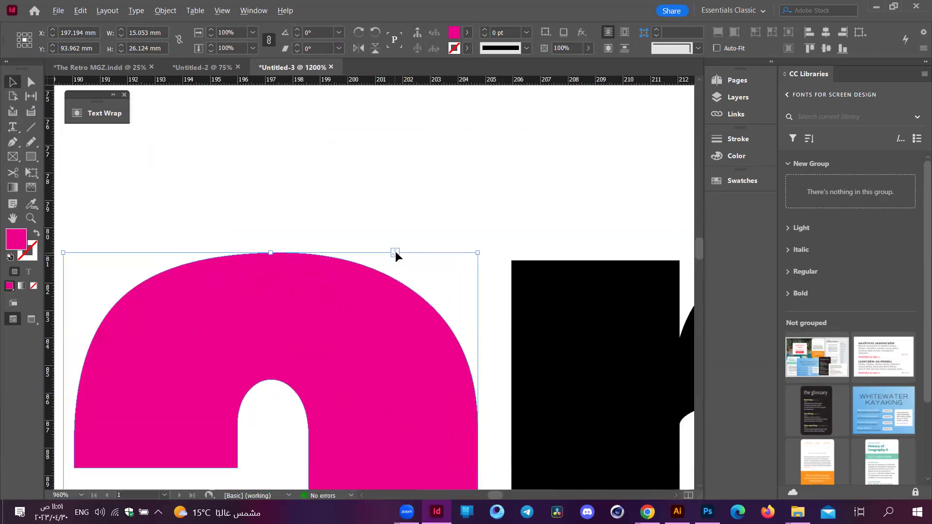
{"action": "scroll", "coordinate": [397, 255], "scroll_direction": "down", "scroll_amount": 5}
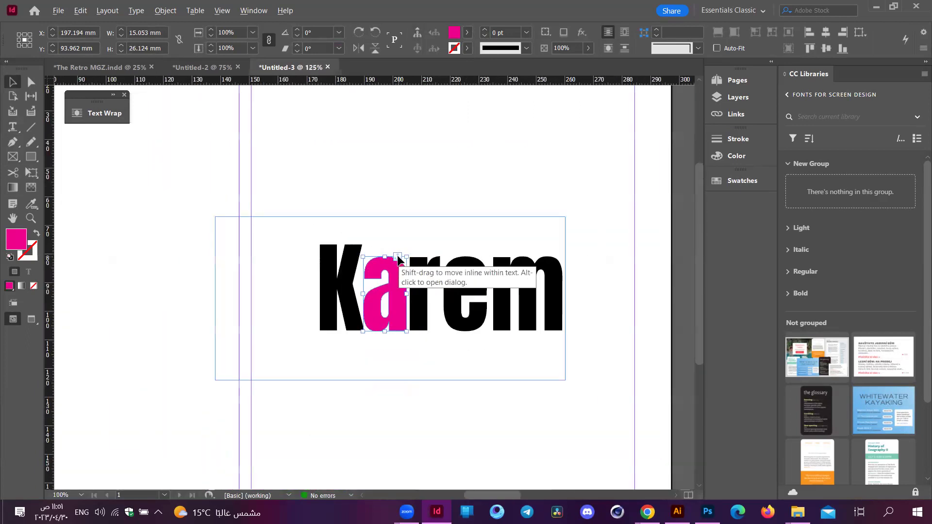
{"action": "scroll", "coordinate": [399, 261], "scroll_direction": "down", "scroll_amount": 1}
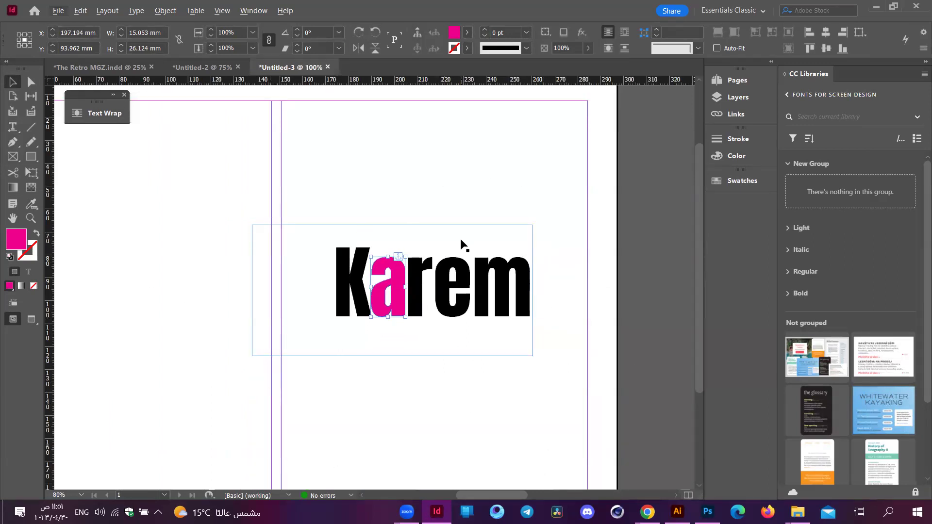
{"action": "key", "text": "ctrl+z"}
{"action": "key", "text": "ctrl+z"}
- Select the entire word in the text frame and convert it to outlines
{"action": "double_click", "coordinate": [401, 284]}
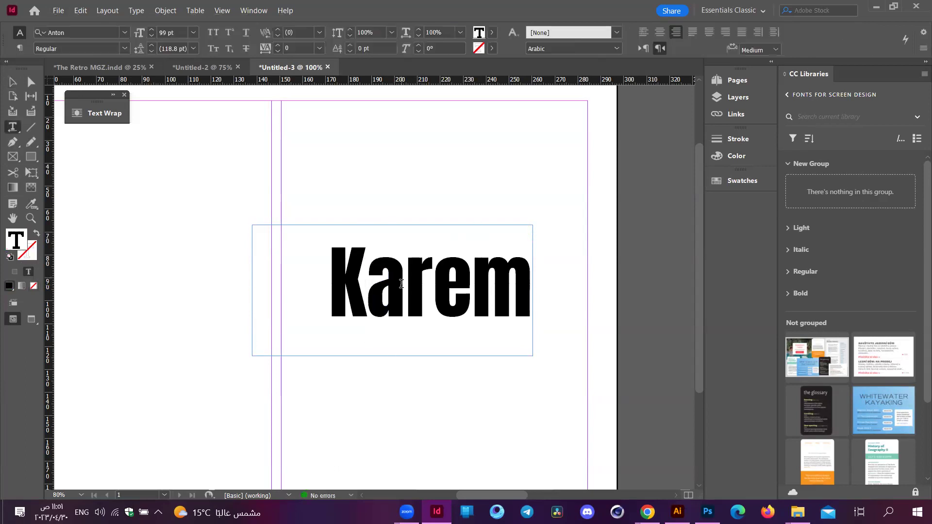
{"action": "triple_click", "coordinate": [334, 284]}
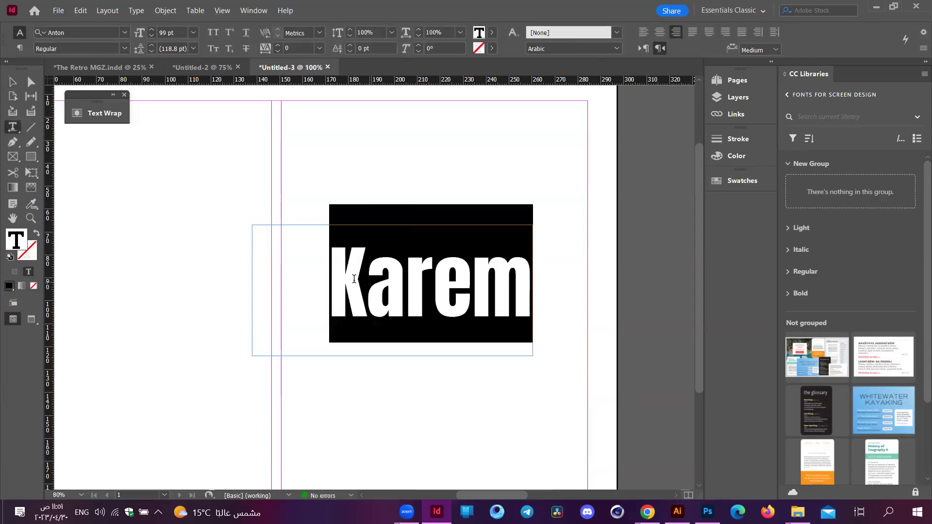
{"action": "left_click", "coordinate": [80, 11]}
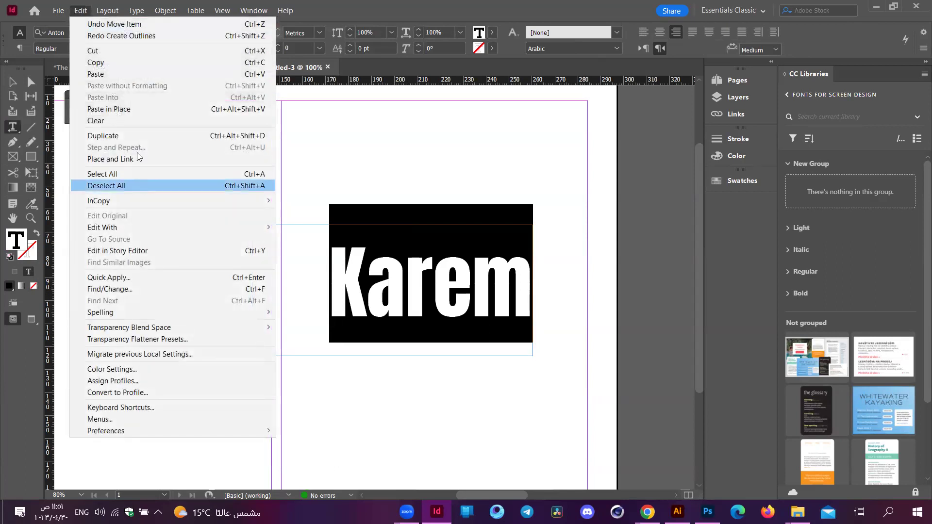
{"action": "left_click", "coordinate": [136, 11]}
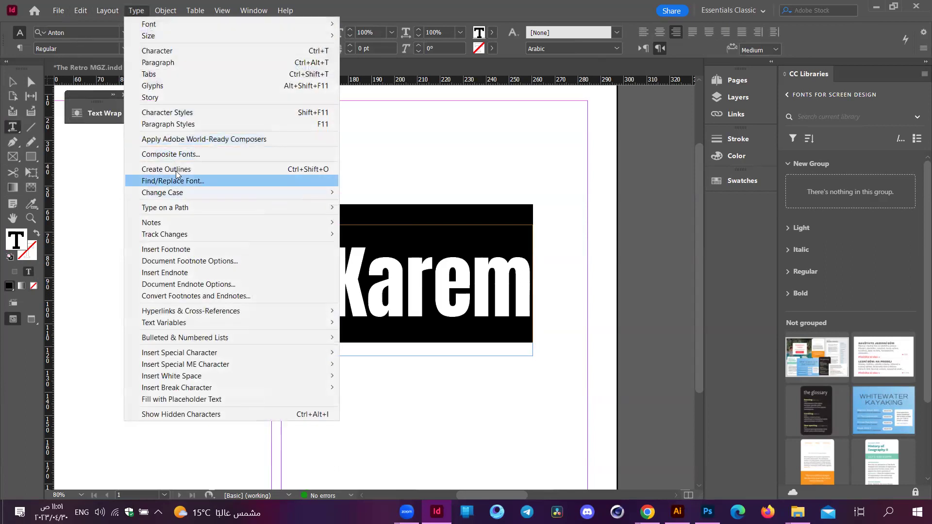
{"action": "left_click", "coordinate": [176, 169]}
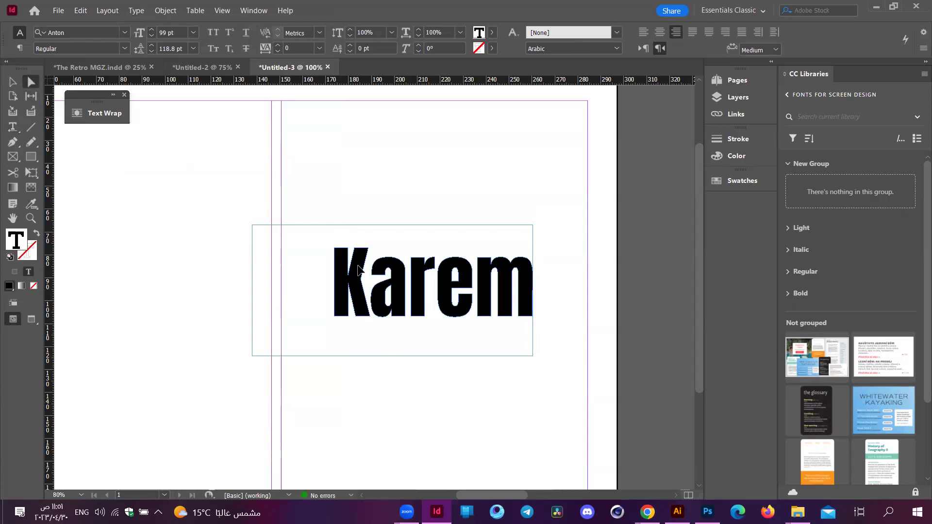
- Try to move the outlined word upward out of its text frame, and undo the moves
{"action": "left_click", "coordinate": [423, 311]}
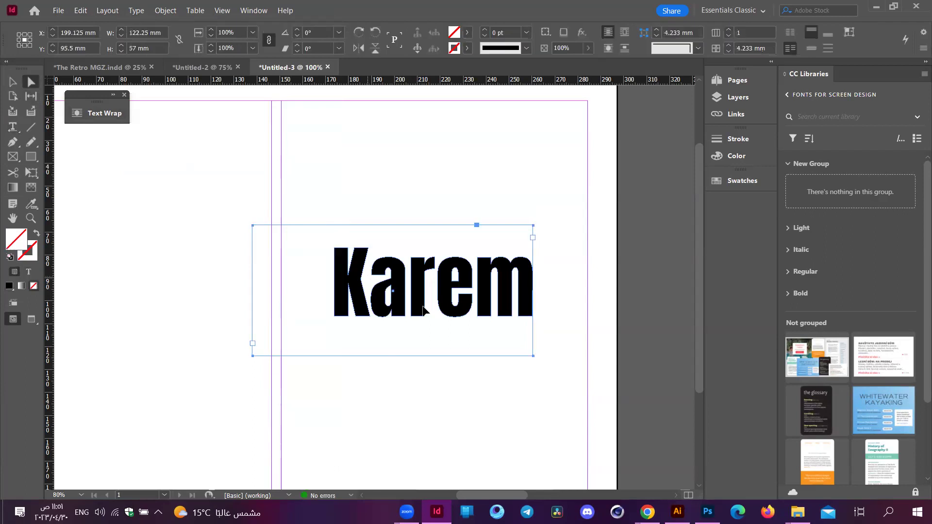
{"action": "left_click_drag", "start_coordinate": [423, 311], "coordinate": [423, 222]}
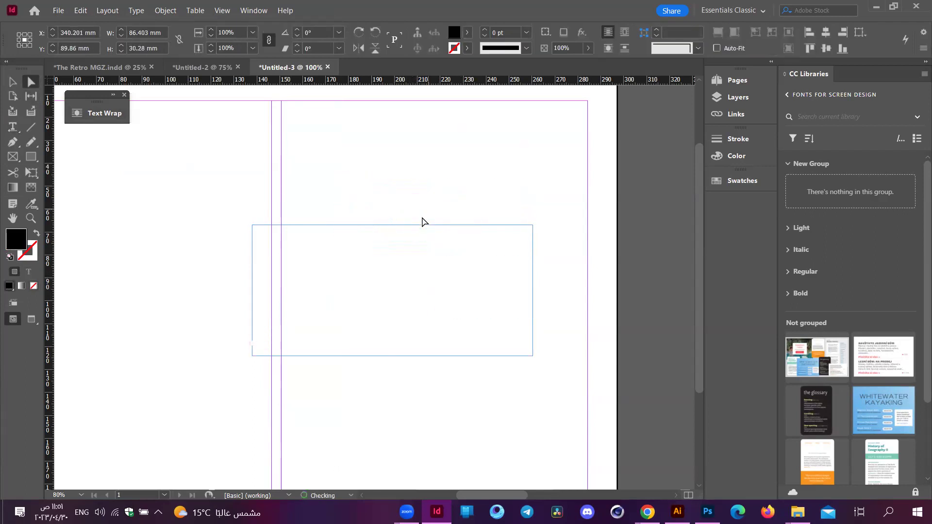
{"action": "key", "text": "ctrl+z"}
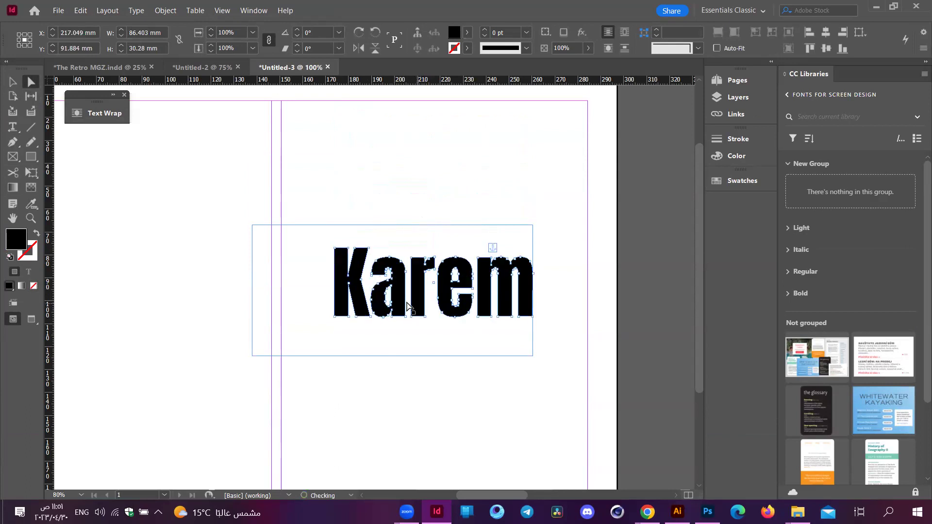
{"action": "left_click_drag", "start_coordinate": [247, 214], "coordinate": [260, 167]}
{"action": "key", "text": "ctrl+z"}
{"action": "scroll", "coordinate": [379, 286], "scroll_direction": "down", "scroll_amount": 2}
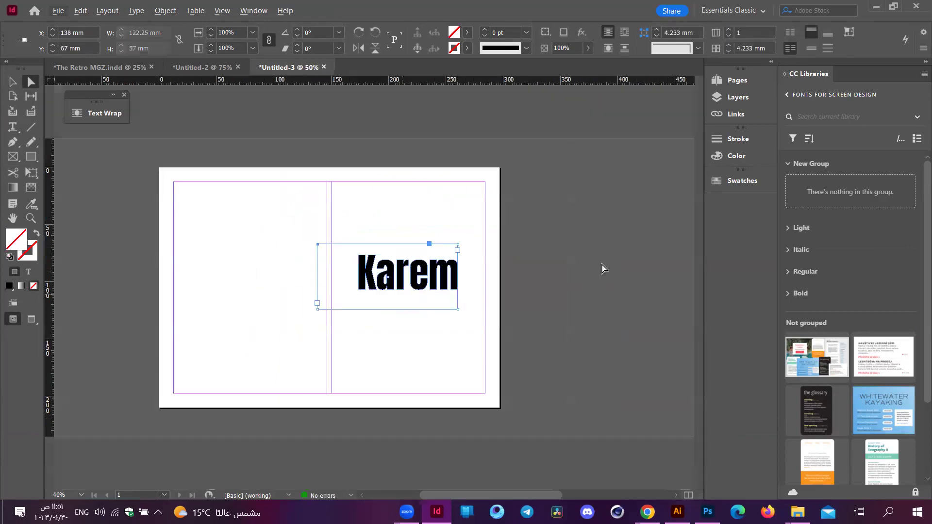
- Examine the outlined word's anchor points and its inline anchor marker using the Direct Selection tool
{"action": "left_click", "coordinate": [607, 306]}
{"action": "left_click", "coordinate": [437, 272]}
{"action": "scroll", "coordinate": [439, 279], "scroll_direction": "up", "scroll_amount": 3}
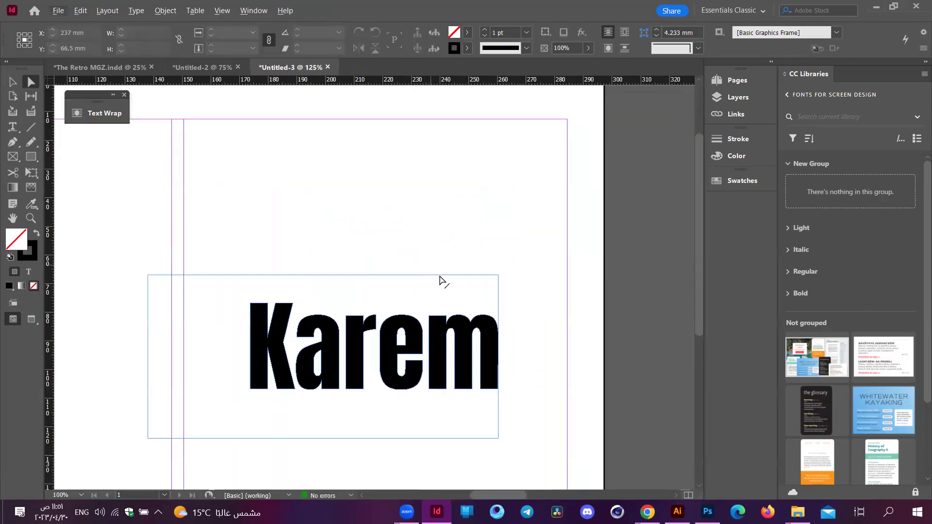
{"action": "left_click", "coordinate": [371, 363]}
{"action": "key", "text": "Up"}
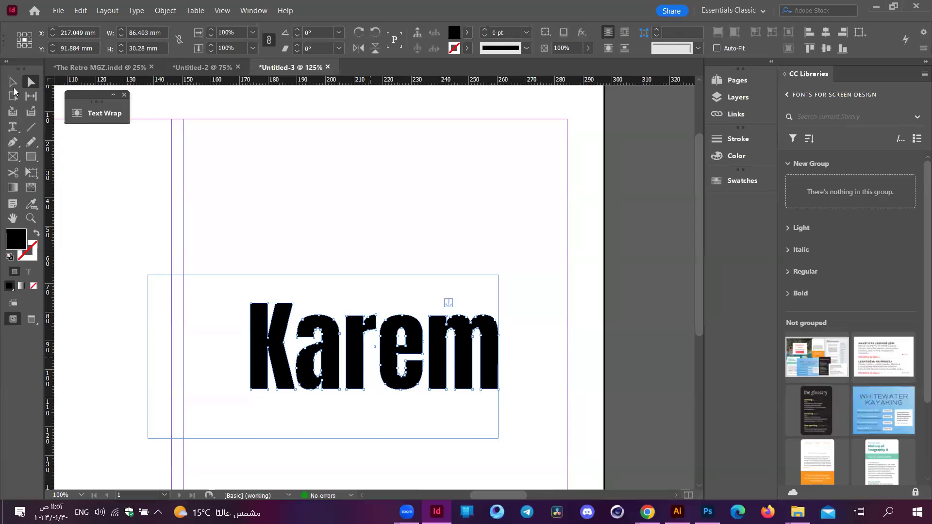
{"action": "left_click", "coordinate": [378, 184]}
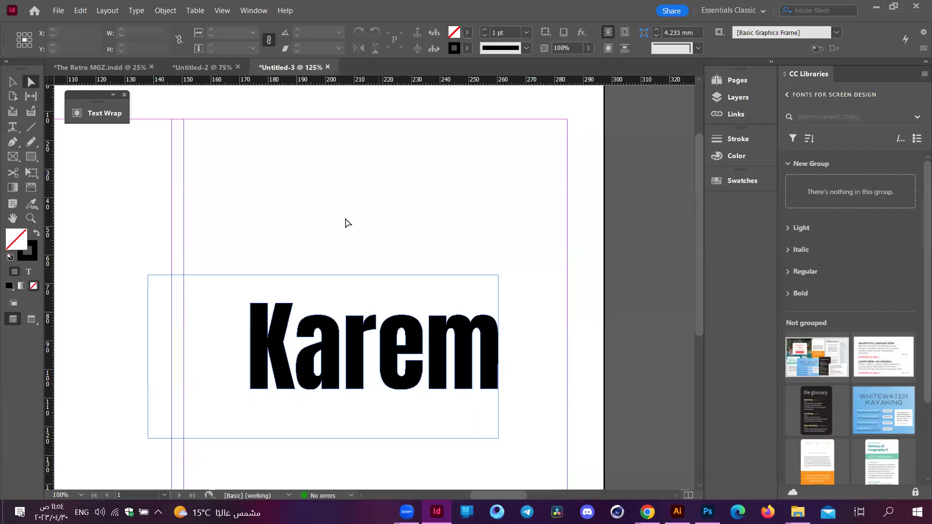
{"action": "scroll", "coordinate": [370, 319], "scroll_direction": "down", "scroll_amount": 1}
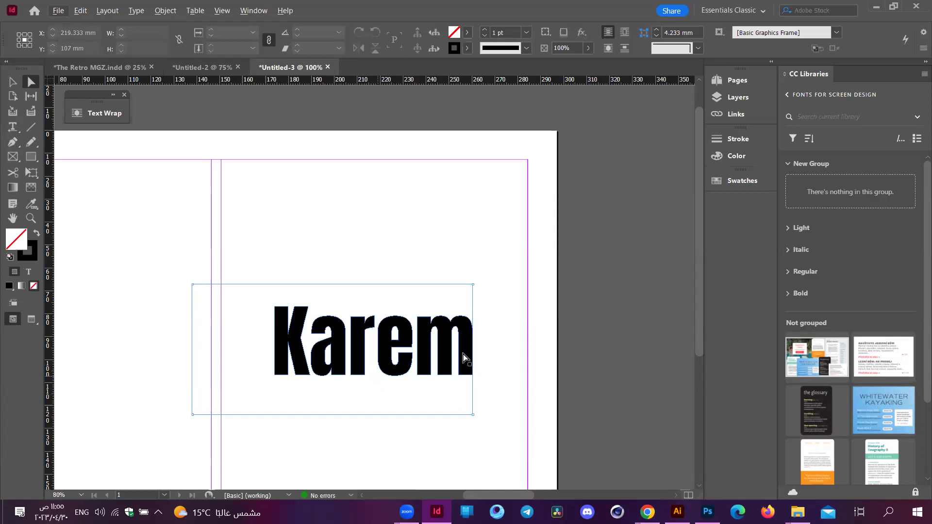
{"action": "key", "text": "XF86AudioMute"}
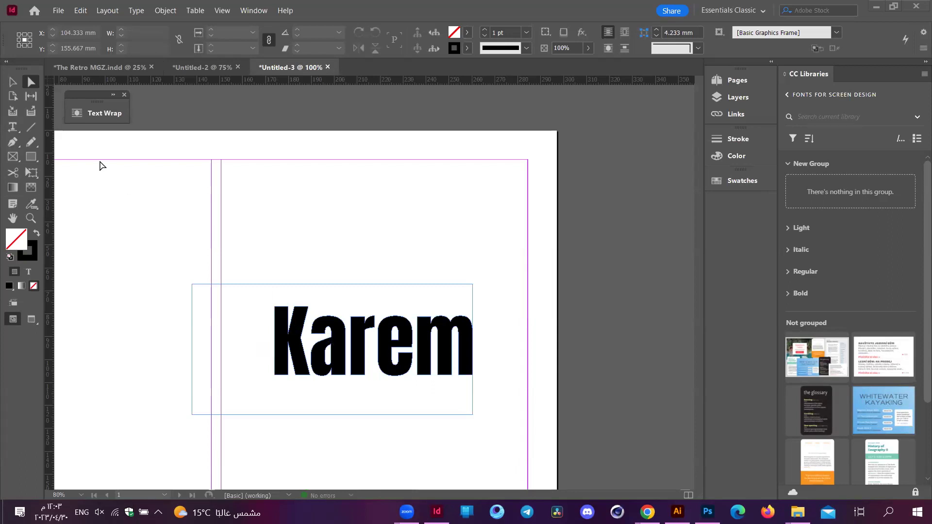
- Move the outlined word up to the top edge of its text frame and deselect it
{"action": "left_click_drag", "start_coordinate": [406, 350], "coordinate": [408, 327]}
{"action": "left_click", "coordinate": [547, 324]}
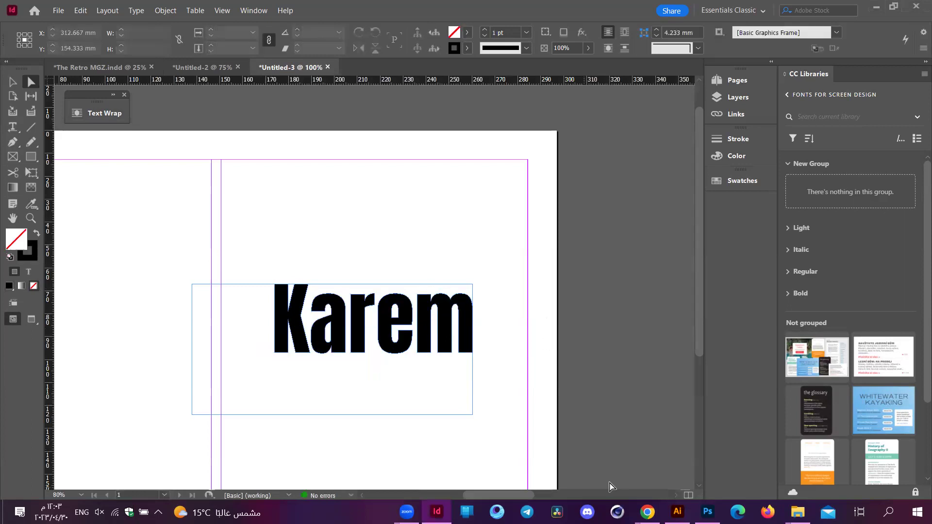